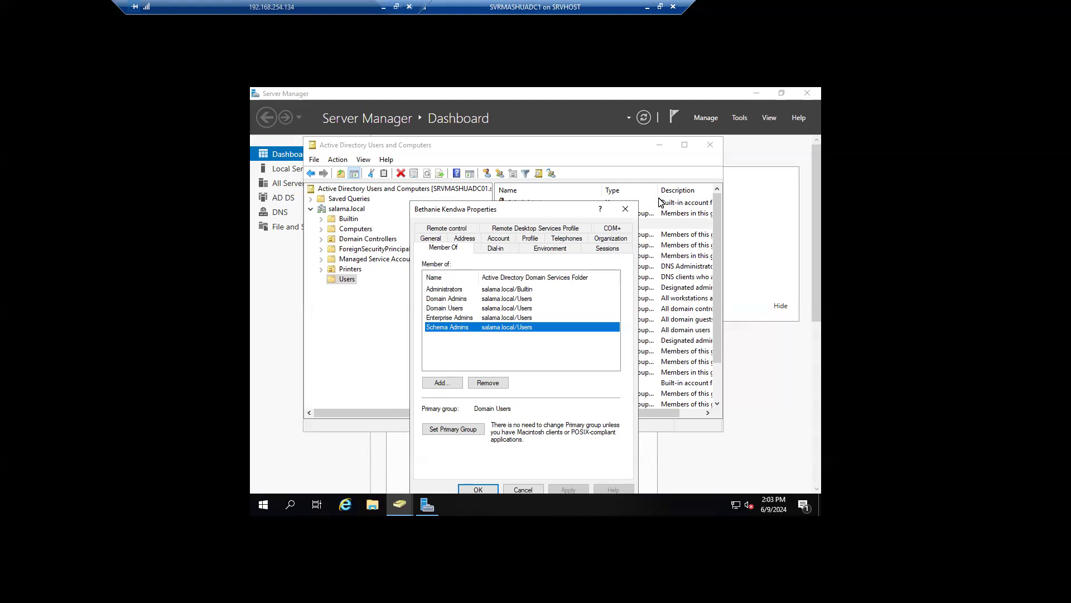
# Step: Cancel the user's Properties dialog and close the Active Directory Users and Computers console
pyautogui.click(624, 210)
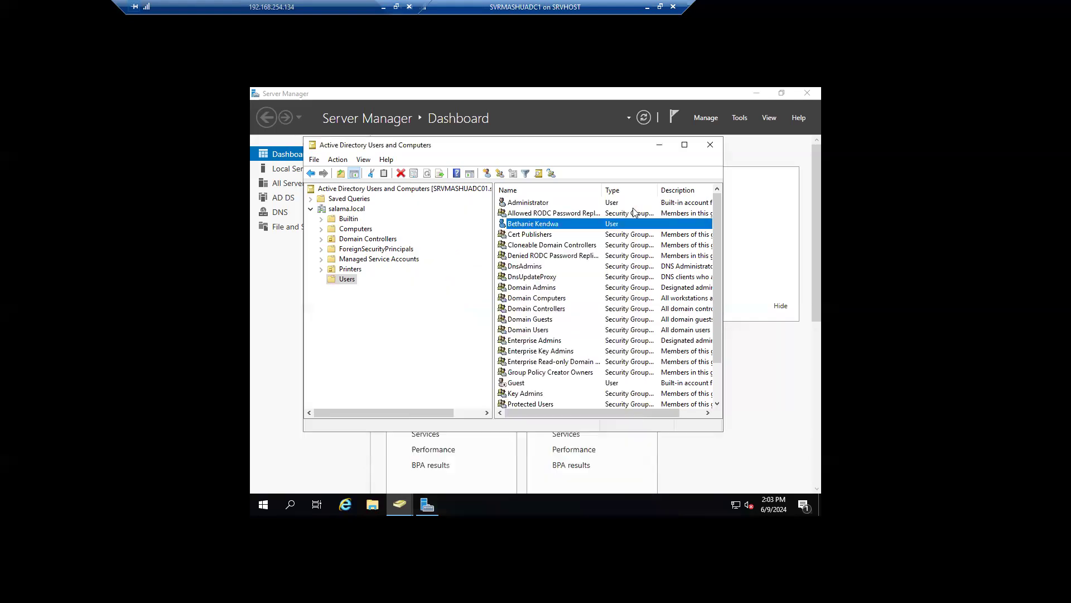
pyautogui.click(710, 145)
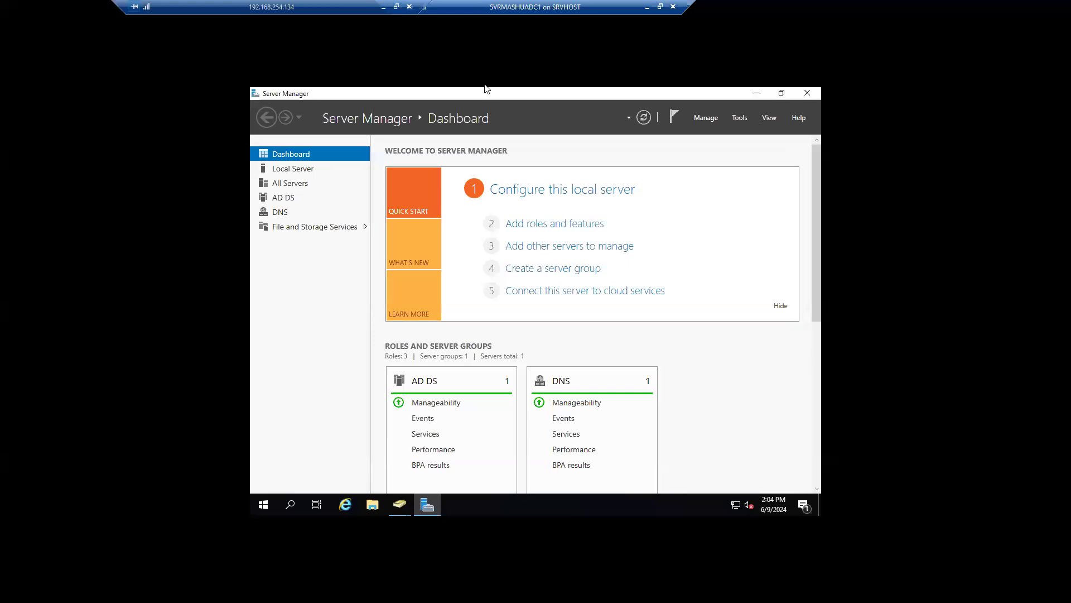
# Step: Close Server Manager and the duplicate console, keeping one console on the Computers container
pyautogui.click(808, 93)
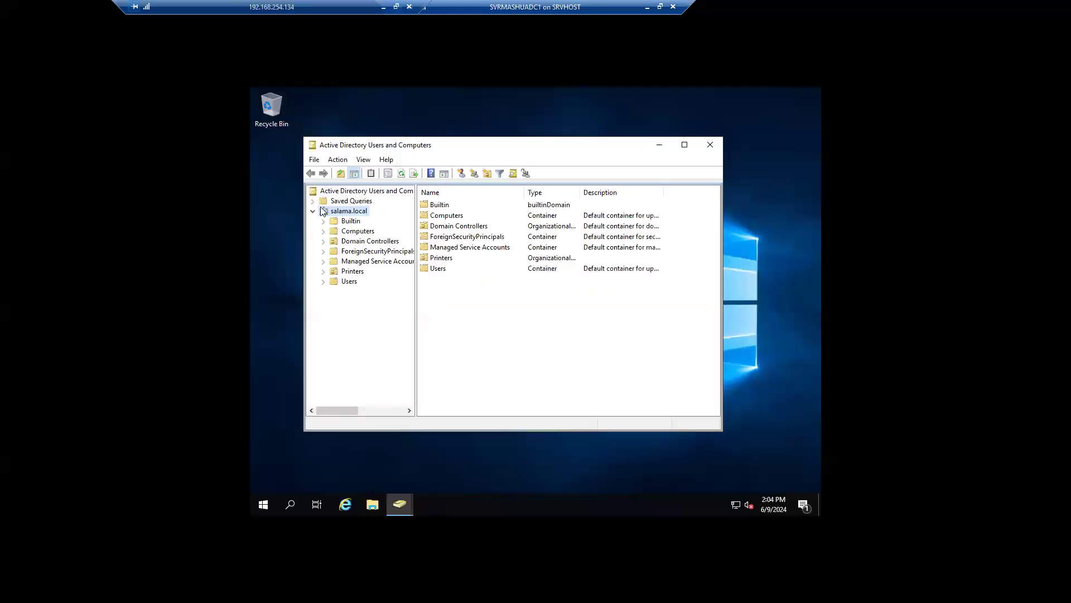
pyautogui.moveTo(368, 147); pyautogui.dragTo(399, 141)
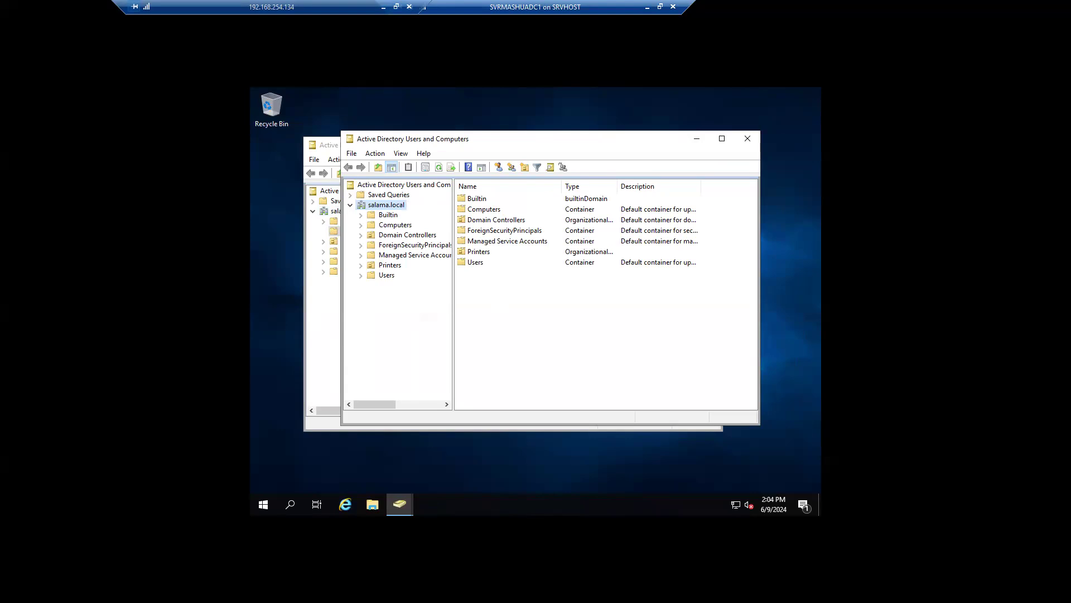
pyautogui.click(748, 138)
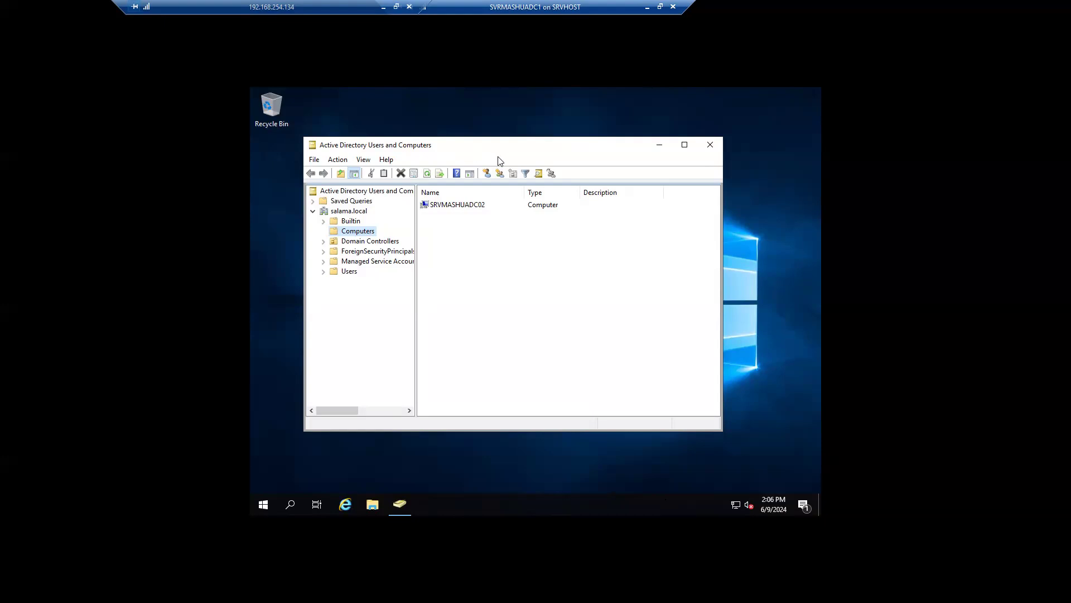
# Step: Reposition the console window and select salama.local to list Builtin, Computers, Users and other containers
pyautogui.moveTo(494, 149)
pyautogui.mouseDown()
pyautogui.moveTo(527, 182)
pyautogui.moveTo(512, 141)
pyautogui.mouseUp()
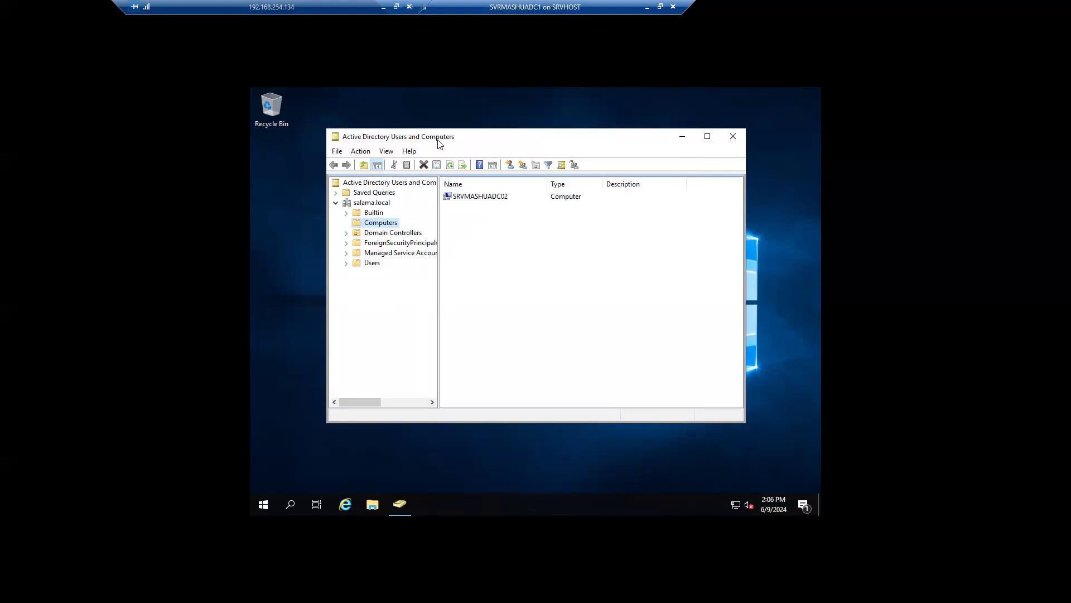
pyautogui.moveTo(439, 140); pyautogui.dragTo(449, 143)
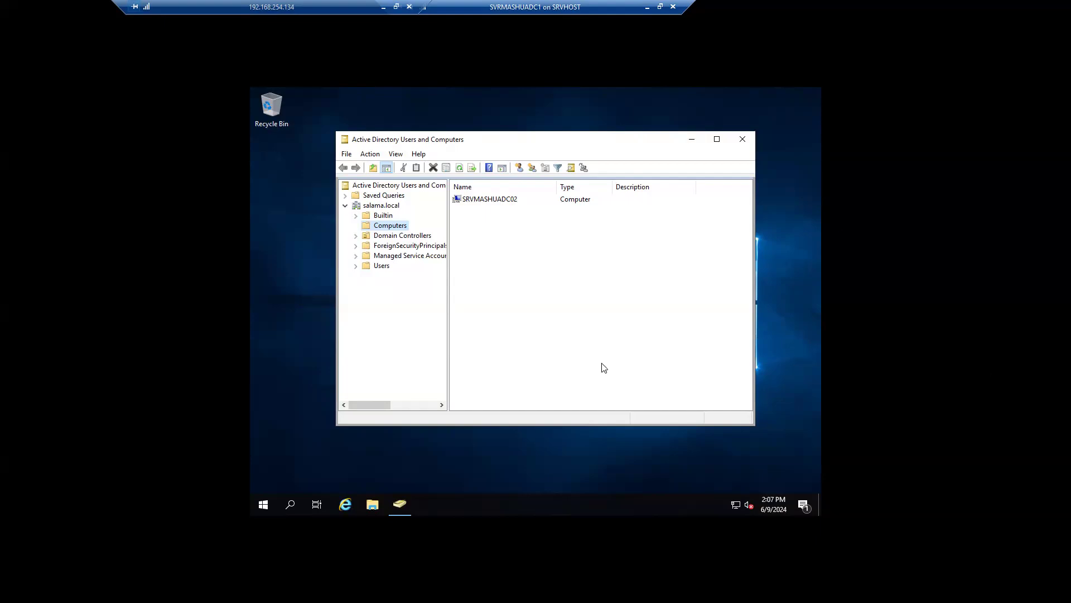
pyautogui.moveTo(497, 144); pyautogui.dragTo(490, 144)
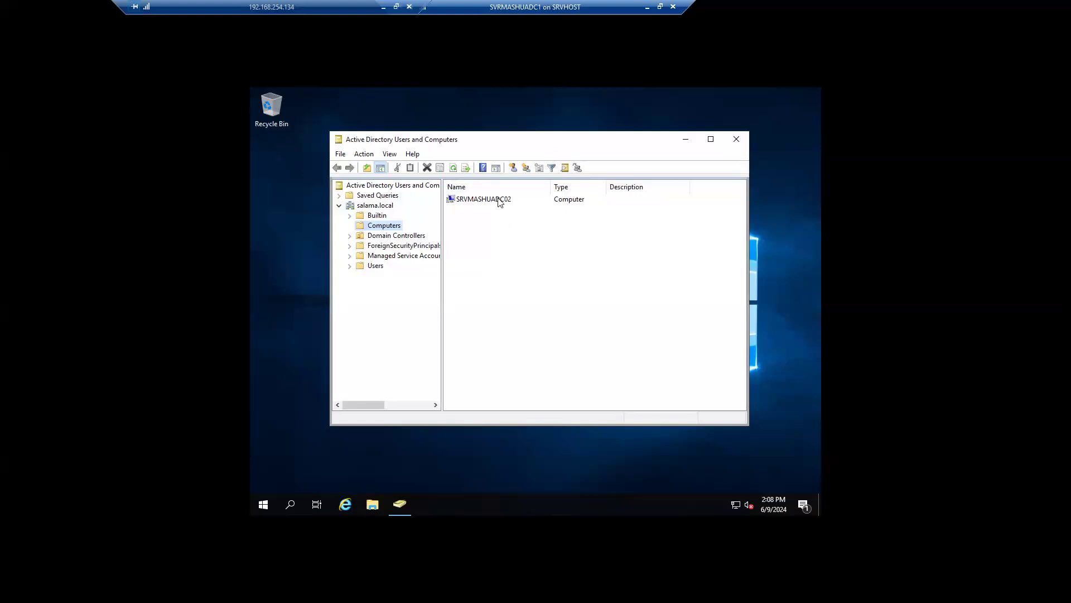
pyautogui.click(385, 206)
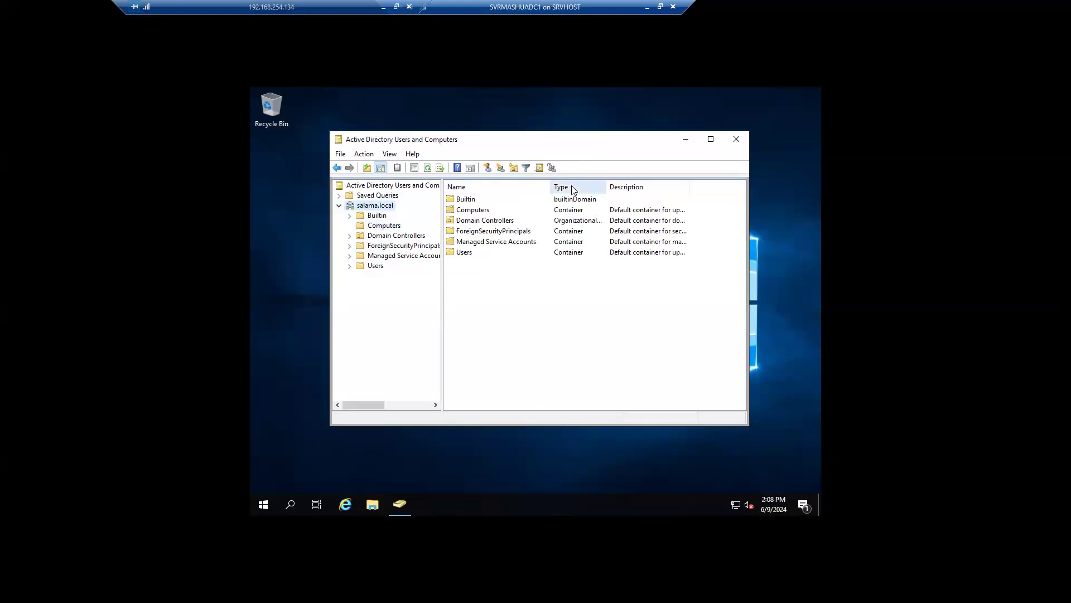
# Step: Widen the tree pane, close the console, and bring up Windows search
pyautogui.moveTo(441, 290); pyautogui.dragTo(459, 294)
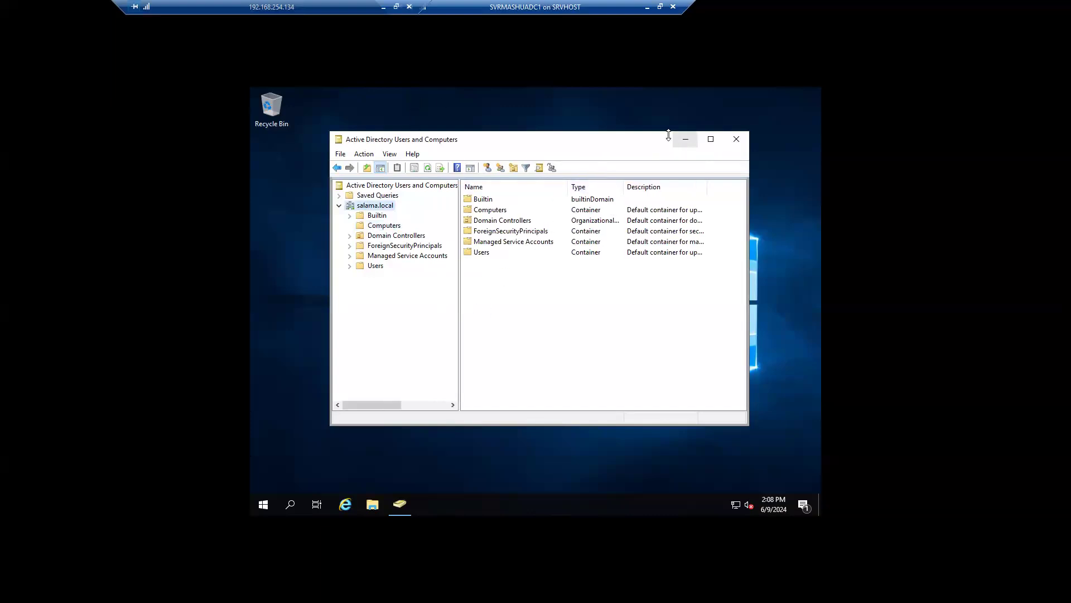
pyautogui.click(735, 140)
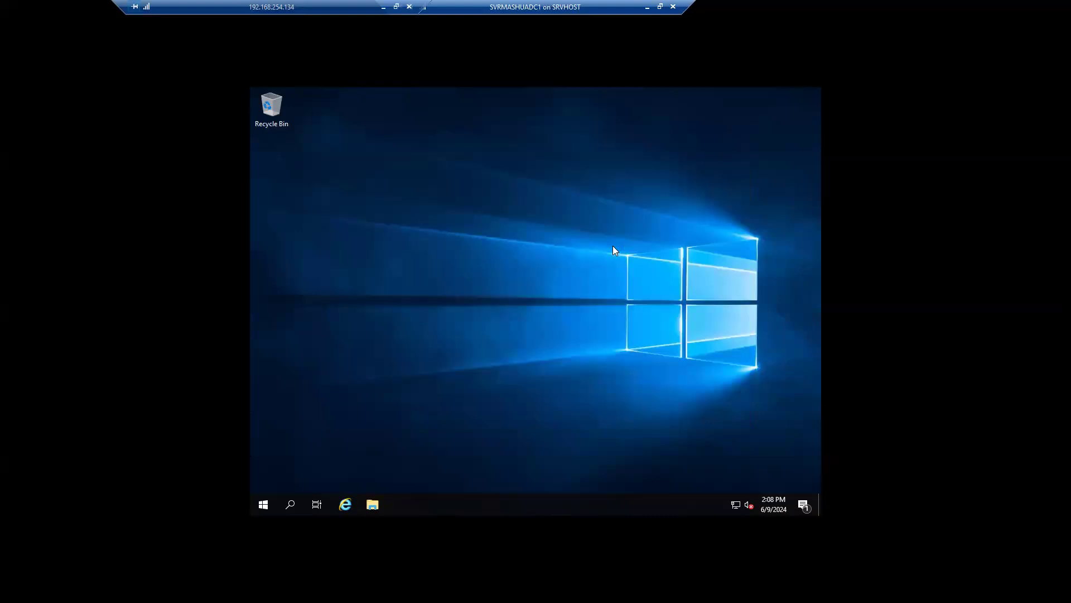
pyautogui.click(294, 503)
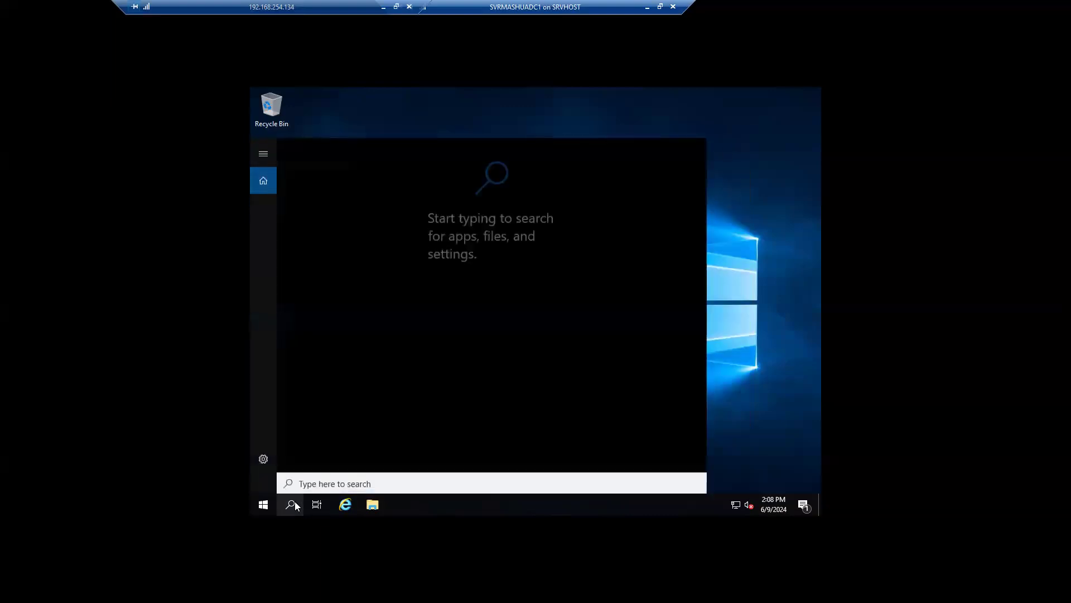
# Step: Search for 'user' and launch Active Directory Users and Computers from the best match
pyautogui.write('user')
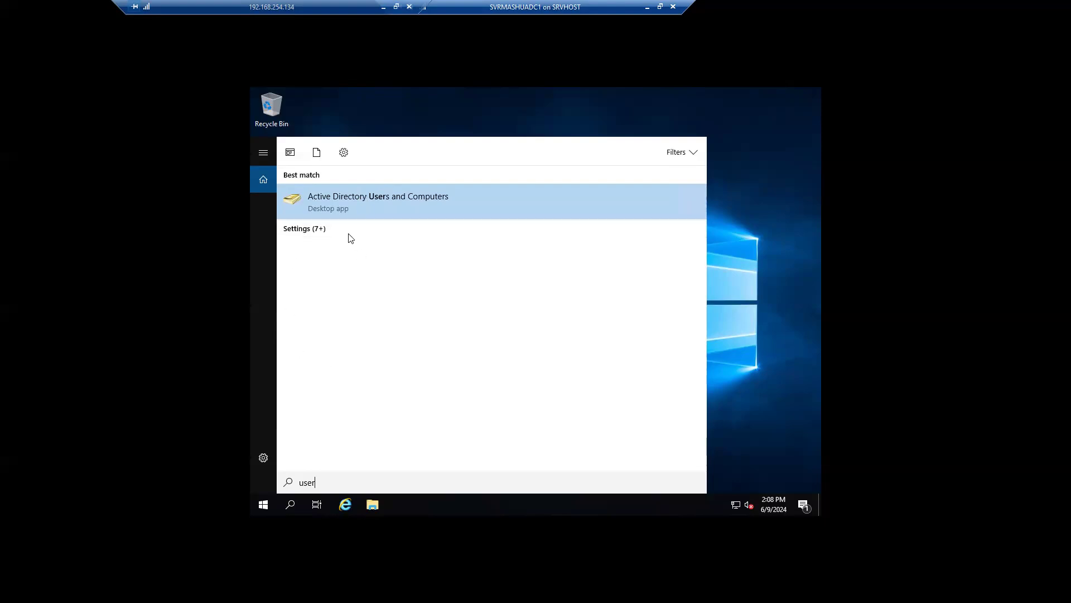
pyautogui.click(363, 203)
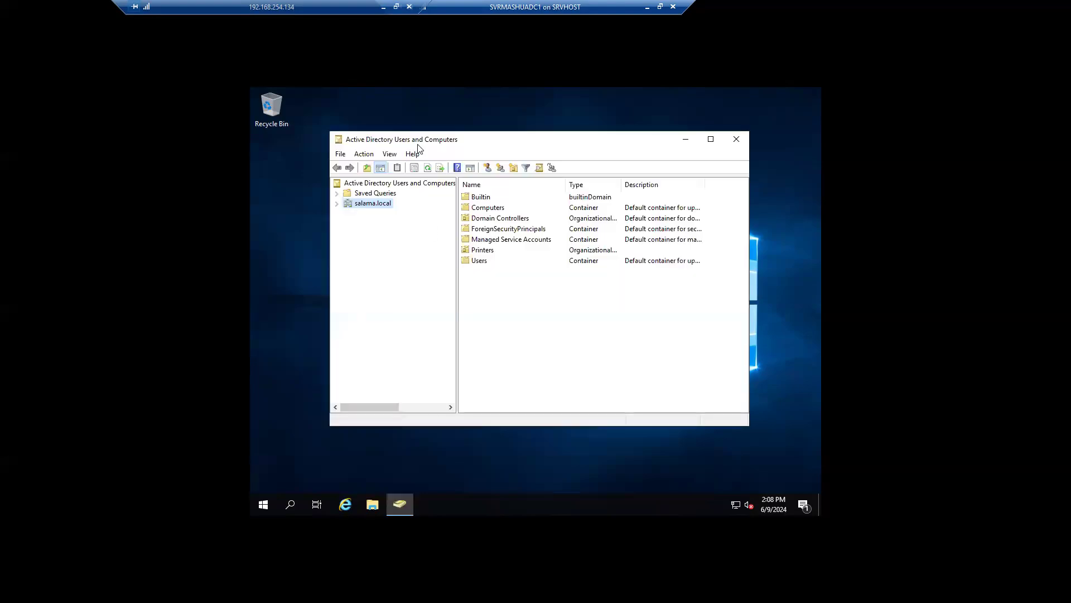
# Step: Expand salama.local and browse the Users and Builtin containers
pyautogui.moveTo(451, 141); pyautogui.dragTo(440, 170)
pyautogui.click(328, 231)
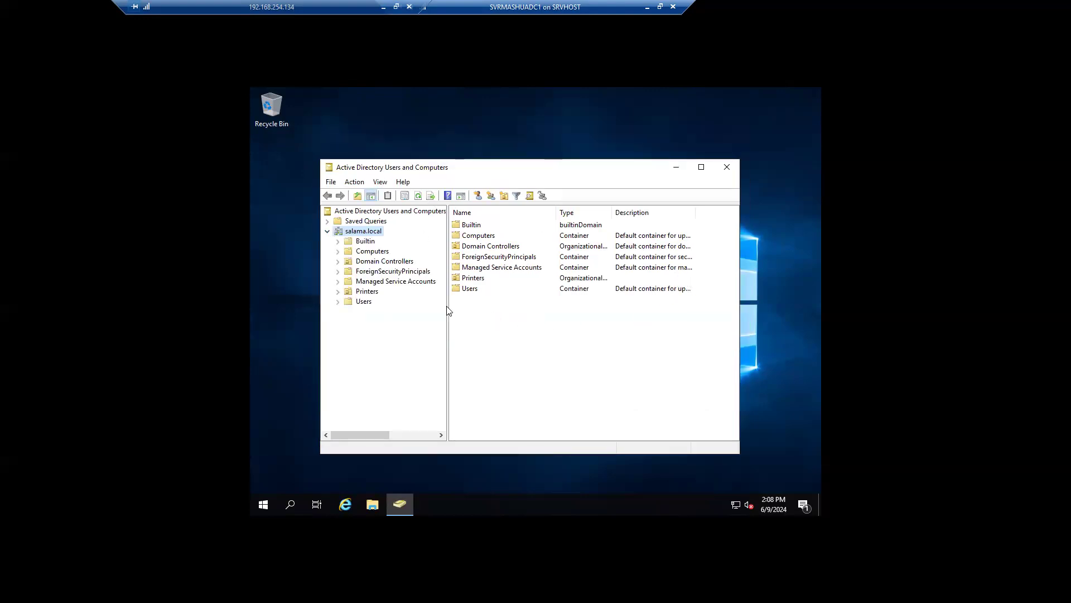
pyautogui.moveTo(447, 304); pyautogui.dragTo(460, 304)
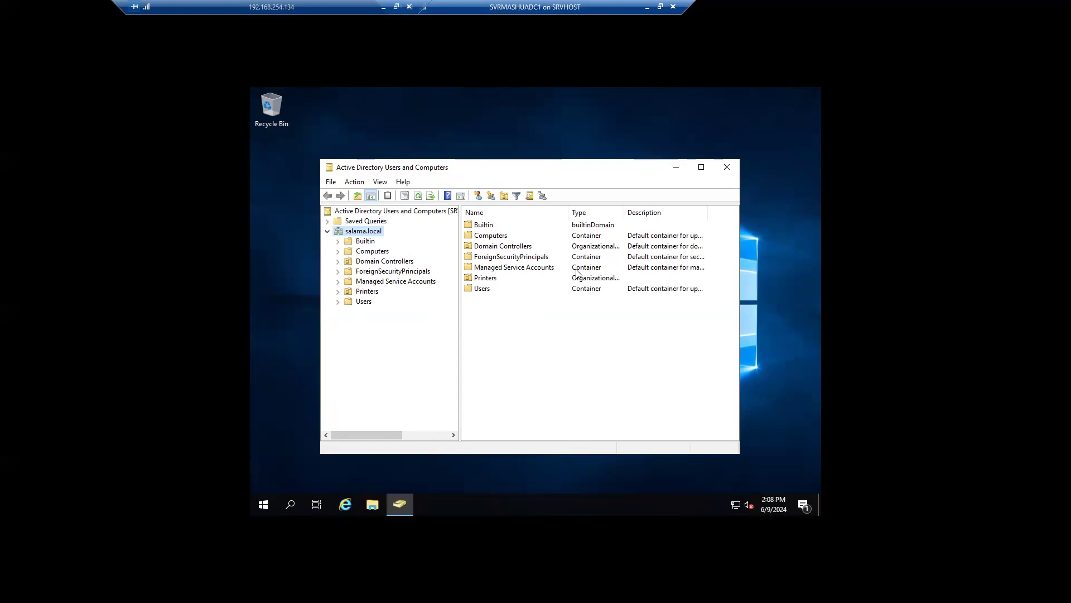
pyautogui.click(337, 301)
pyautogui.click(368, 302)
pyautogui.click(363, 243)
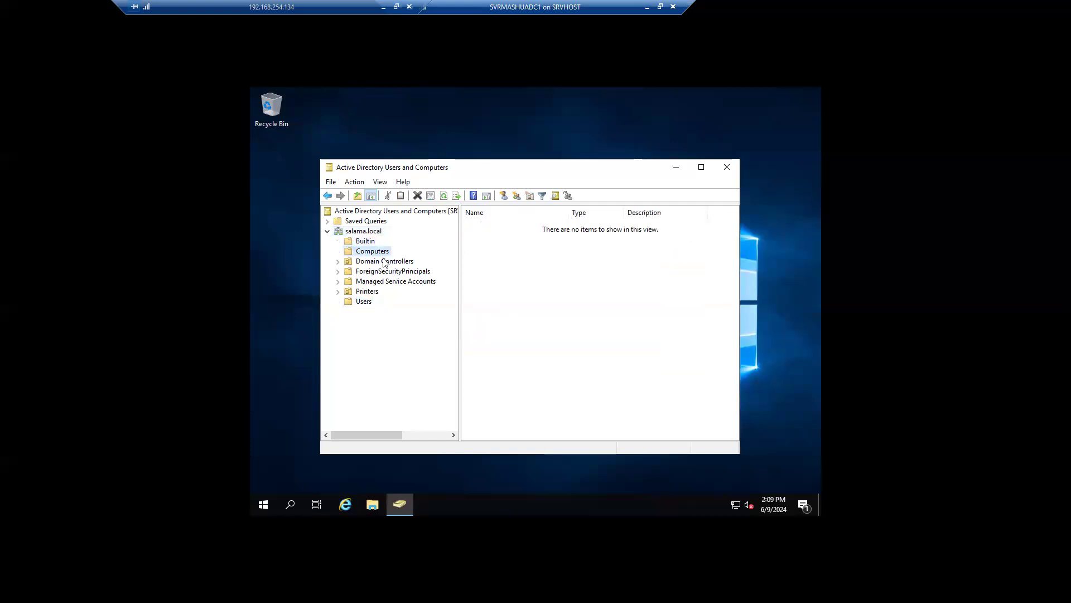
pyautogui.click(367, 303)
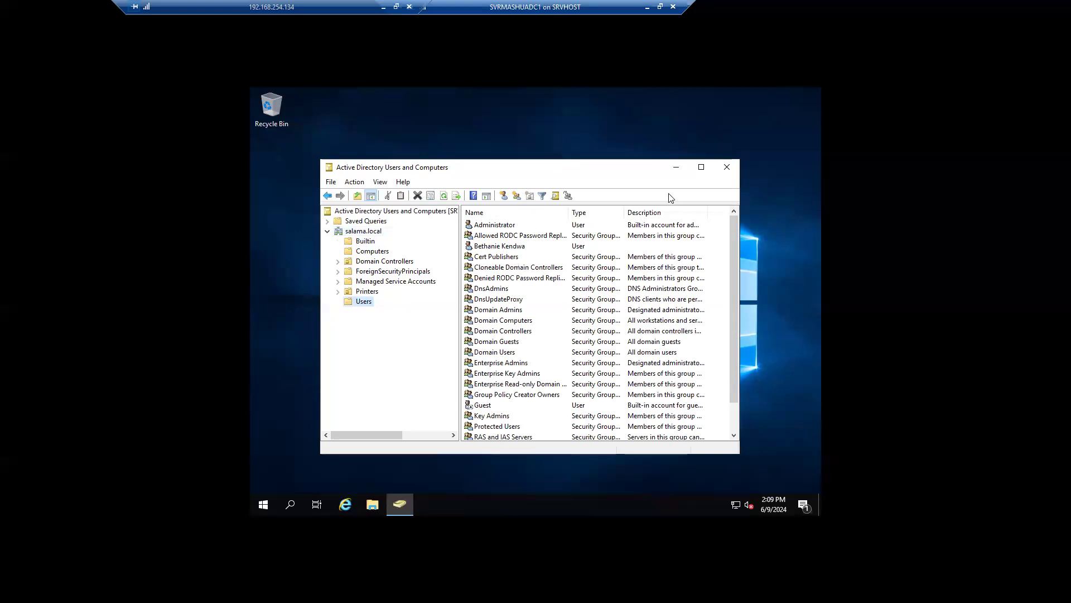
# Step: Browse the Printers and Computers containers, return to Users, and bring up the domain's actions
pyautogui.click(500, 237)
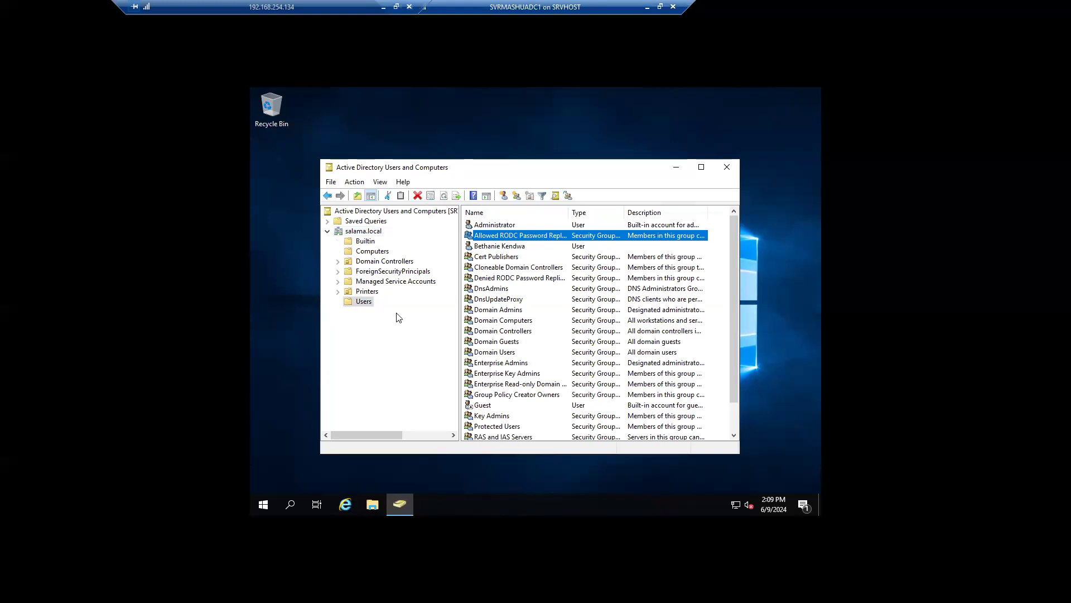
pyautogui.click(367, 291)
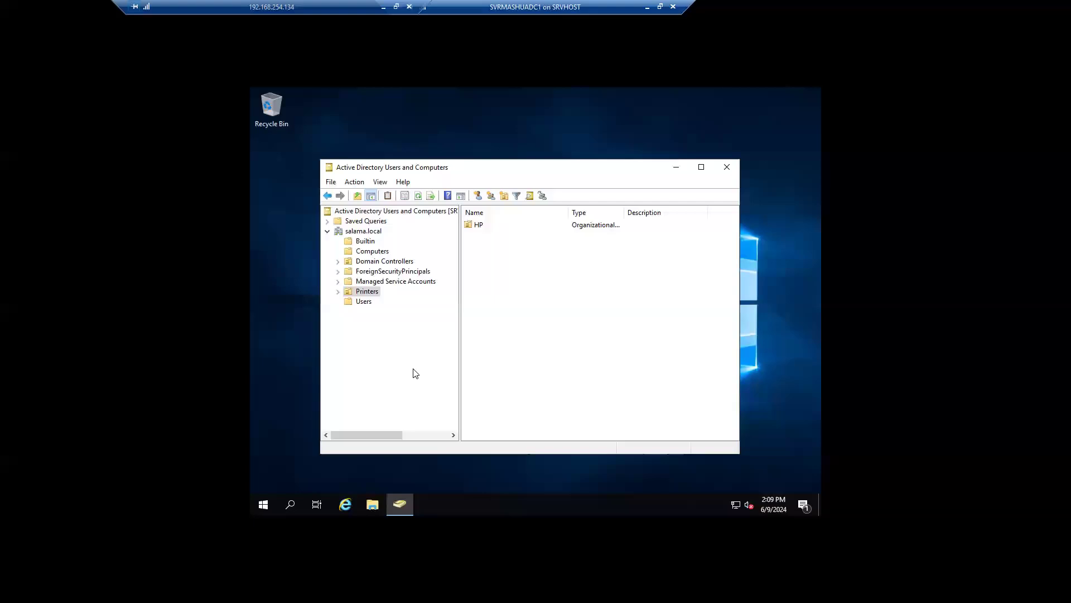
pyautogui.click(390, 331)
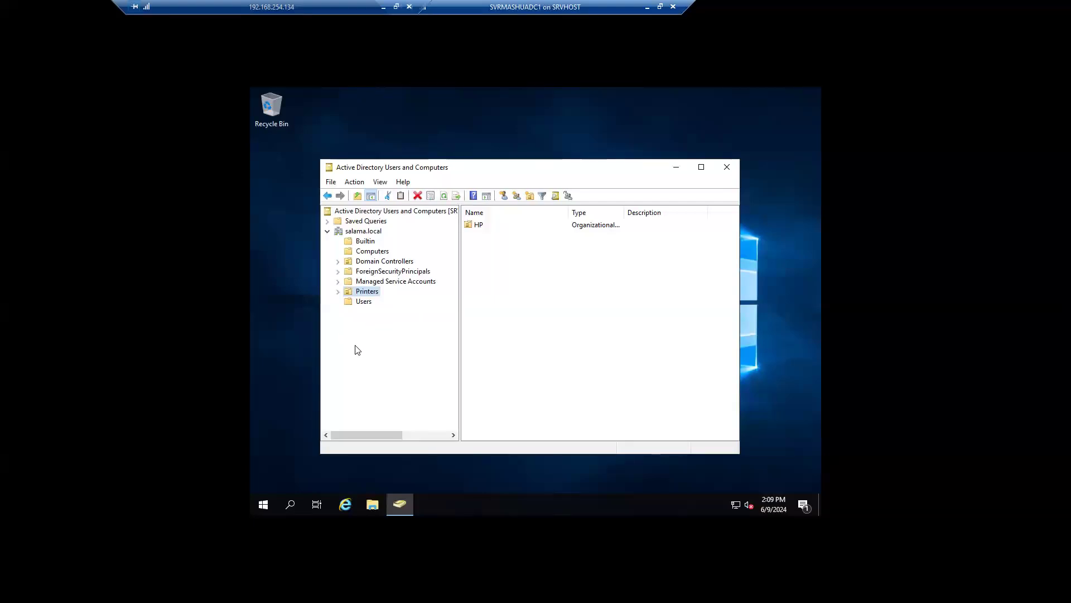
pyautogui.click(360, 303)
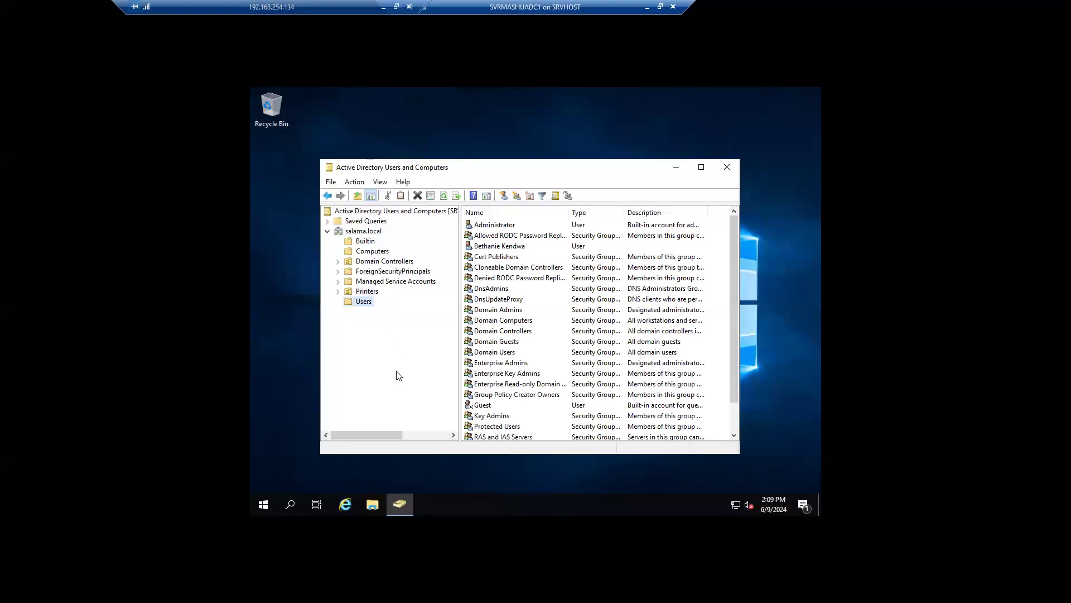
pyautogui.click(384, 253)
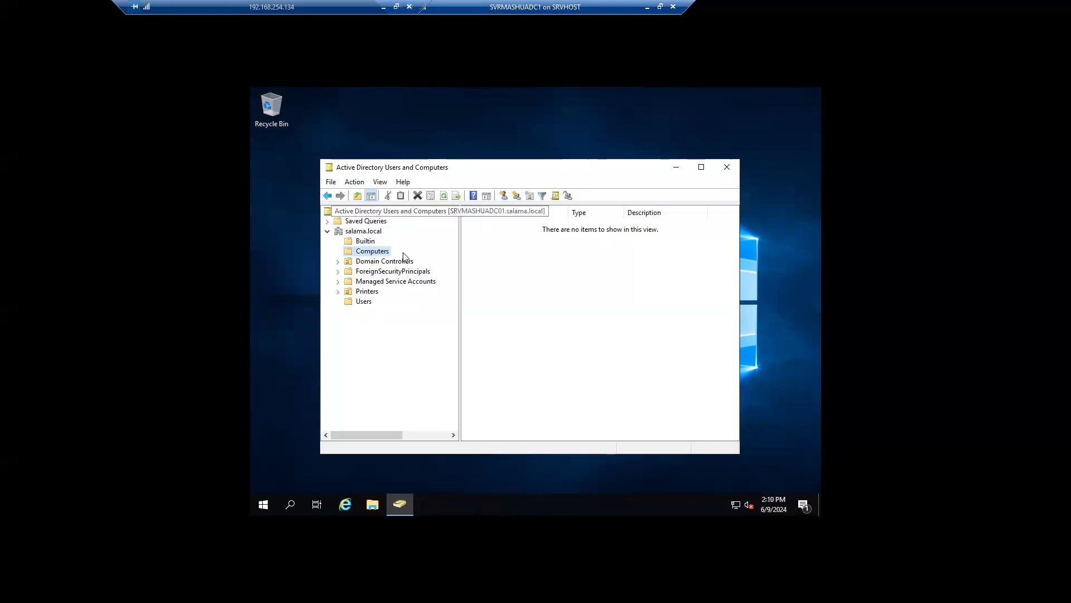
pyautogui.click(364, 302)
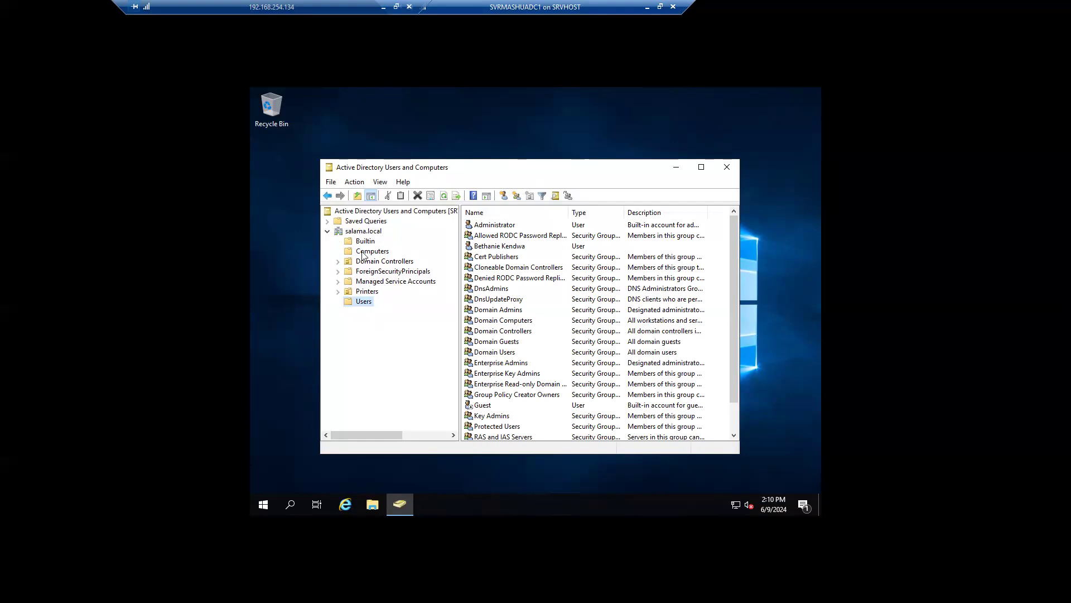
pyautogui.rightClick(360, 233)
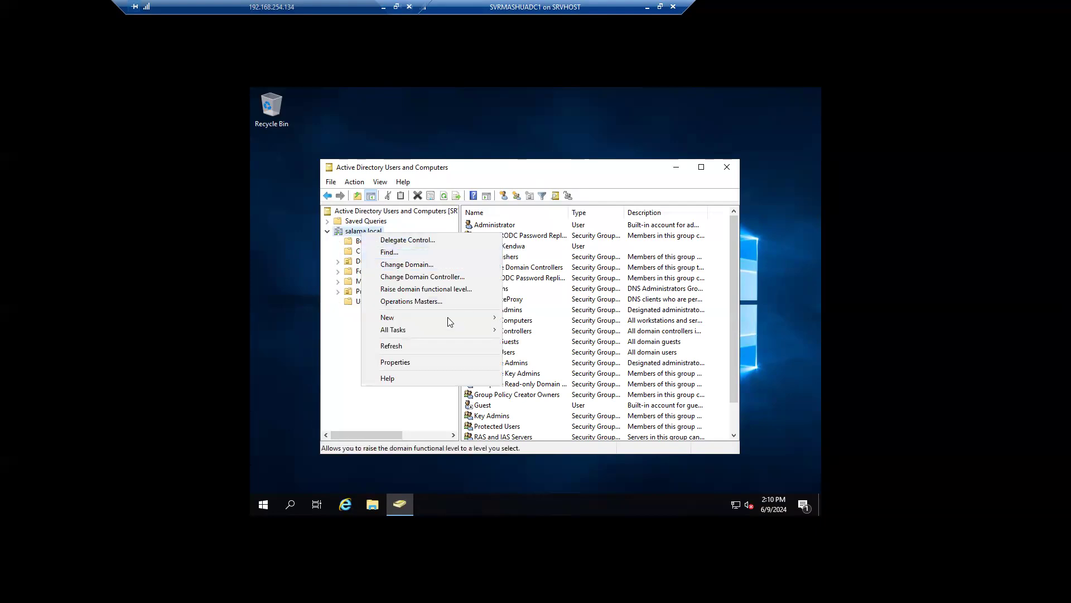
# Step: Create a 'Dallas users' organizational unit in salama.local with accidental-deletion protection enabled
pyautogui.moveTo(448, 317)
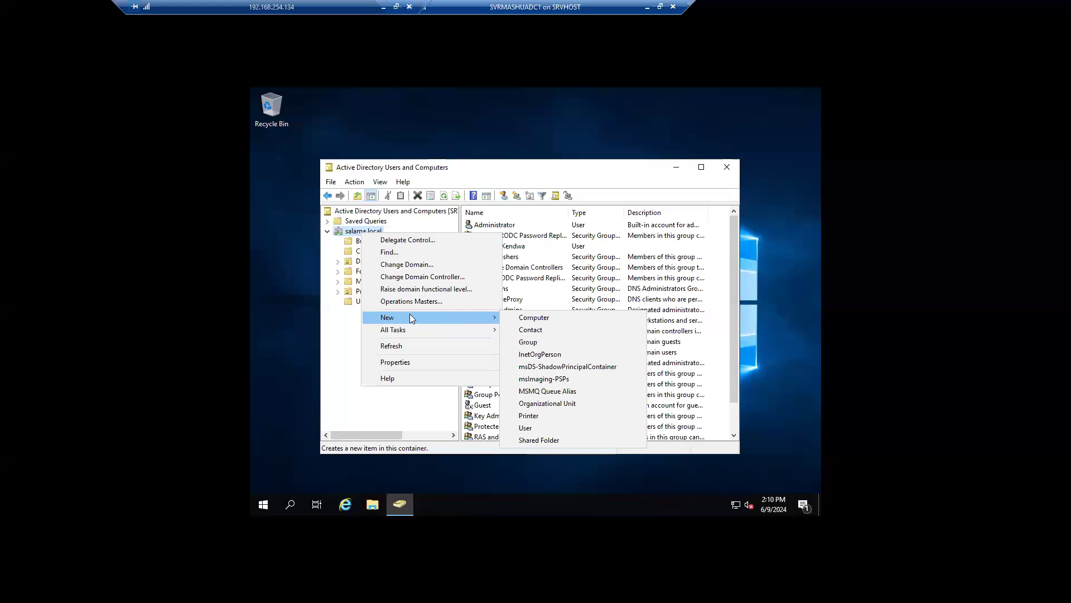
pyautogui.click(567, 403)
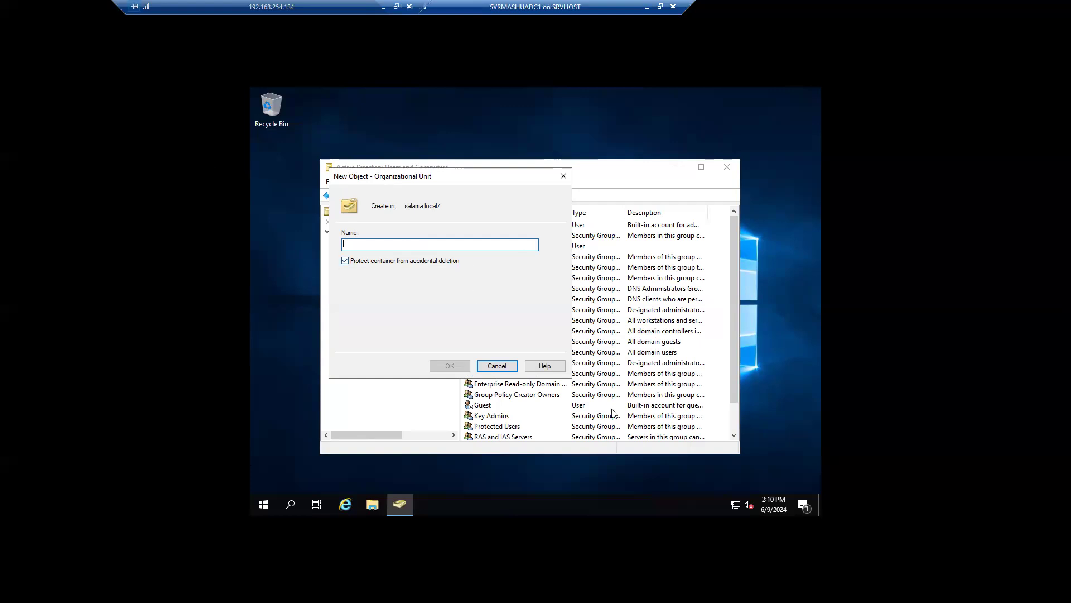
pyautogui.write('Dallas users')
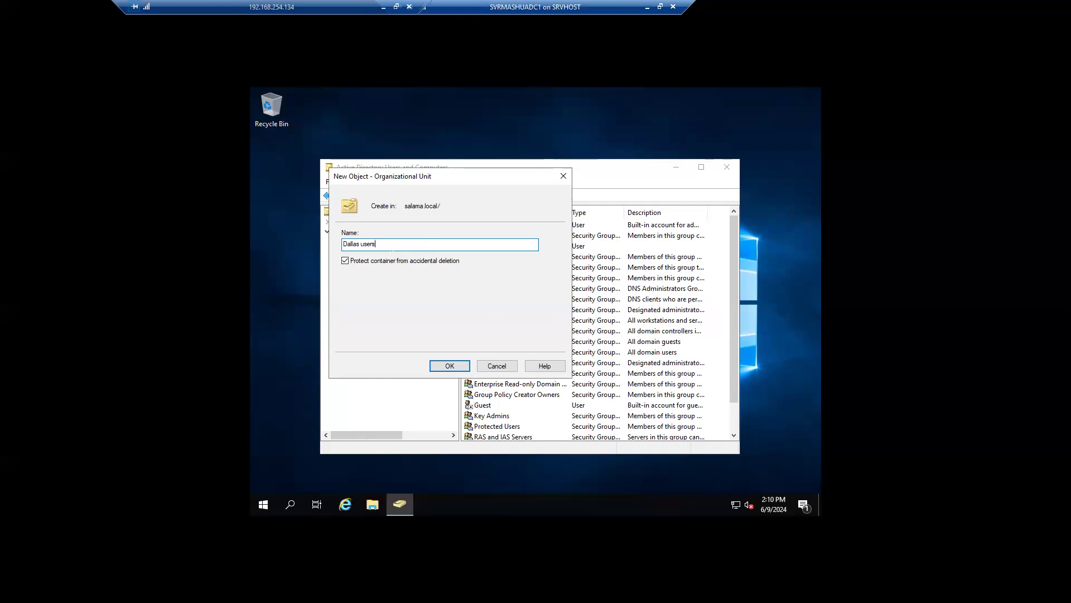
pyautogui.press('Tab')
pyautogui.press('space')
pyautogui.press('space')
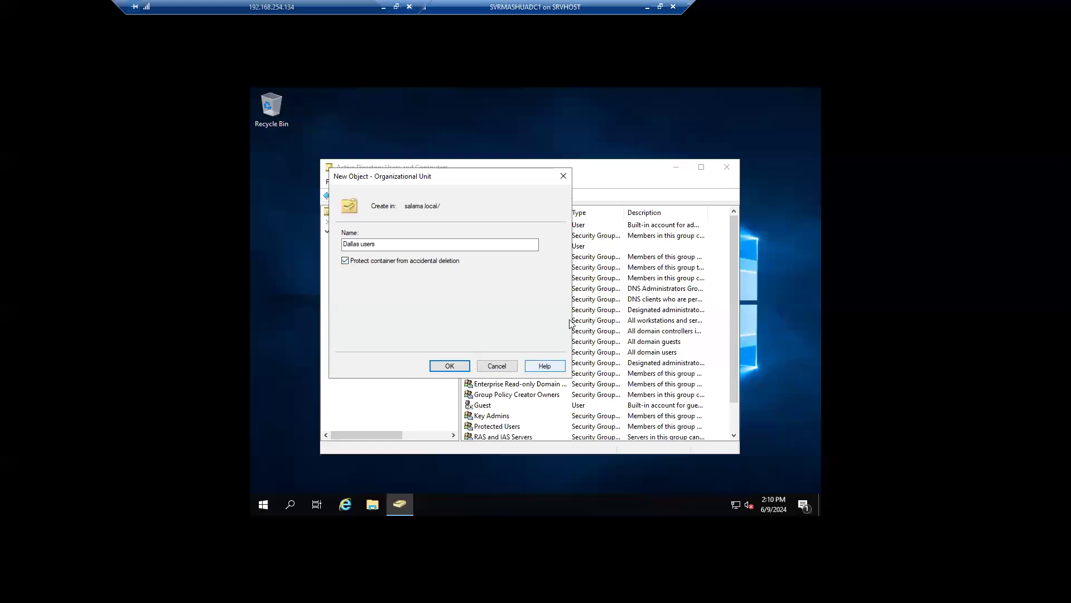
pyautogui.moveTo(365, 182); pyautogui.dragTo(408, 184)
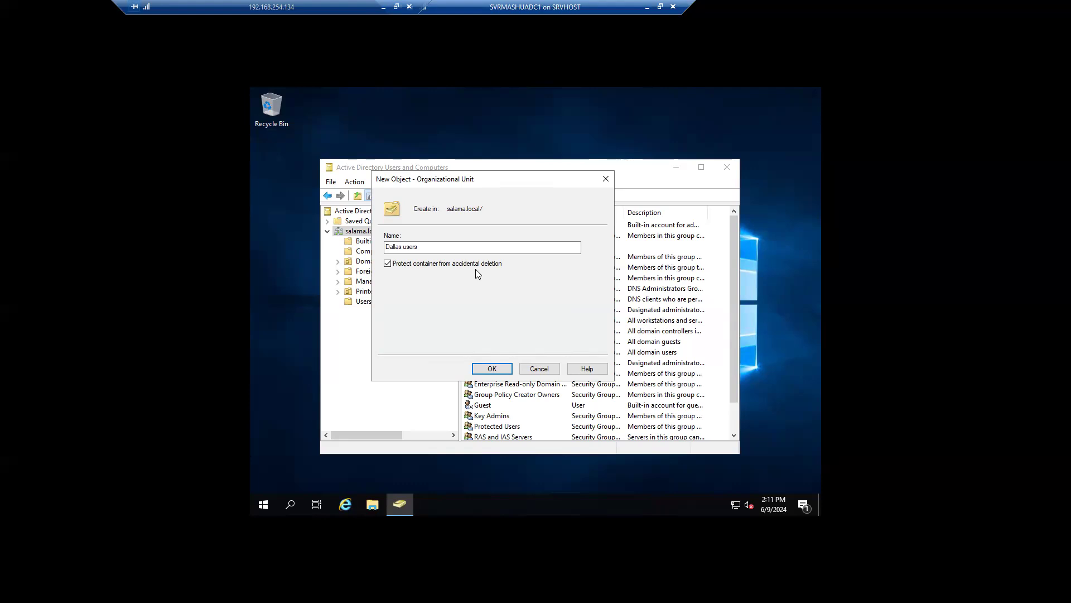
pyautogui.click(490, 370)
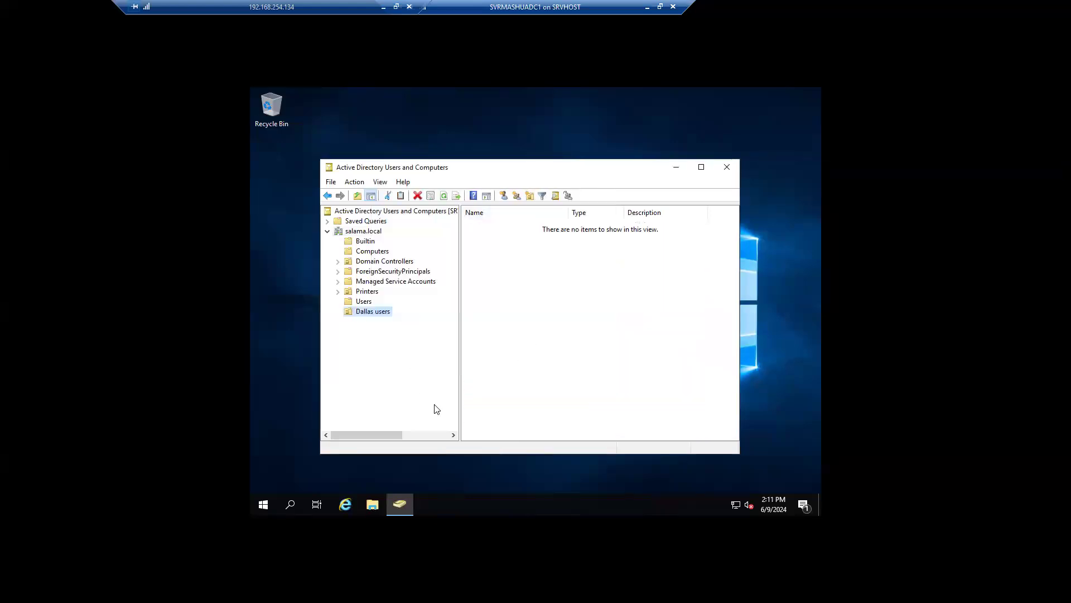
# Step: Try to delete the Dallas users OU and confirm, triggering the protection error
pyautogui.rightClick(374, 316)
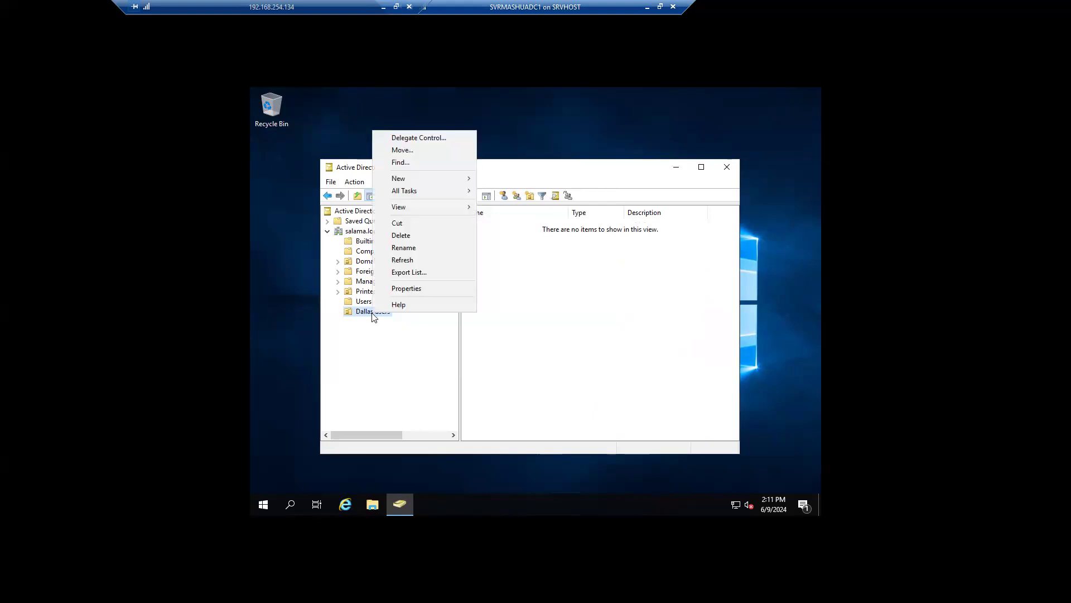
pyautogui.click(403, 236)
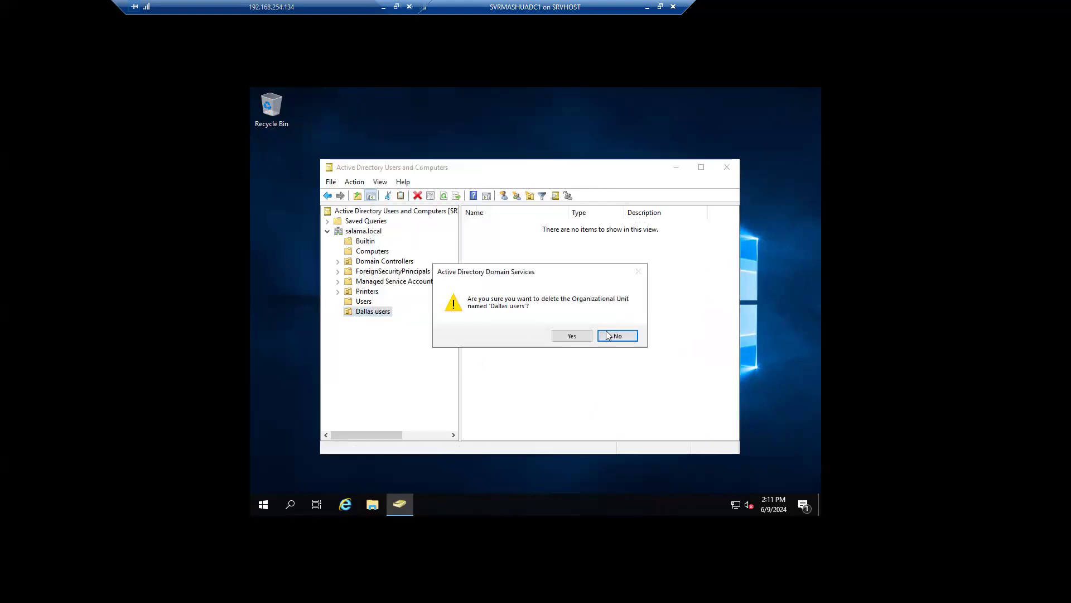
pyautogui.click(572, 335)
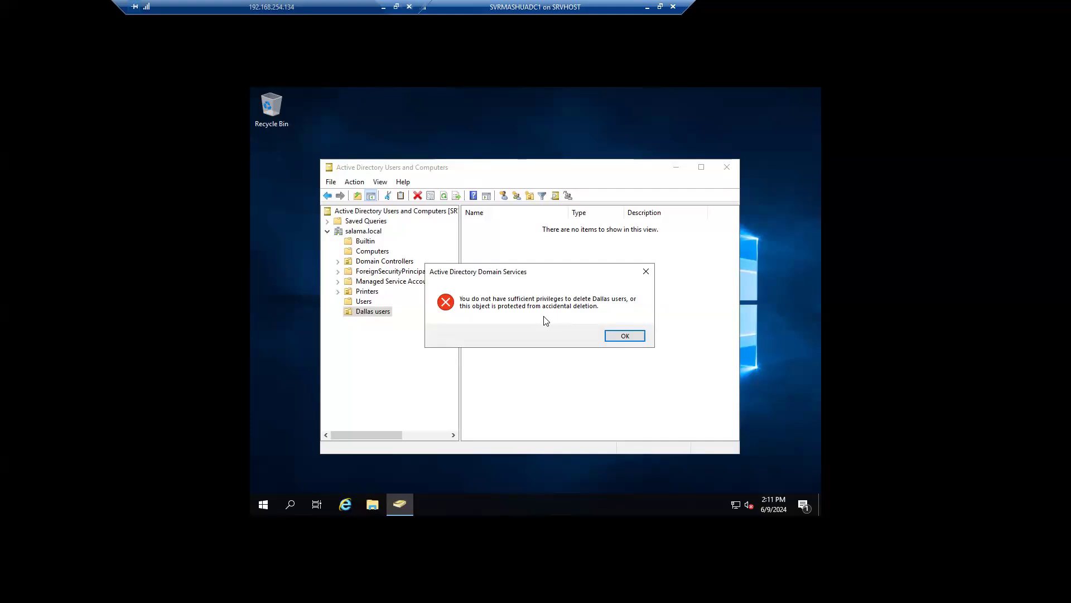
# Step: Dismiss the error and review the Dallas users OU's General, Managed By and COM+ tabs
pyautogui.click(624, 336)
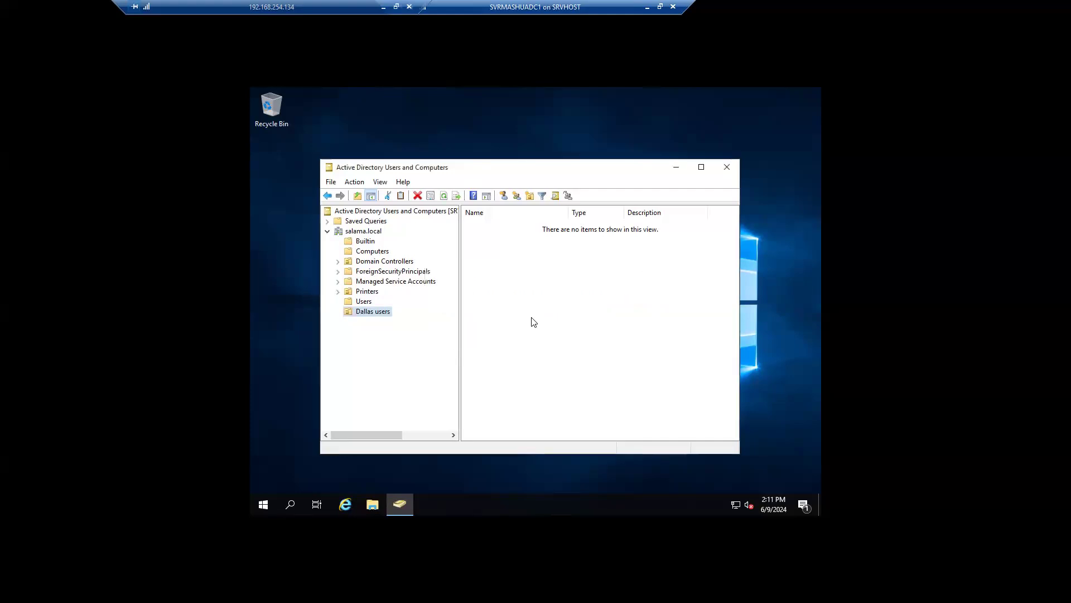
pyautogui.rightClick(367, 312)
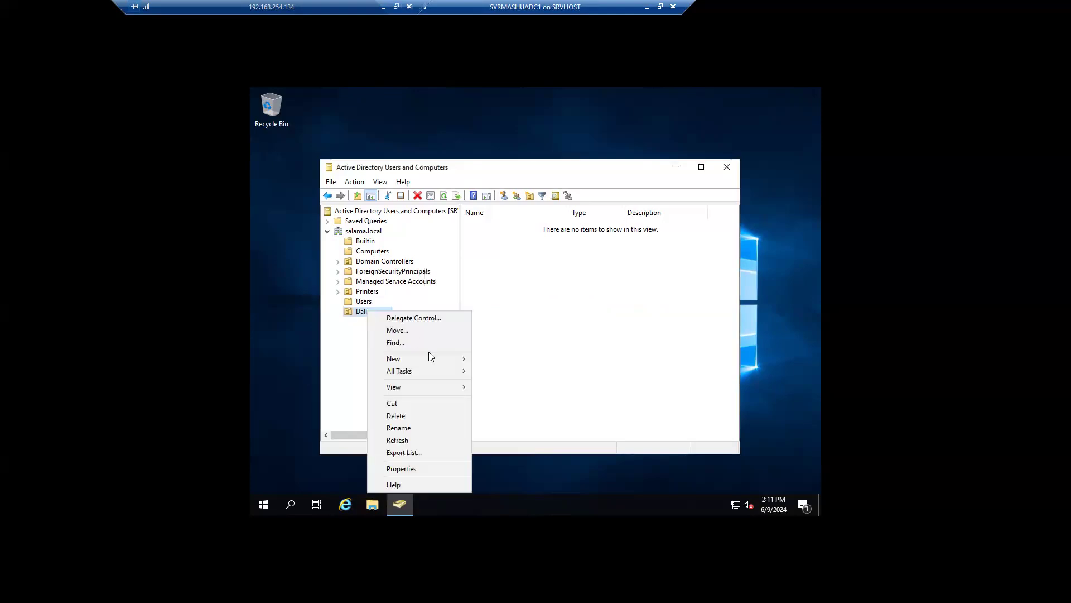
pyautogui.click(433, 467)
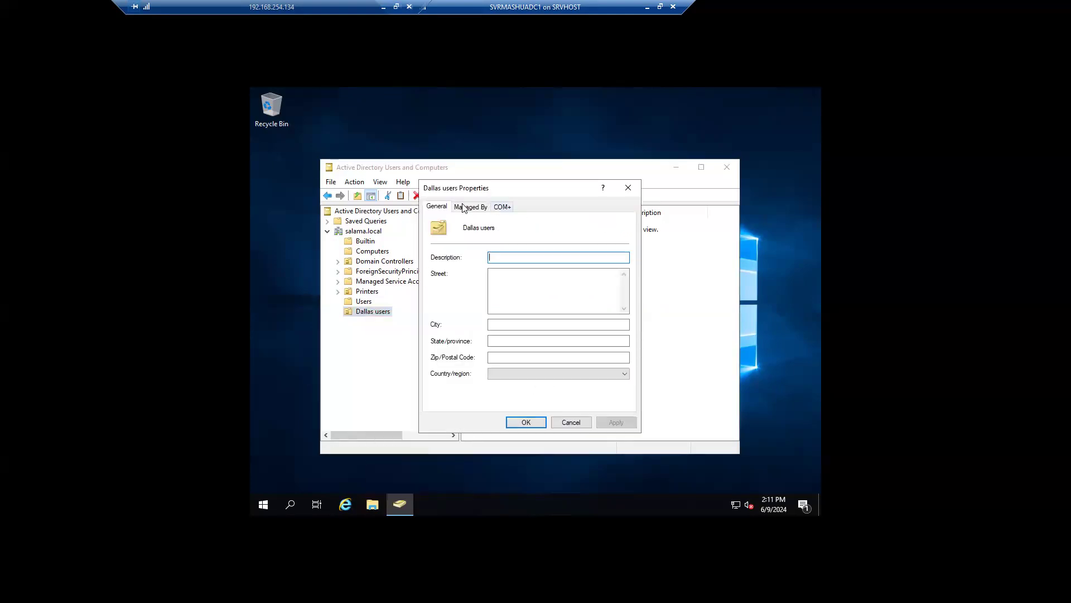
pyautogui.click(469, 206)
pyautogui.click(433, 210)
pyautogui.click(502, 207)
pyautogui.click(471, 206)
pyautogui.click(437, 207)
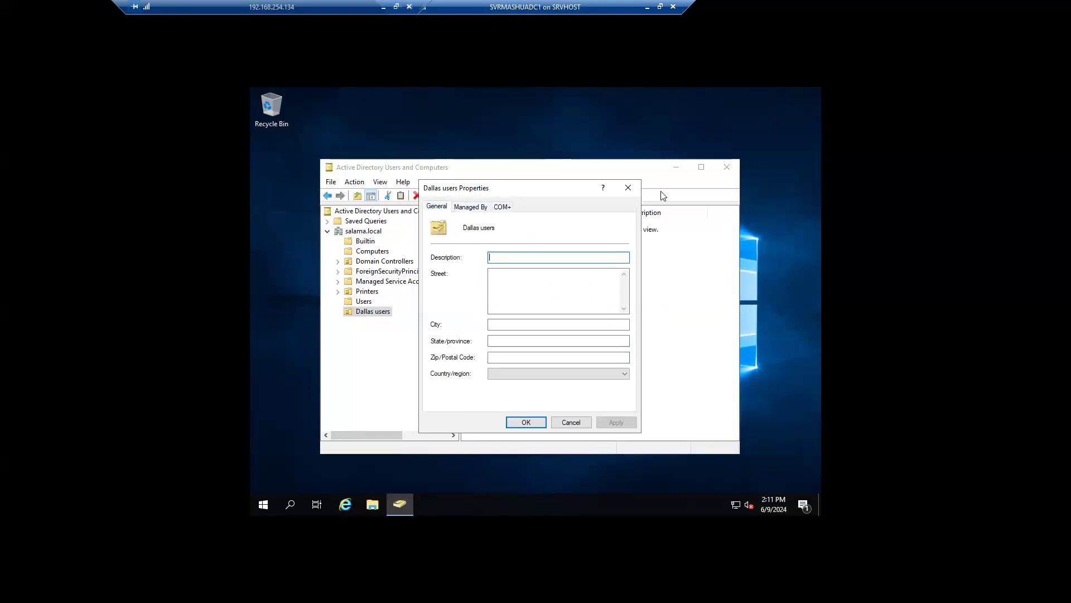
pyautogui.click(628, 188)
# Step: Reopen the Dallas users OU properties to check its Managed By tab
pyautogui.rightClick(374, 313)
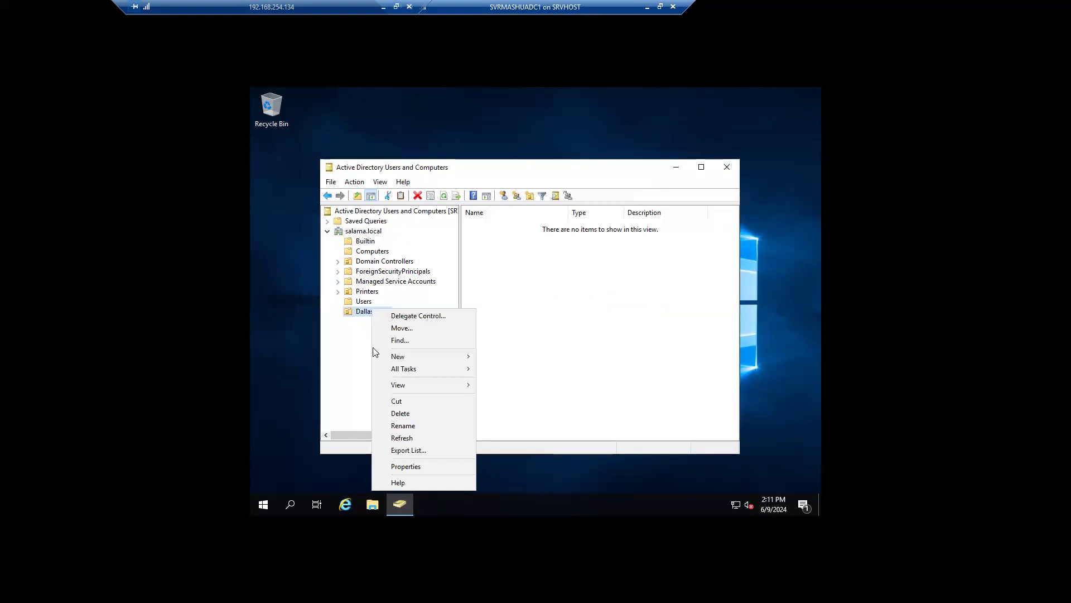
pyautogui.click(419, 465)
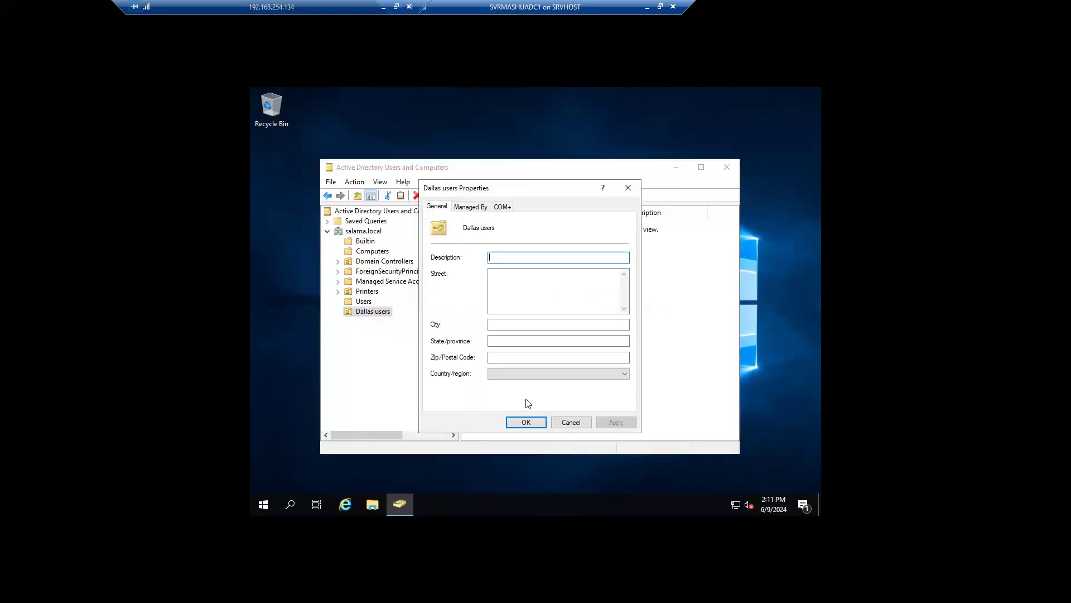
pyautogui.click(471, 207)
pyautogui.click(630, 188)
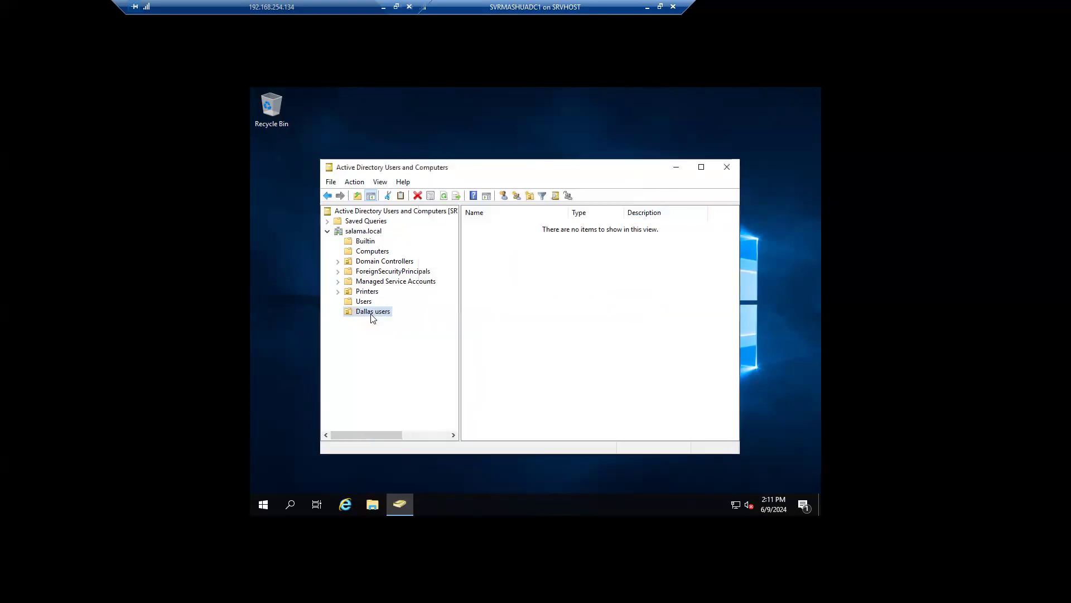
# Step: Open the Dallas users properties once more, checking Managed By and COM+ before closing
pyautogui.rightClick(373, 312)
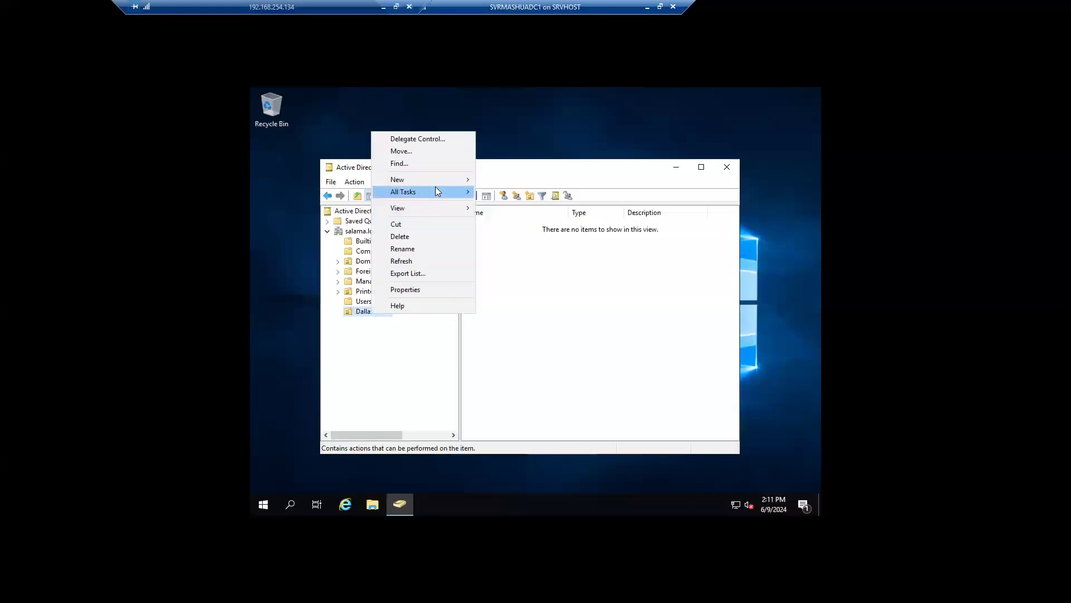
pyautogui.moveTo(437, 191)
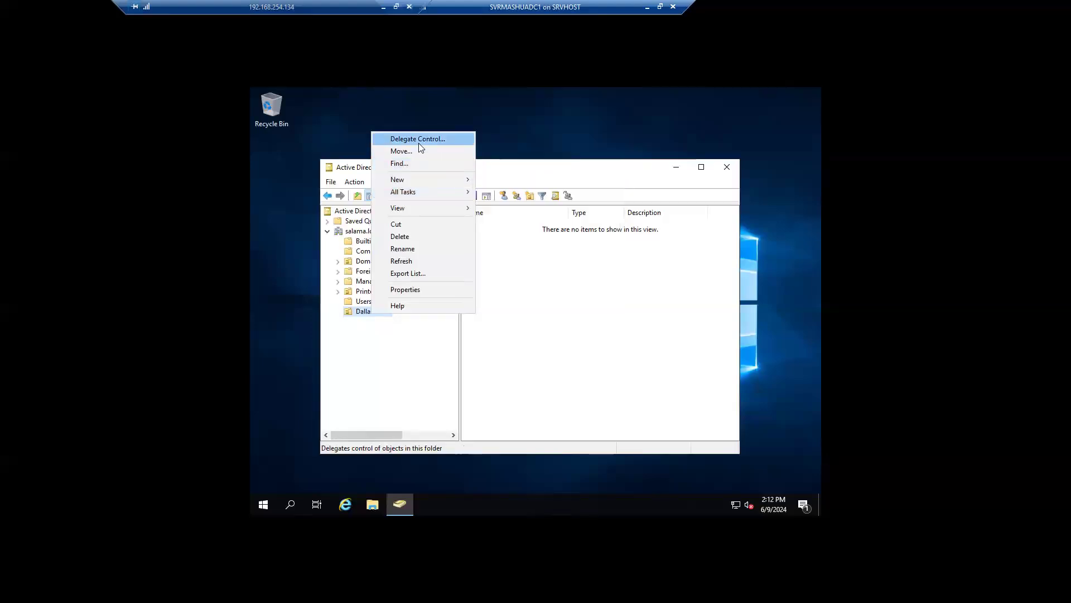
pyautogui.click(426, 289)
pyautogui.moveTo(498, 190); pyautogui.dragTo(535, 188)
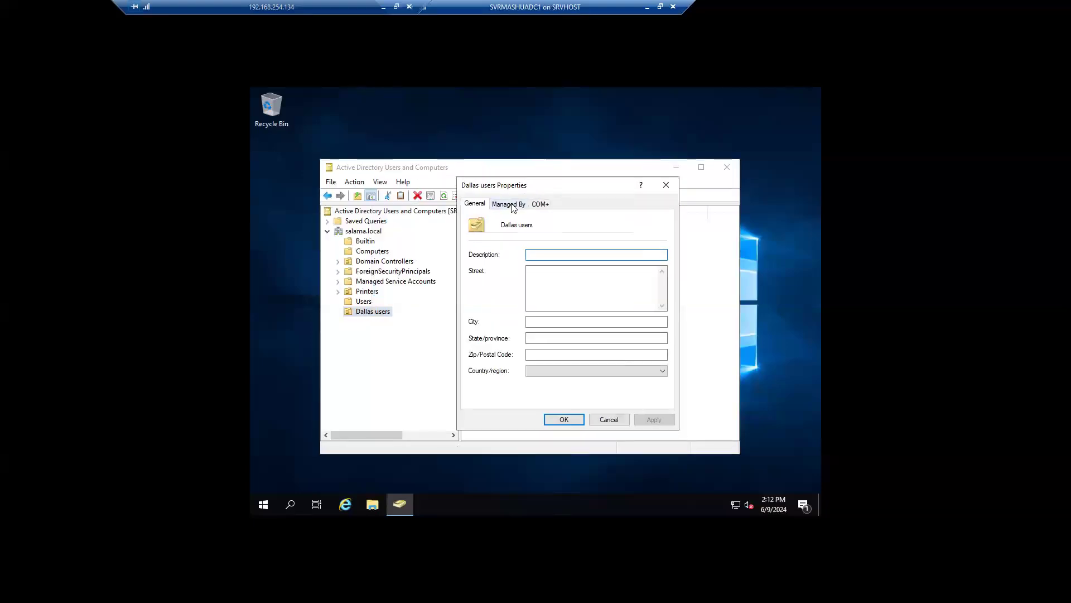
pyautogui.click(512, 207)
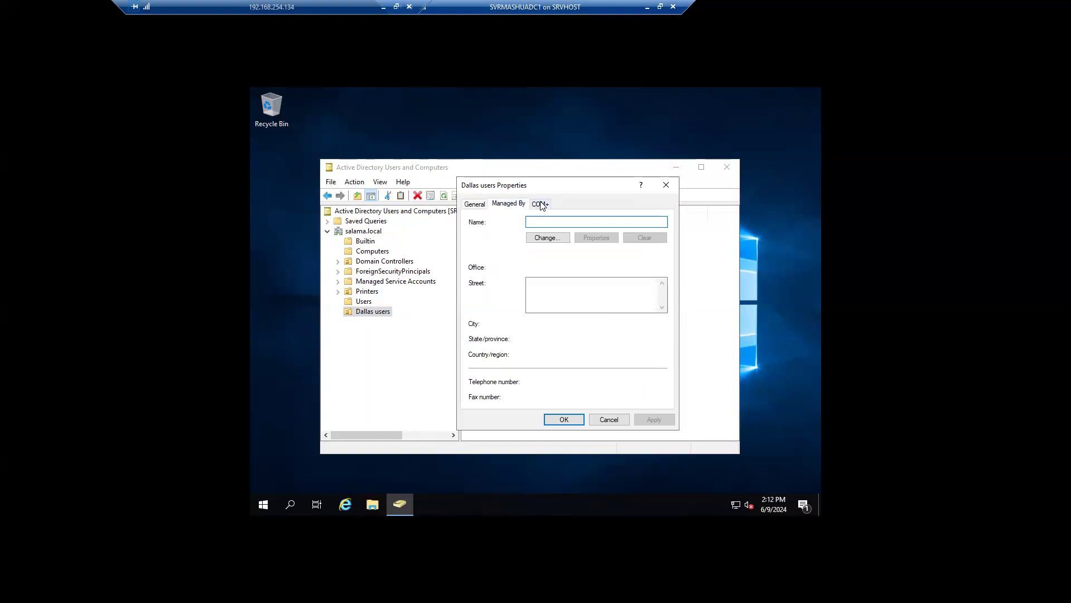
pyautogui.click(542, 206)
pyautogui.click(516, 205)
pyautogui.click(666, 185)
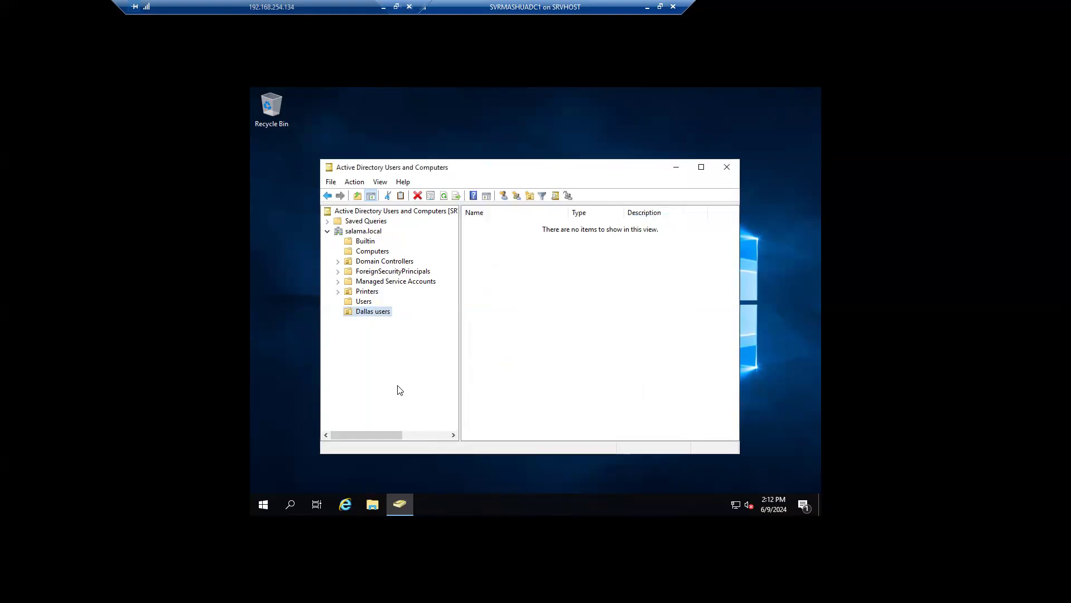
pyautogui.rightClick(360, 260)
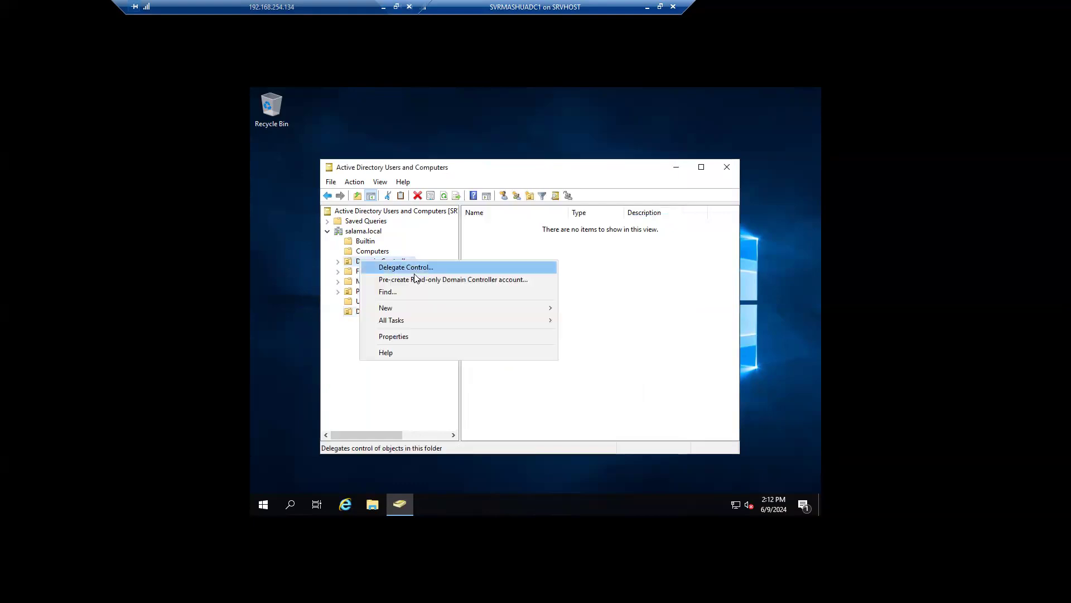
pyautogui.click(409, 338)
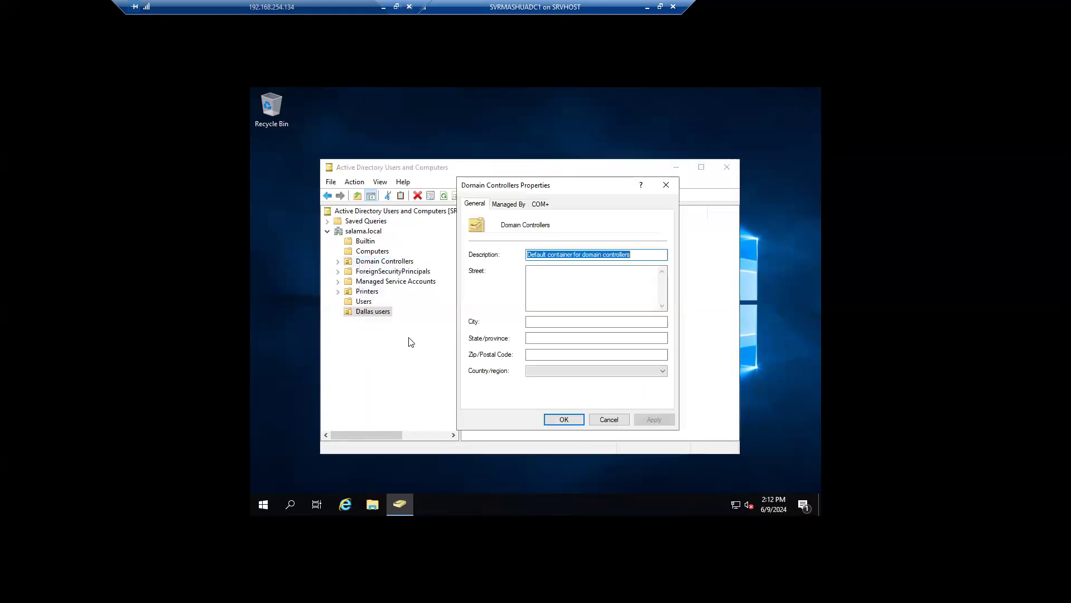
pyautogui.click(510, 206)
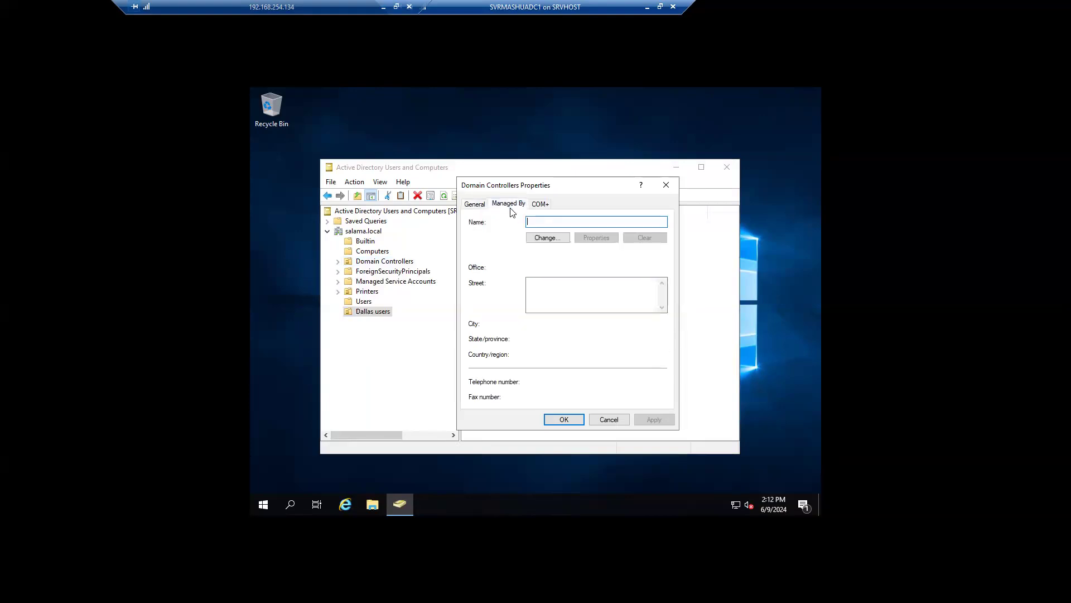
pyautogui.click(538, 206)
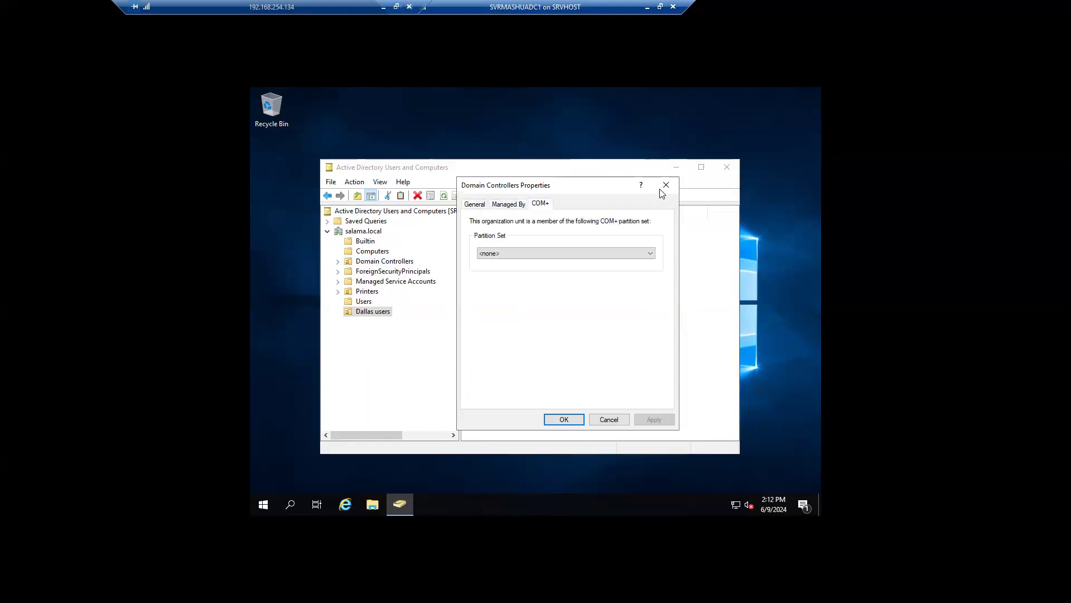
pyautogui.click(666, 185)
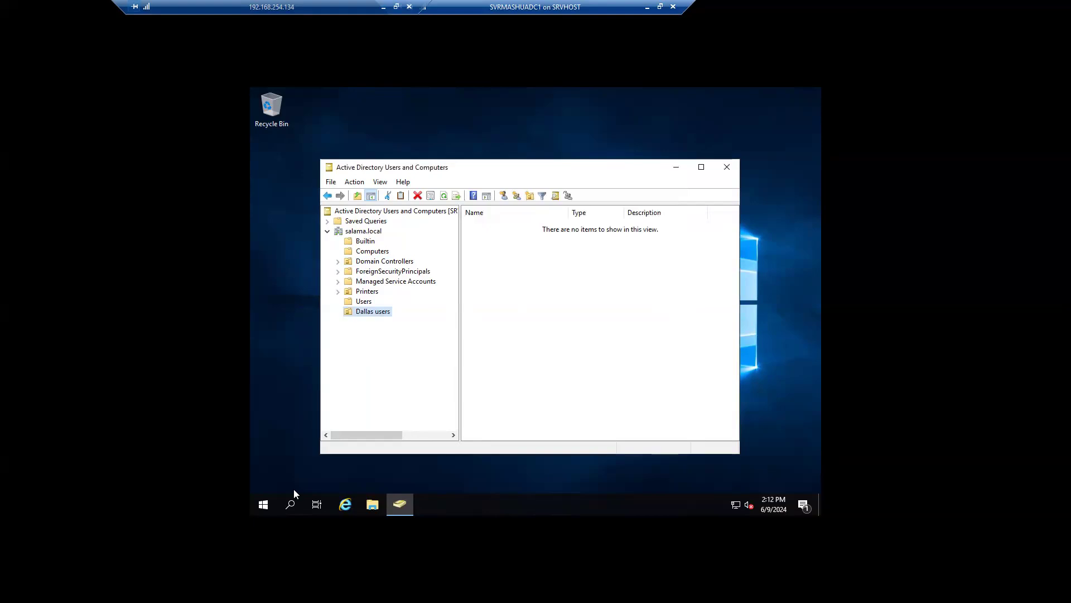
pyautogui.click(291, 505)
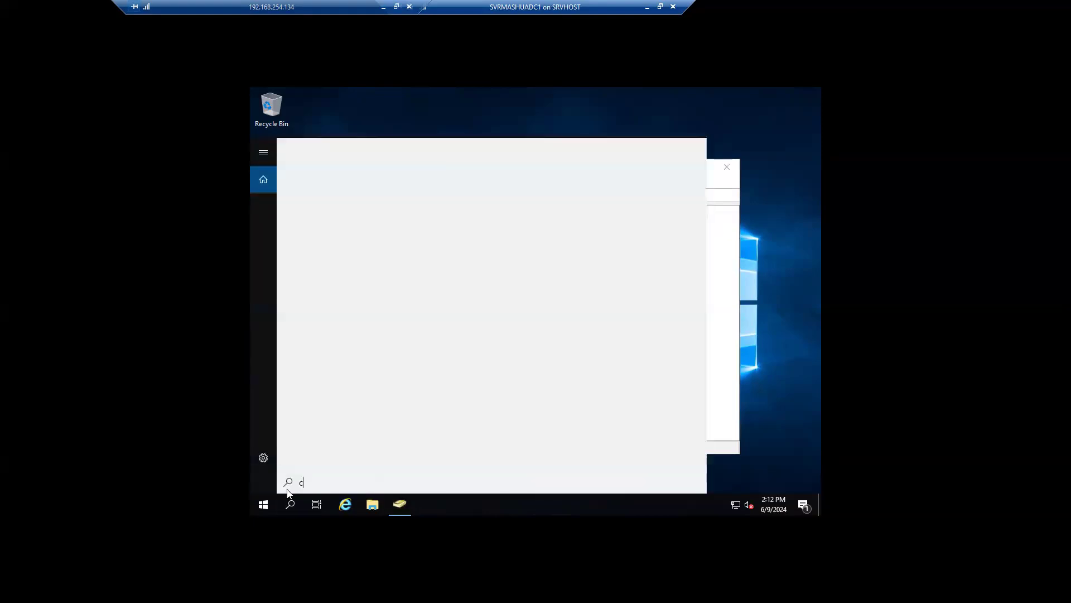
pyautogui.write('cmd')
pyautogui.click(326, 200)
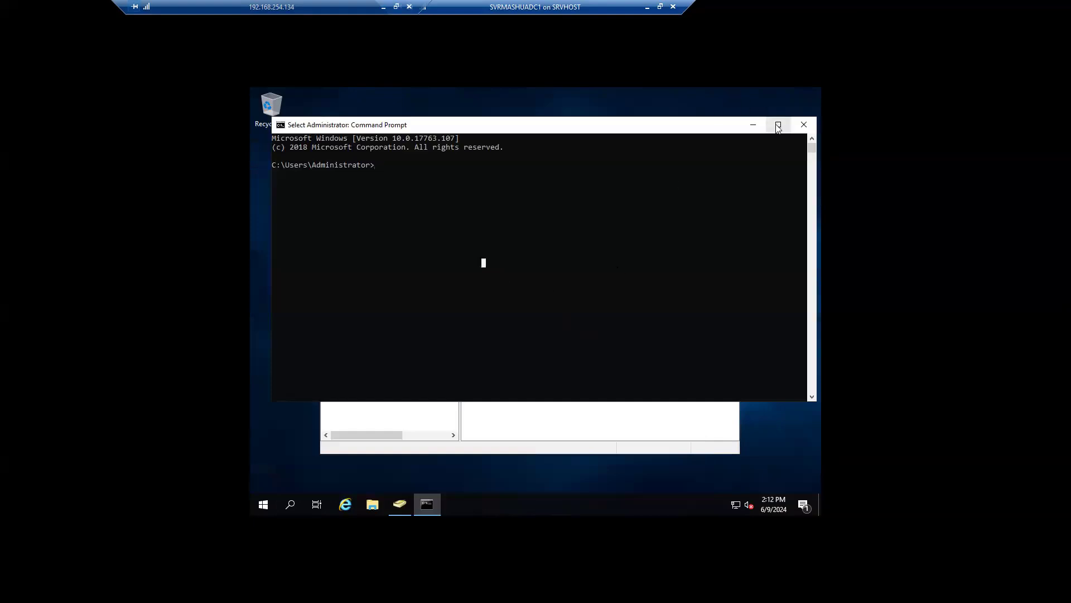
pyautogui.click(804, 125)
pyautogui.rightClick(360, 231)
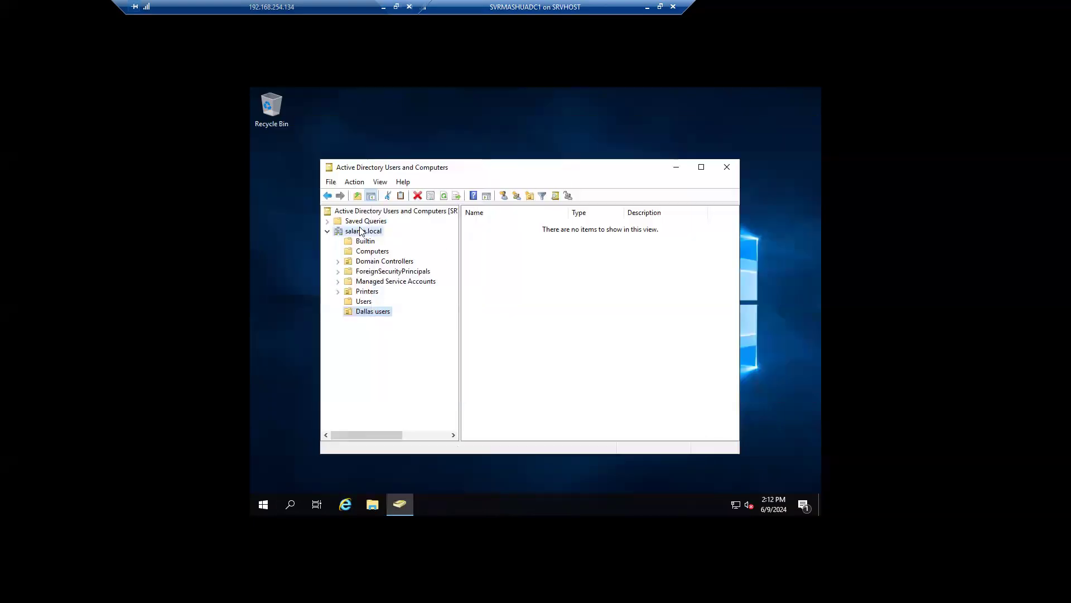
# Step: Search users, contacts and groups for names matching 'admin'
pyautogui.click(418, 247)
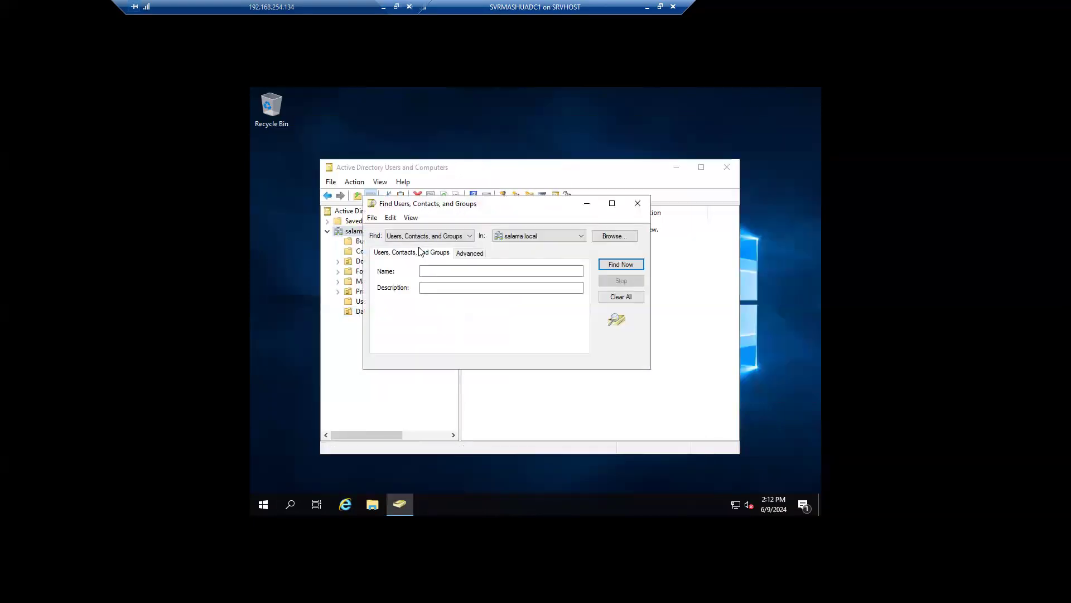
pyautogui.click(442, 270)
pyautogui.write('admin')
pyautogui.press('Return')
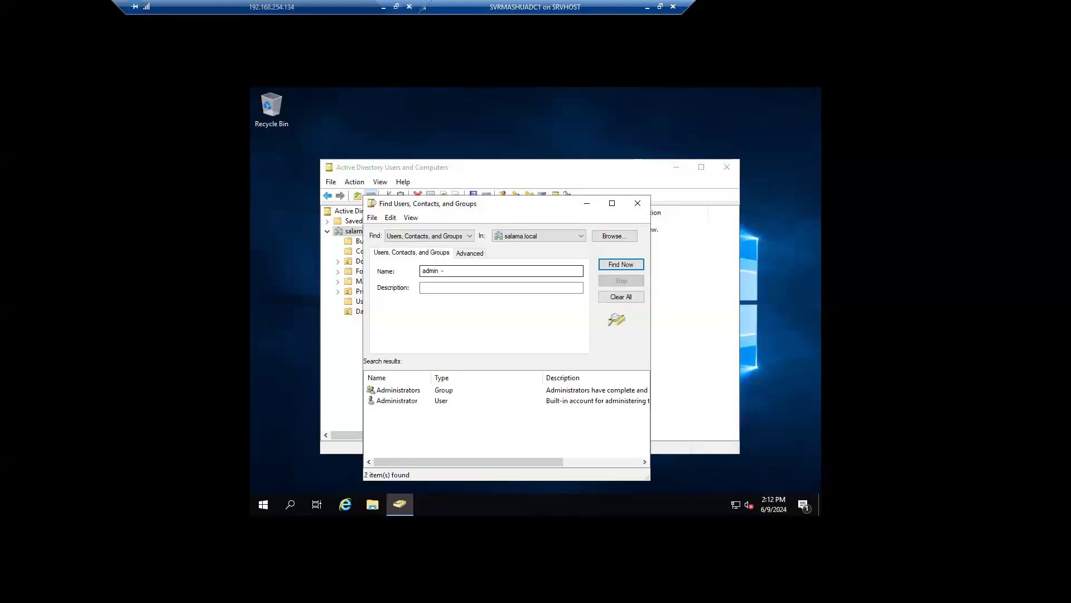
# Step: Review Administrator's Member Of groups, including Domain Admins, then close Properties and Find
pyautogui.doubleClick(400, 402)
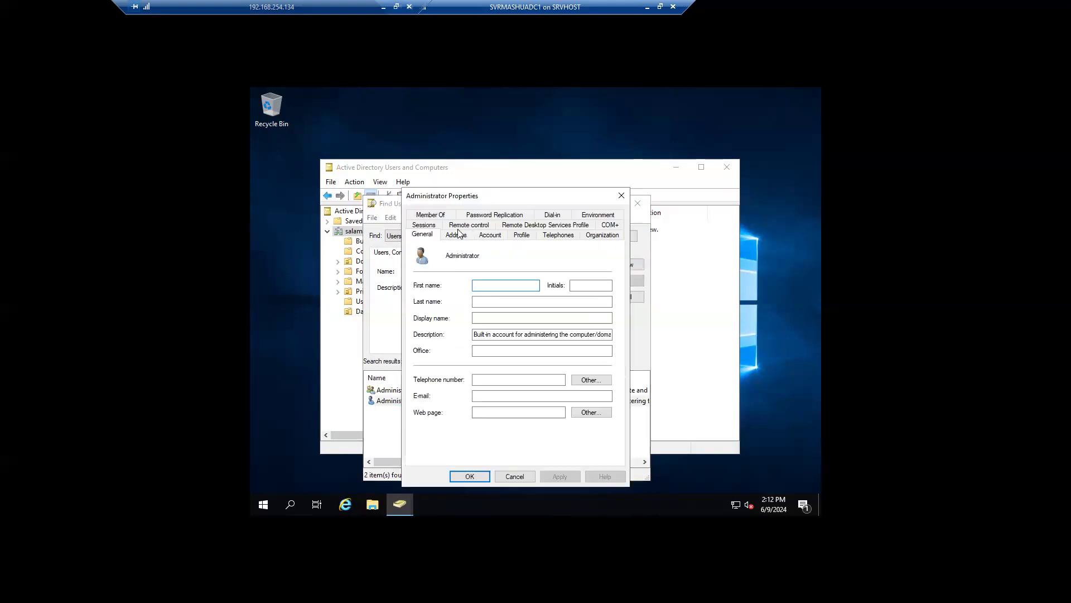
pyautogui.click(433, 216)
pyautogui.click(452, 323)
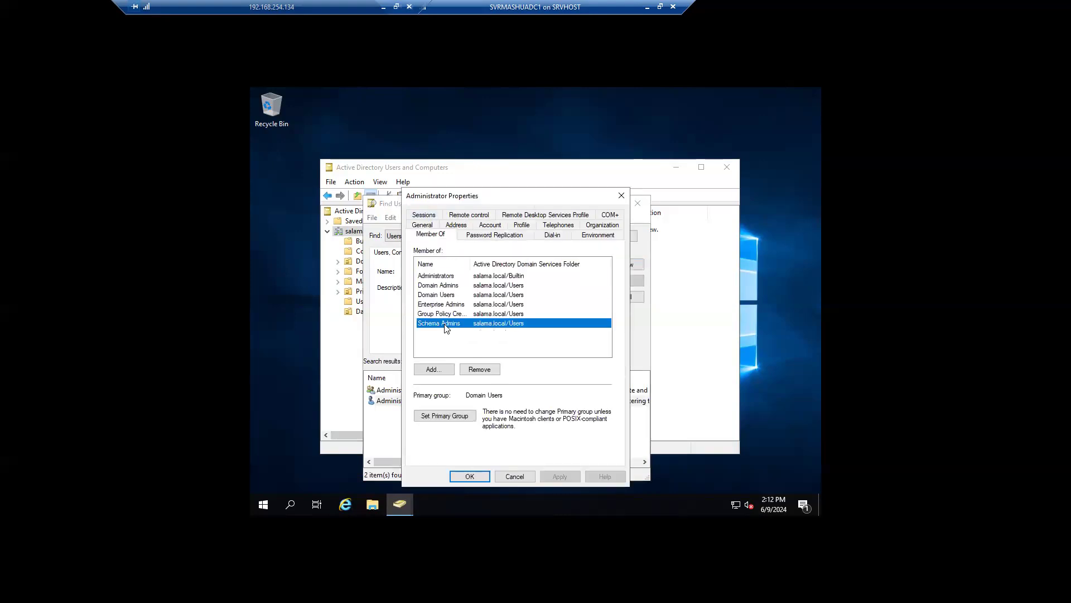
pyautogui.click(452, 304)
pyautogui.click(469, 285)
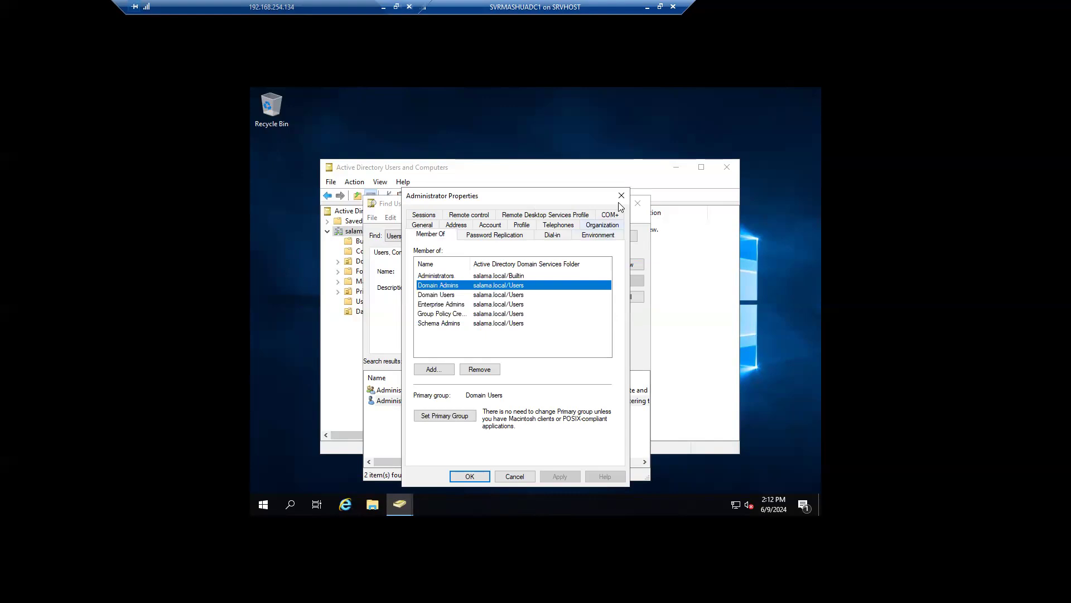
pyautogui.click(622, 195)
pyautogui.click(638, 203)
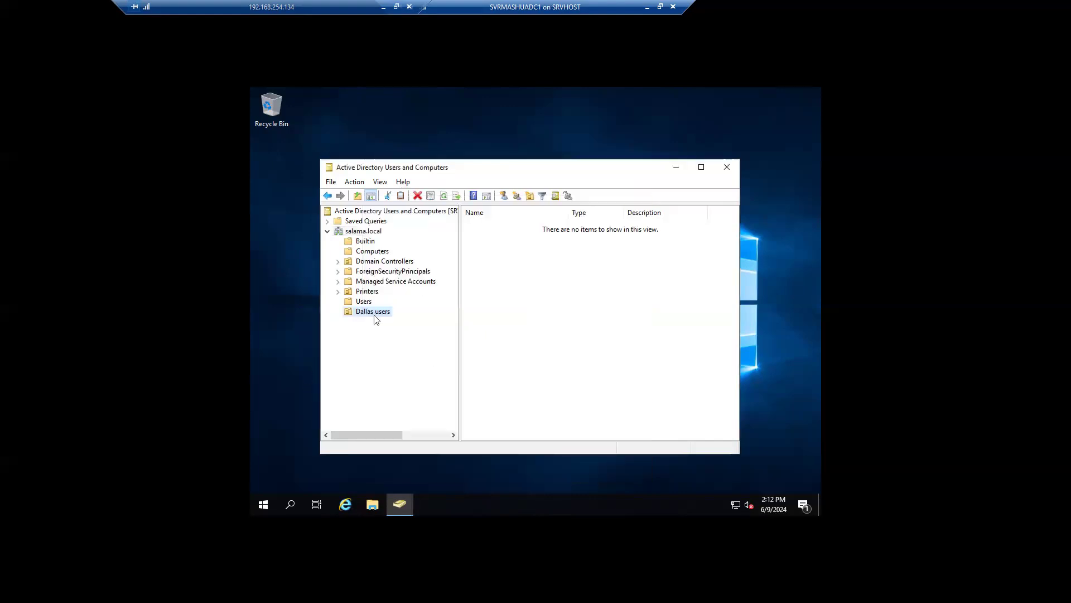
pyautogui.rightClick(360, 316)
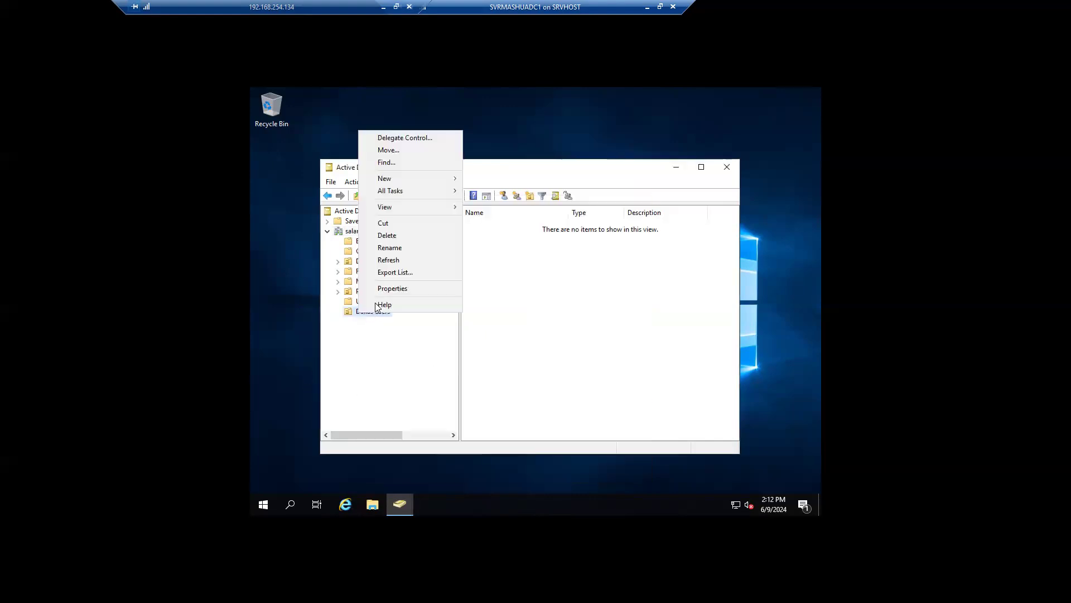
pyautogui.click(389, 290)
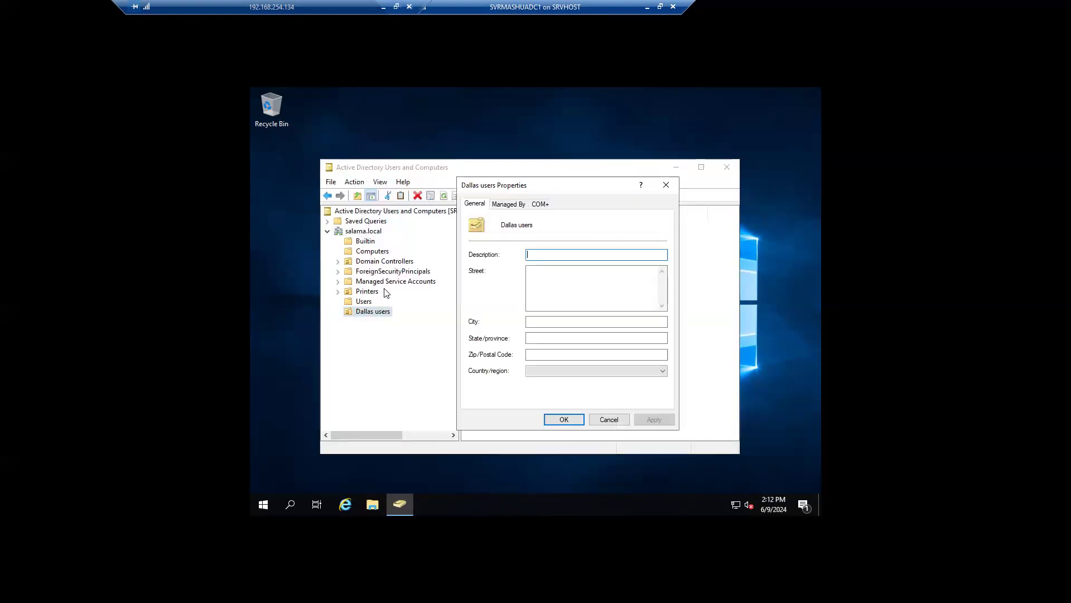
pyautogui.moveTo(500, 186); pyautogui.dragTo(473, 167)
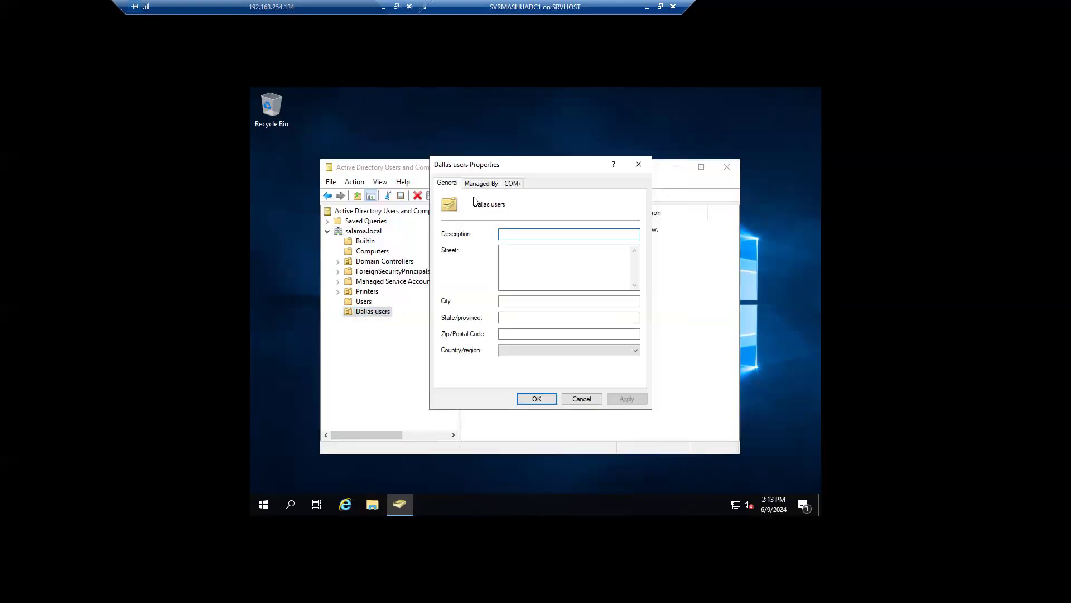
pyautogui.click(473, 184)
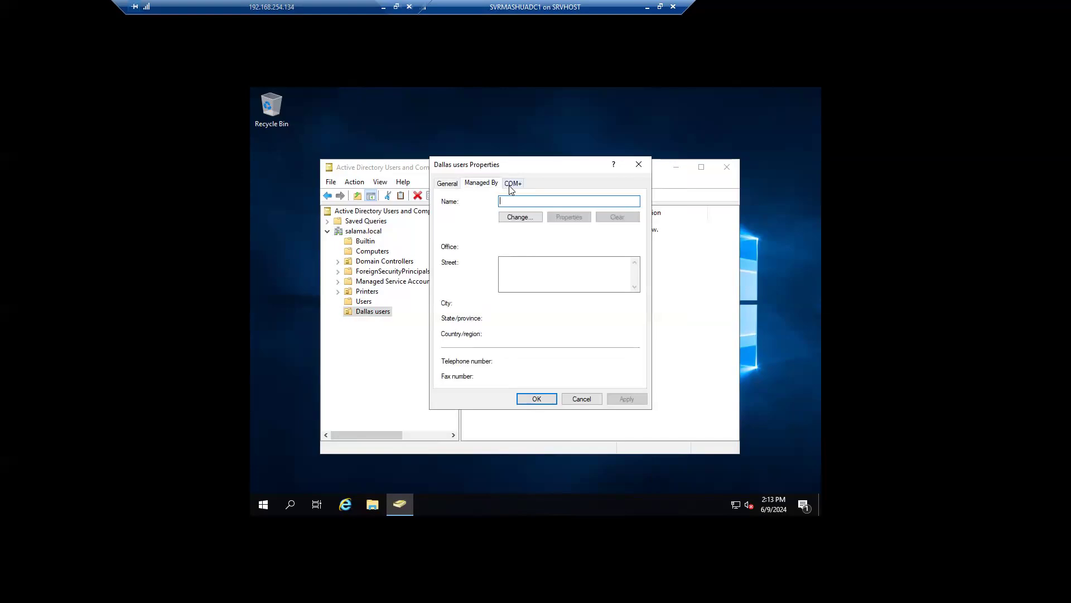
pyautogui.click(511, 188)
pyautogui.click(474, 187)
pyautogui.click(446, 183)
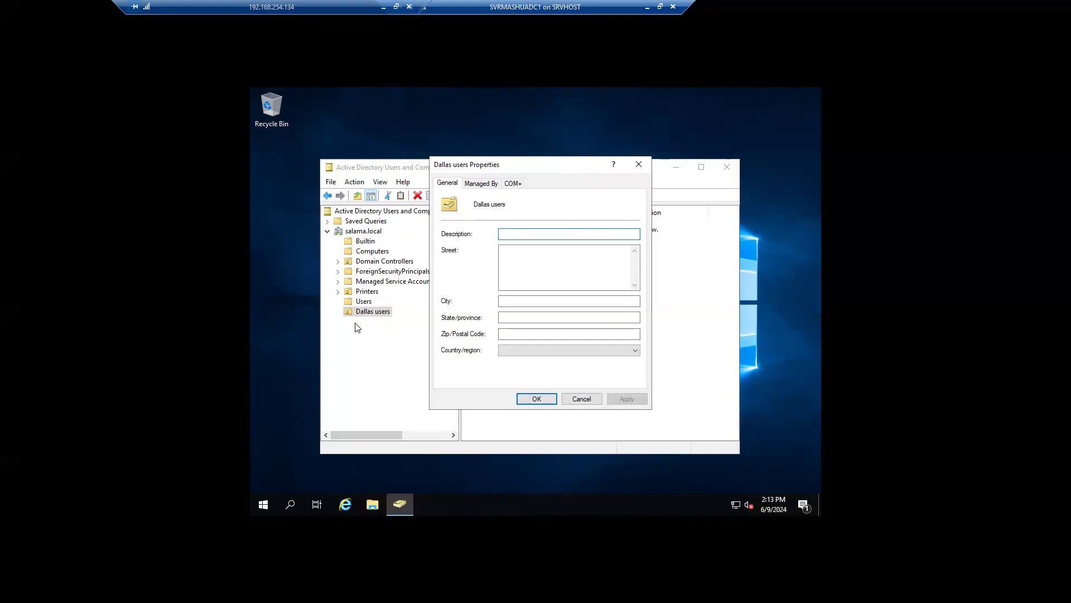
pyautogui.moveTo(497, 172); pyautogui.dragTo(476, 168)
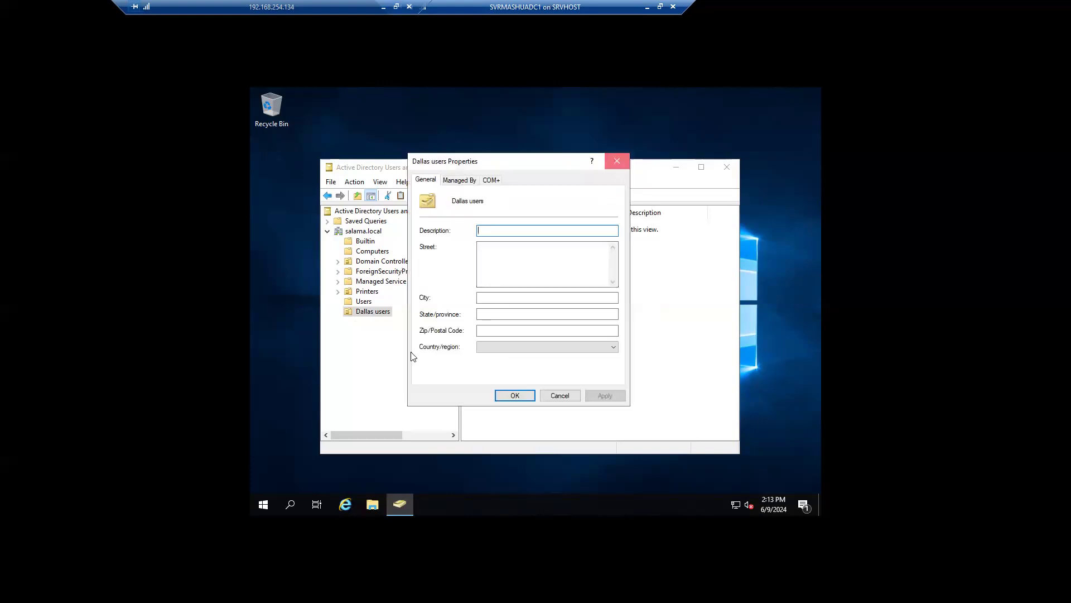
pyautogui.click(617, 162)
pyautogui.click(375, 311)
pyautogui.press('Return')
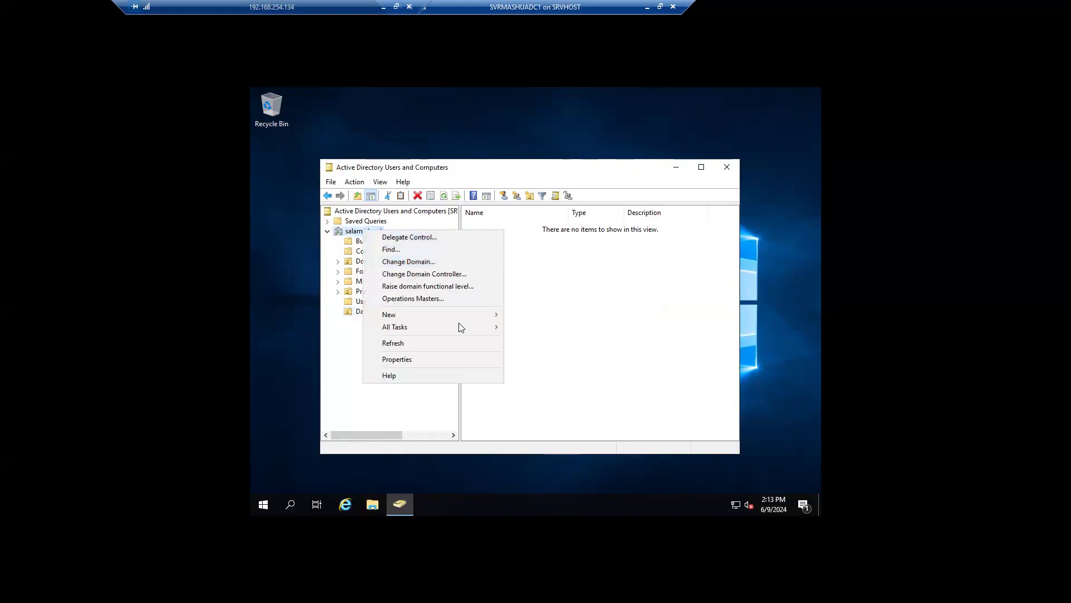
# Step: Create the Kinshasa Users OU under salama.local, then browse Dallas users and Kinshasa Users
pyautogui.moveTo(483, 316)
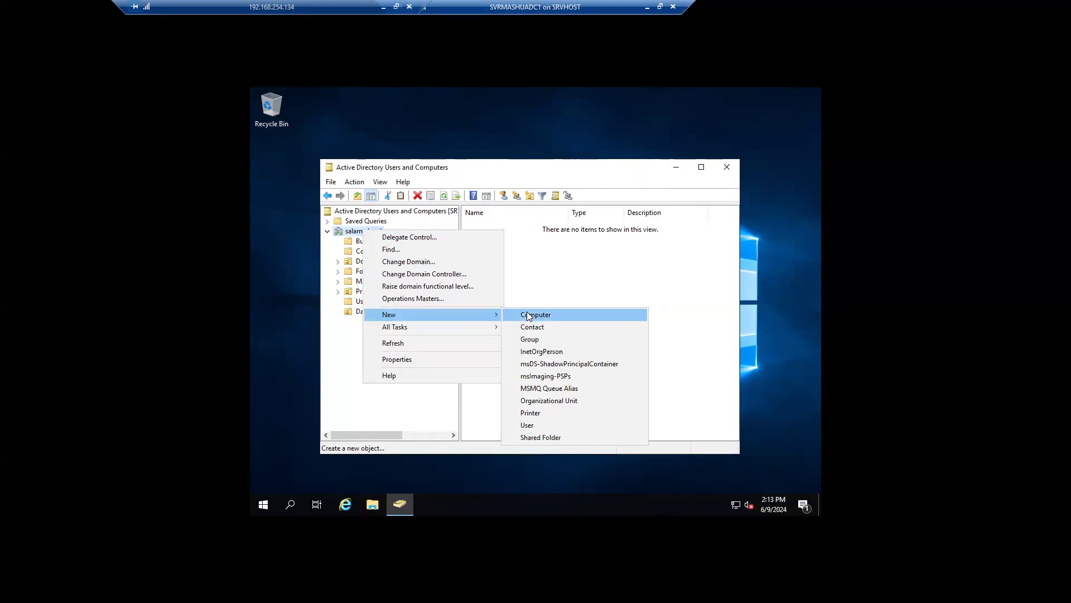
pyautogui.click(572, 401)
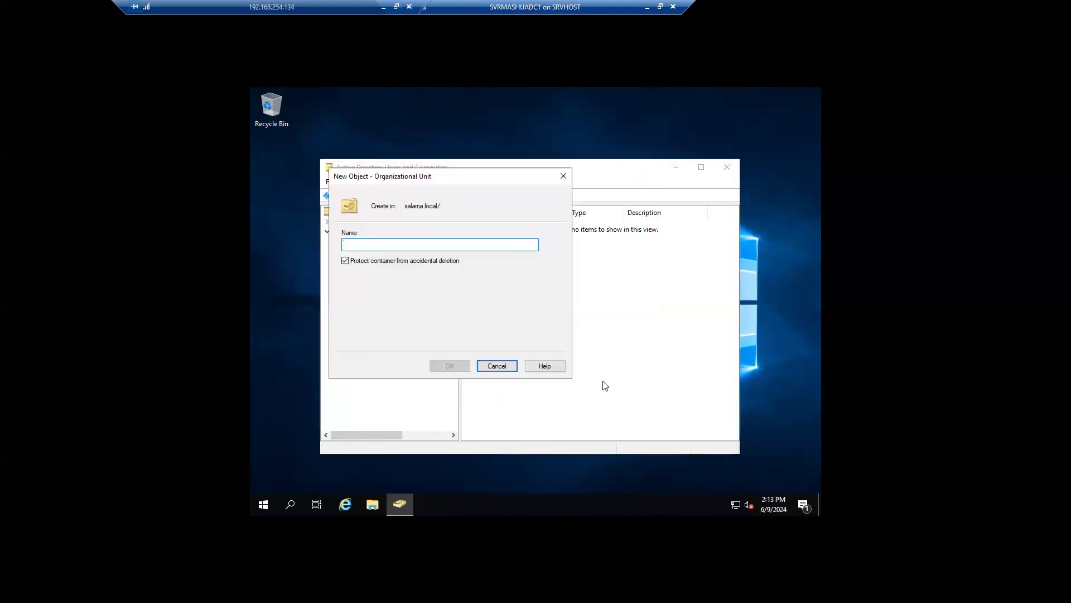
pyautogui.write('Kinsha')
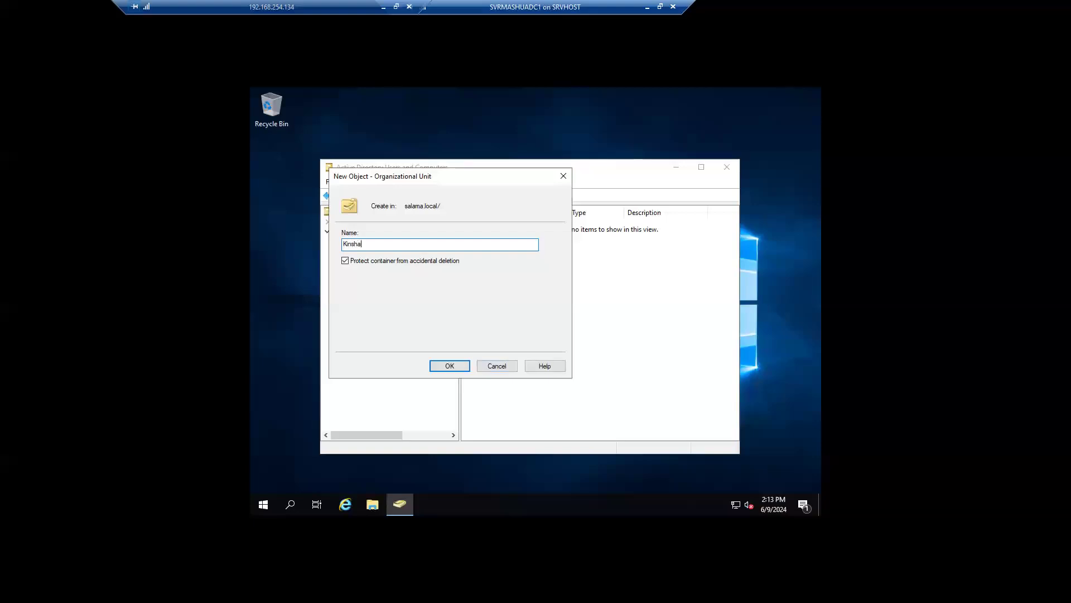
pyautogui.write('sa Users')
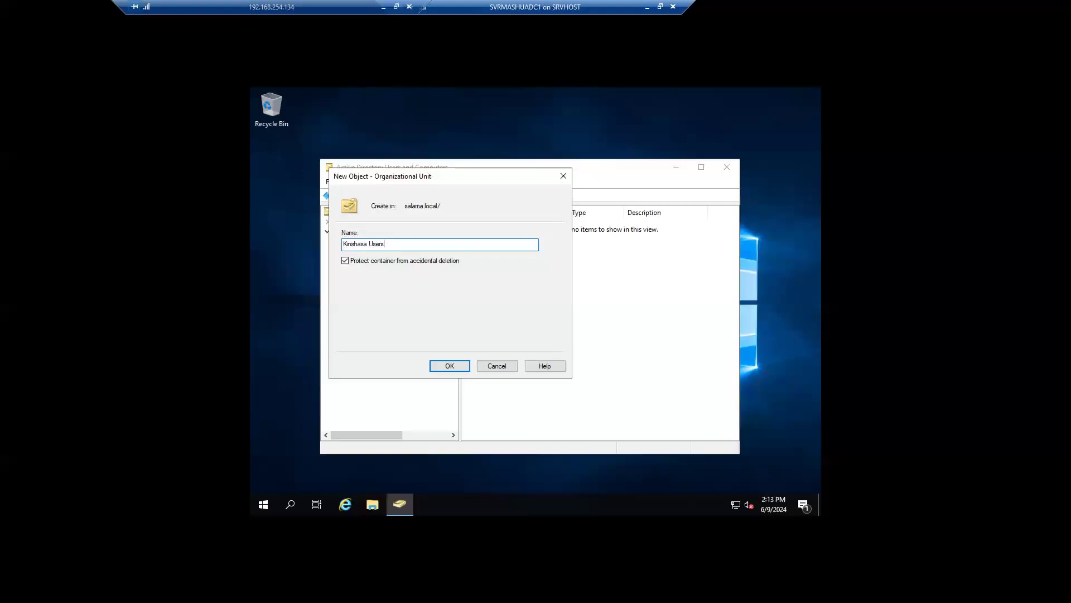
pyautogui.click(455, 368)
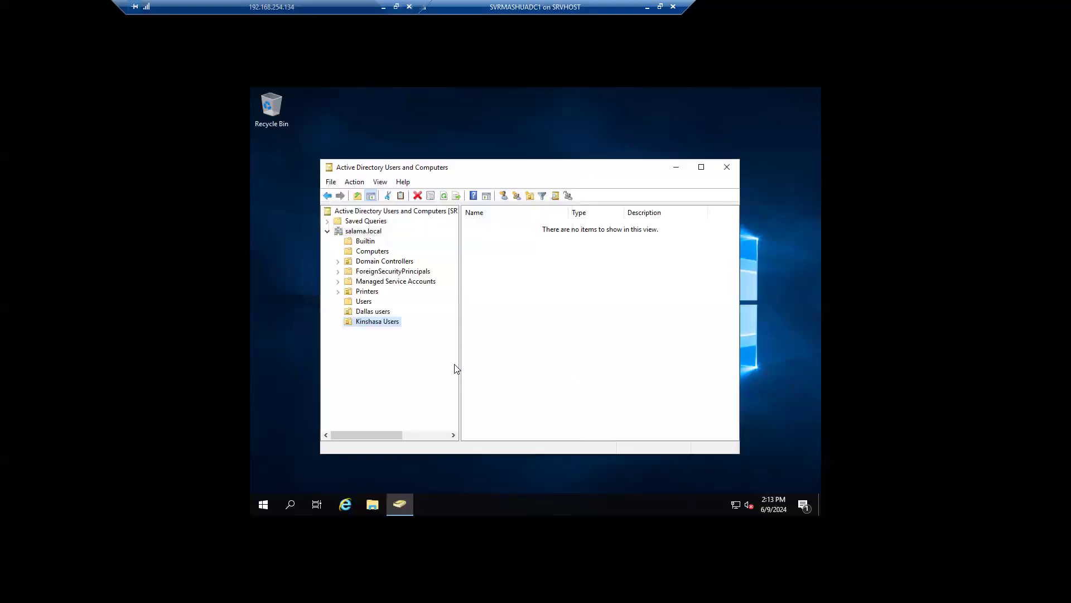
pyautogui.click(373, 311)
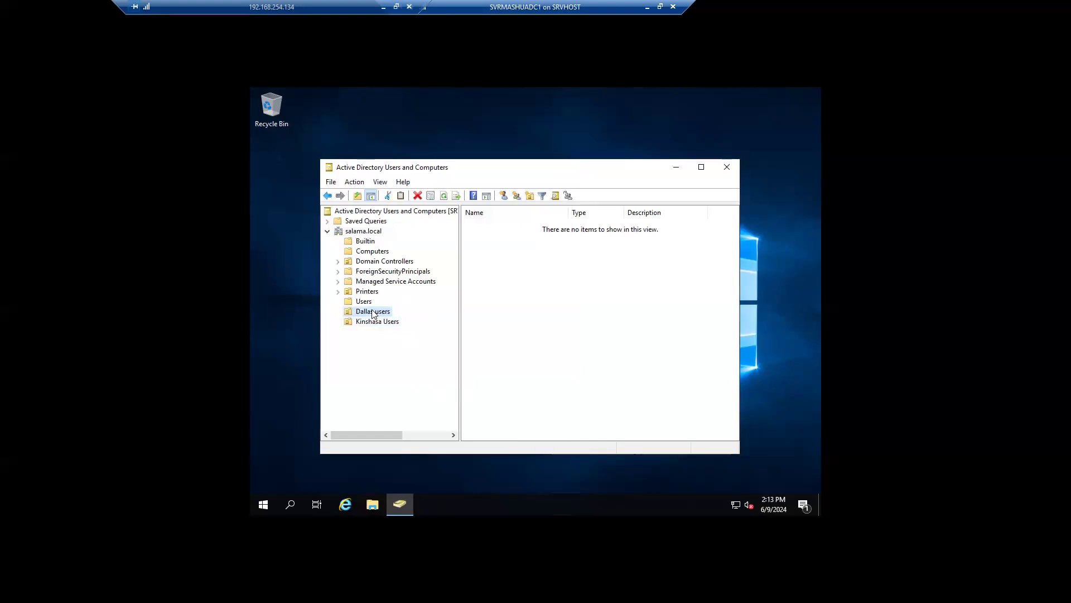
pyautogui.click(389, 323)
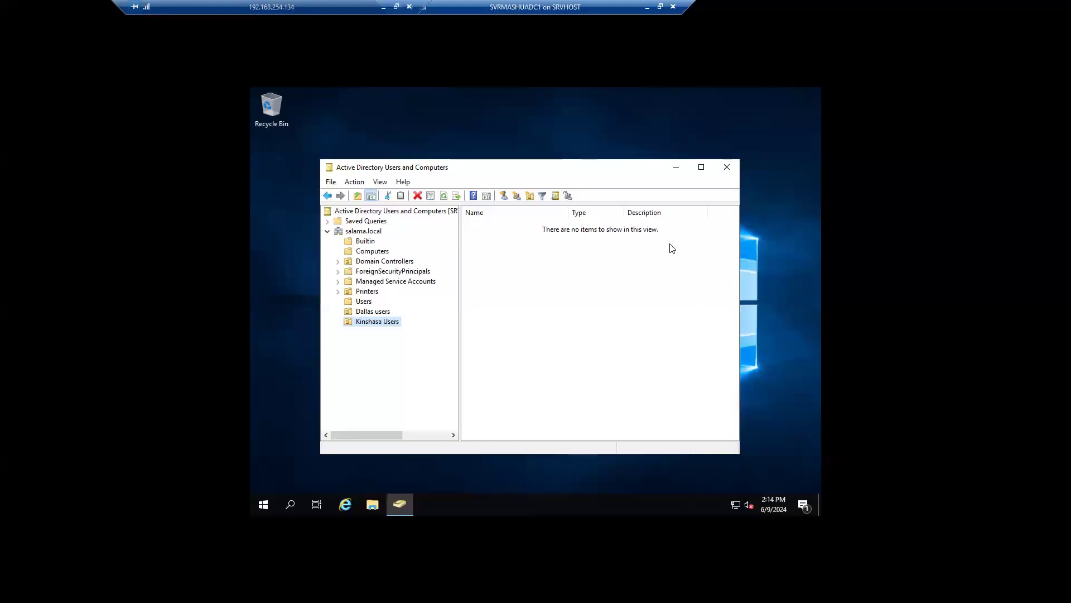
# Step: Start a new user account in the Kinshasa Users unit
pyautogui.rightClick(362, 323)
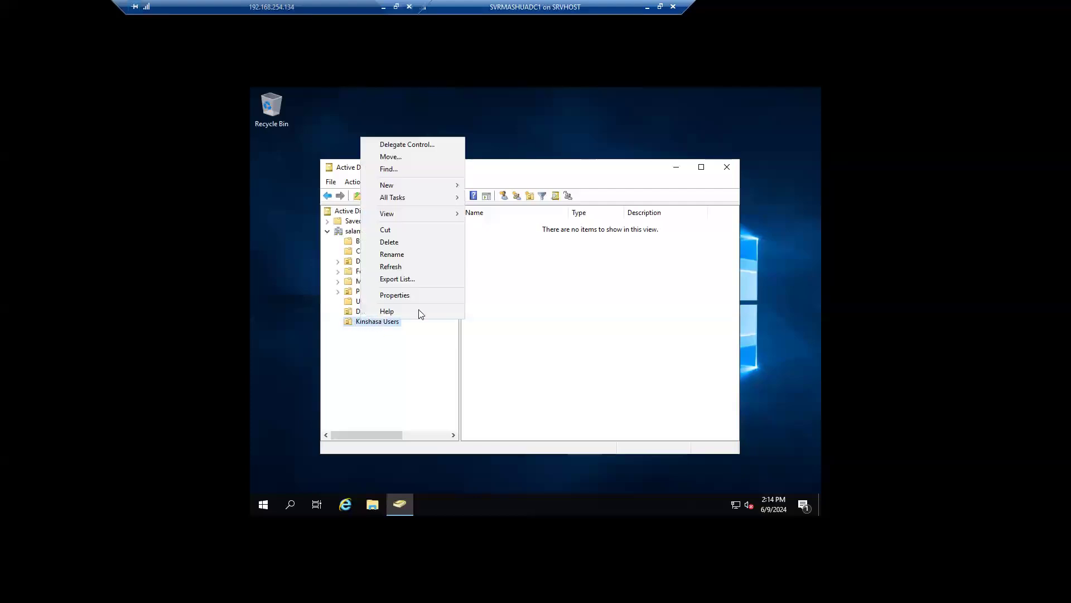
pyautogui.moveTo(429, 182)
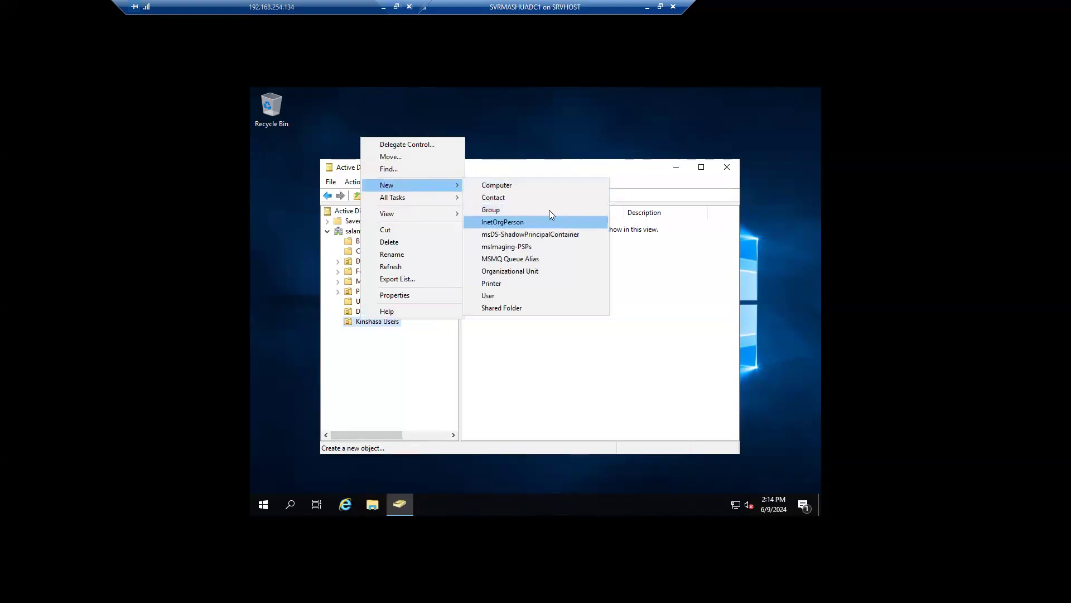
pyautogui.click(508, 295)
pyautogui.moveTo(399, 178); pyautogui.dragTo(574, 216)
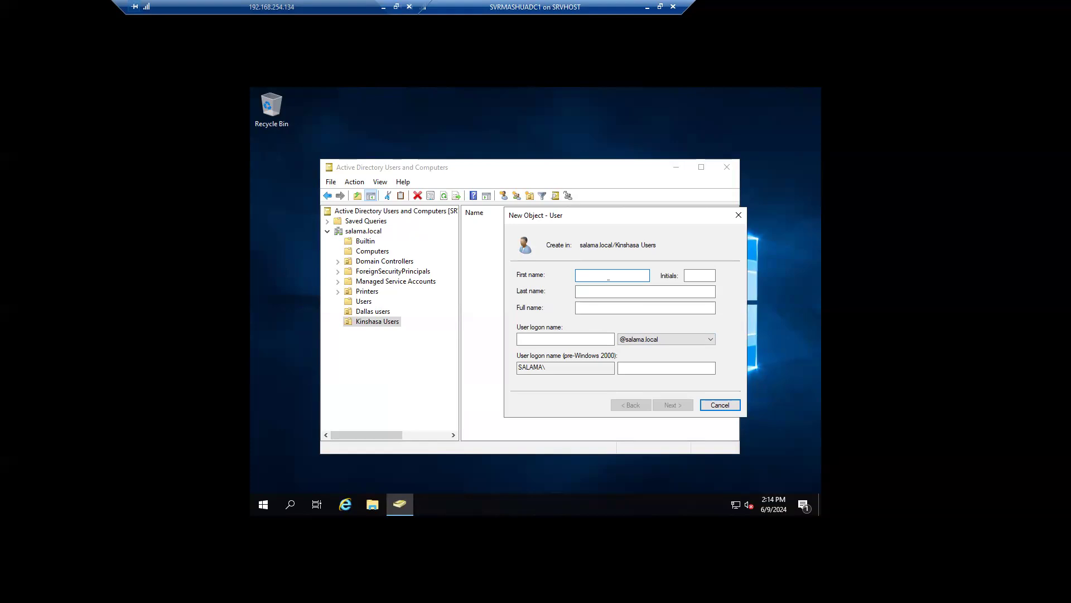
# Step: Enter the new user's first name and last name
pyautogui.click(600, 310)
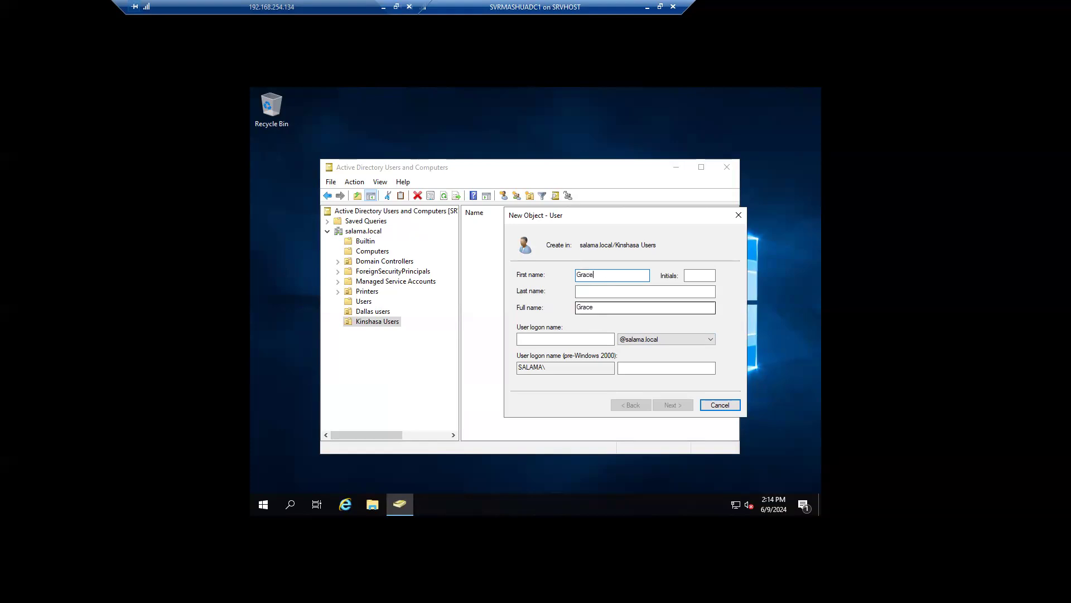
pyautogui.click(645, 291)
pyautogui.press('Tab')
pyautogui.press('Tab')
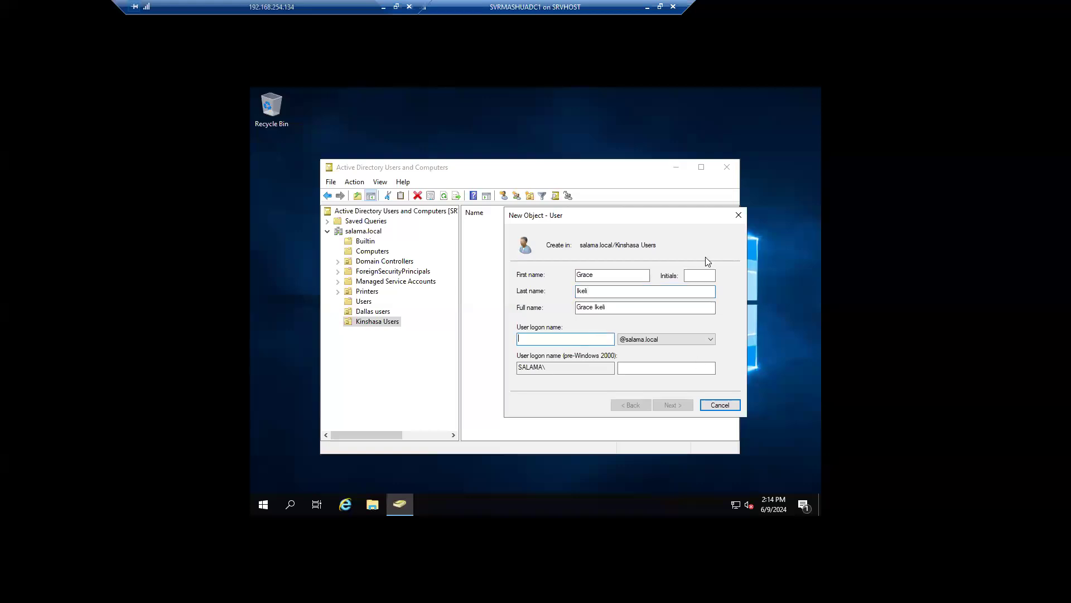
# Step: Type and correct the user logon name, built from the user's name
pyautogui.moveTo(565, 217); pyautogui.dragTo(526, 207)
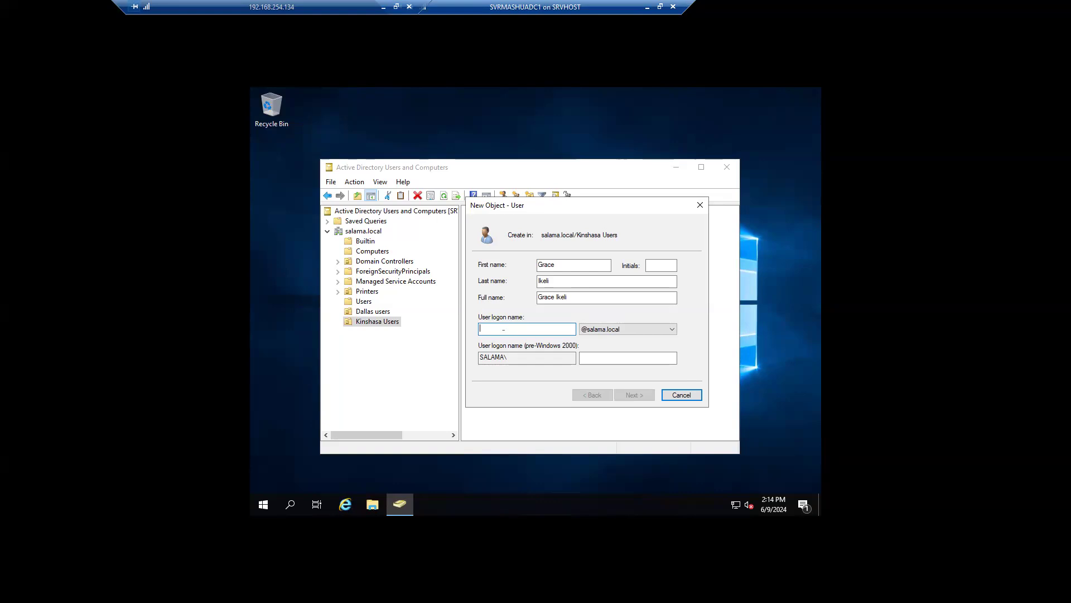
pyautogui.write('gike')
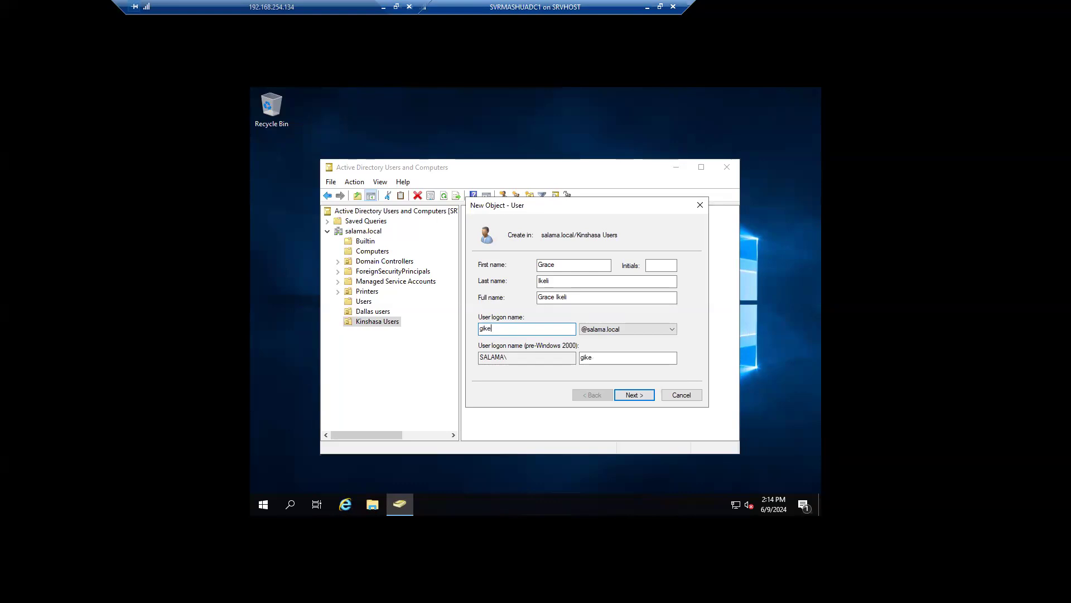
pyautogui.write('li')
pyautogui.press('BackSpace')
pyautogui.press('BackSpace')
pyautogui.press('BackSpace')
pyautogui.press('BackSpace')
pyautogui.click(496, 328)
pyautogui.write('.')
pyautogui.click(494, 328)
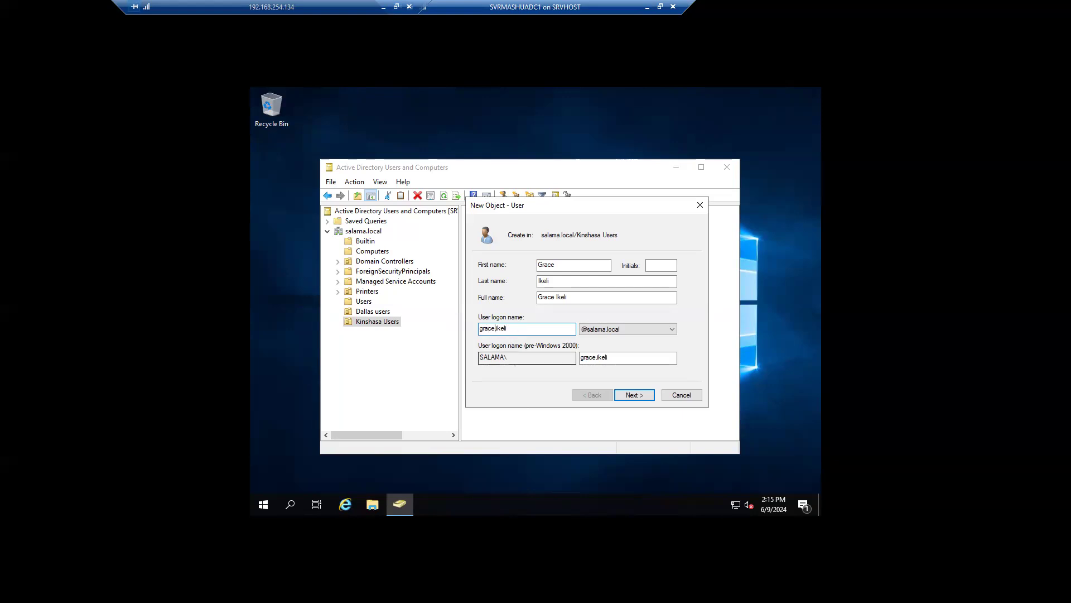
pyautogui.press('BackSpace')
pyautogui.press('BackSpace')
pyautogui.press('BackSpace')
pyautogui.press('BackSpace')
pyautogui.press('BackSpace')
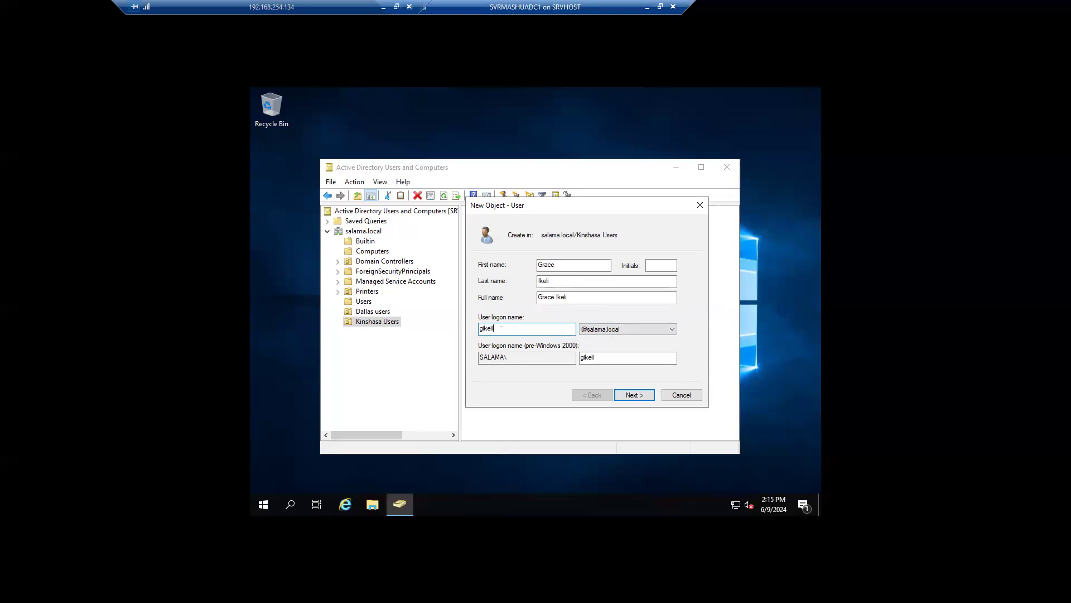
pyautogui.write('12')
pyautogui.press('BackSpace')
pyautogui.press('BackSpace')
pyautogui.press('BackSpace')
pyautogui.press('BackSpace')
pyautogui.press('BackSpace')
pyautogui.press('BackSpace')
pyautogui.press('BackSpace')
# Step: Enter and confirm the password, keeping 'User must change password at next logon' checked
pyautogui.click(646, 393)
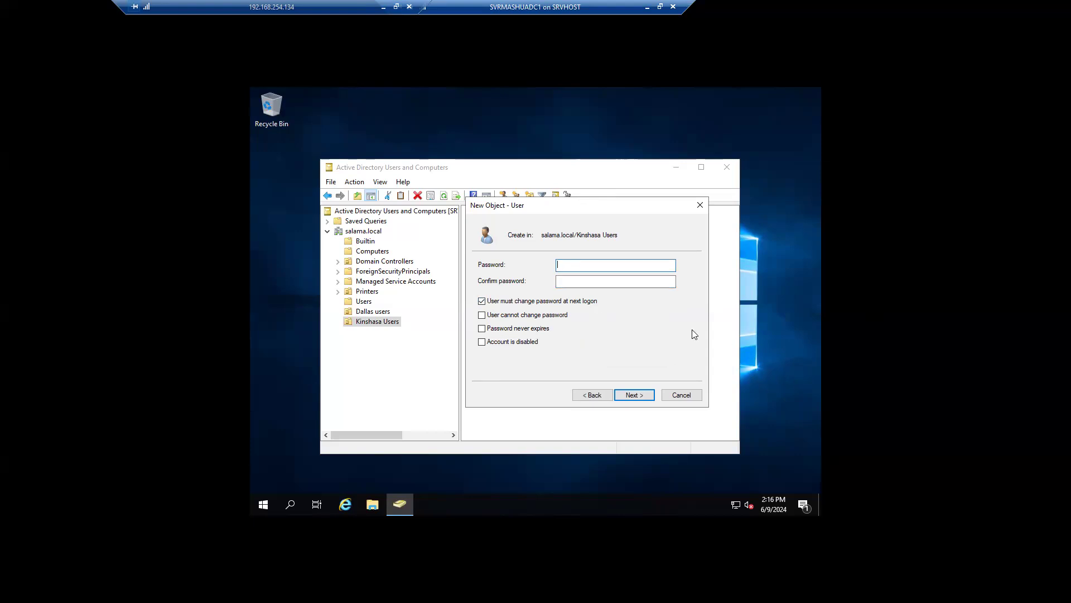
pyautogui.write('•••••••••••')
pyautogui.press('Tab')
pyautogui.write('••••••••••')
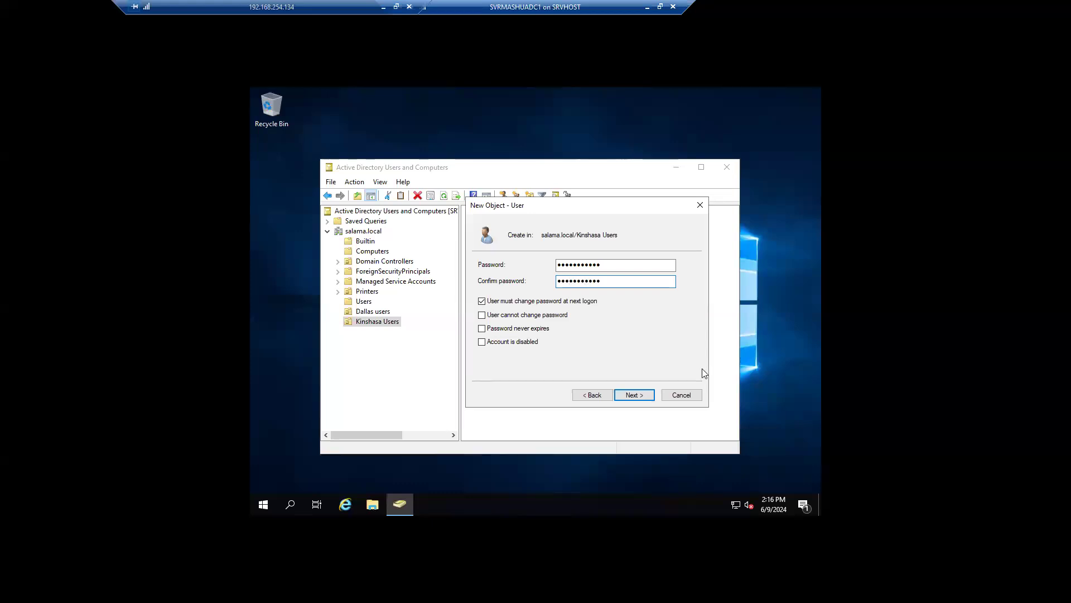
pyautogui.click(494, 305)
pyautogui.click(528, 305)
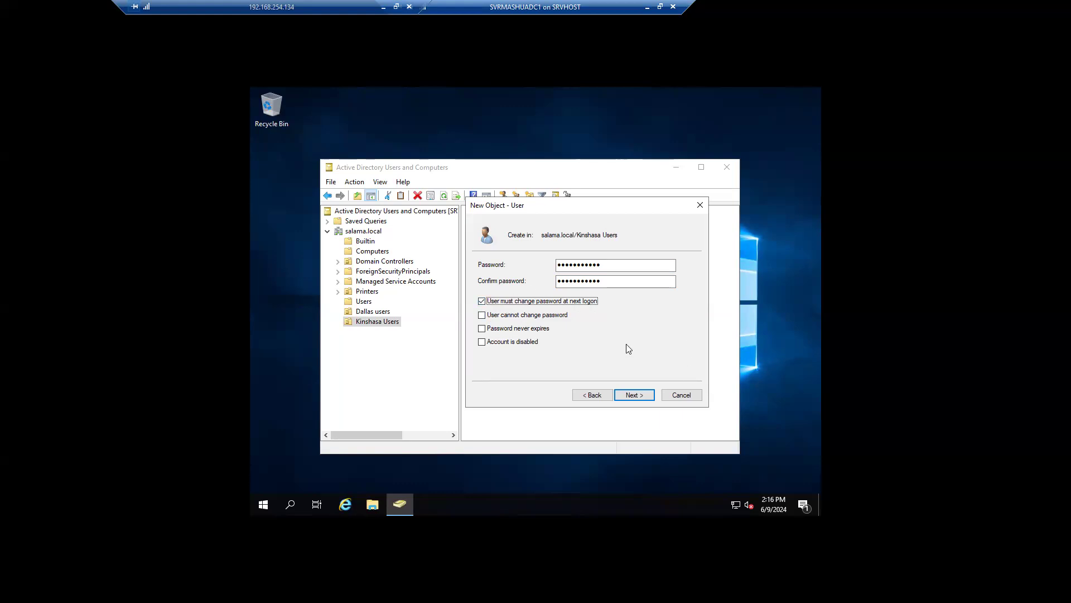
# Step: Review the entered password fields and finish creating the user account
pyautogui.click(617, 282)
pyautogui.moveTo(617, 282); pyautogui.dragTo(558, 265)
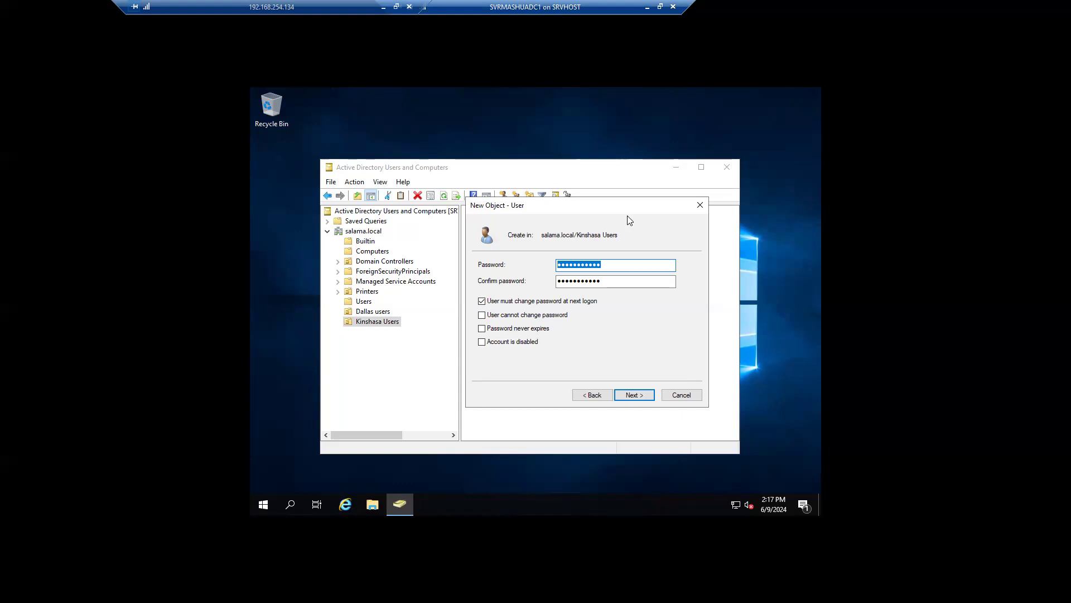
pyautogui.doubleClick(589, 280)
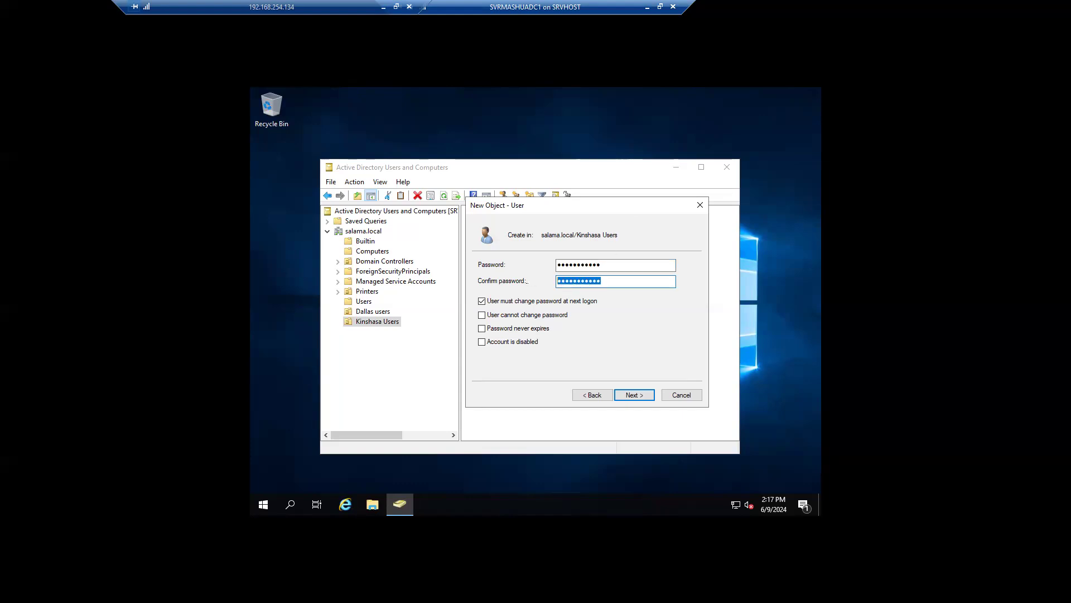
pyautogui.doubleClick(600, 266)
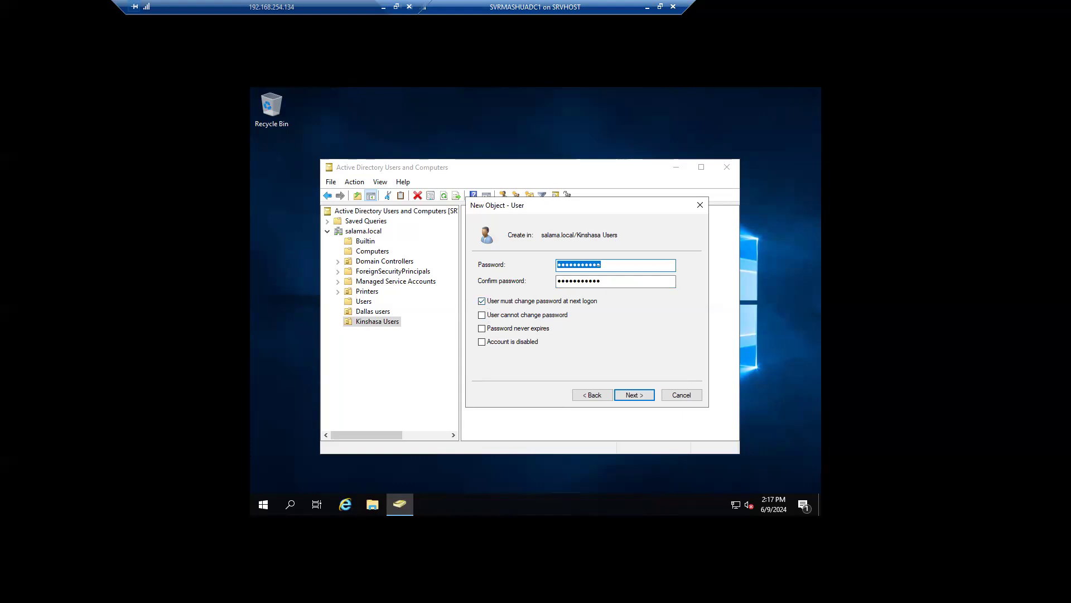
pyautogui.click(635, 396)
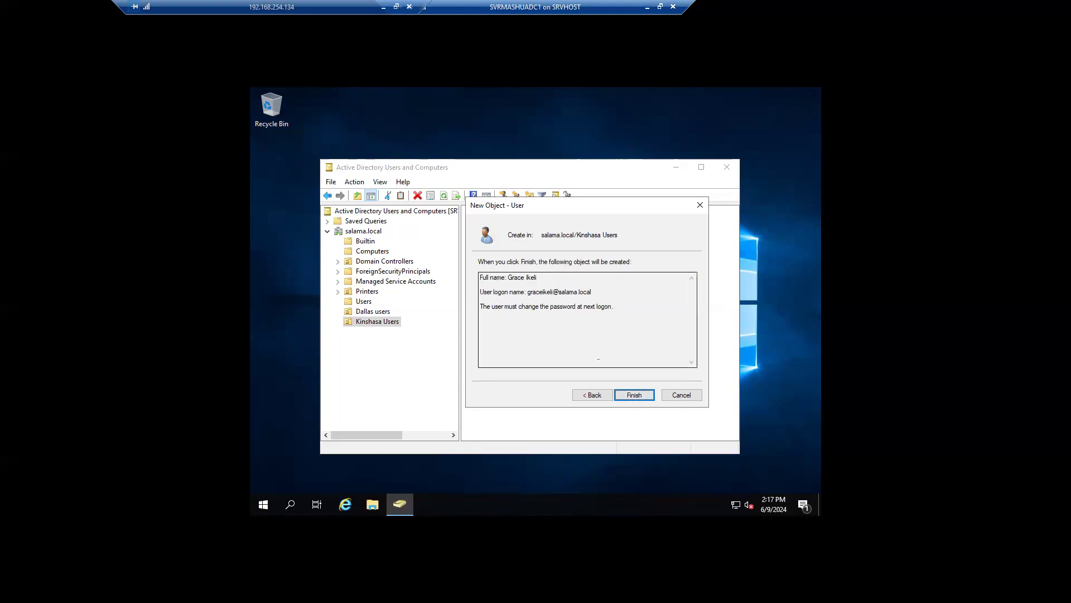
pyautogui.click(633, 396)
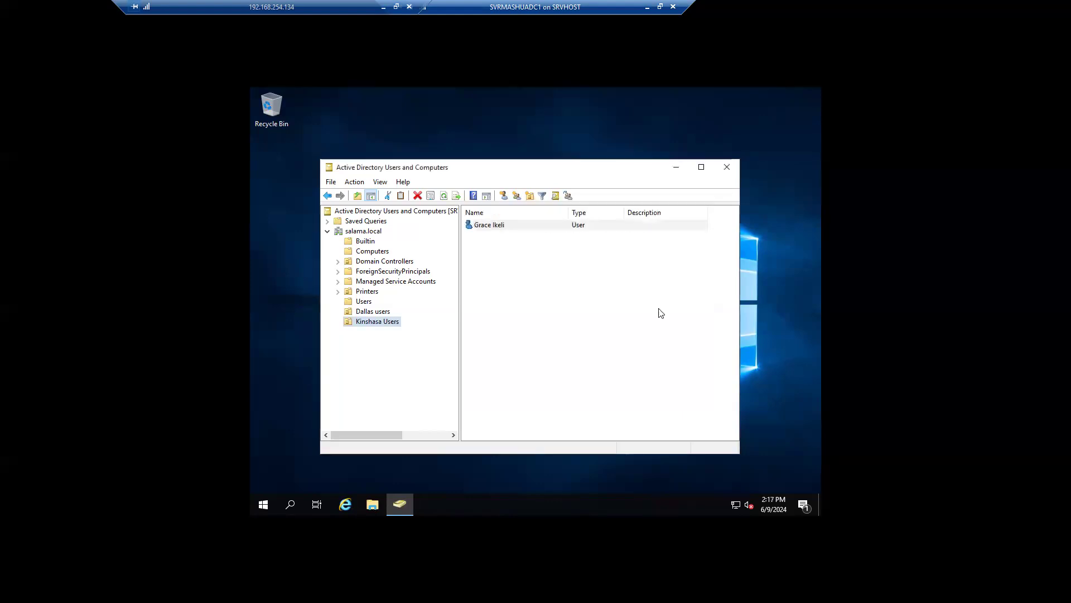
pyautogui.doubleClick(501, 228)
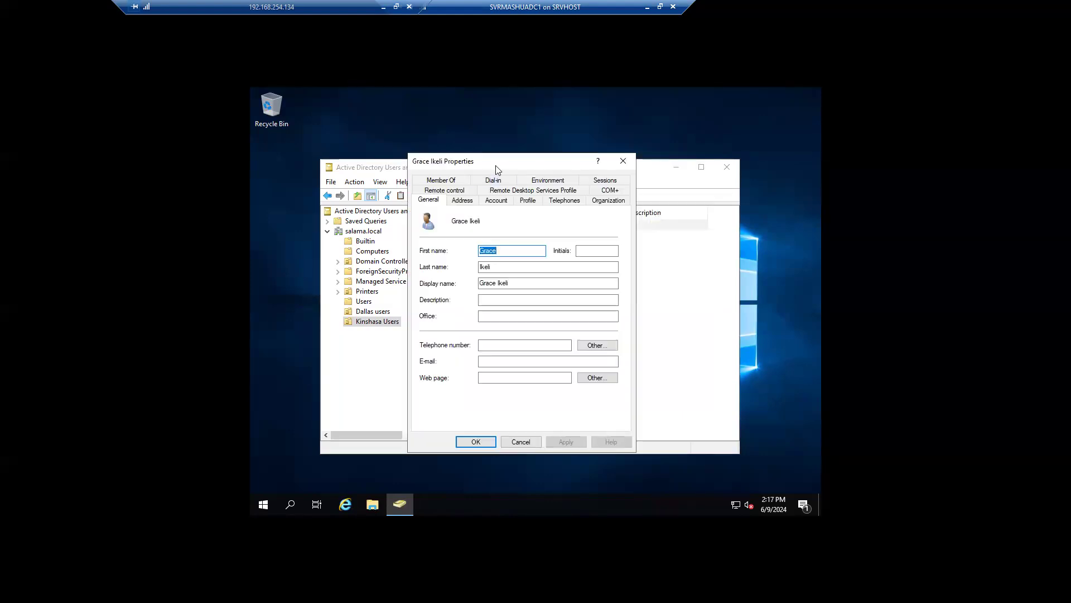
pyautogui.moveTo(495, 166); pyautogui.dragTo(570, 181)
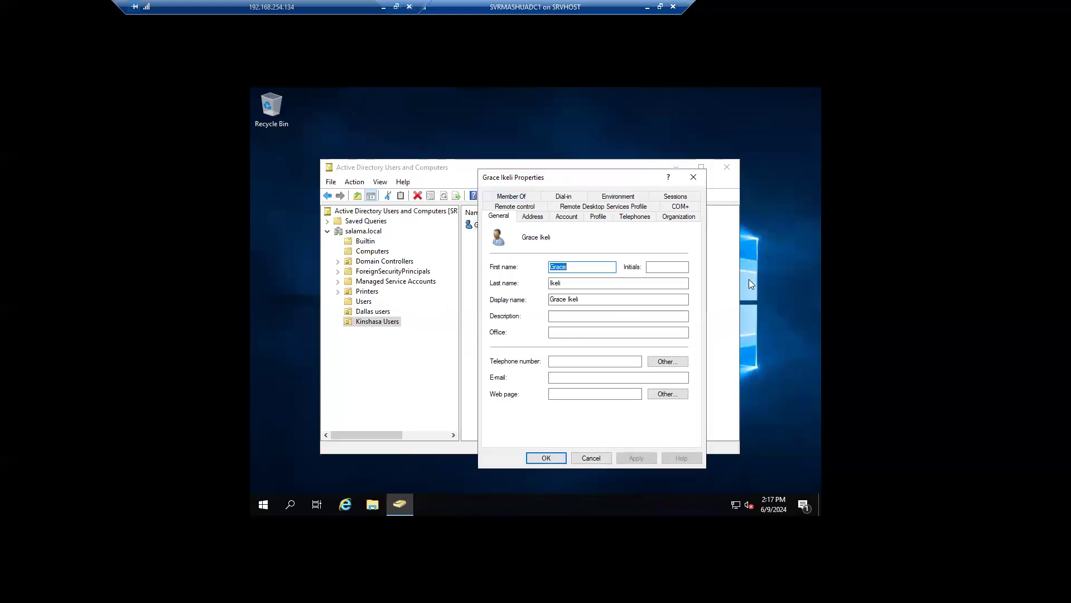
pyautogui.click(569, 319)
pyautogui.press('Tab')
pyautogui.press('Tab')
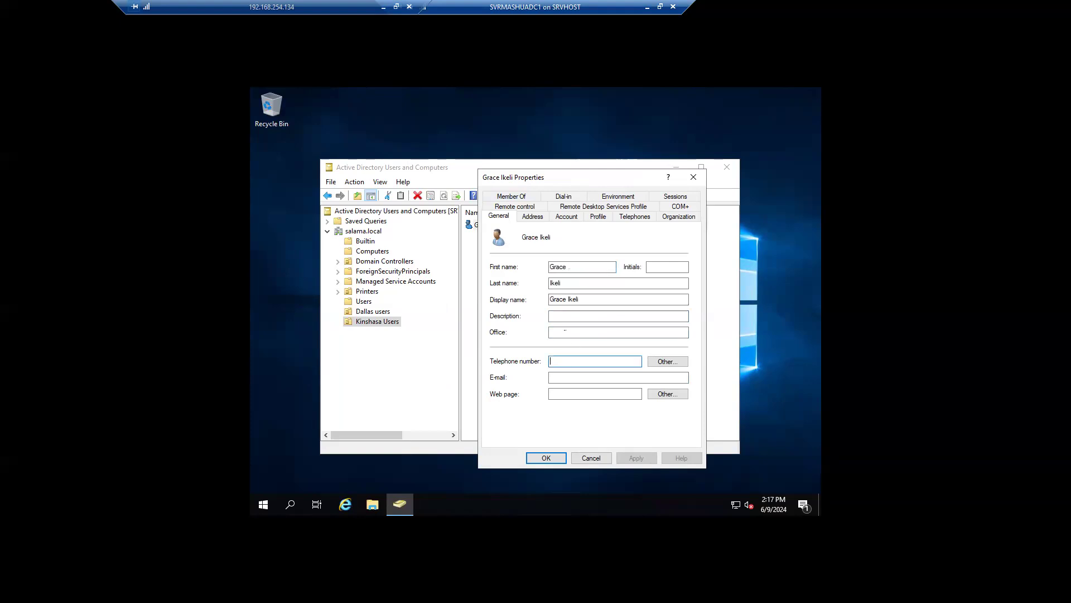
pyautogui.click(556, 317)
pyautogui.click(556, 333)
pyautogui.write('Kinshasa')
pyautogui.click(587, 377)
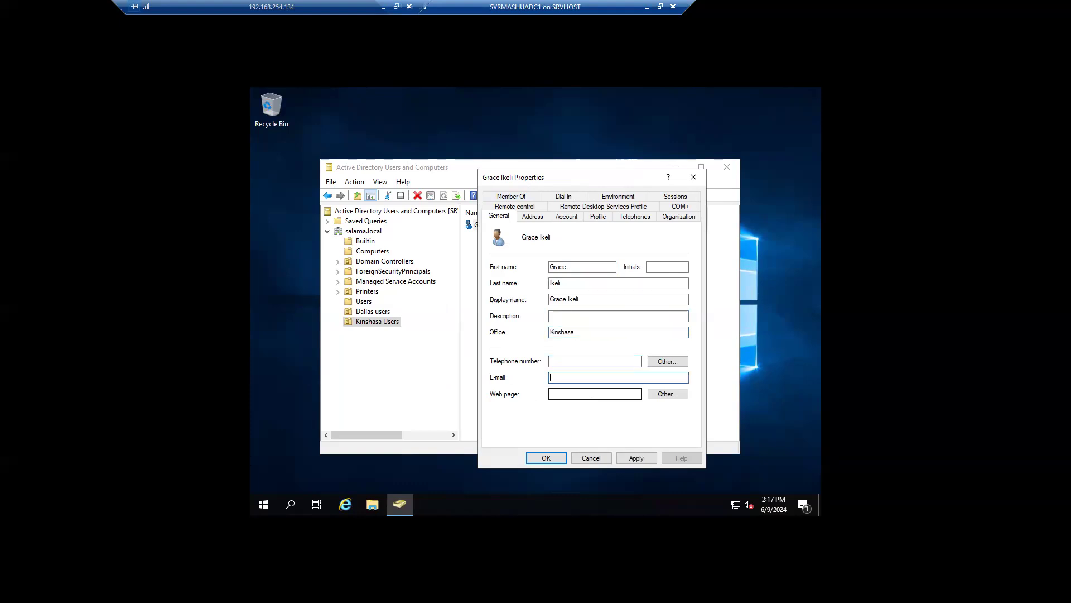
pyautogui.click(589, 393)
pyautogui.click(541, 216)
pyautogui.click(575, 263)
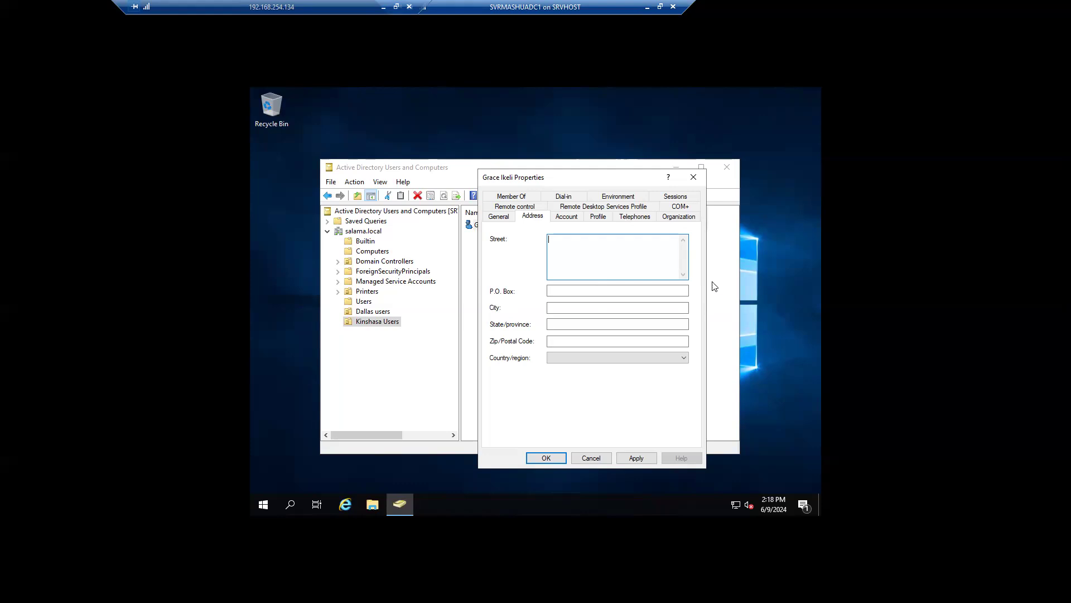
pyautogui.click(607, 222)
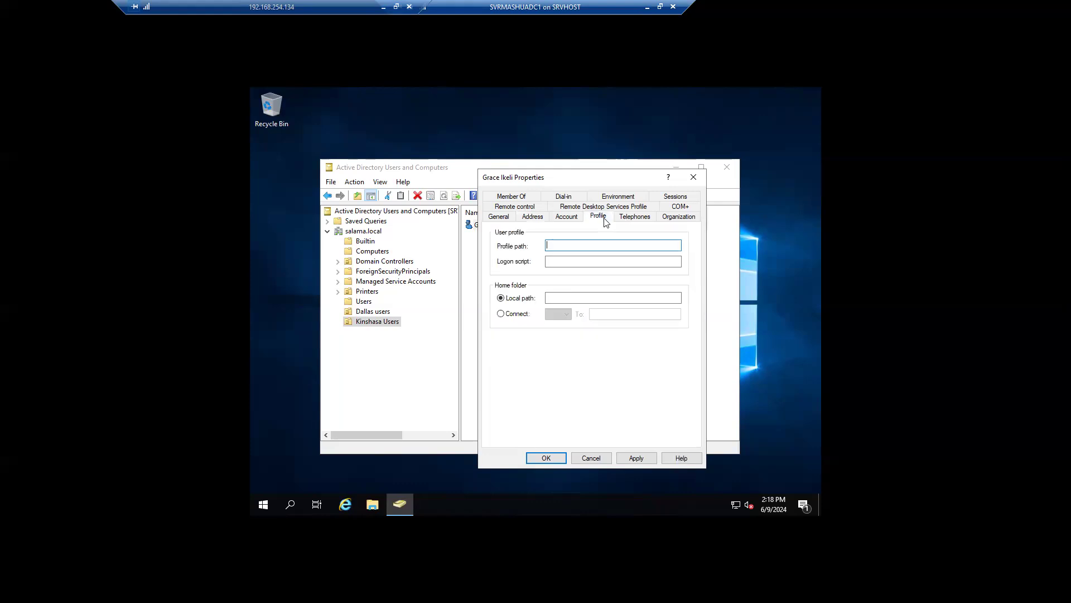
pyautogui.click(532, 217)
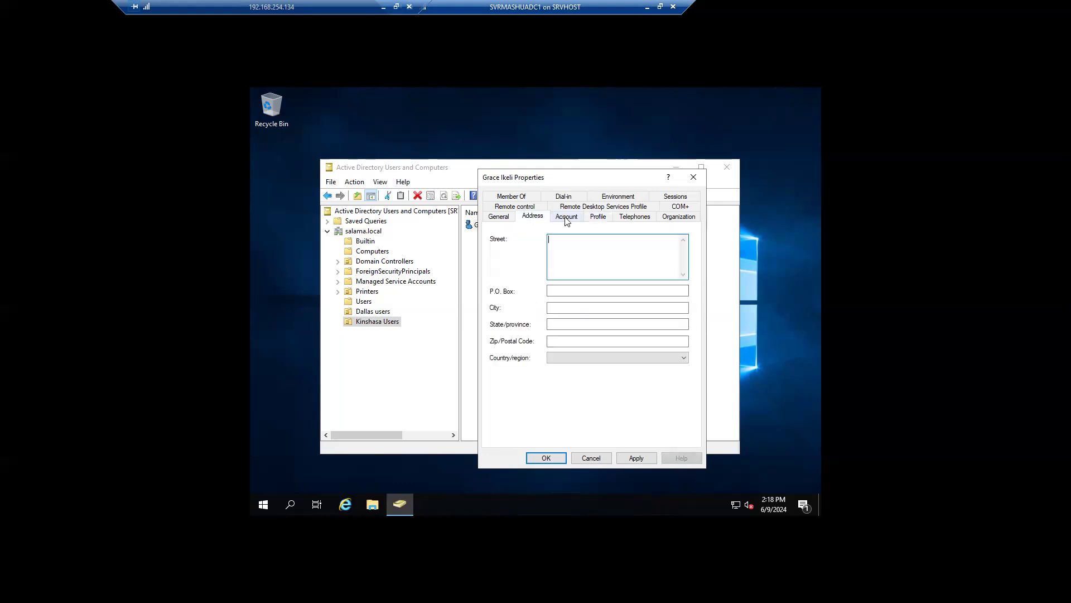
pyautogui.click(566, 218)
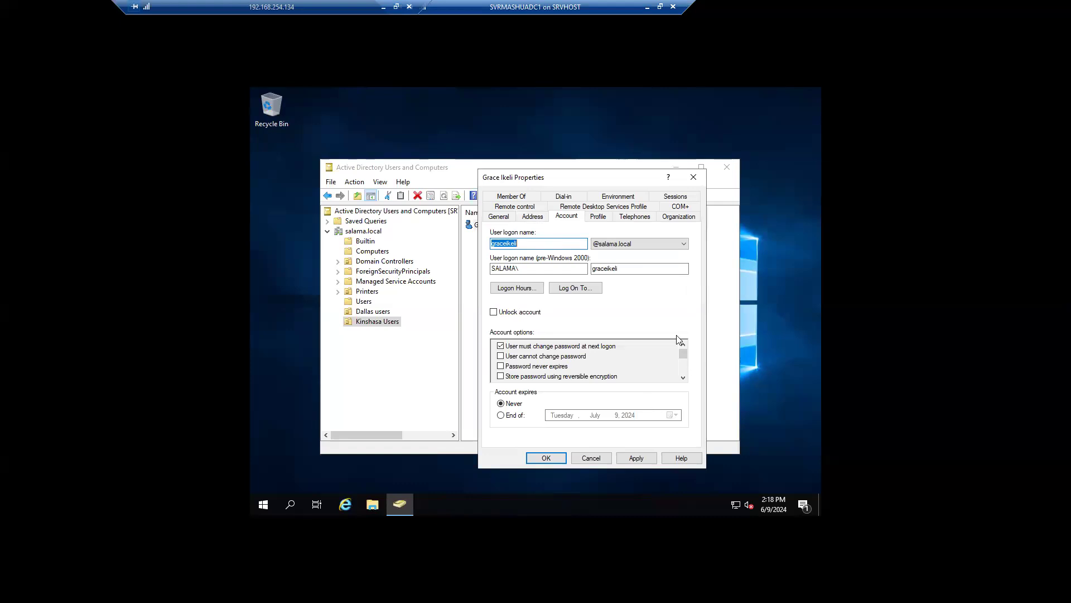
pyautogui.scroll(-2, 684, 376)
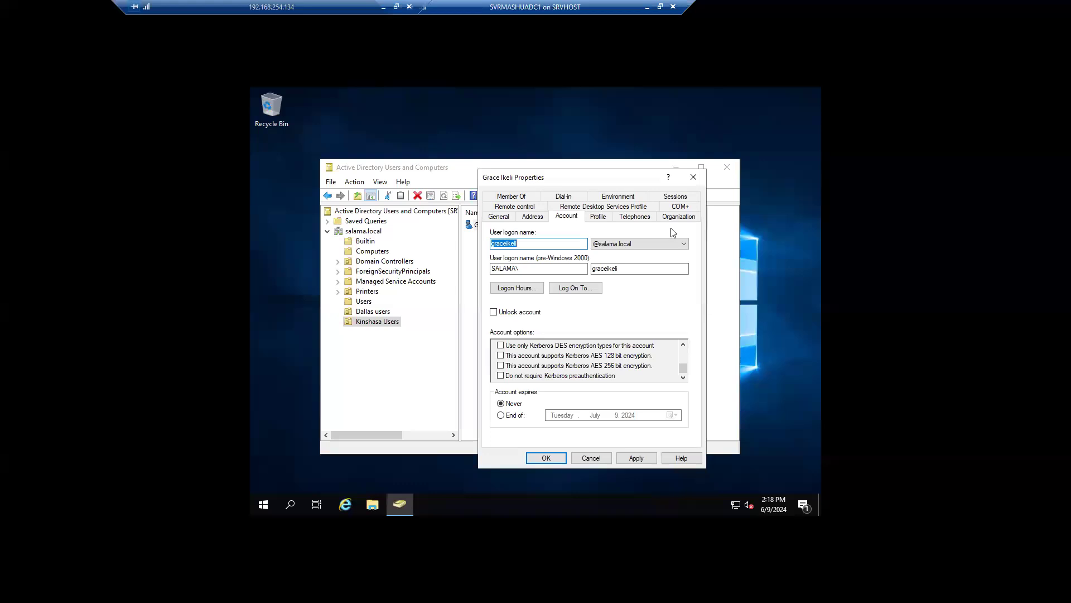
pyautogui.click(694, 177)
pyautogui.click(533, 300)
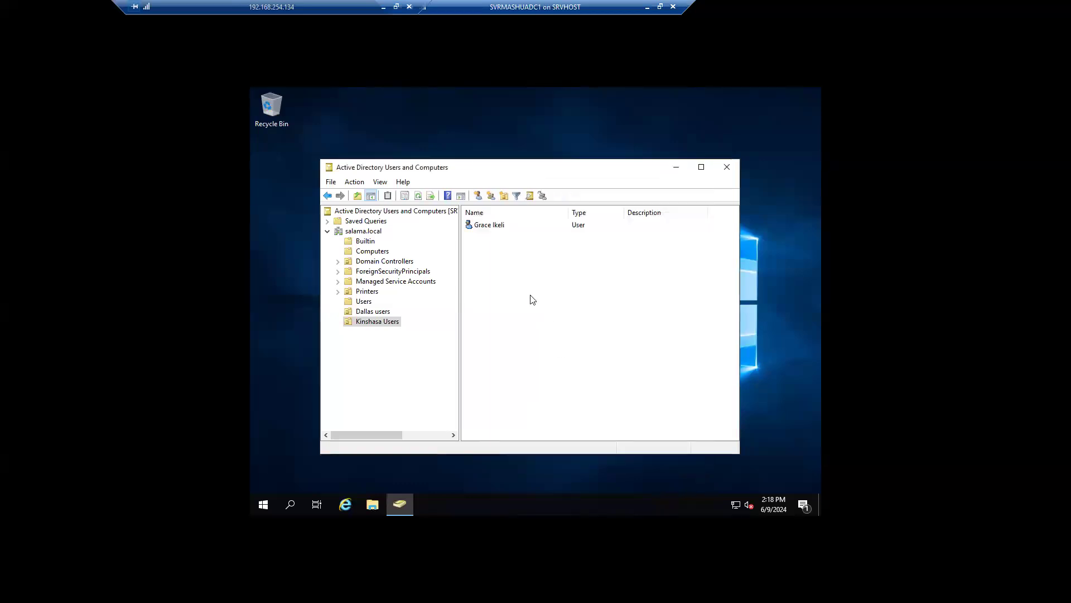
# Step: Create a Global Security group named Finance in Kinshasa Users
pyautogui.rightClick(381, 323)
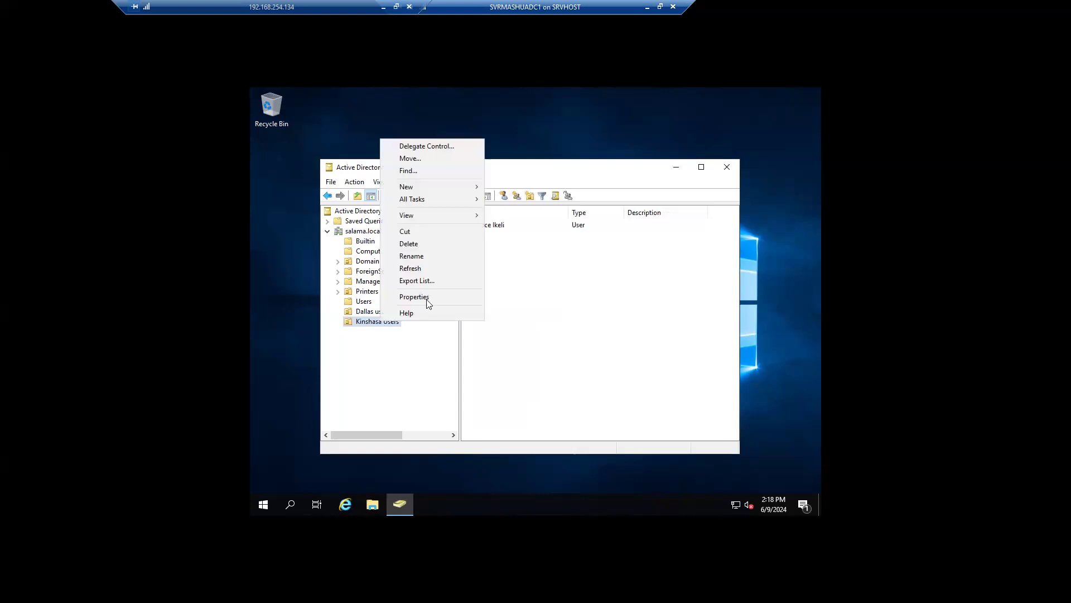
pyautogui.moveTo(440, 193)
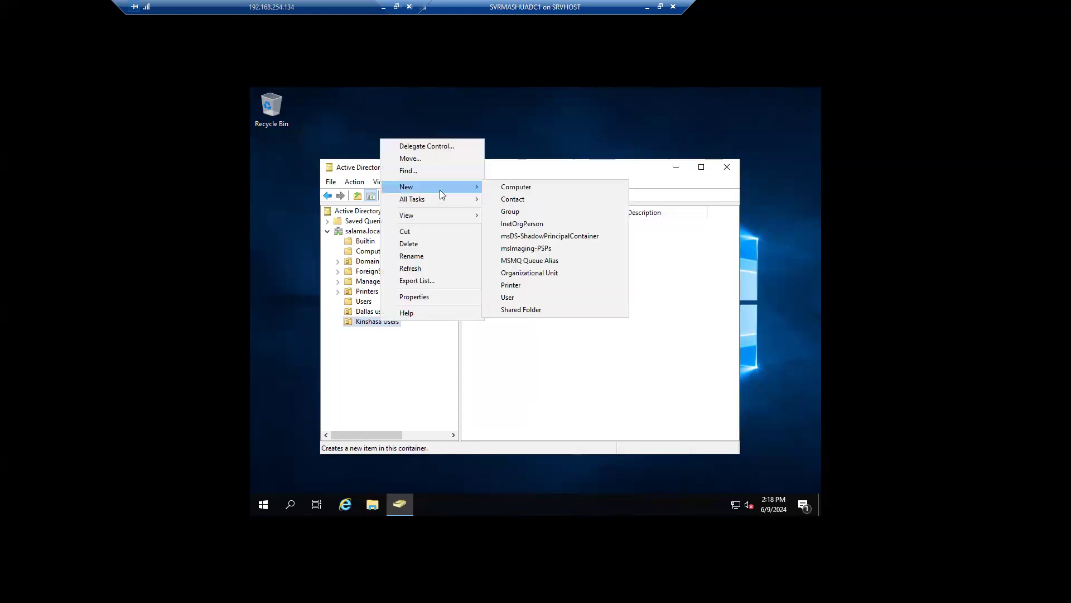
pyautogui.click(531, 211)
pyautogui.moveTo(437, 175); pyautogui.dragTo(626, 216)
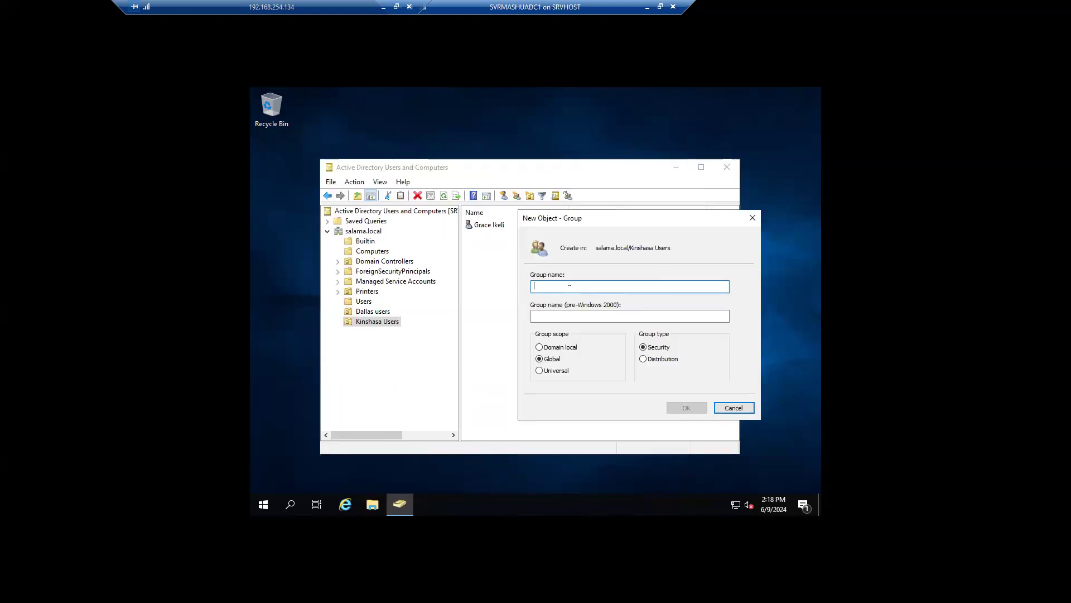
pyautogui.write('Finance')
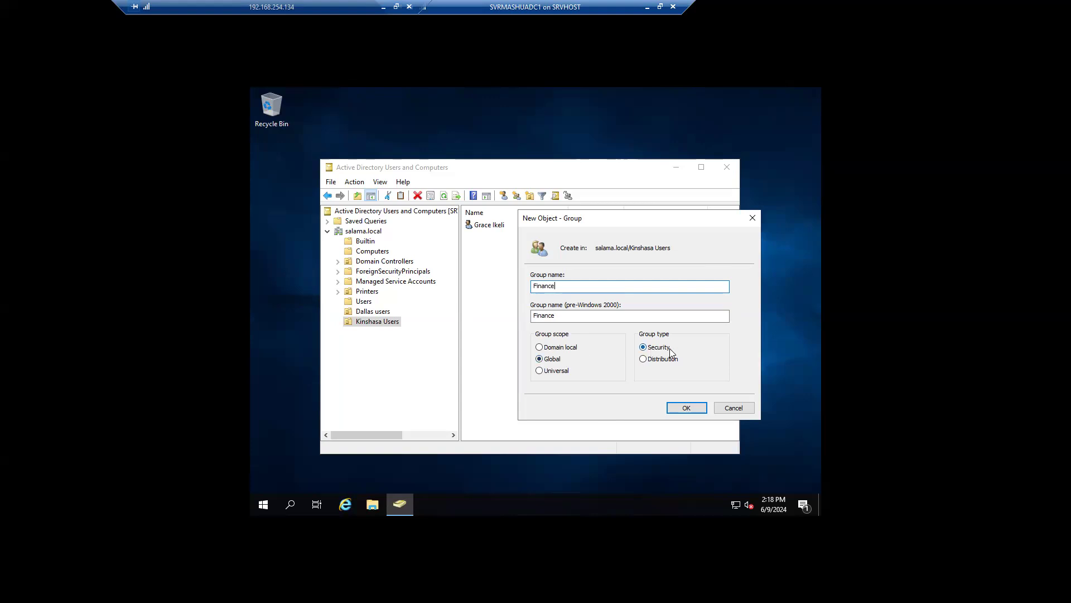
pyautogui.click(693, 409)
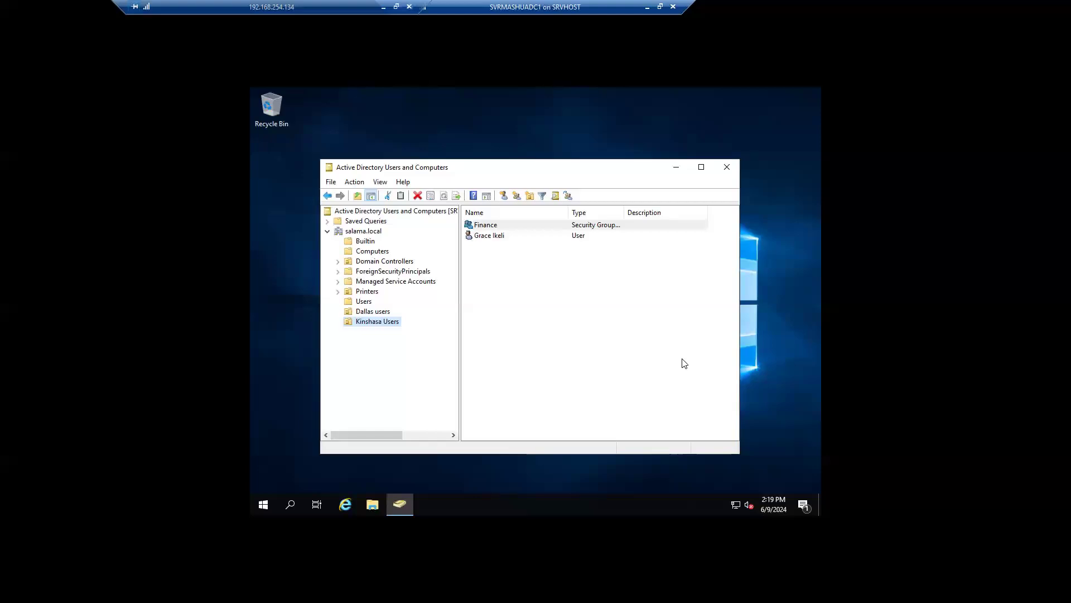
pyautogui.rightClick(476, 235)
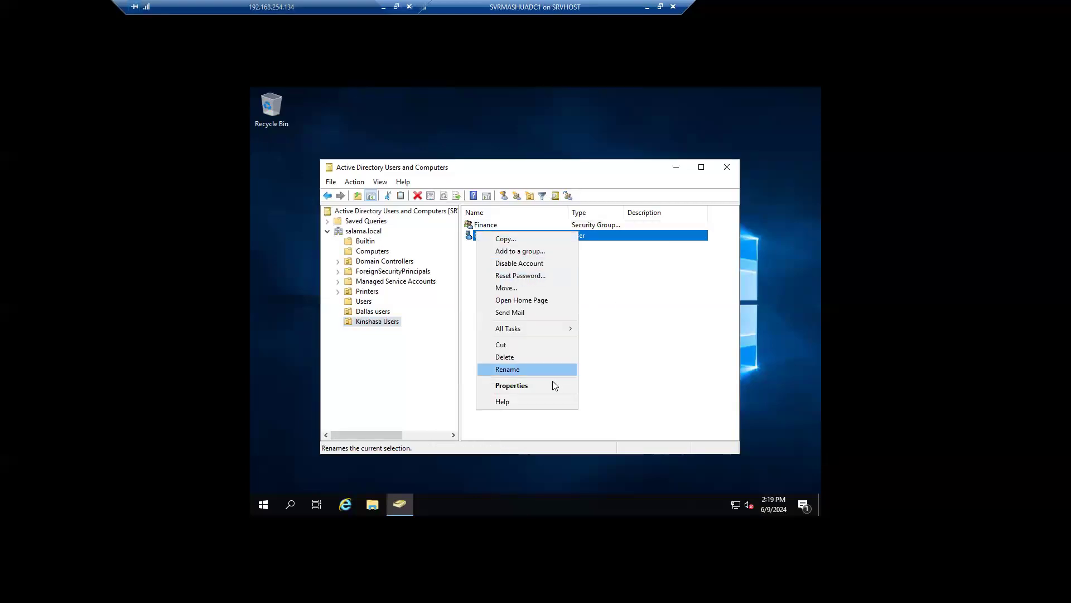
pyautogui.click(546, 276)
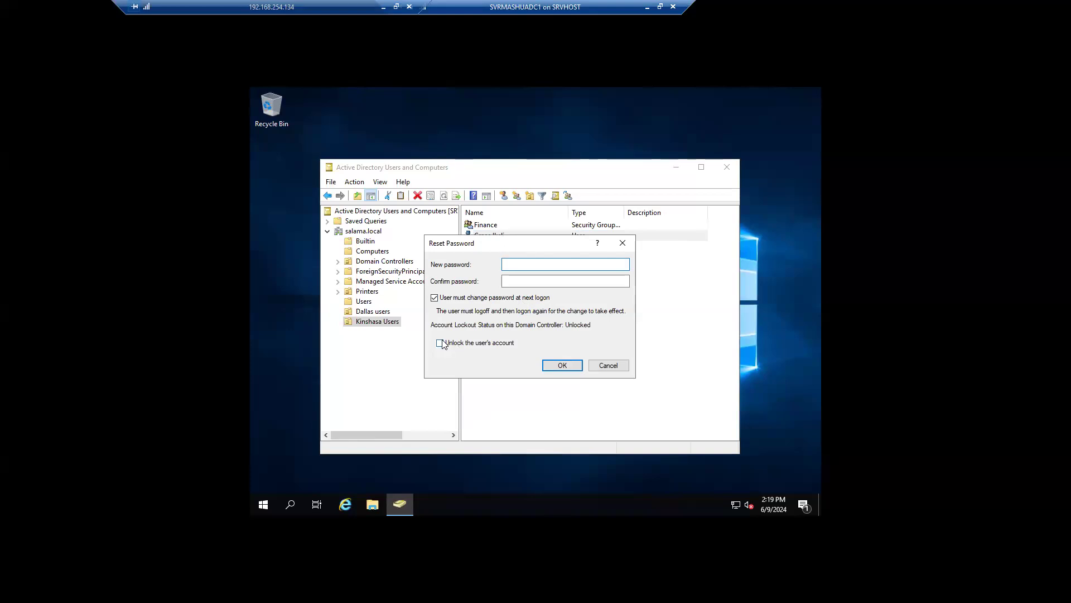
pyautogui.click(622, 244)
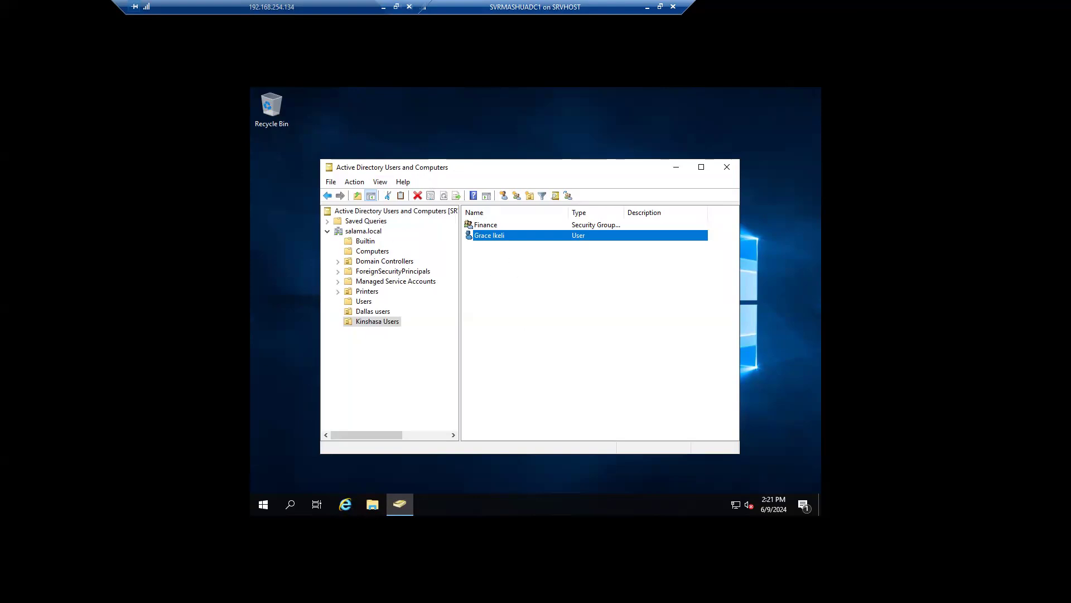
# Step: Turn on Advanced Features in the View menu
pyautogui.click(385, 179)
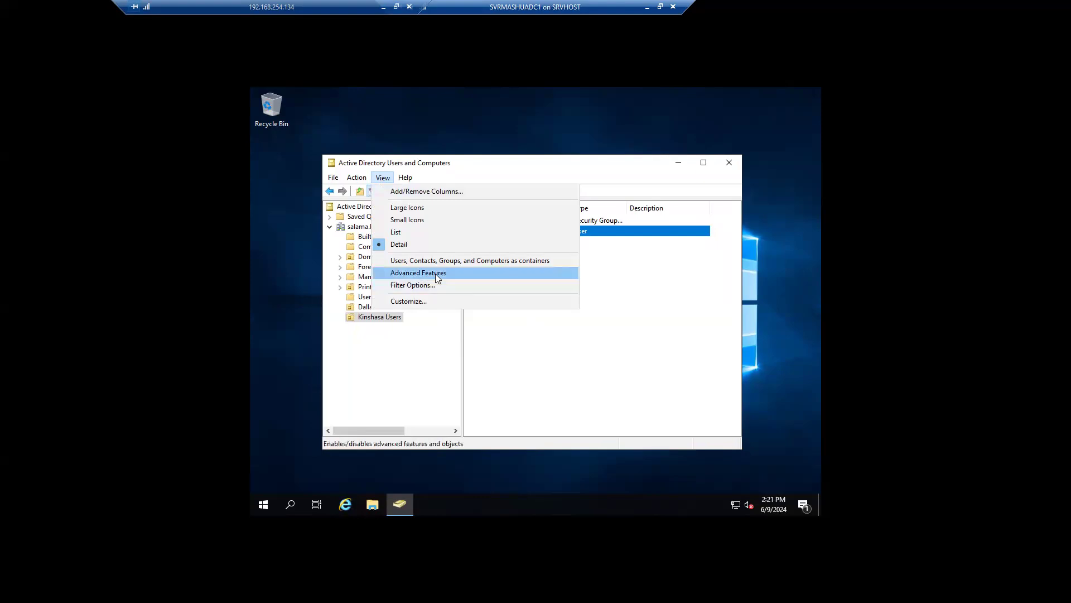
pyautogui.click(464, 277)
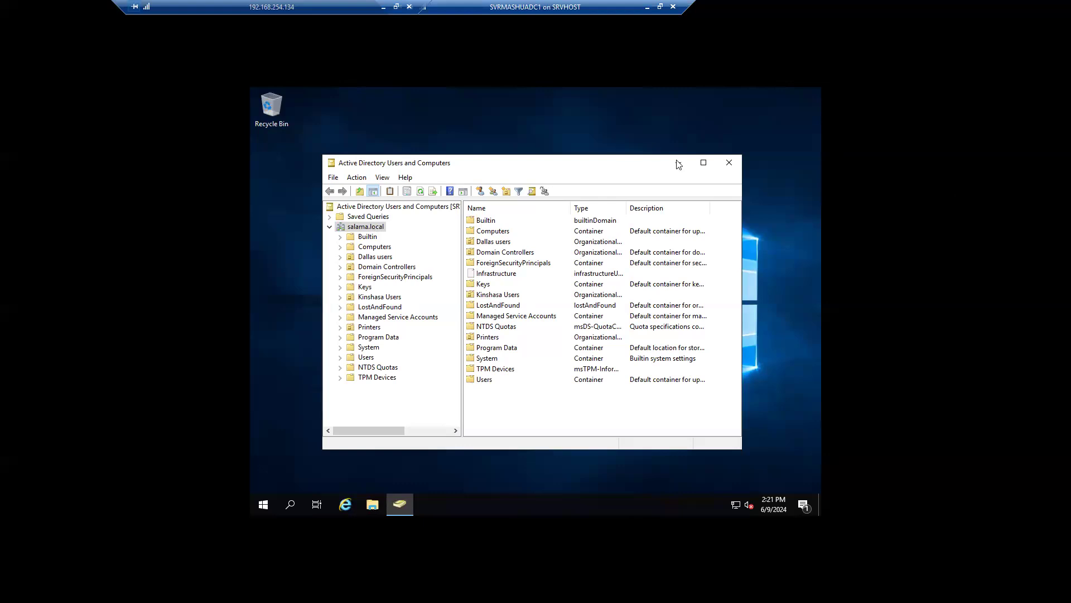
# Step: Open the Dallas users properties and review its Security permissions
pyautogui.rightClick(370, 263)
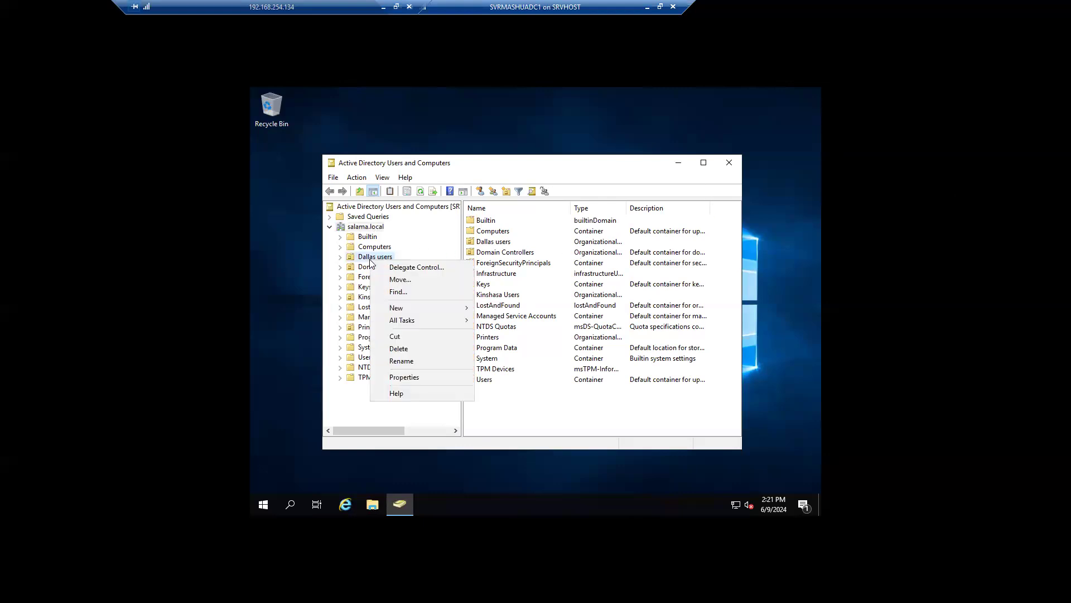
pyautogui.click(413, 377)
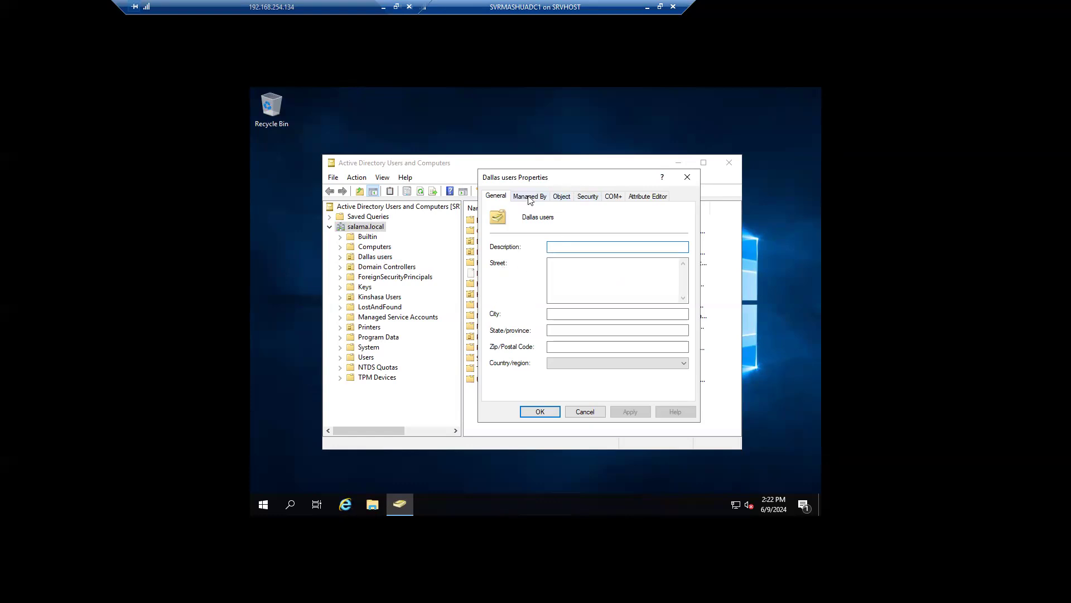
pyautogui.click(589, 196)
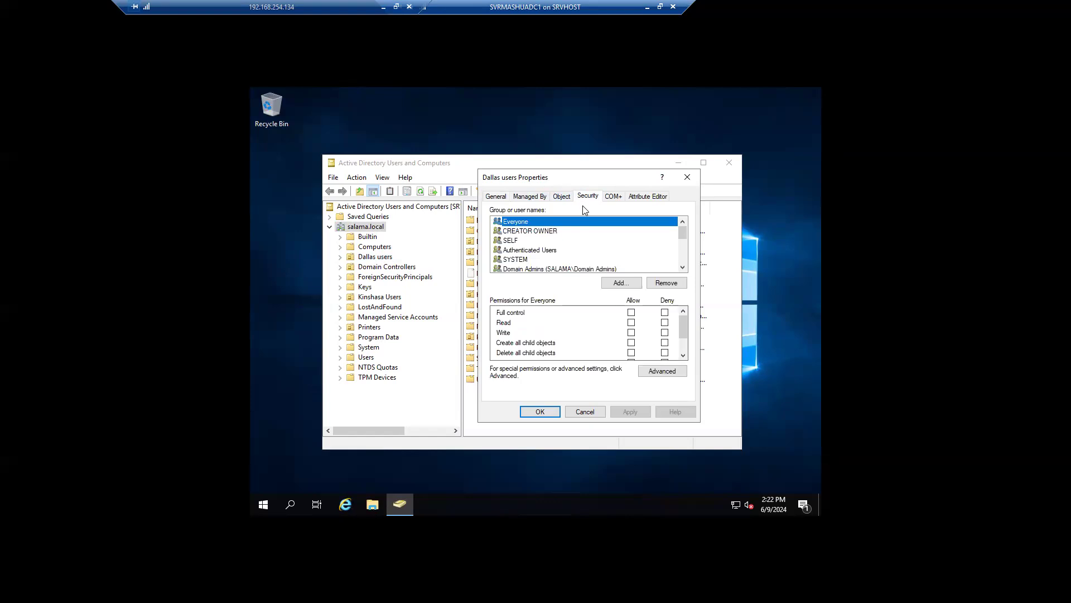
pyautogui.scroll(-1, 610, 357)
pyautogui.scroll(1, 610, 357)
# Step: On the Object tab, toggle accidental-deletion protection back on and close the dialog
pyautogui.click(561, 197)
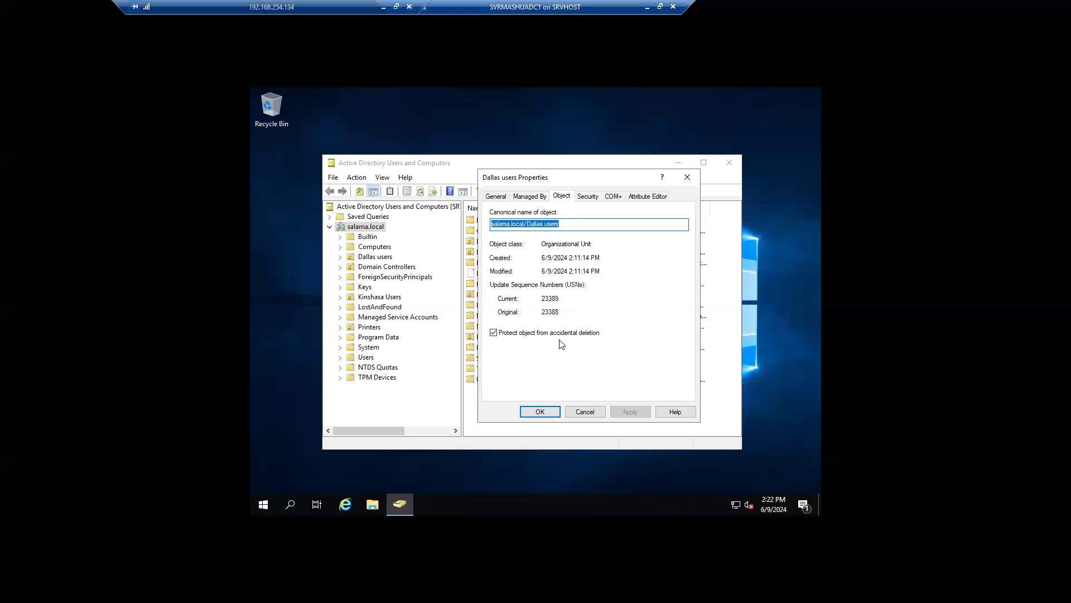
pyautogui.click(533, 336)
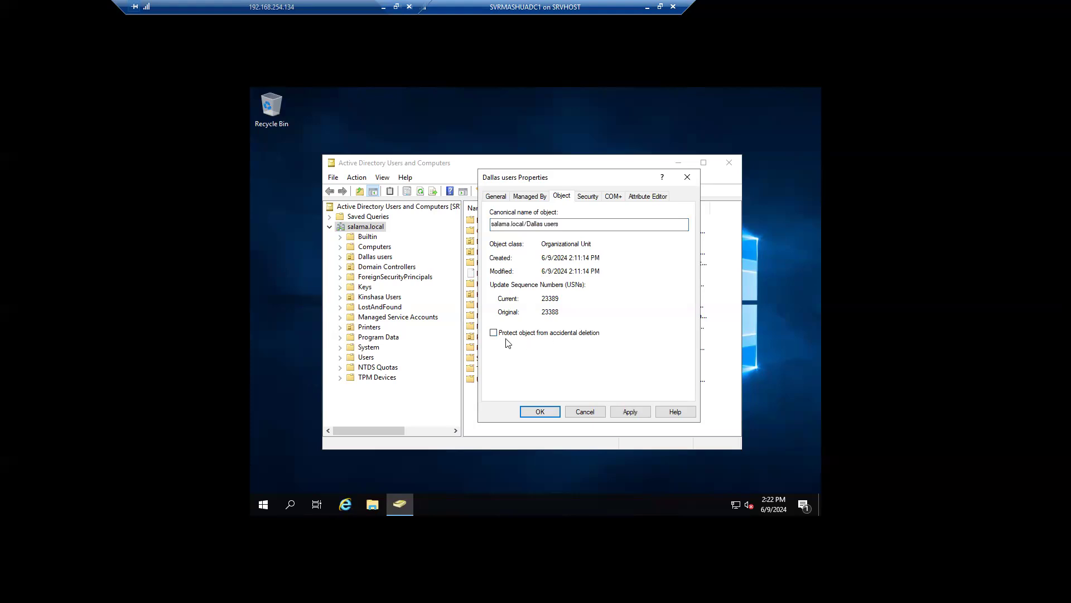
pyautogui.click(502, 335)
pyautogui.click(689, 178)
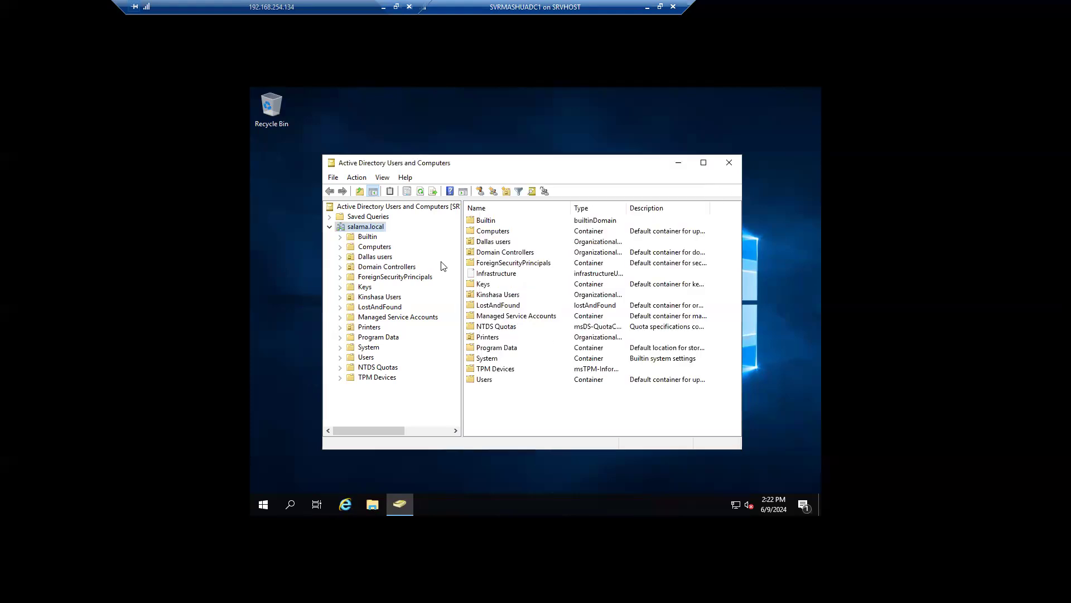
pyautogui.click(383, 177)
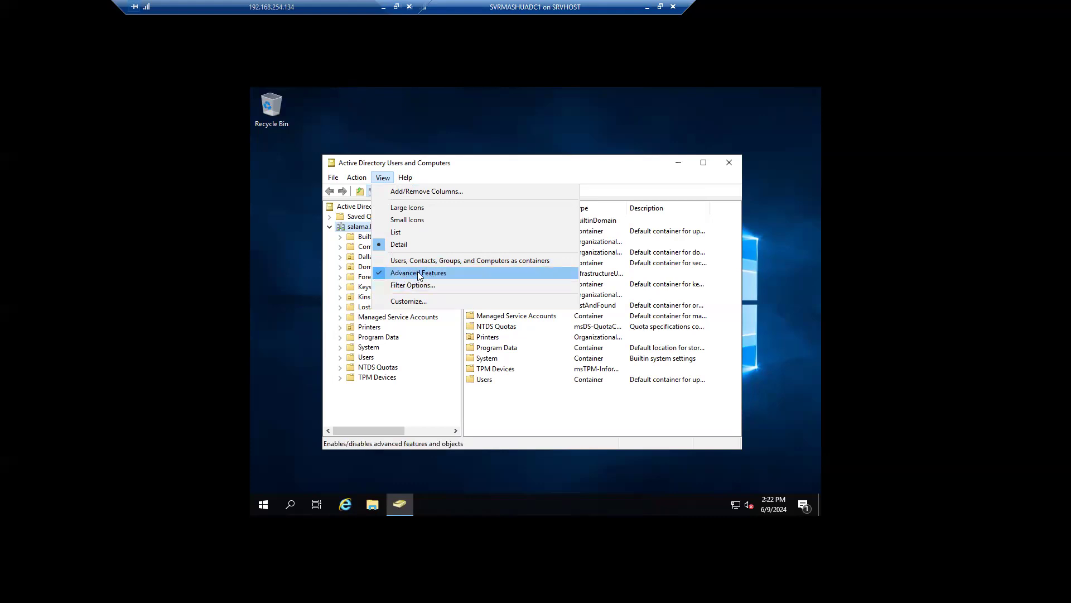
pyautogui.click(511, 424)
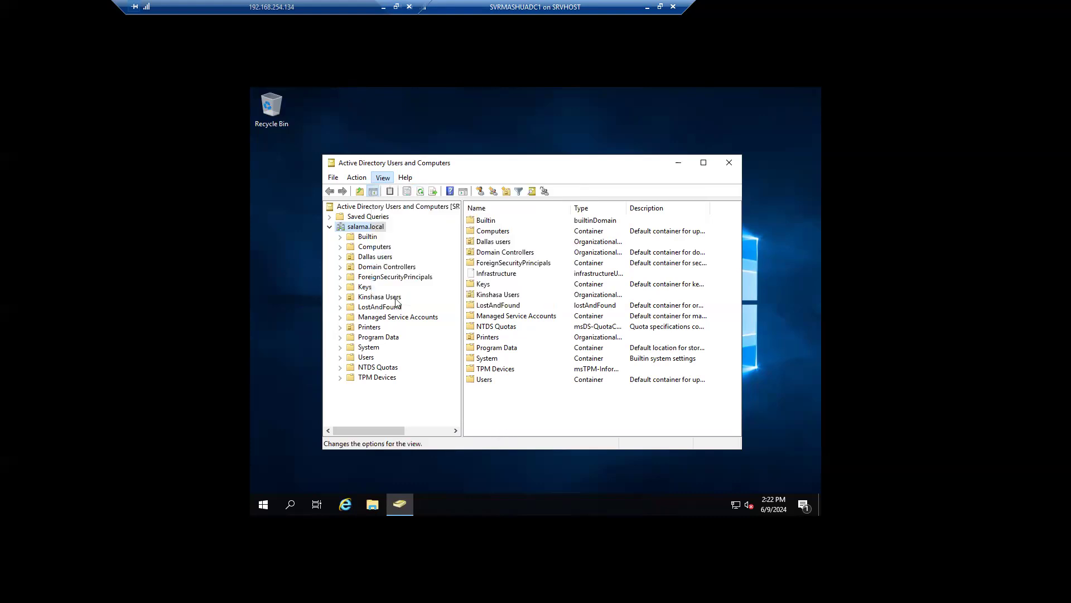
pyautogui.rightClick(375, 256)
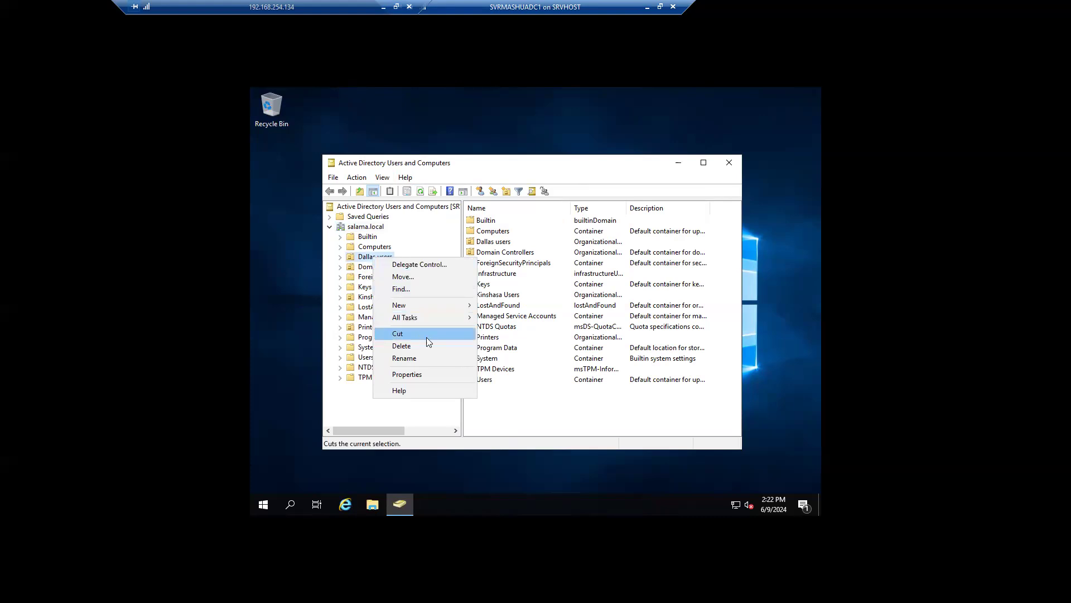
pyautogui.click(423, 375)
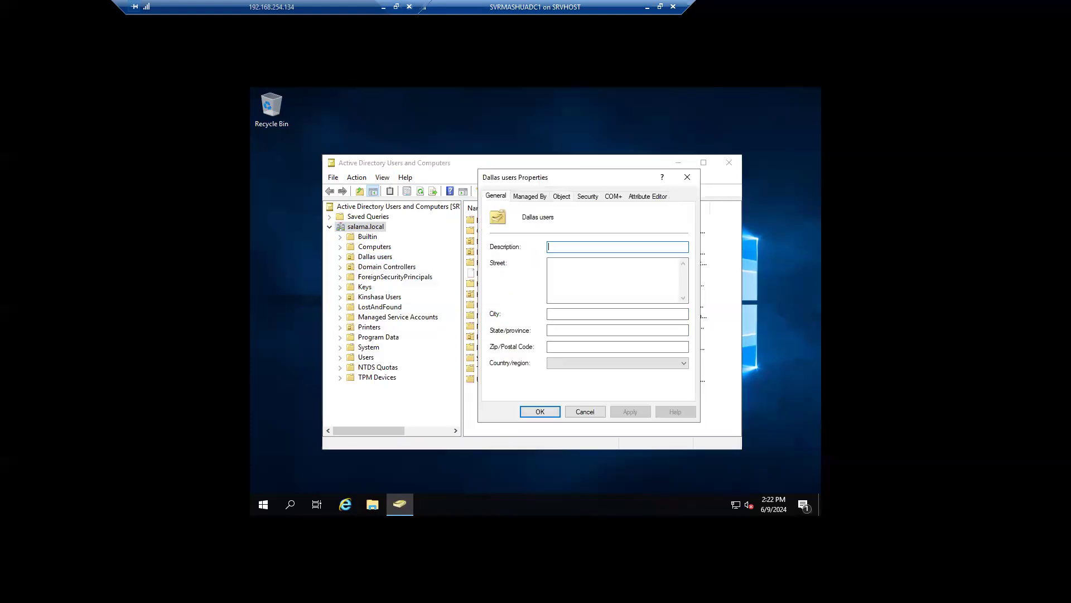
pyautogui.click(561, 196)
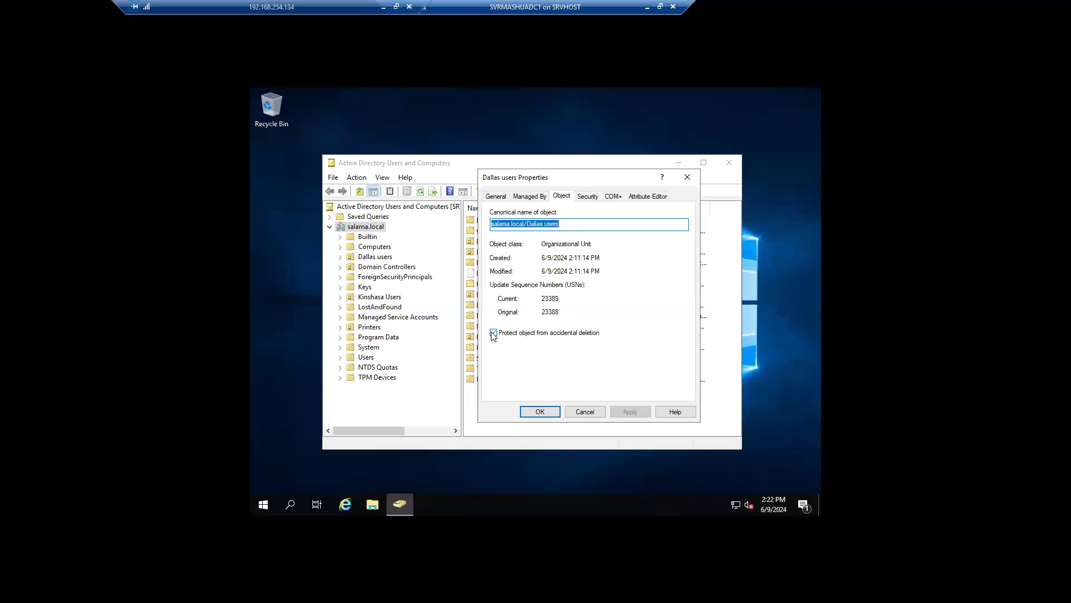
pyautogui.click(493, 333)
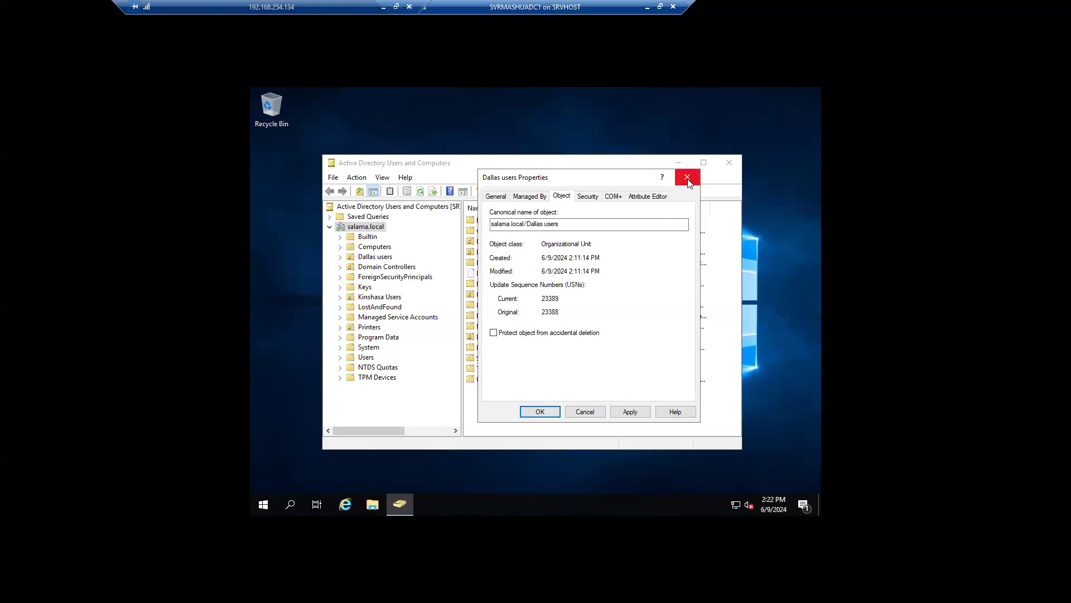
pyautogui.click(647, 196)
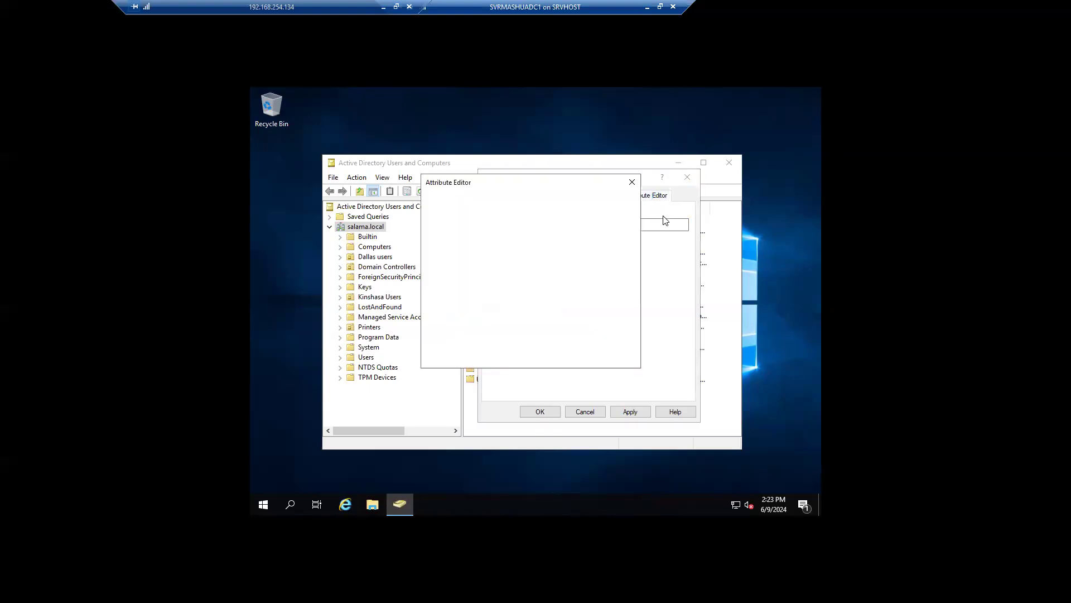
pyautogui.click(632, 183)
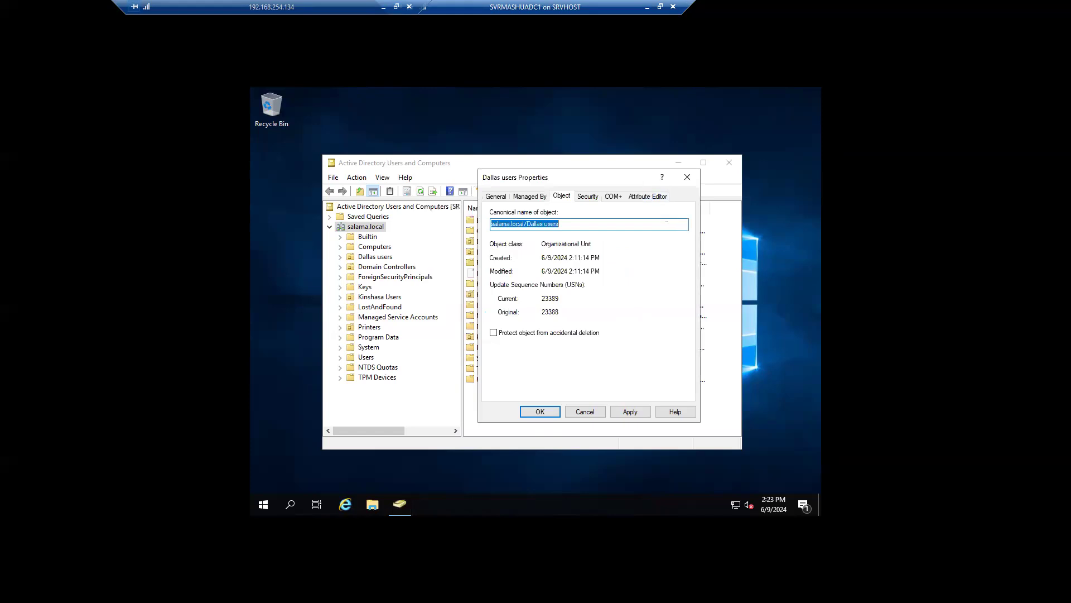
pyautogui.click(648, 197)
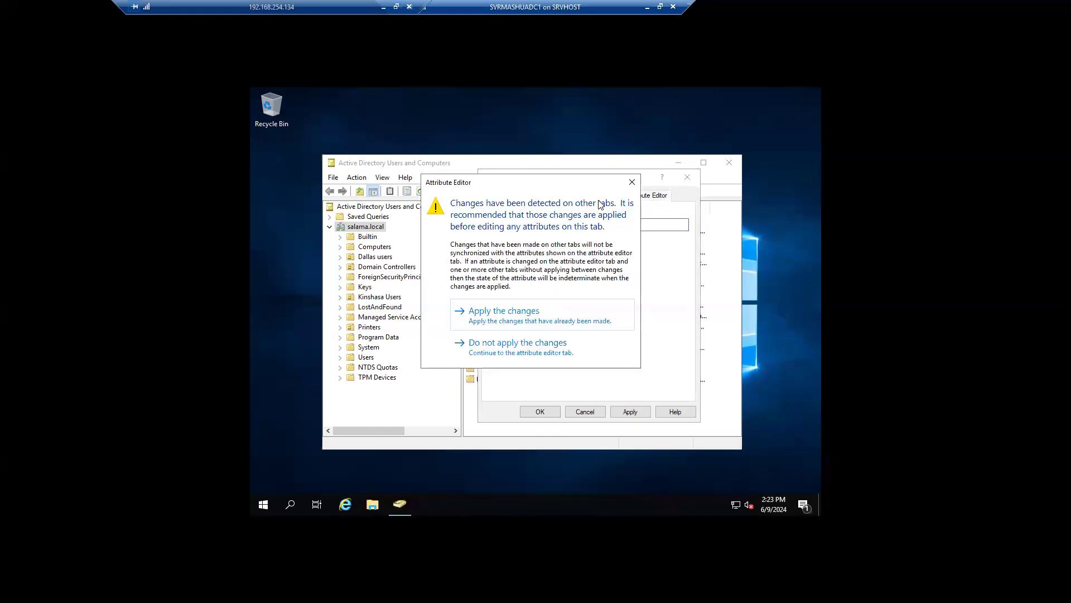
pyautogui.click(632, 184)
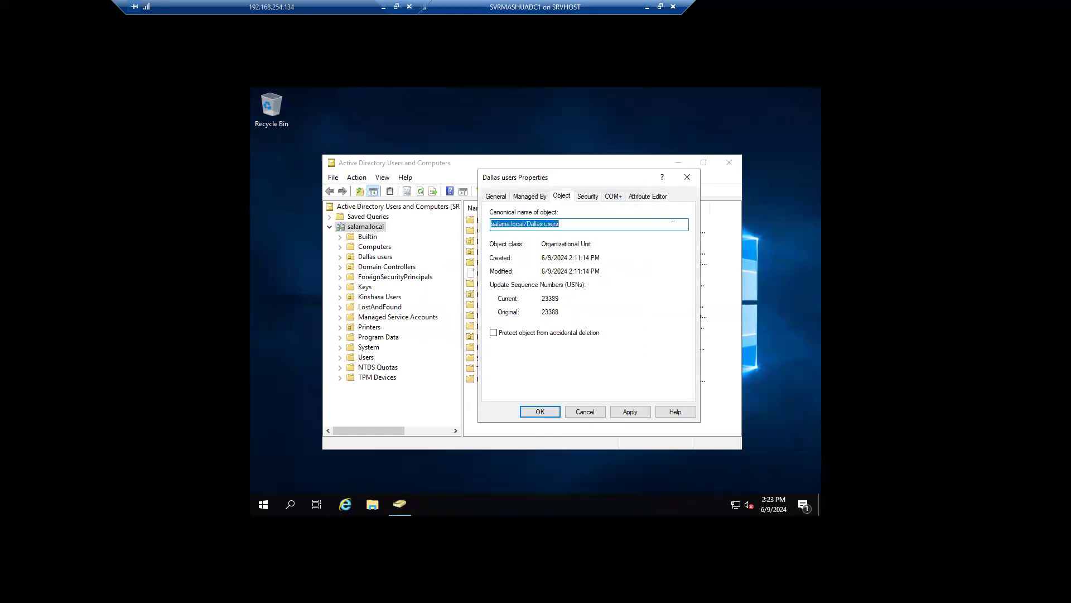
pyautogui.click(687, 180)
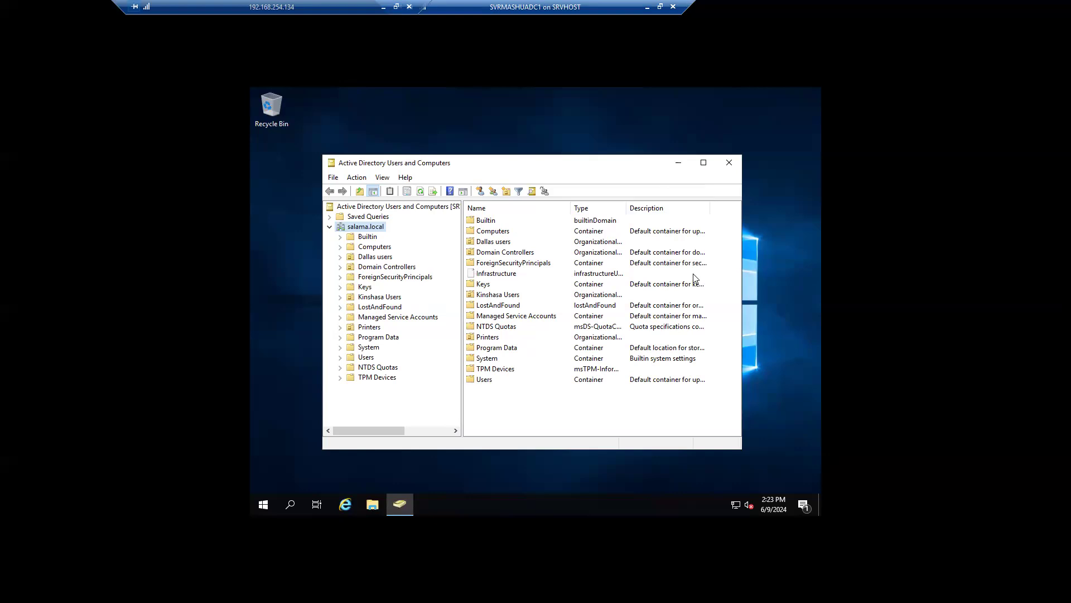
# Step: Browse the empty Dallas users unit, then Kinshasa Users, and bring up the user's actions
pyautogui.click(341, 257)
pyautogui.click(370, 257)
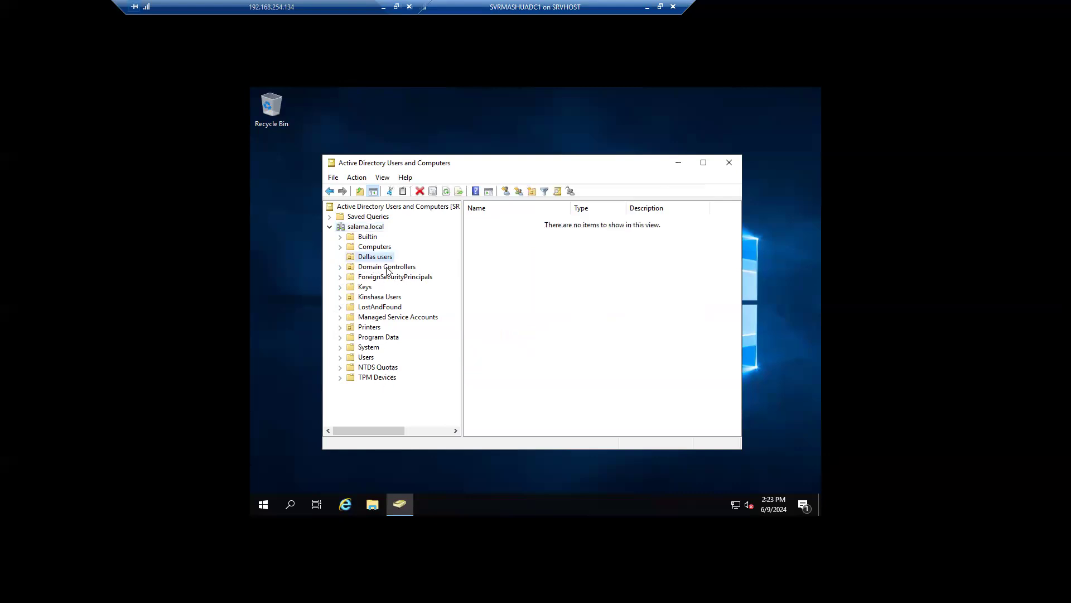
pyautogui.click(386, 297)
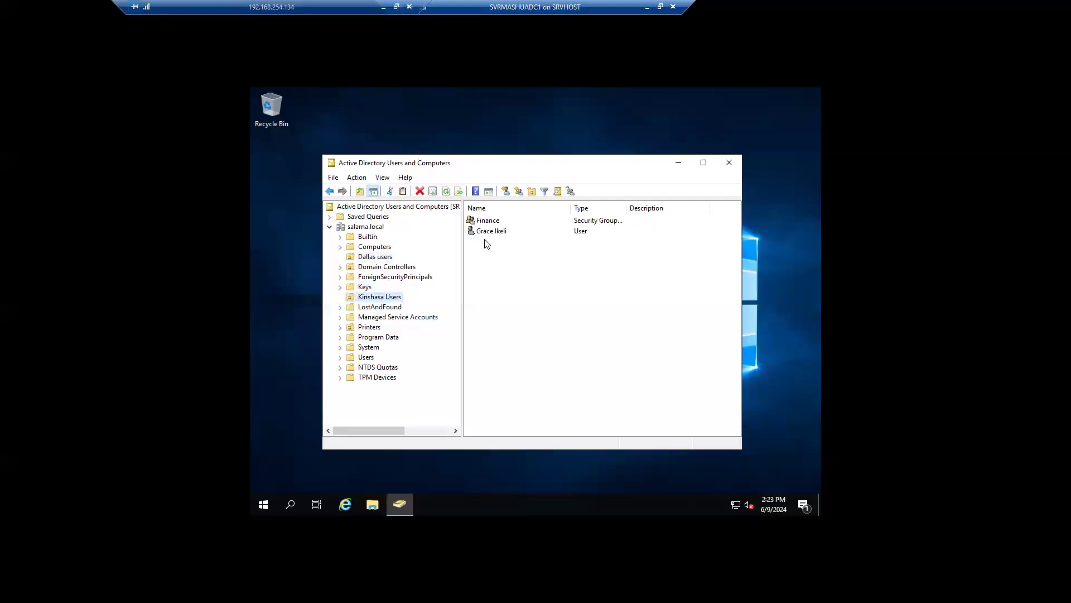
pyautogui.rightClick(487, 233)
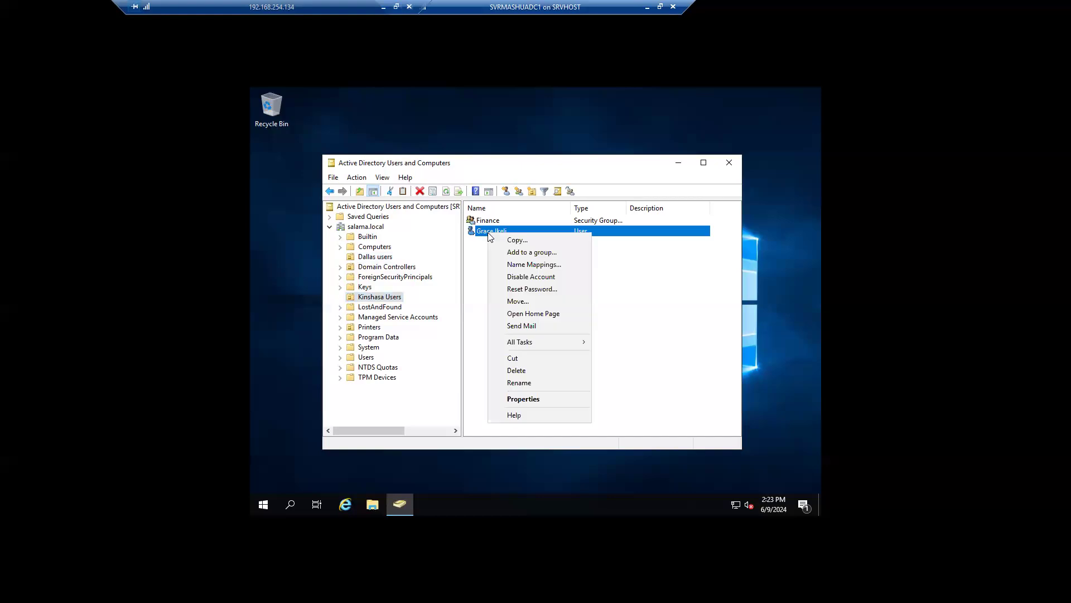
# Step: Open the user's properties and select distinguishedName in the Attribute Editor
pyautogui.click(523, 399)
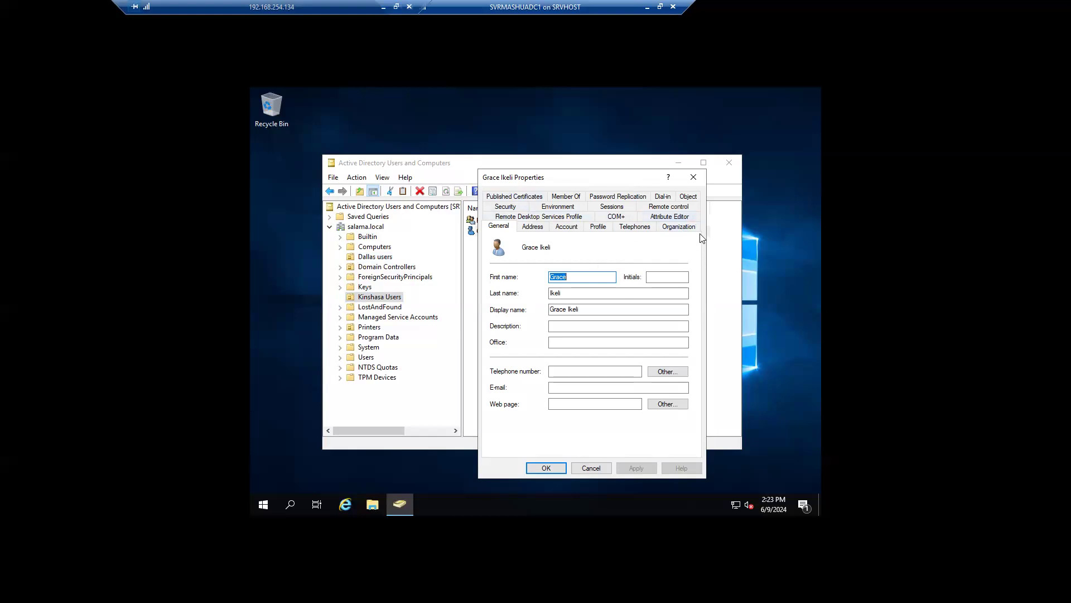
pyautogui.click(690, 215)
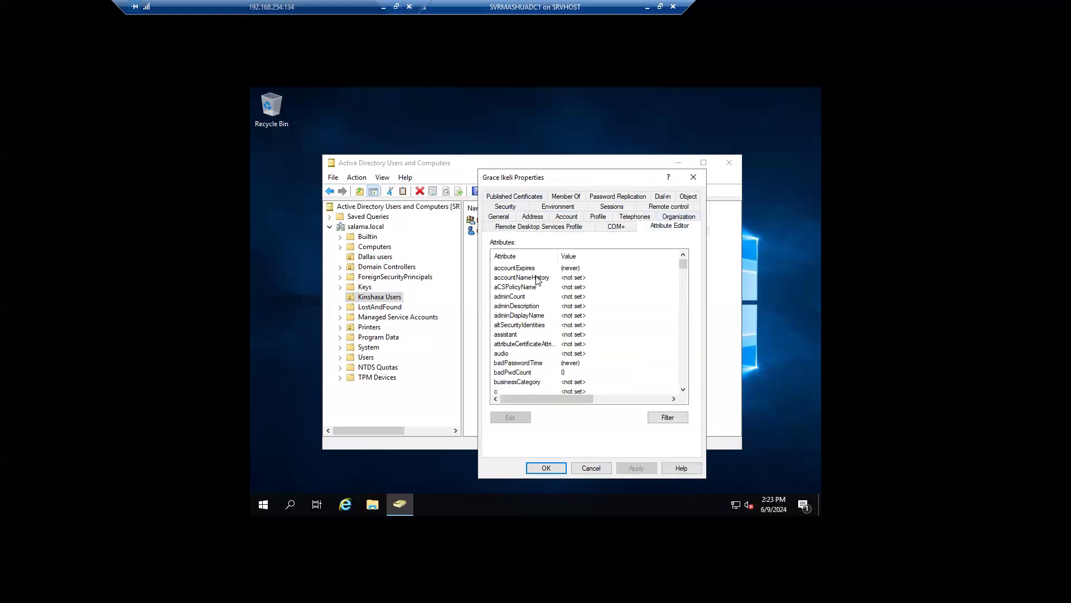
pyautogui.scroll(-15, 536, 272)
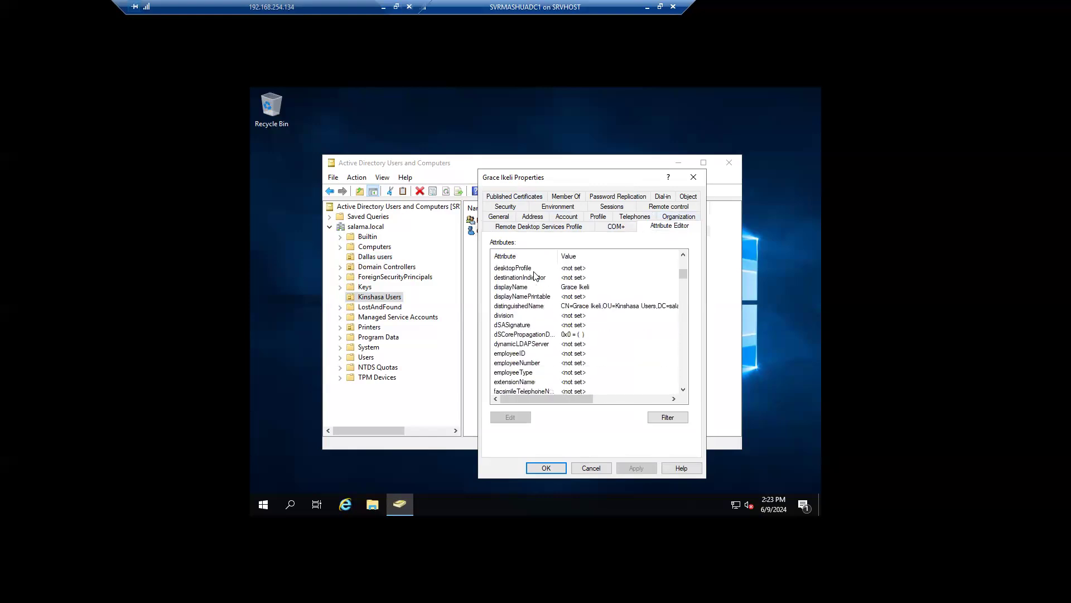
pyautogui.click(524, 305)
pyautogui.moveTo(564, 399)
pyautogui.mouseDown()
pyautogui.moveTo(625, 398)
pyautogui.moveTo(564, 399)
pyautogui.mouseUp()
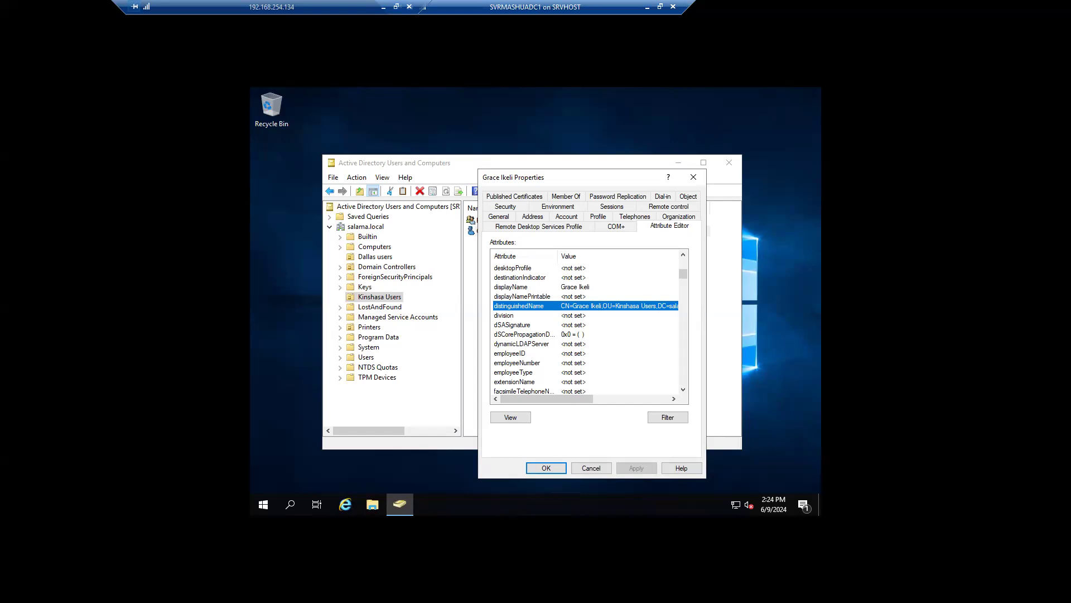
# Step: Search 'control' from the taskbar and open Control Panel
pyautogui.click(296, 505)
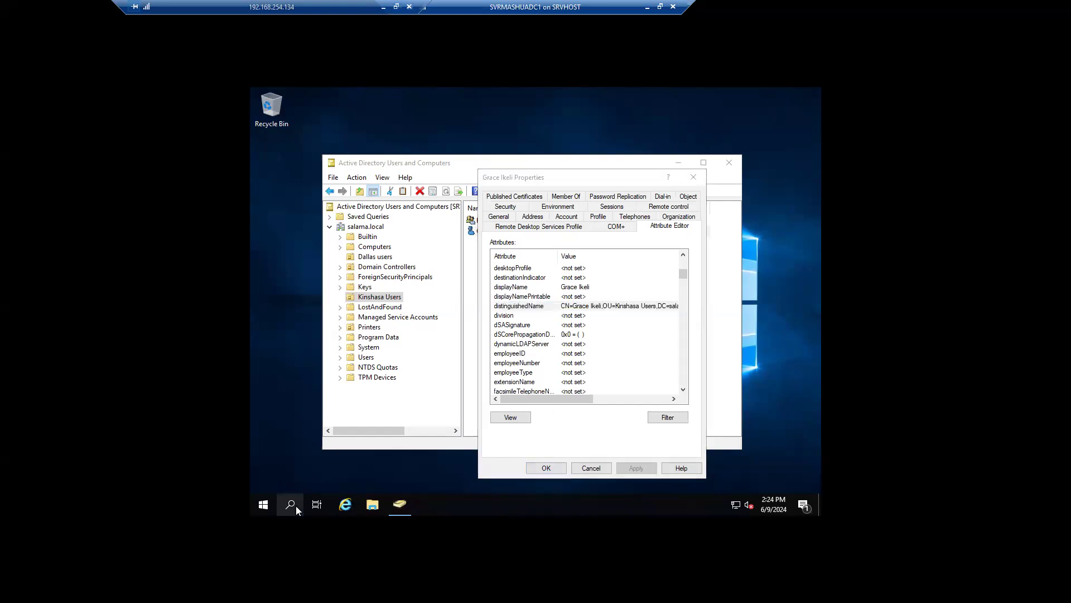
pyautogui.write('control')
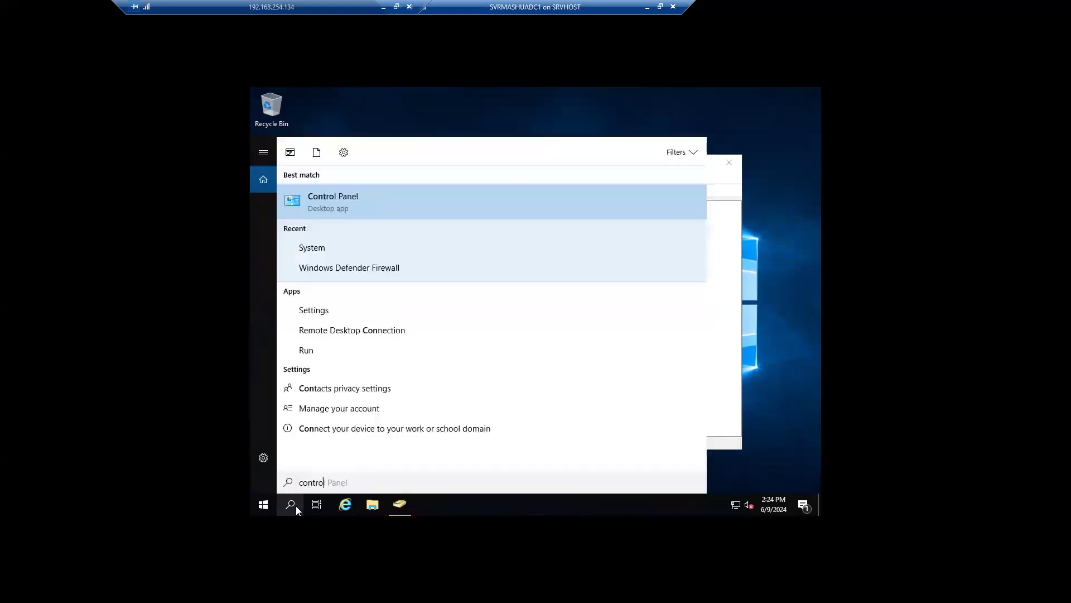
pyautogui.click(350, 205)
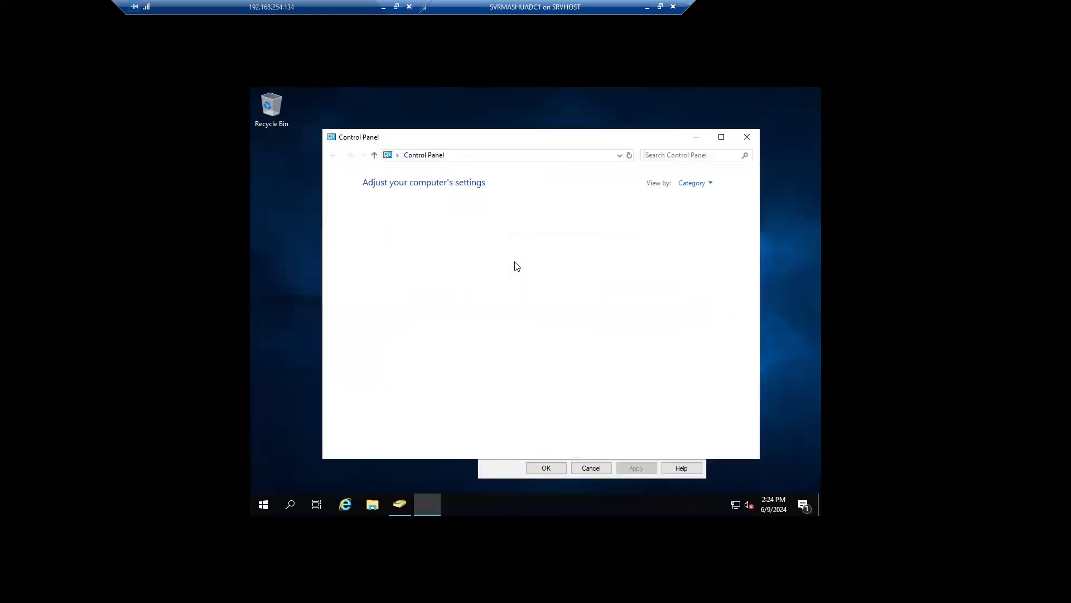
# Step: View Control Panel as Large icons and open Credential Manager's Windows Credentials
pyautogui.click(695, 183)
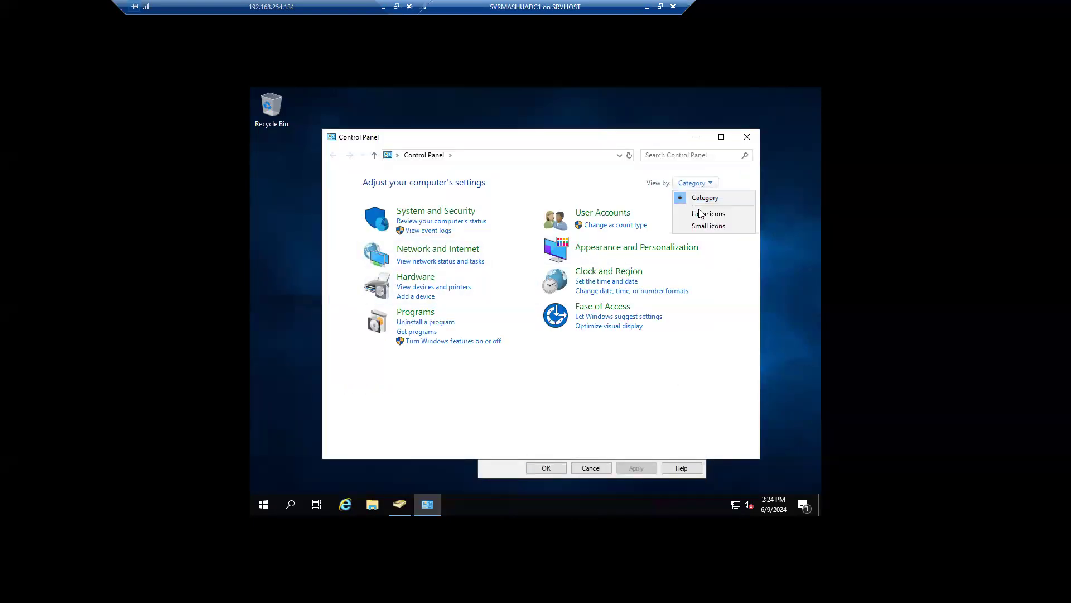
pyautogui.click(701, 214)
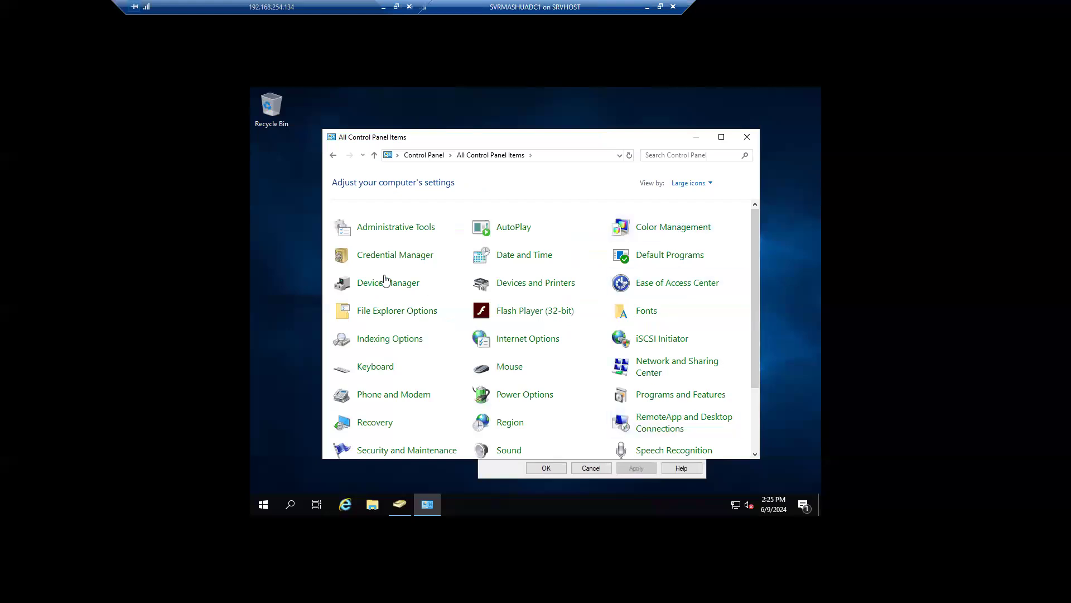
pyautogui.click(384, 259)
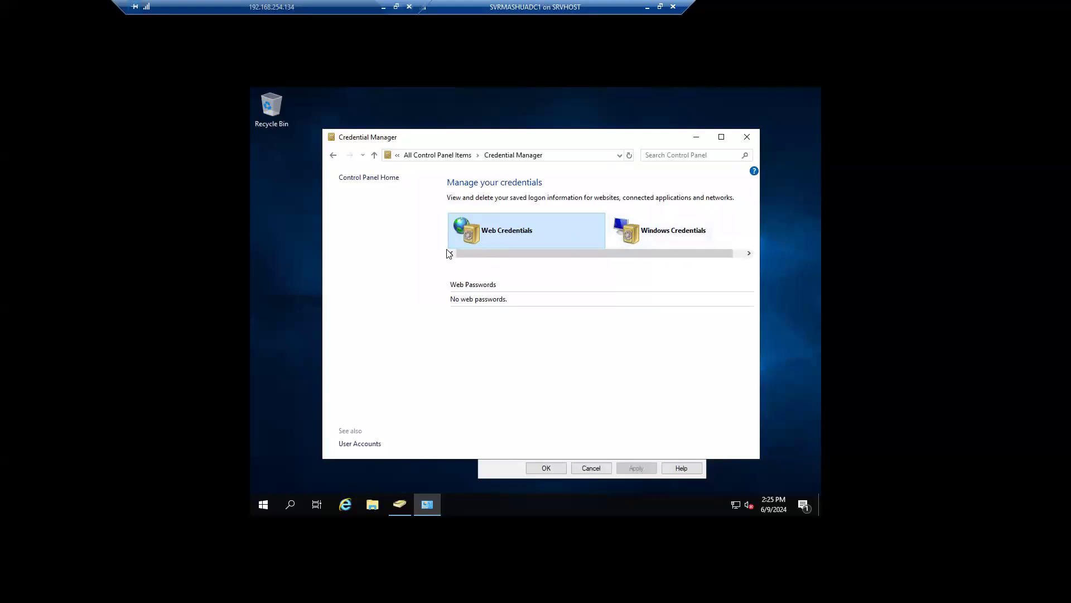
pyautogui.click(674, 234)
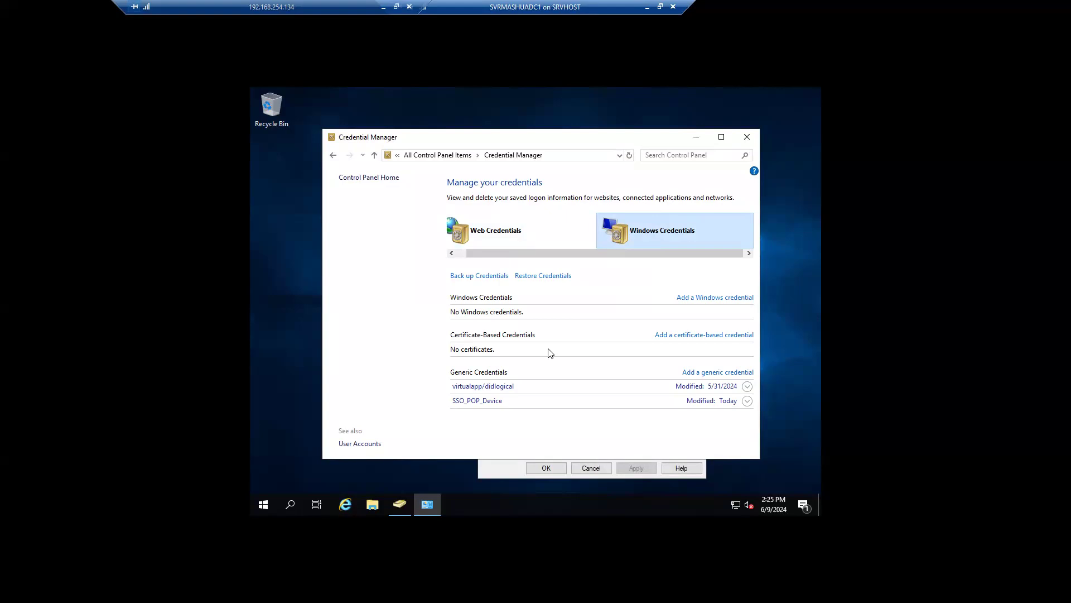
# Step: Close the Credential Manager window
pyautogui.click(747, 136)
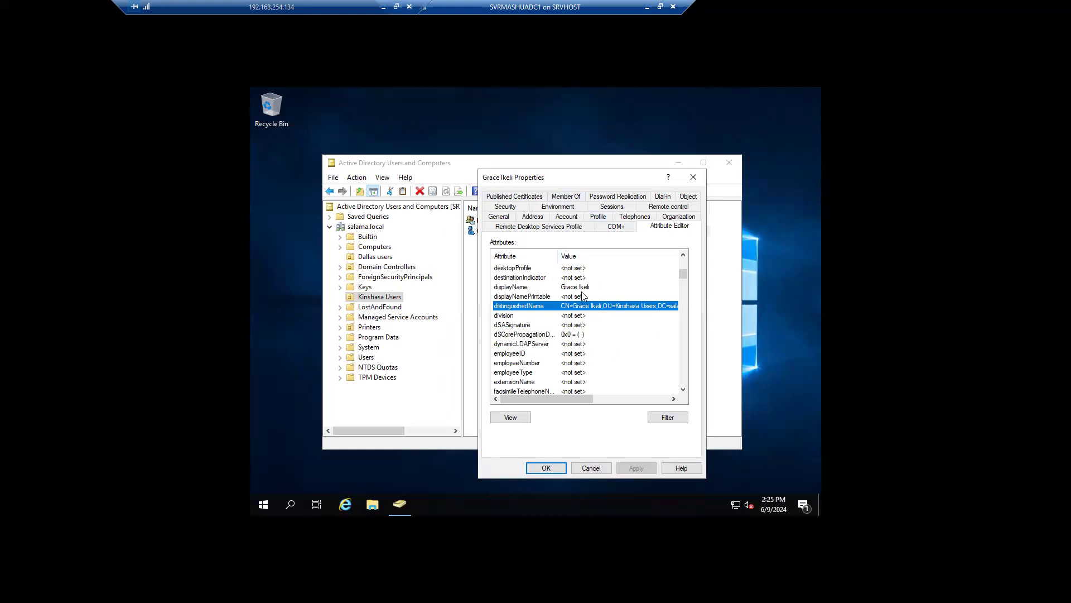
# Step: Inspect the user's objectCategory, objectGUID and objectSid attributes, revealing the full SID value
pyautogui.scroll(-20, 540, 350)
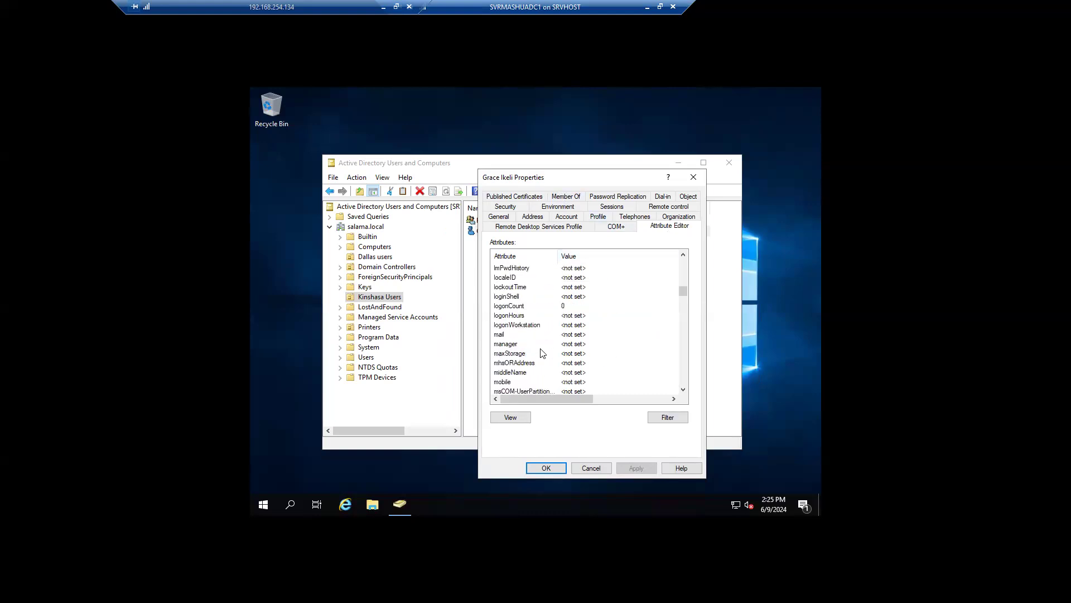
pyautogui.scroll(-20, 540, 353)
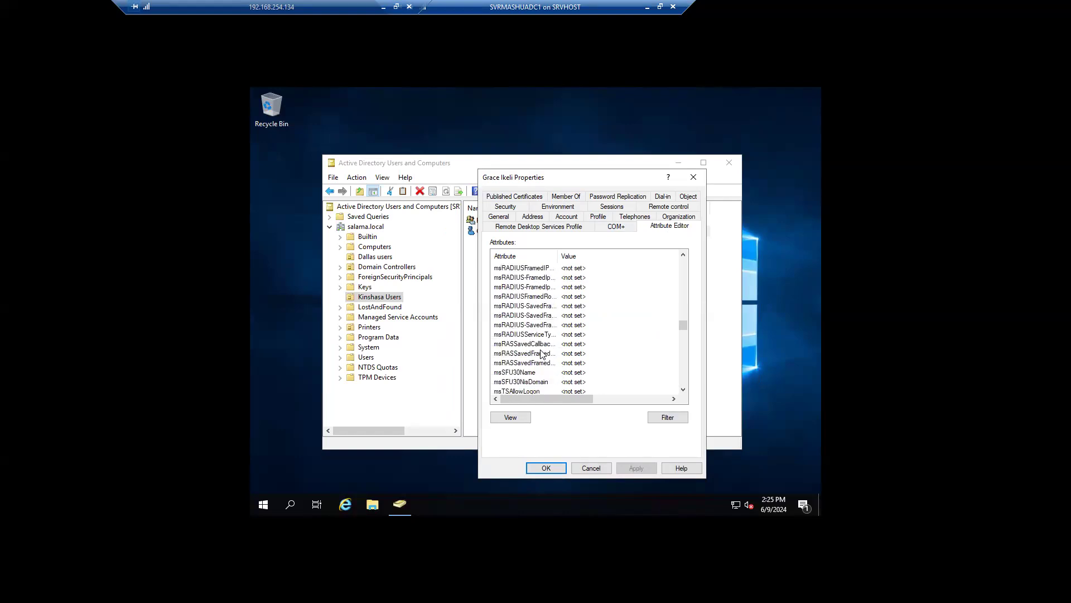
pyautogui.scroll(-20, 540, 353)
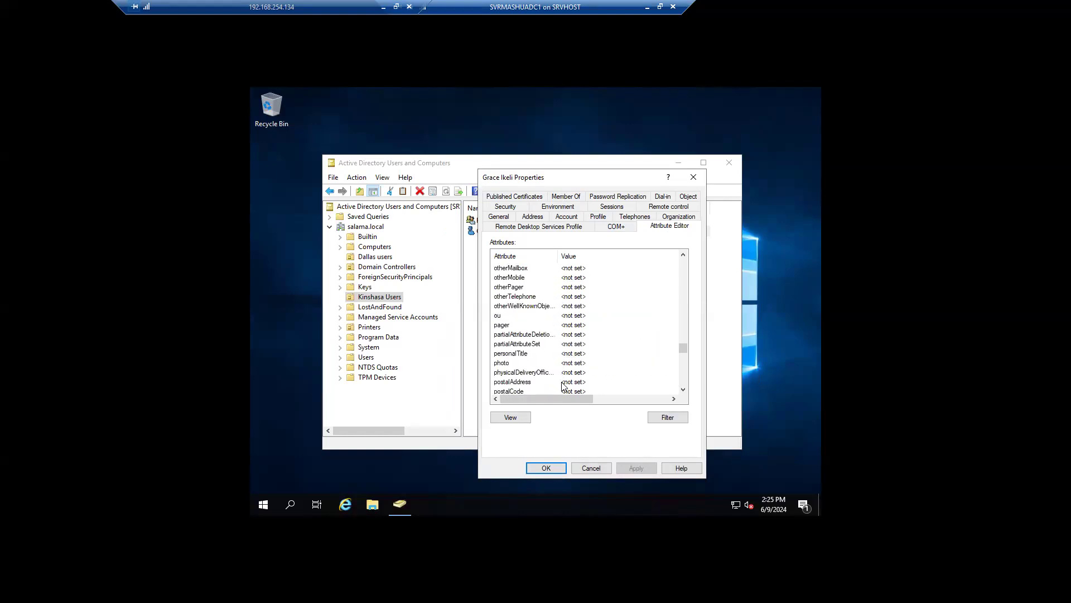
pyautogui.scroll(1, 562, 385)
pyautogui.click(510, 344)
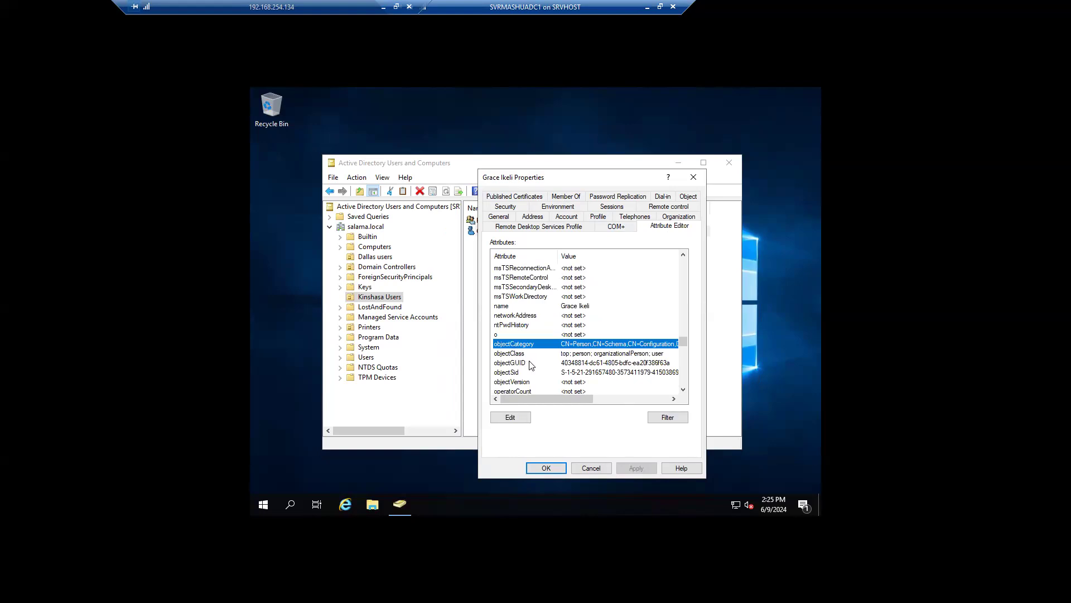
pyautogui.click(519, 365)
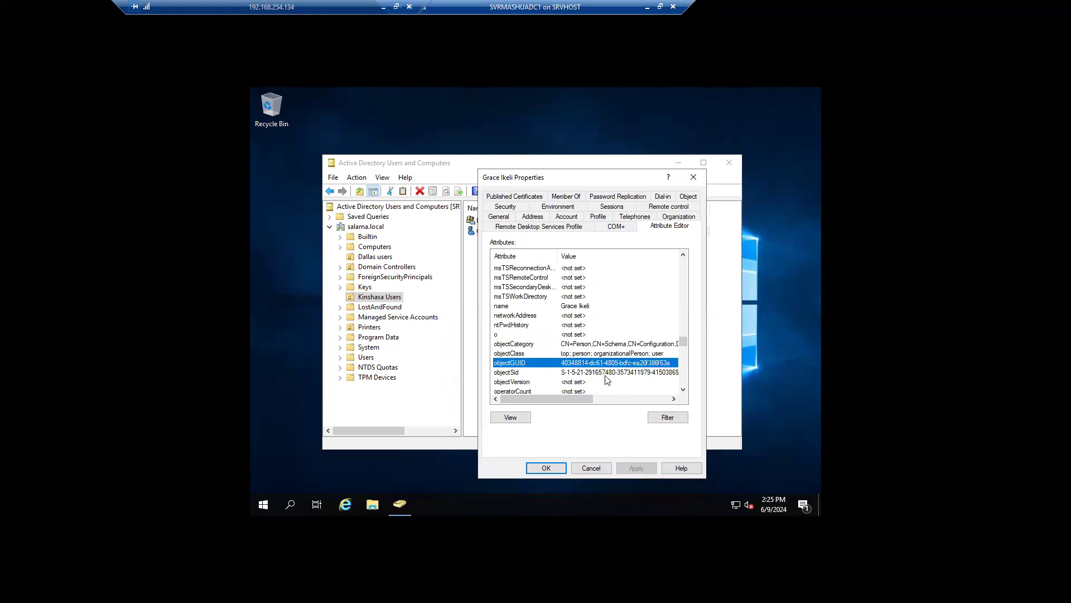
pyautogui.click(531, 373)
pyautogui.moveTo(568, 400)
pyautogui.mouseDown()
pyautogui.moveTo(600, 401)
pyautogui.moveTo(544, 381)
pyautogui.moveTo(578, 400)
pyautogui.moveTo(514, 402)
pyautogui.moveTo(628, 402)
pyautogui.moveTo(577, 401)
pyautogui.mouseUp()
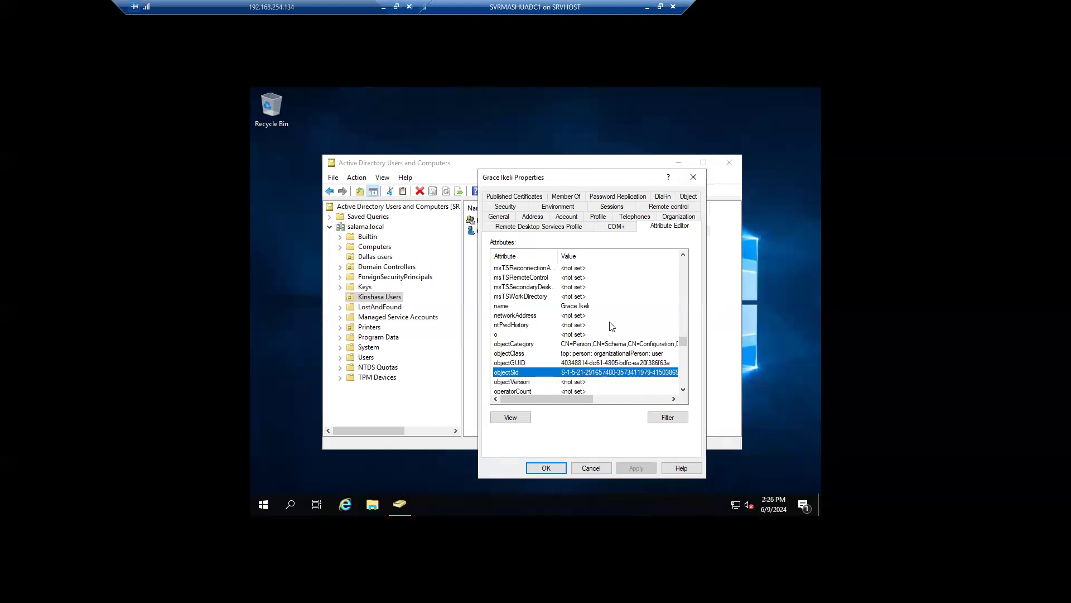
# Step: Review the user's Account, Profile, Address, General and Sessions settings, then close the Properties dialog
pyautogui.click(581, 220)
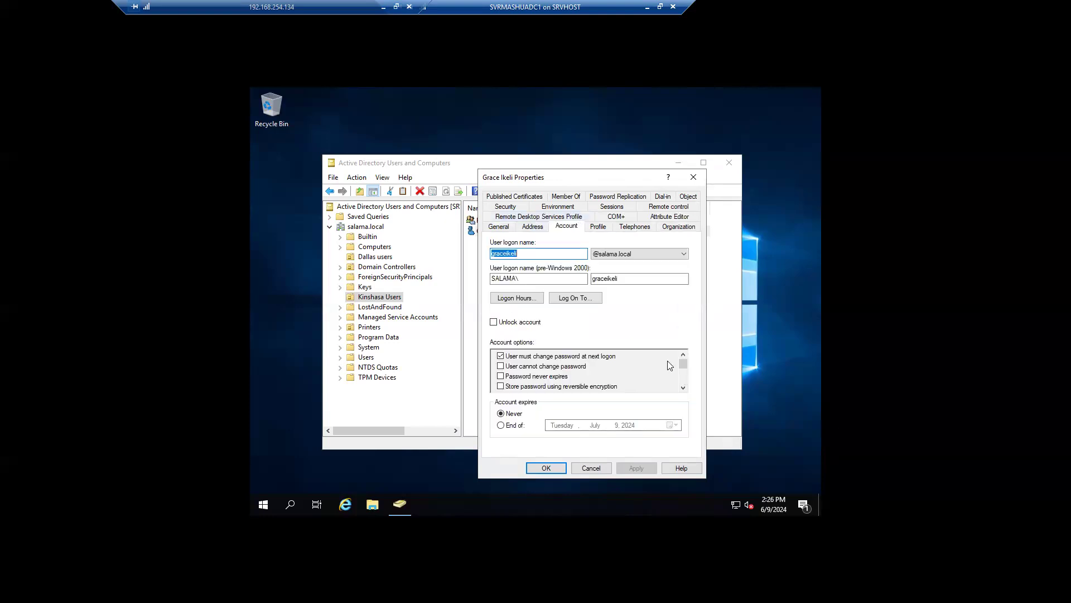
pyautogui.click(598, 226)
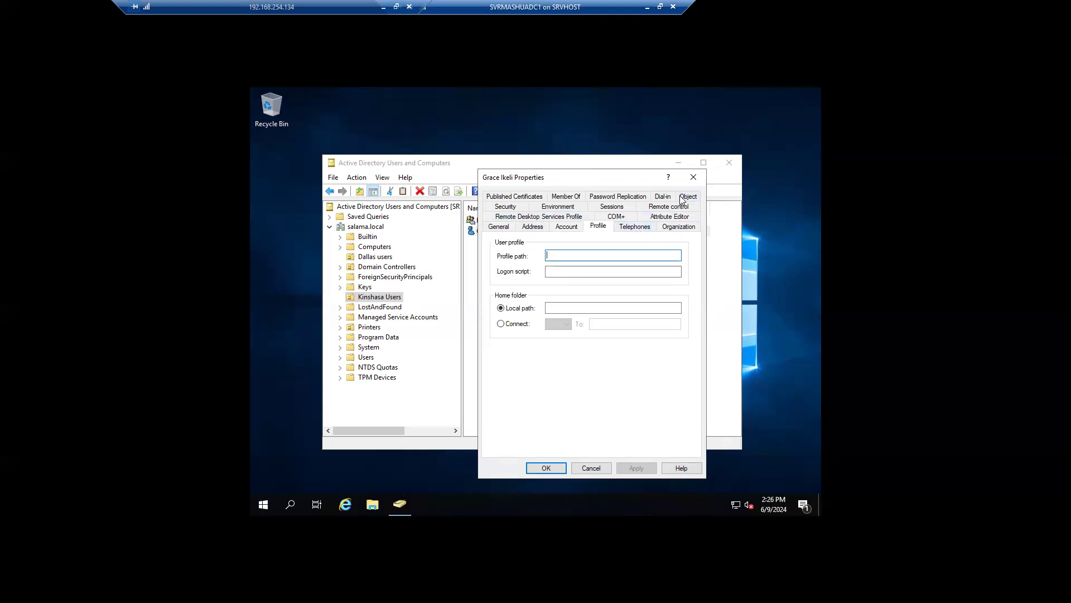
pyautogui.click(566, 228)
pyautogui.click(533, 228)
pyautogui.click(484, 229)
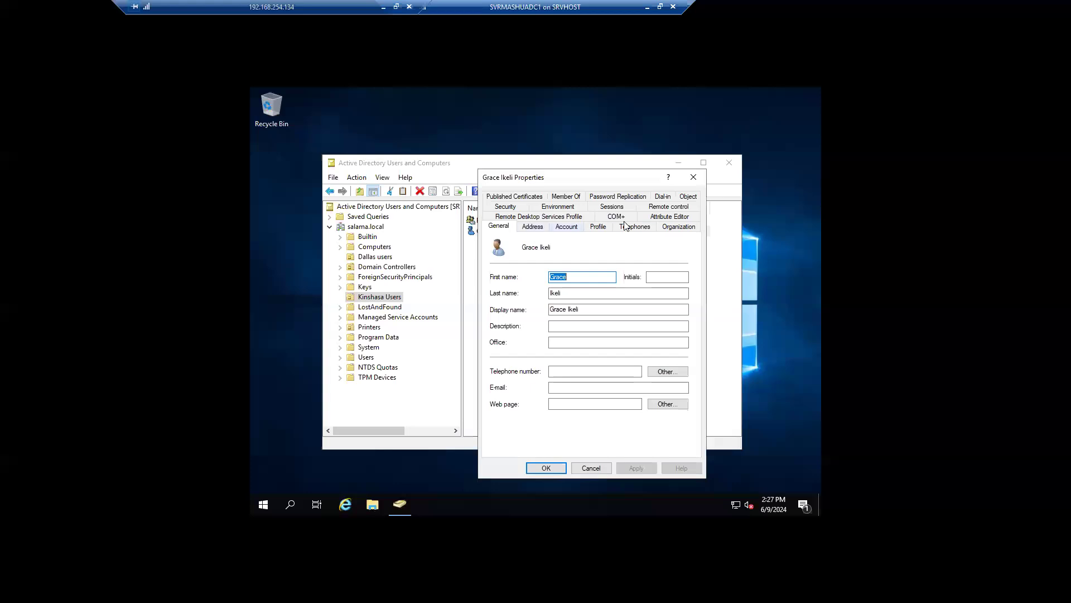
pyautogui.click(672, 217)
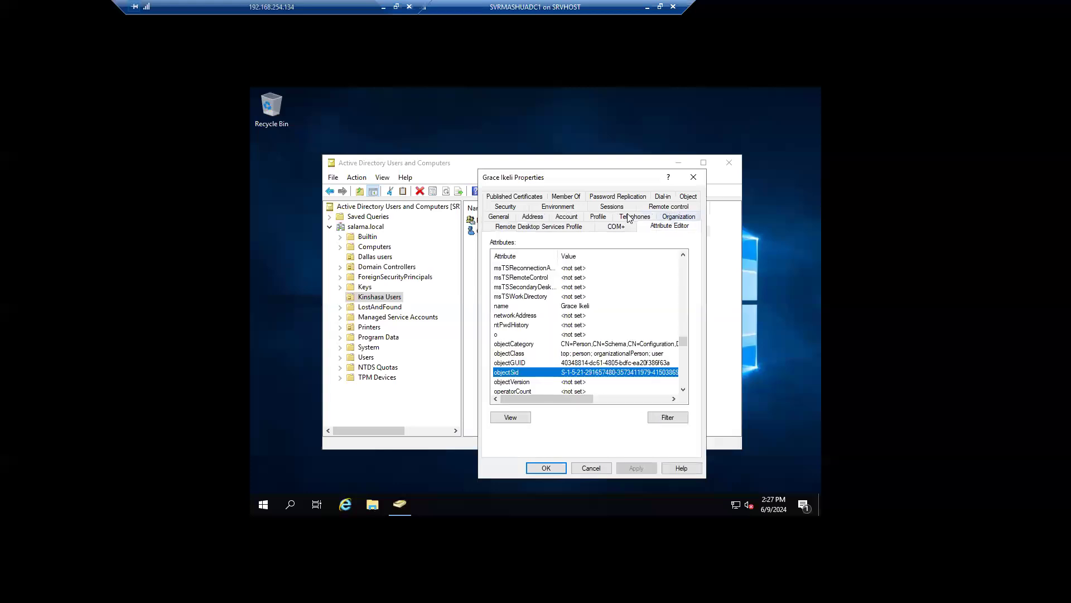
pyautogui.click(611, 206)
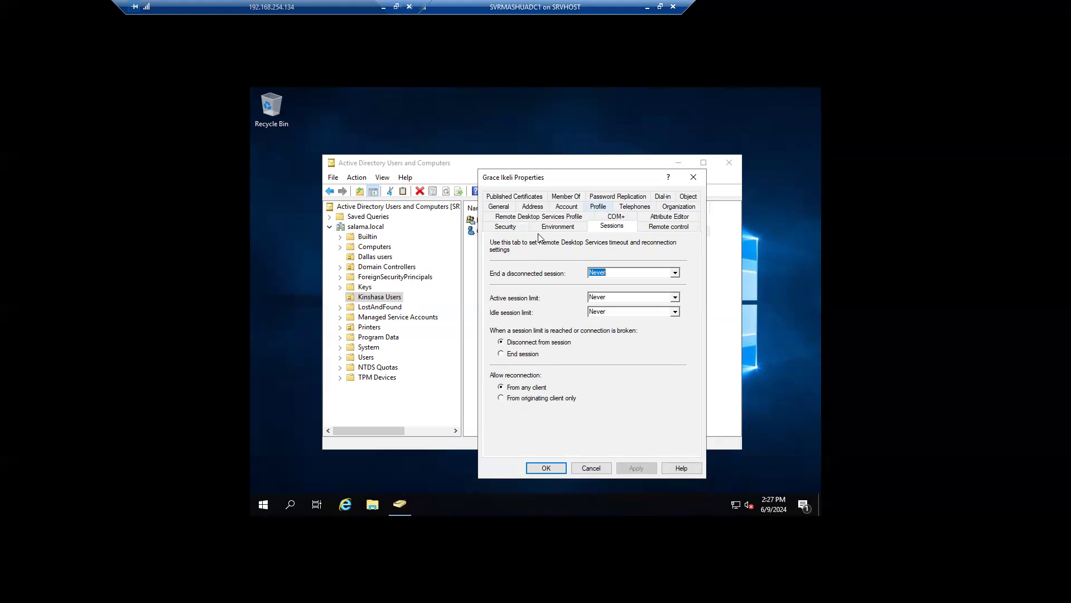
pyautogui.click(694, 176)
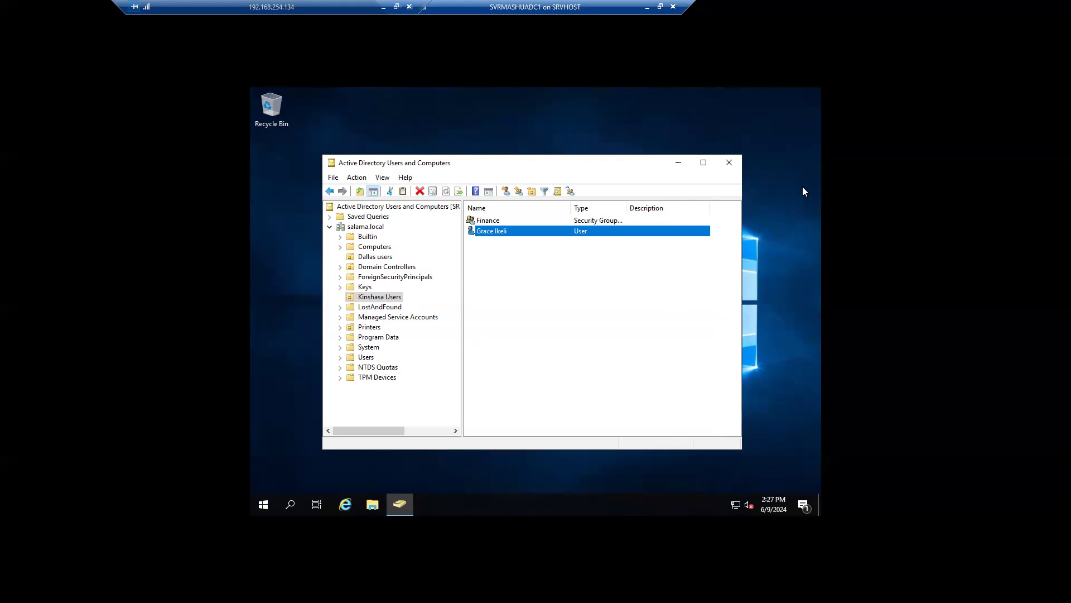
# Step: Close the directory console, minimize the VM window, and compare SVRMASHUADC1 and SVRMASHUADC2 in Hyper-V Manager
pyautogui.click(728, 162)
pyautogui.click(647, 7)
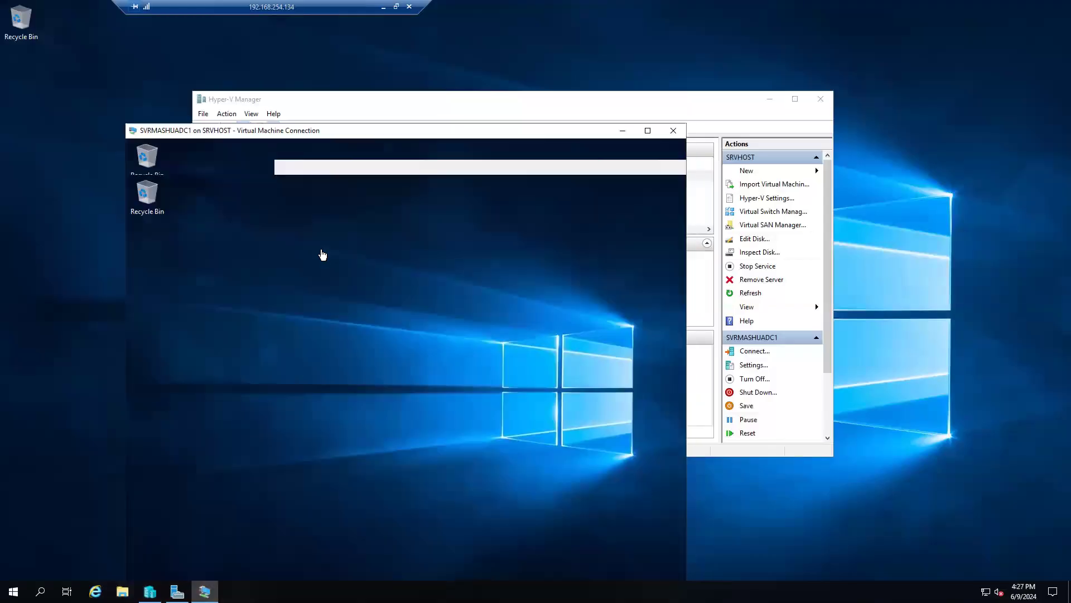
pyautogui.click(362, 188)
pyautogui.click(357, 178)
pyautogui.press('Down')
pyautogui.click(357, 178)
pyautogui.click(361, 189)
pyautogui.press('Up')
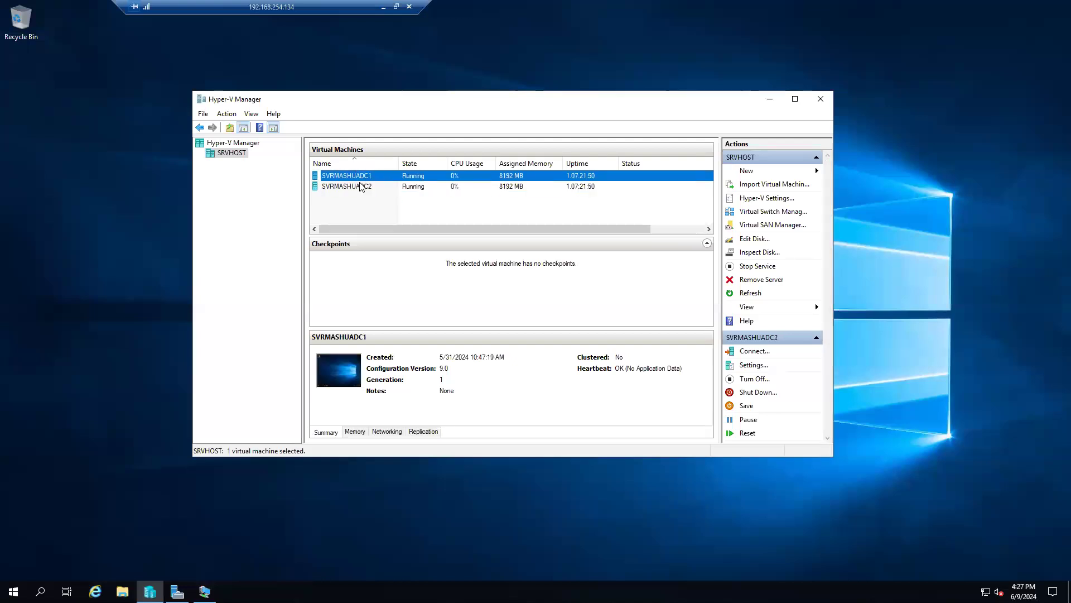
pyautogui.click(361, 189)
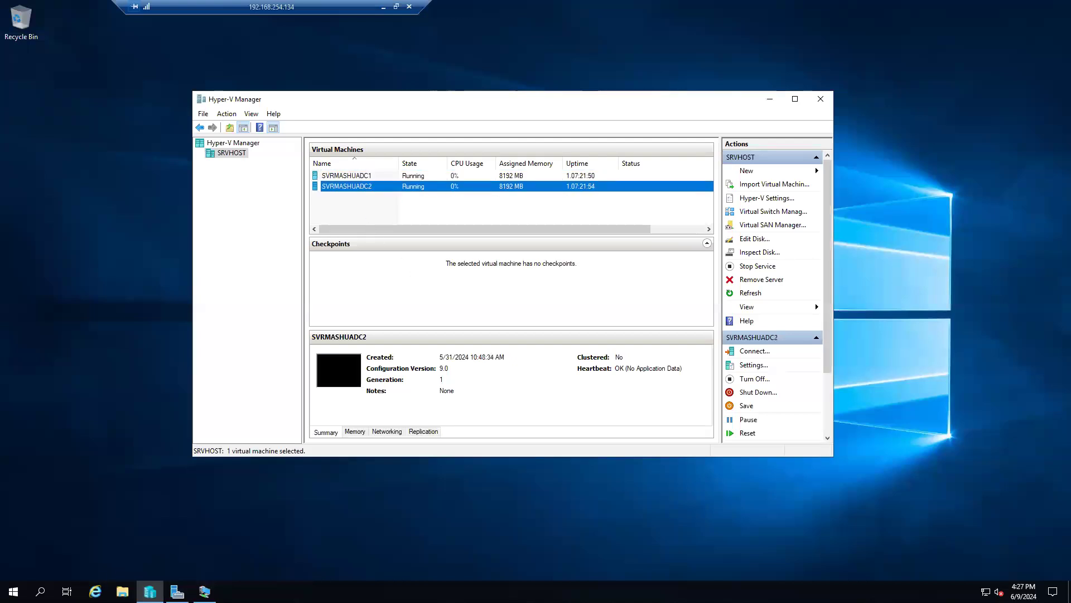
# Step: Launch Notepad via search, reposition and enlarge its window, and write 'FSMO roles'
pyautogui.click(41, 591)
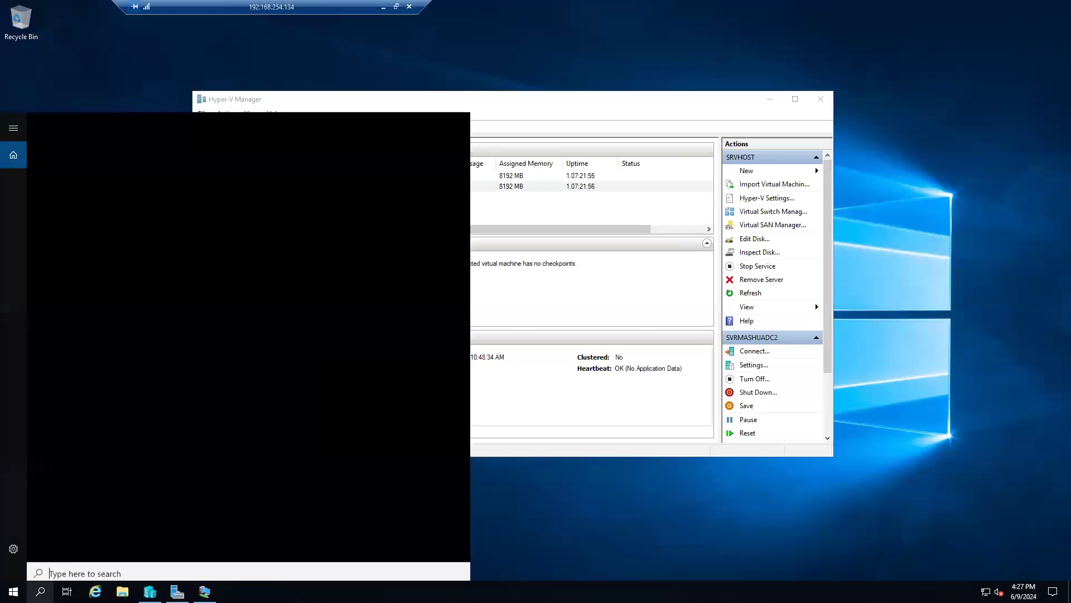
pyautogui.write('note')
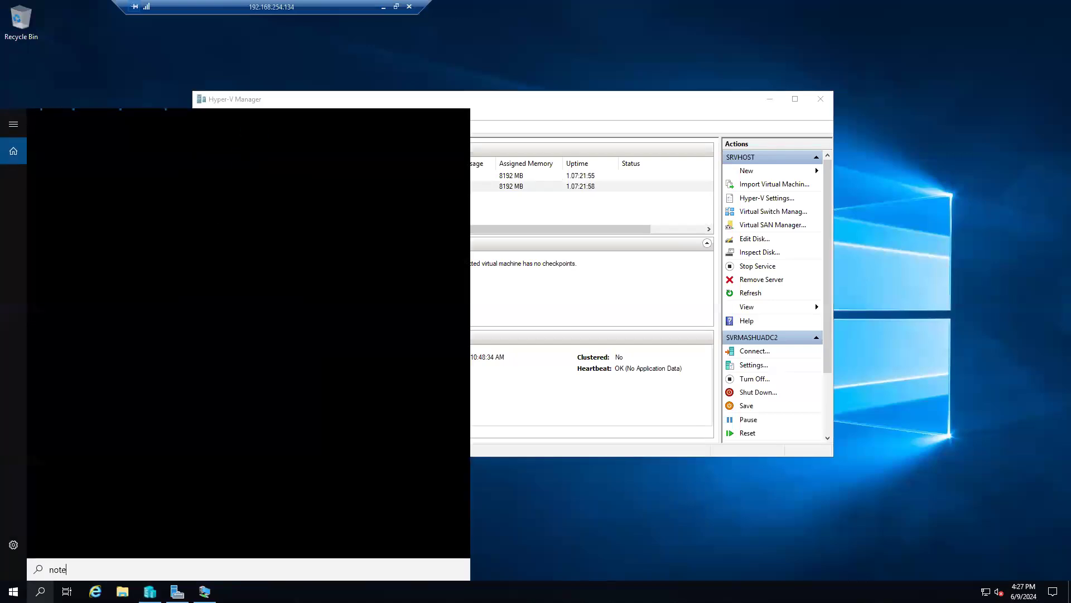
pyautogui.write('pad')
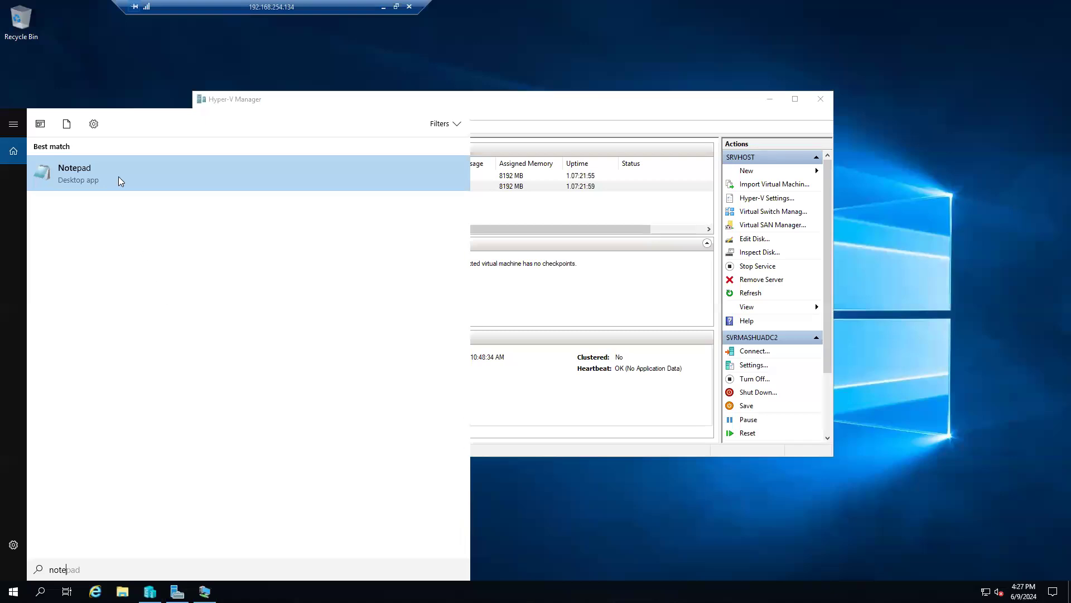
pyautogui.click(119, 177)
pyautogui.moveTo(251, 32); pyautogui.dragTo(466, 119)
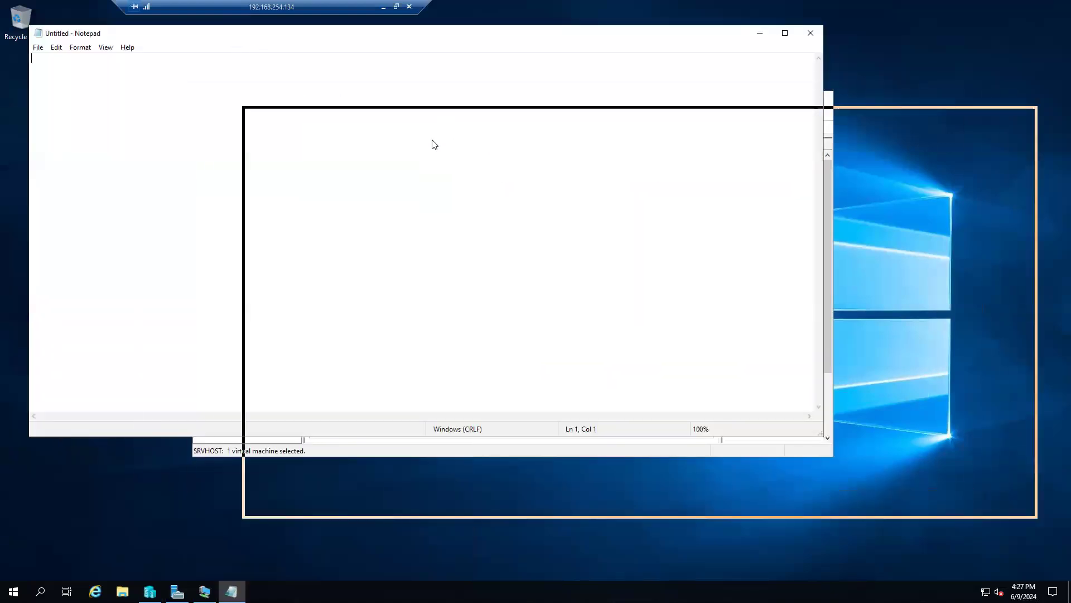
pyautogui.moveTo(388, 519); pyautogui.dragTo(385, 547)
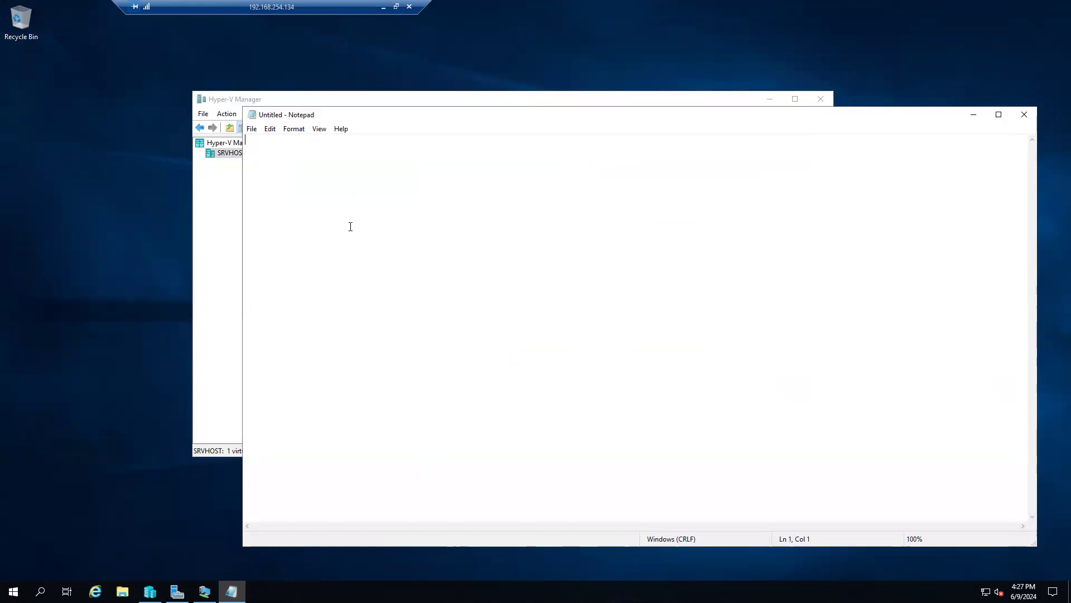
pyautogui.write('FSMO roles')
# Step: Minimize the VM connection and Server Manager, then bring Hyper-V Manager forward and select SVRMASHUADC1 and SVRMASHUADC2
pyautogui.click(177, 592)
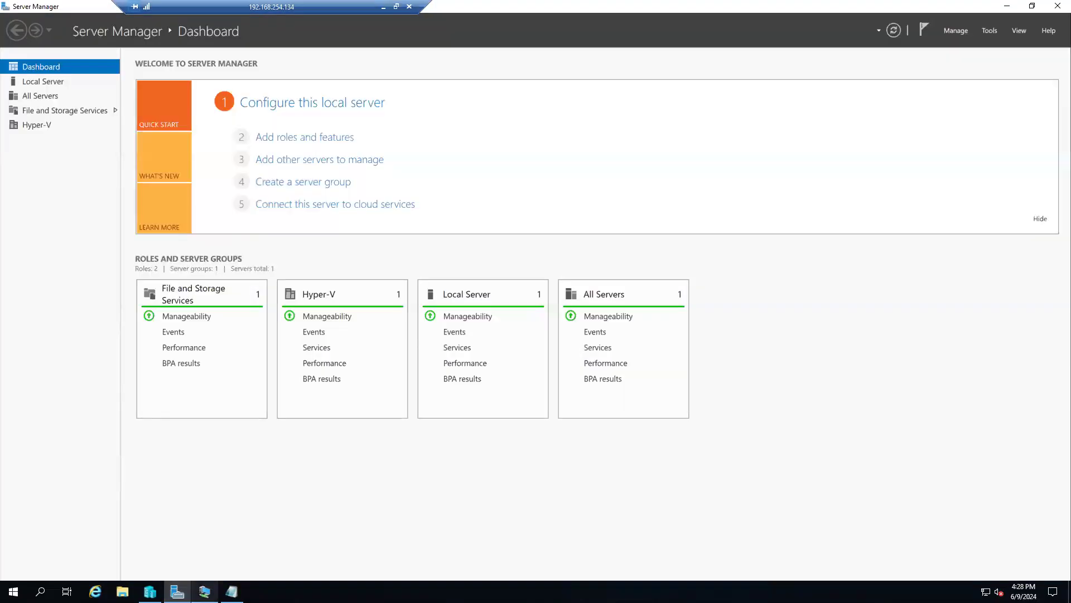
pyautogui.click(205, 591)
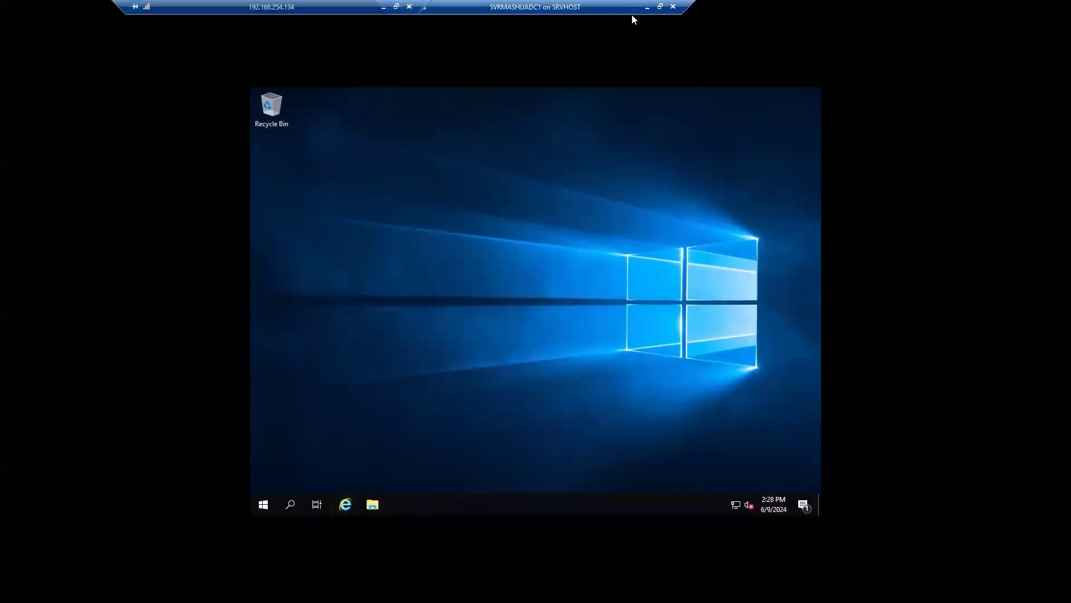
pyautogui.click(647, 7)
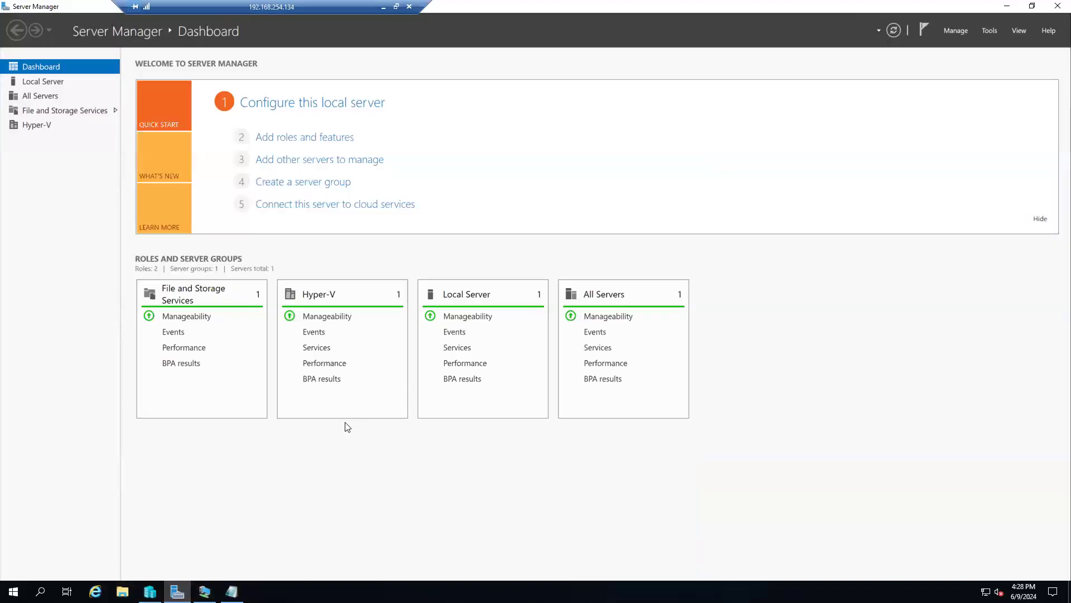
pyautogui.click(1016, 12)
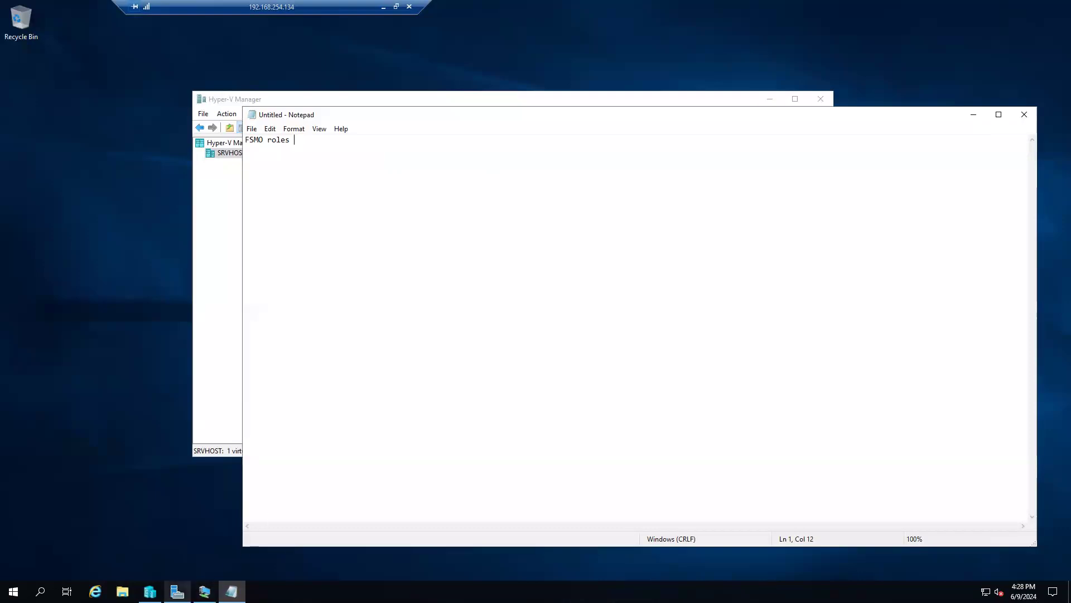
pyautogui.click(150, 591)
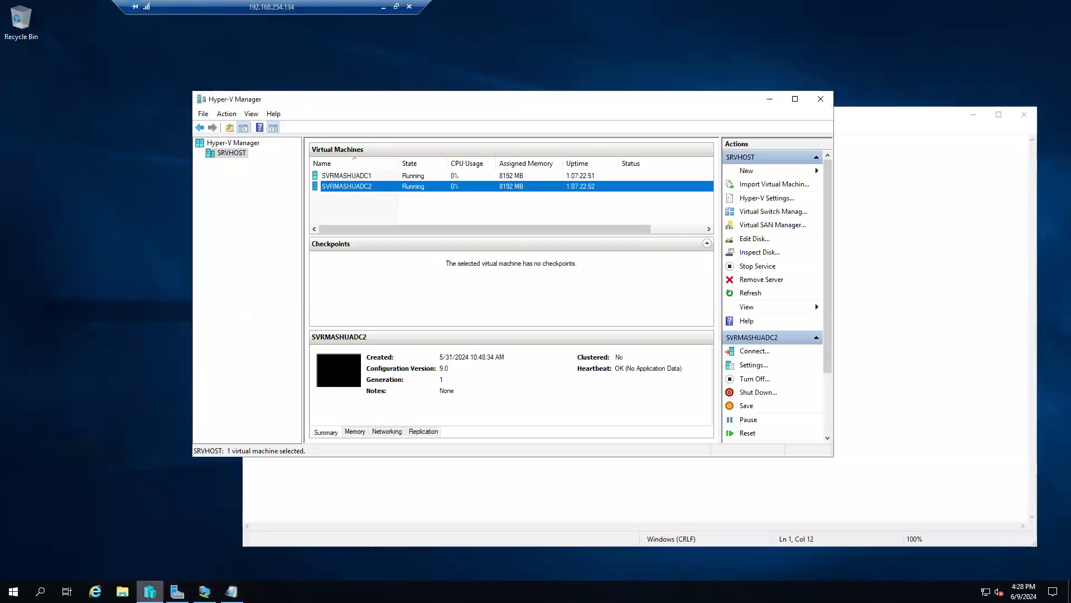
pyautogui.click(364, 177)
pyautogui.click(370, 186)
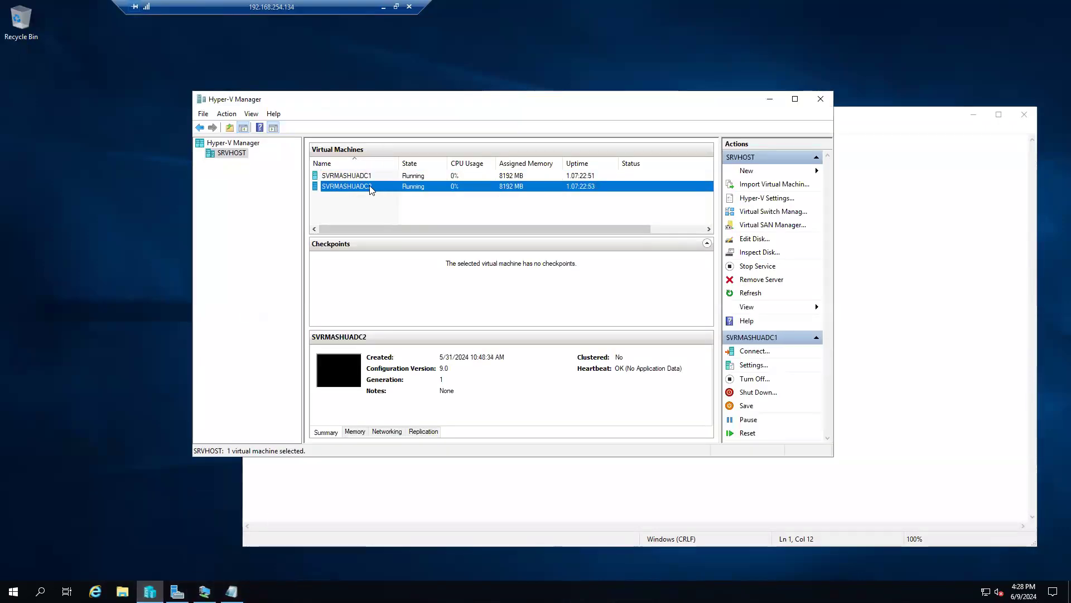
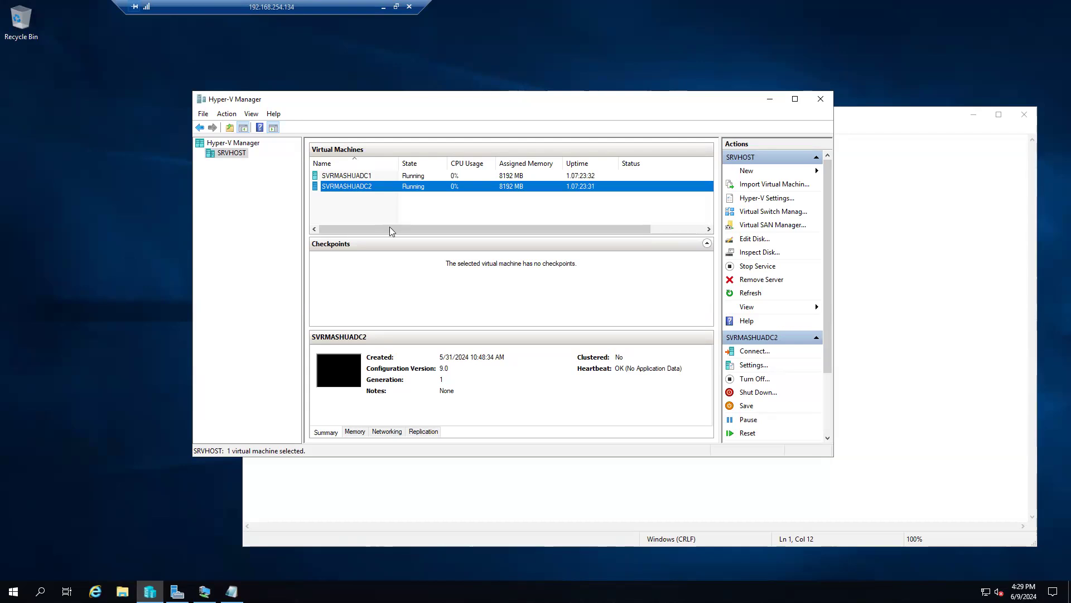
# Step: In the Notepad notes, insert an empty line above the 'FSMO roles' heading
pyautogui.click(770, 99)
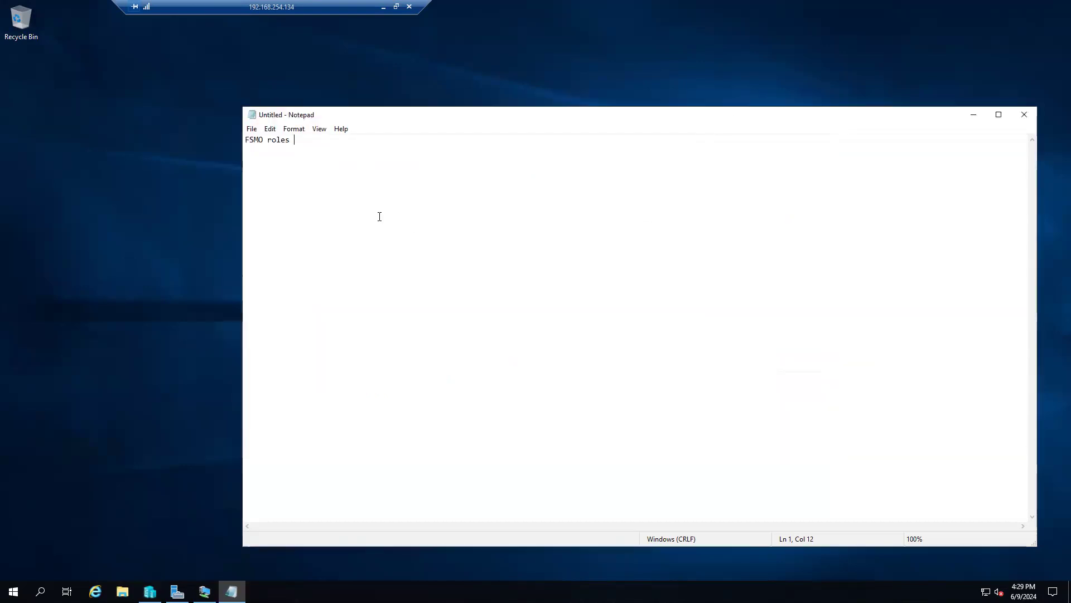
pyautogui.click(246, 140)
pyautogui.press('Return')
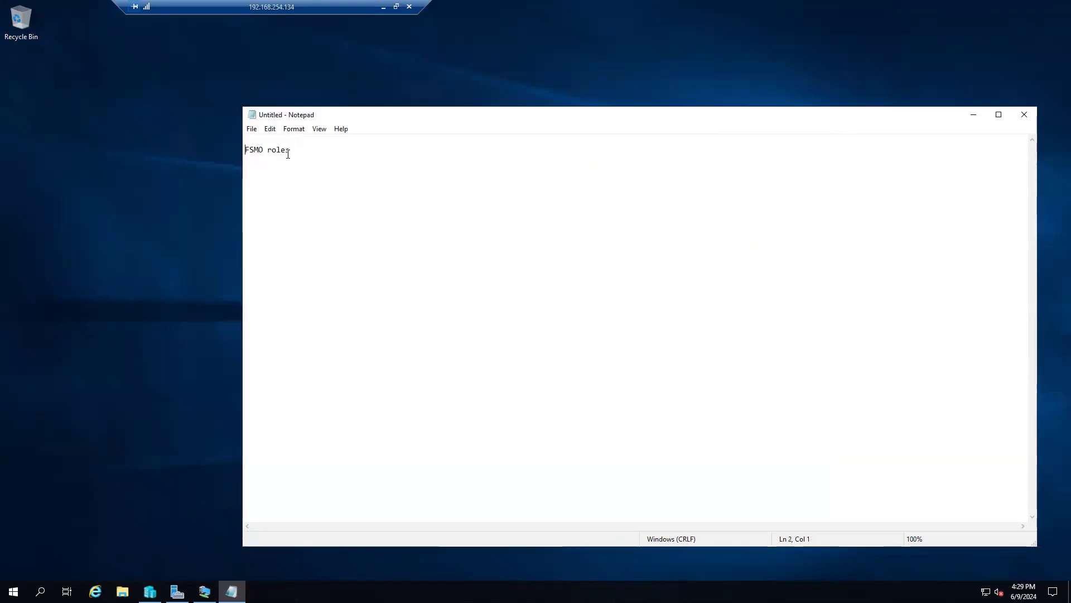
pyautogui.moveTo(294, 149); pyautogui.dragTo(246, 149)
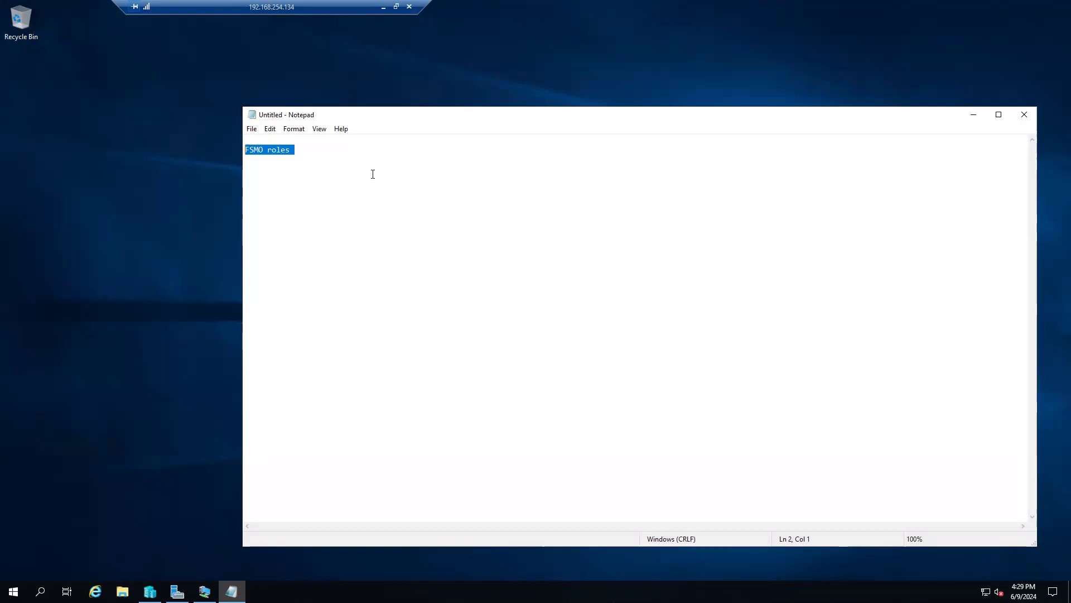
pyautogui.click(329, 158)
# Step: Type the heading 'Domain Functional Level' on line 4 and start a new line
pyautogui.write('Func')
pyautogui.press('BackSpace')
pyautogui.press('BackSpace')
pyautogui.press('BackSpace')
pyautogui.press('BackSpace')
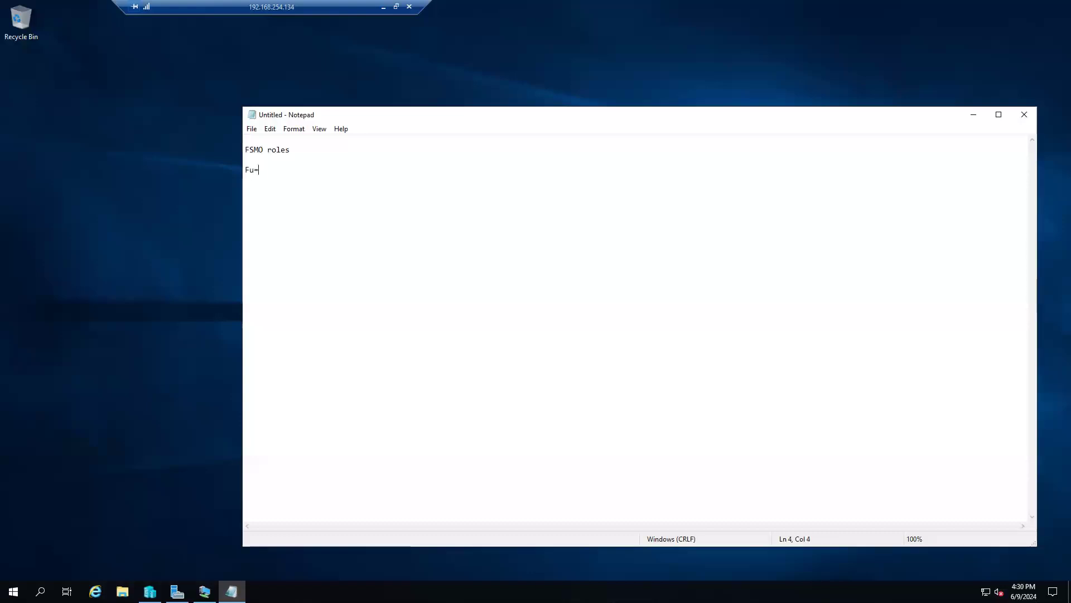
pyautogui.write('Domain')
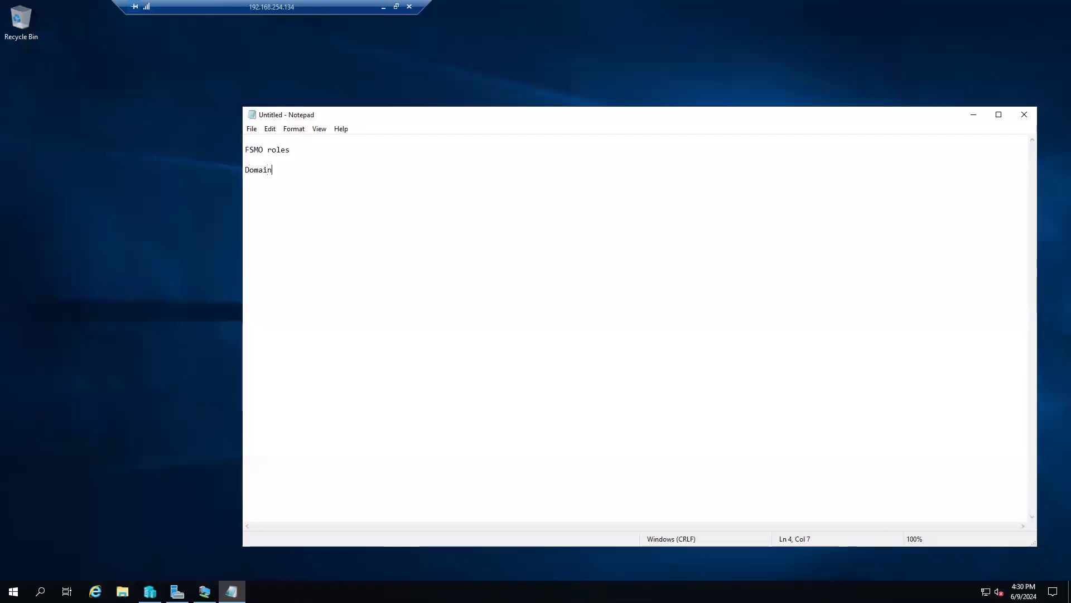
pyautogui.write(' Functio')
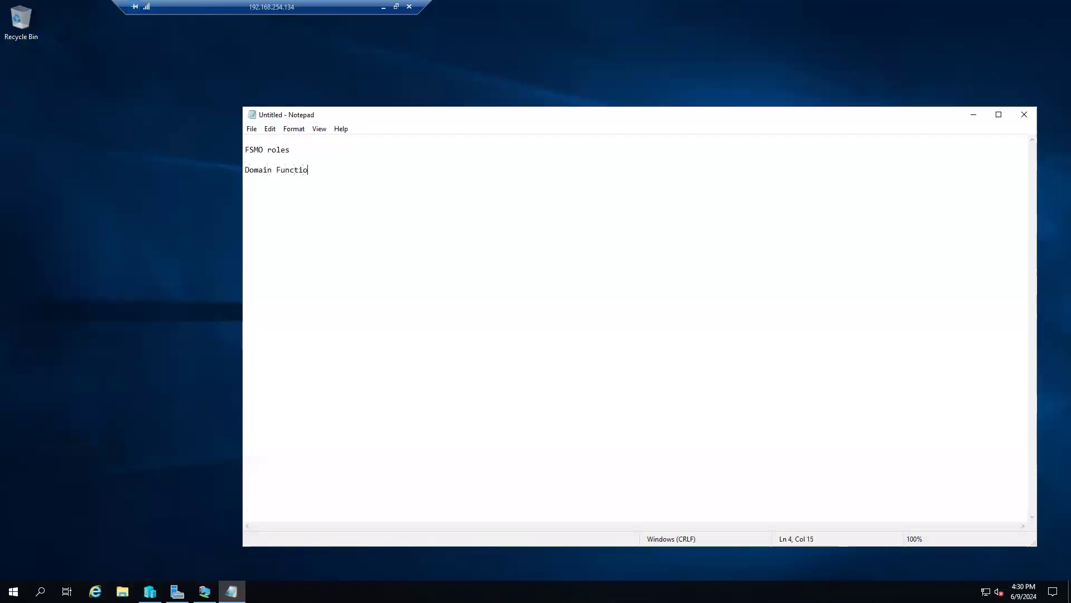
pyautogui.write('nal Le')
pyautogui.press('BackSpace')
pyautogui.press('BackSpace')
pyautogui.press('BackSpace')
pyautogui.write('el')
pyautogui.press('Return')
pyautogui.press('Return')
# Step: On the SVRMASHUADC1 virtual machine, launch Active Directory Users and Computers
pyautogui.click(177, 591)
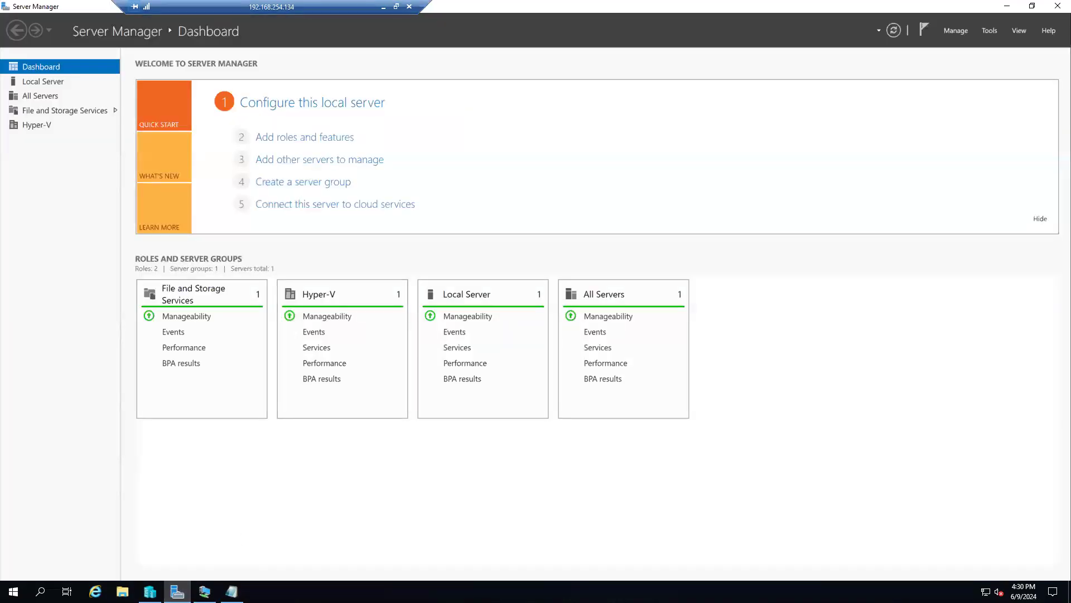
pyautogui.click(204, 592)
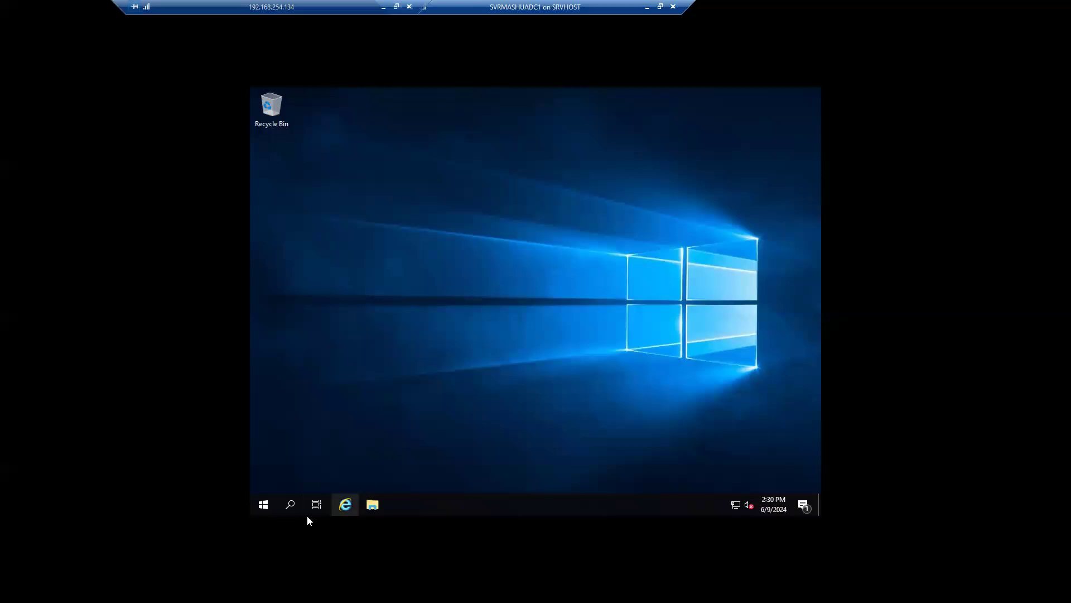
pyautogui.click(290, 504)
pyautogui.write('active')
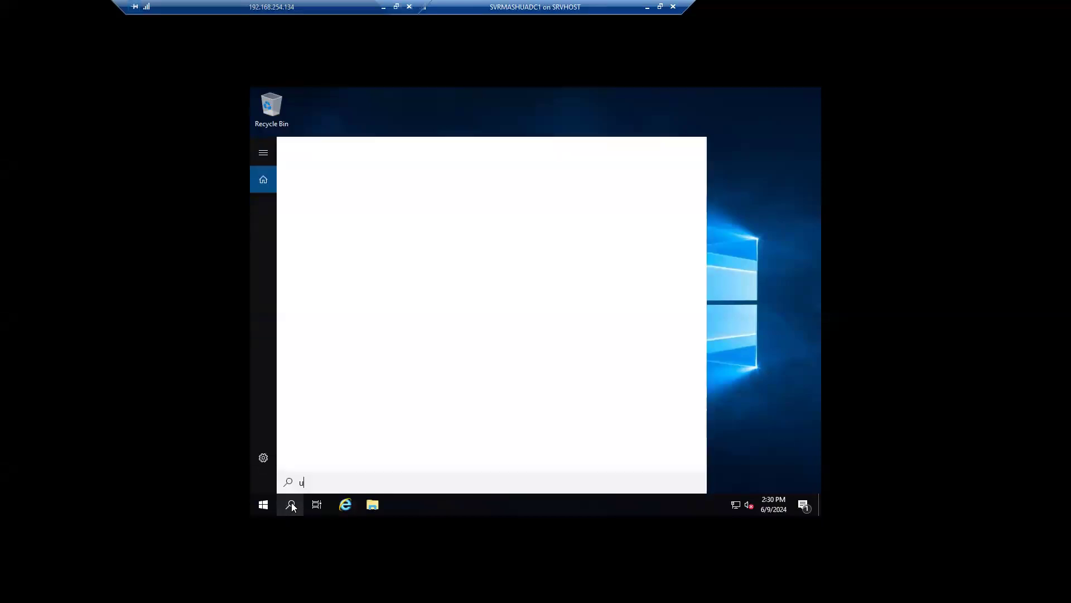
pyautogui.click(389, 214)
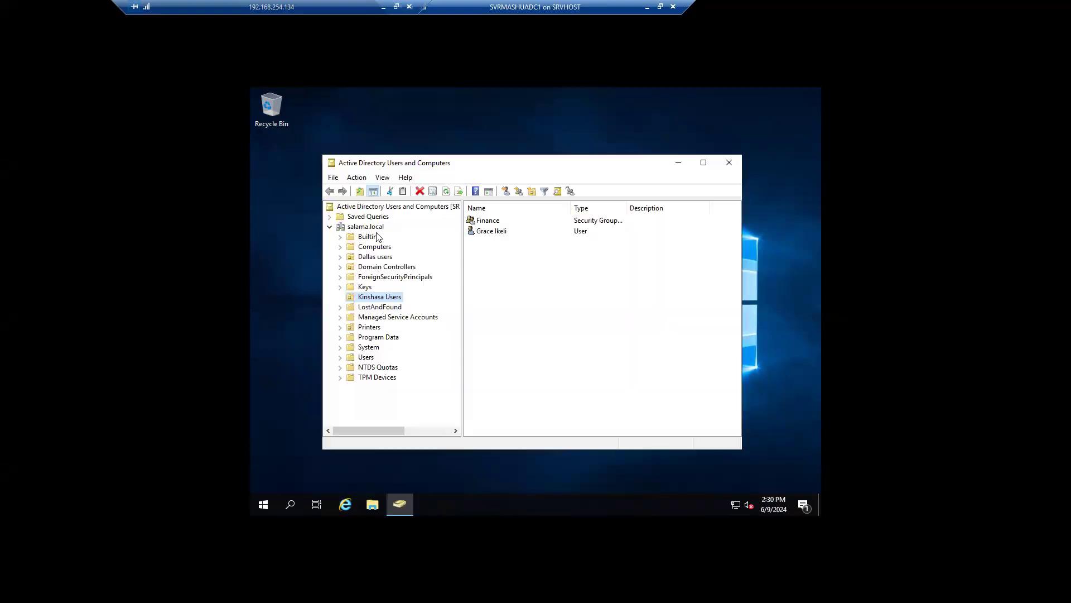
# Step: Confirm salama.local's functional level is Windows Server 2016, then minimize the VM window
pyautogui.rightClick(366, 229)
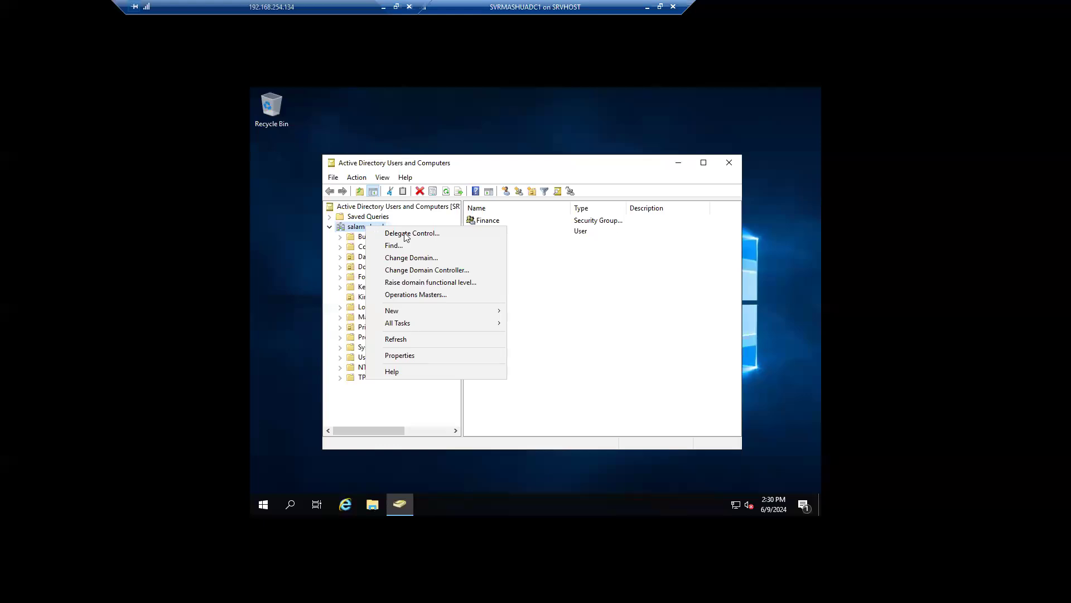
pyautogui.click(458, 282)
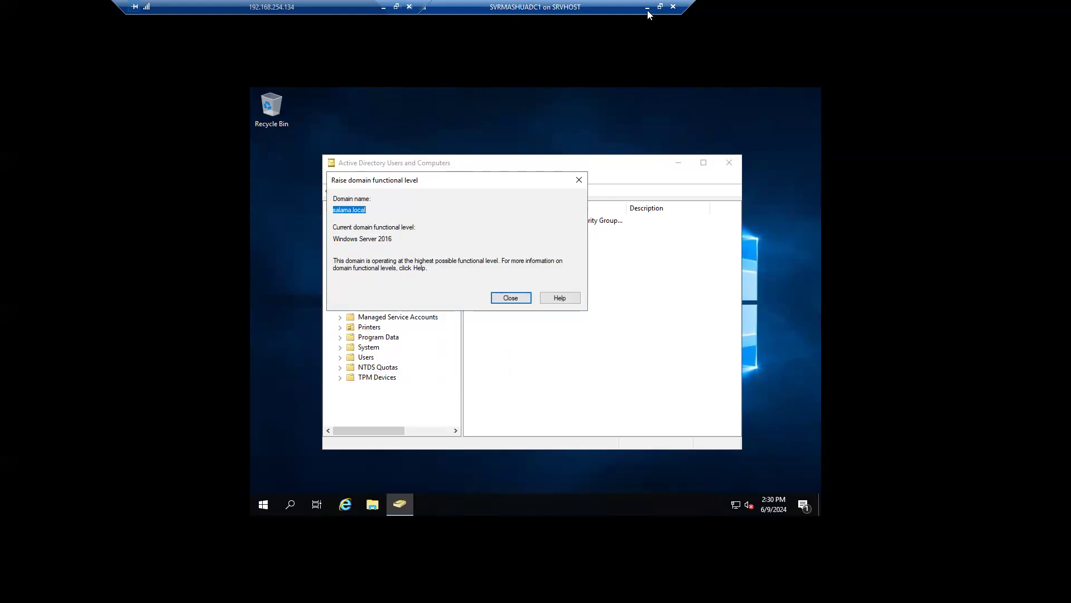
pyautogui.click(579, 180)
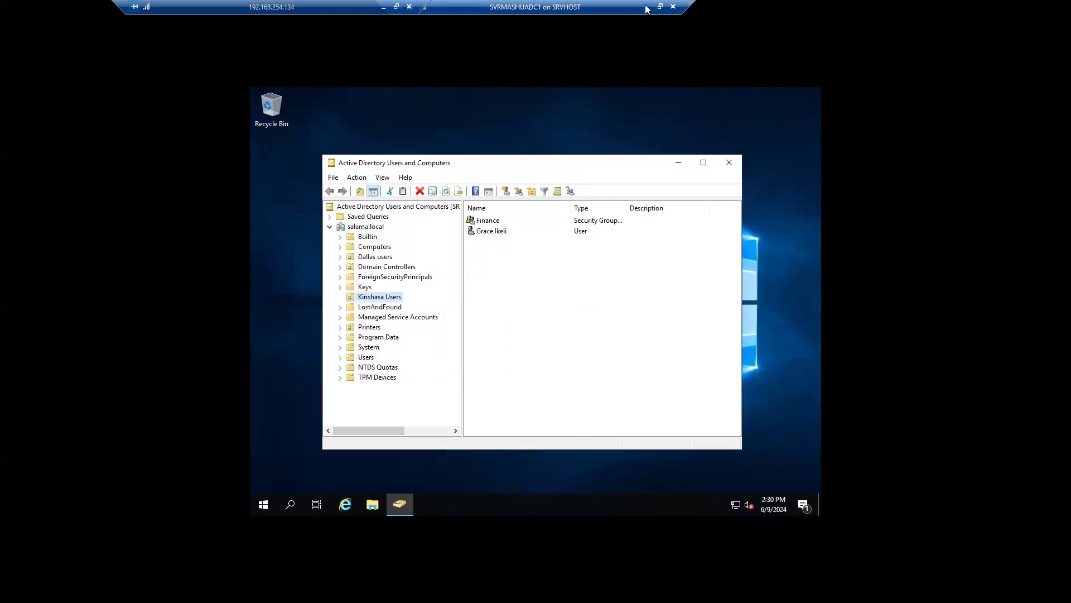
pyautogui.click(648, 7)
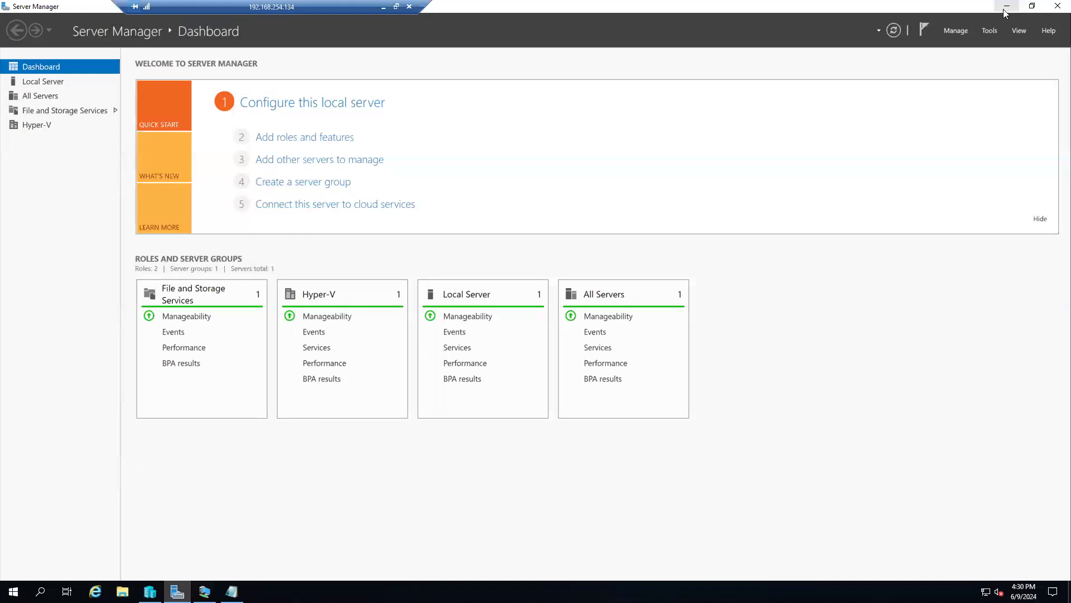
# Step: Record '2016' under the Domain Functional Level heading in Notepad
pyautogui.click(1006, 8)
pyautogui.write('2016')
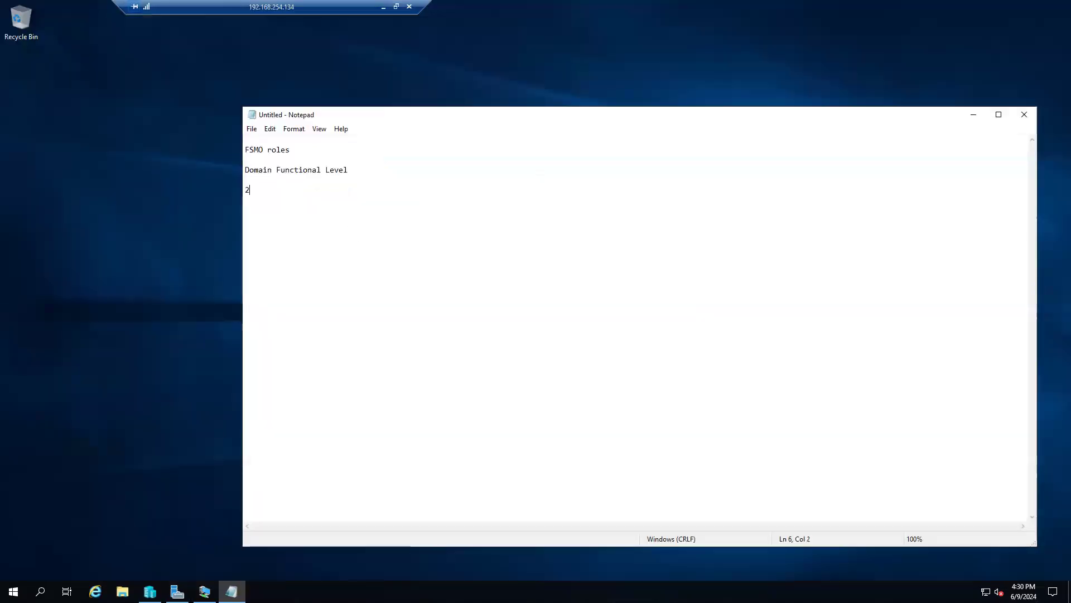
pyautogui.press('Return')
pyautogui.press('Return')
# Step: Add a further note line reading '2008 server 2016'
pyautogui.write('2008')
pyautogui.moveTo(263, 210); pyautogui.dragTo(246, 200)
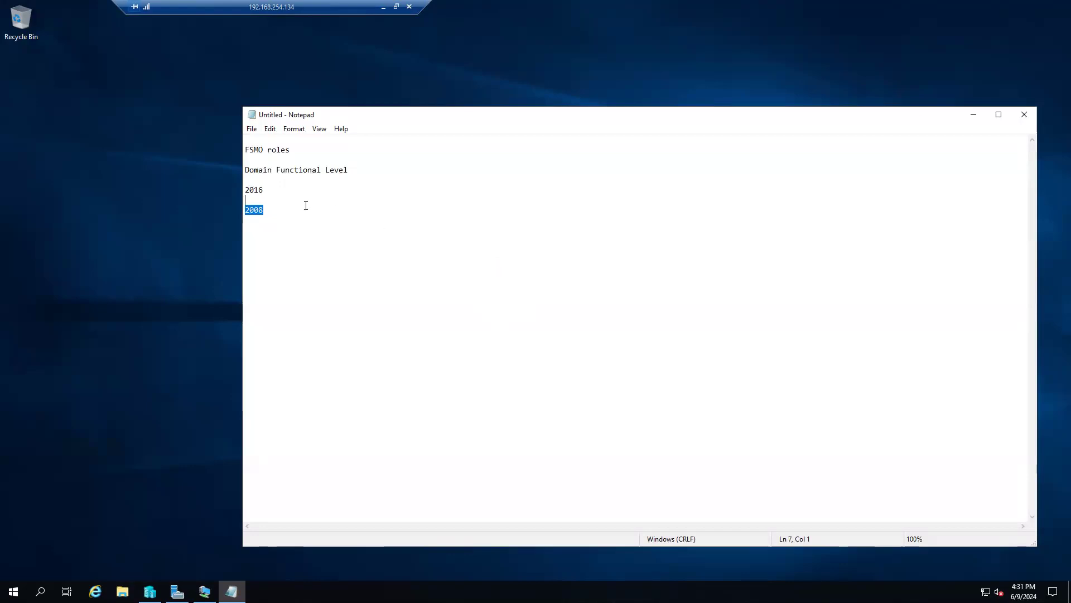
pyautogui.moveTo(274, 189); pyautogui.dragTo(243, 189)
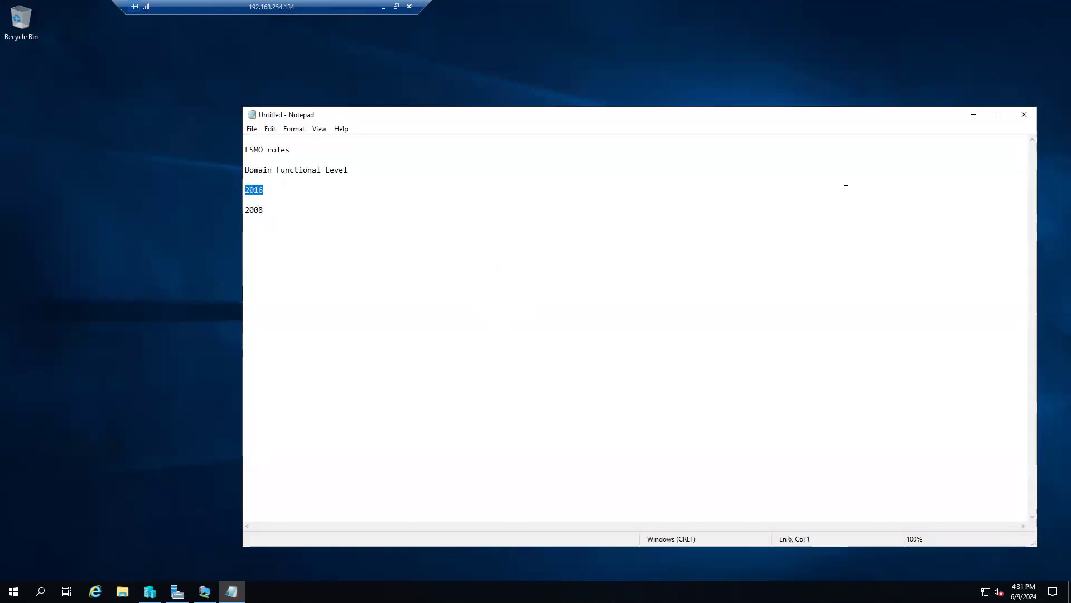
pyautogui.click(273, 188)
pyautogui.write('server')
pyautogui.write('2012')
pyautogui.press('BackSpace')
pyautogui.write('6')
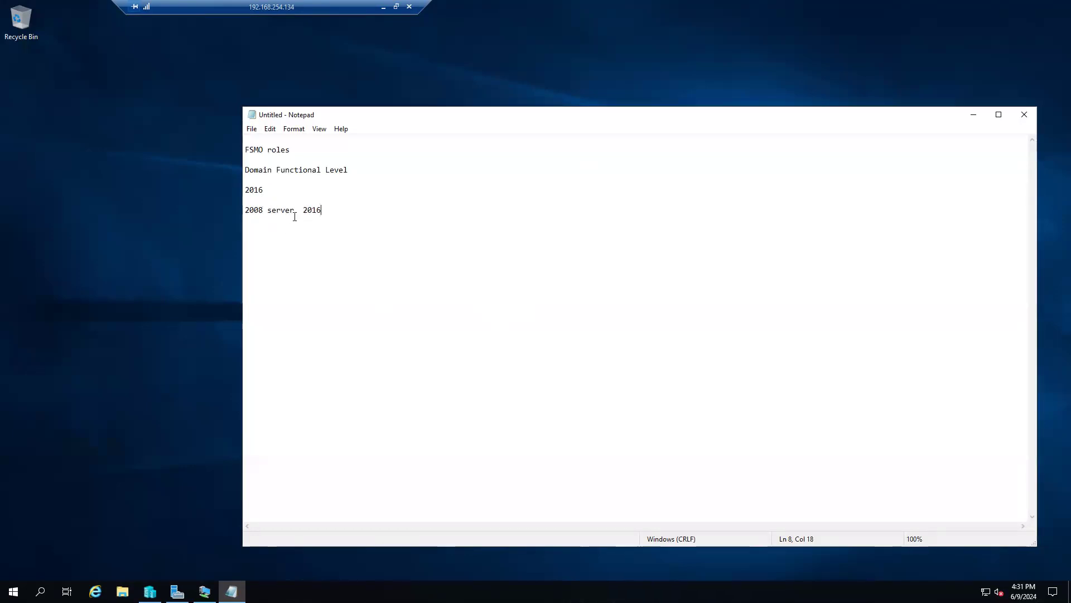
pyautogui.moveTo(299, 211); pyautogui.dragTo(246, 212)
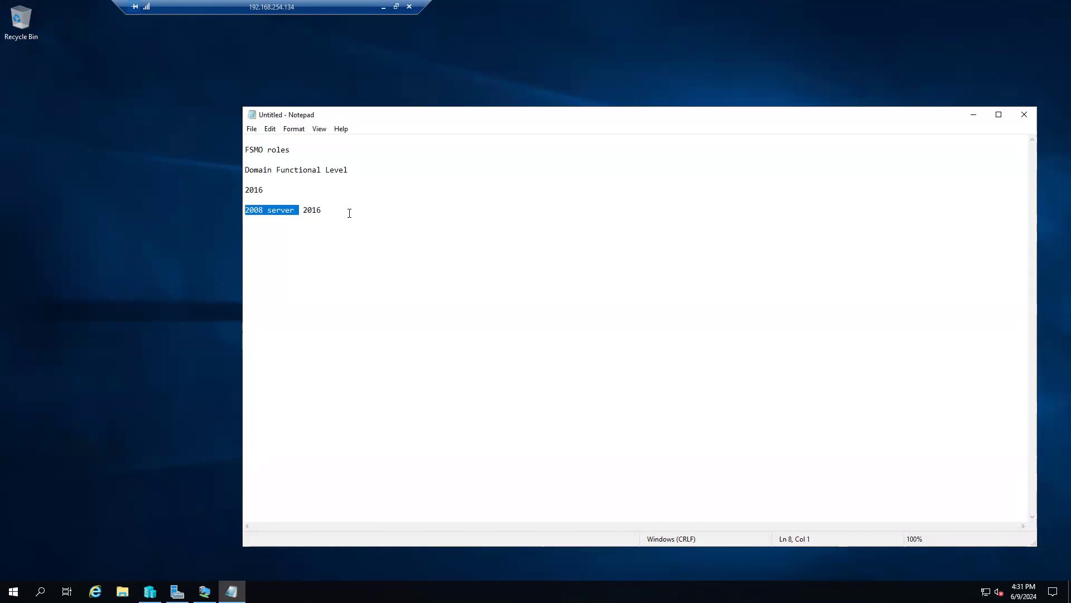
pyautogui.moveTo(263, 193); pyautogui.dragTo(246, 187)
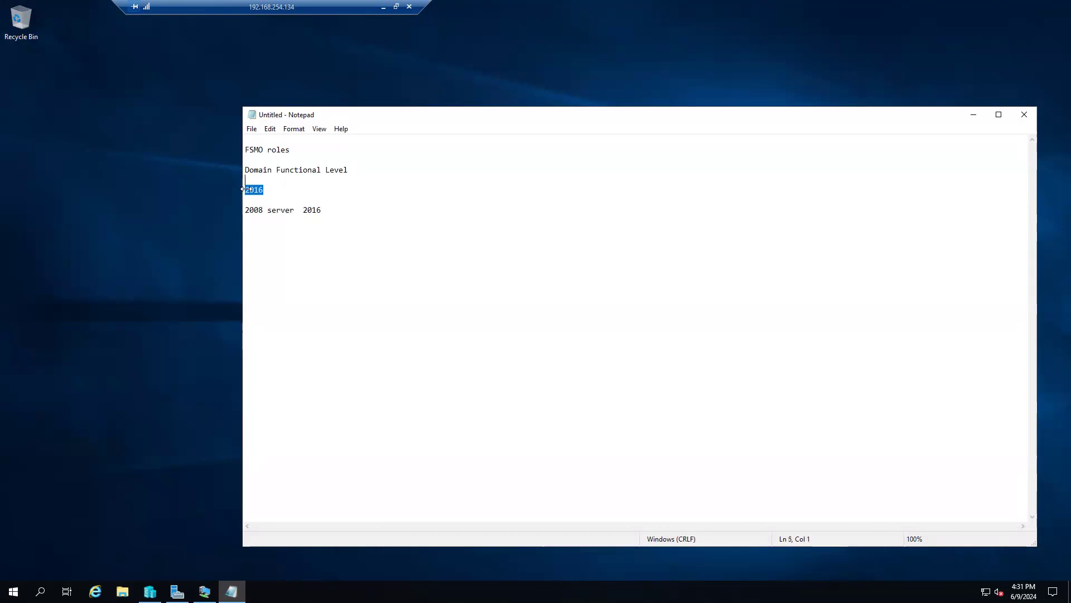
pyautogui.moveTo(322, 210); pyautogui.dragTo(244, 190)
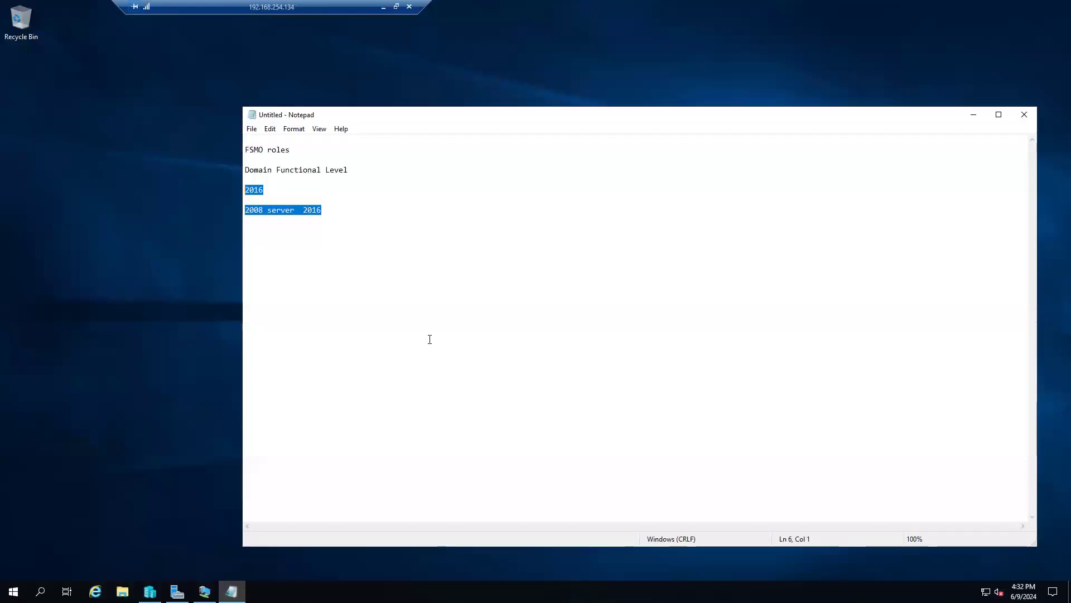
pyautogui.click(322, 223)
# Step: Highlight the '2016' line and the parts of the '2008 server 2016' line to review them
pyautogui.moveTo(269, 191); pyautogui.dragTo(244, 190)
pyautogui.moveTo(335, 210); pyautogui.dragTo(246, 212)
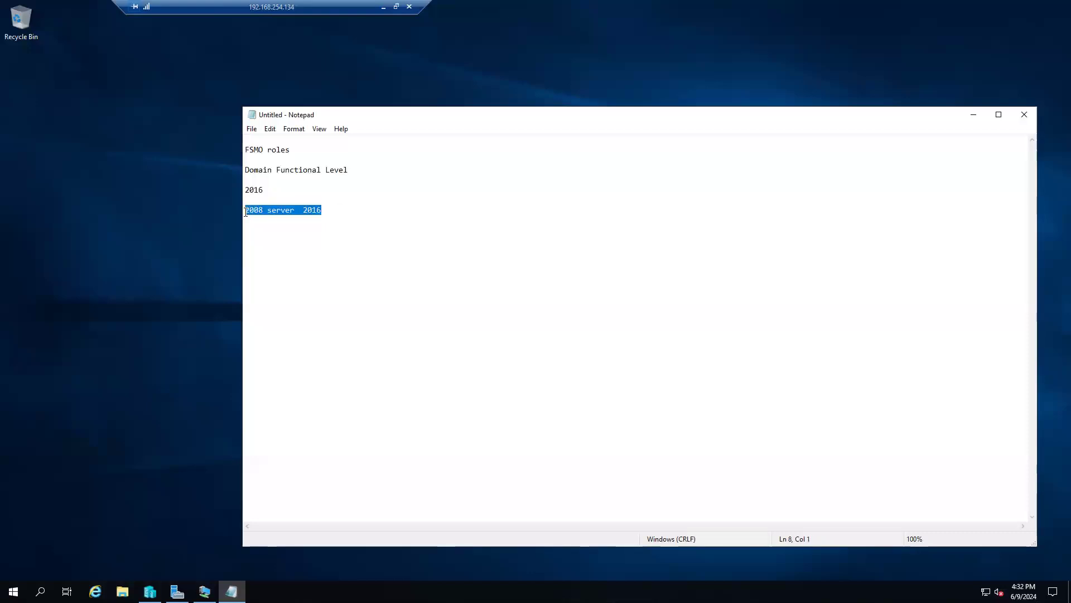
pyautogui.click(298, 217)
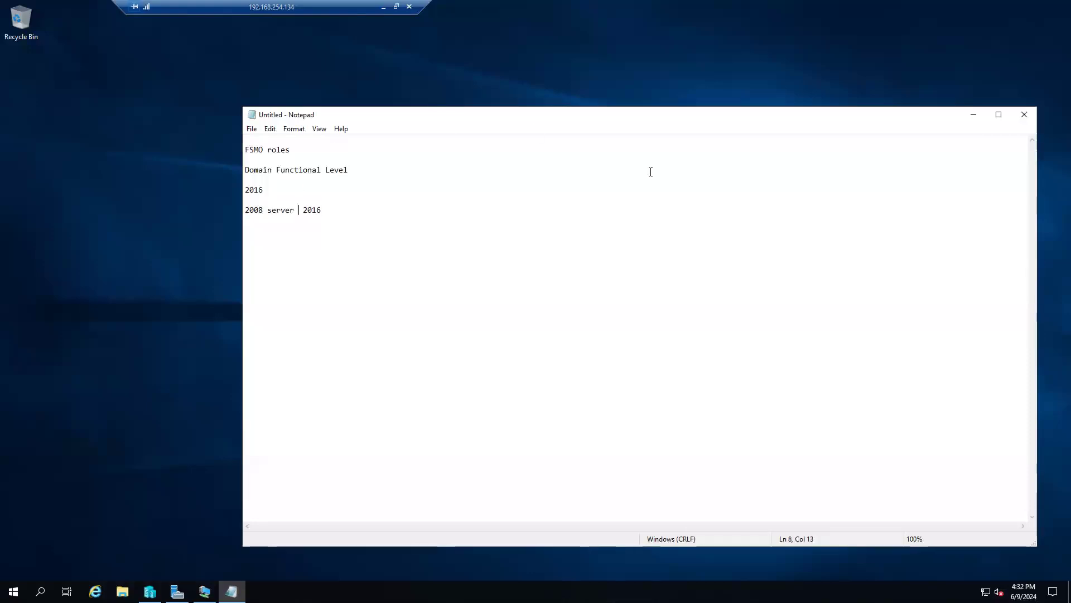
pyautogui.doubleClick(312, 211)
pyautogui.doubleClick(258, 211)
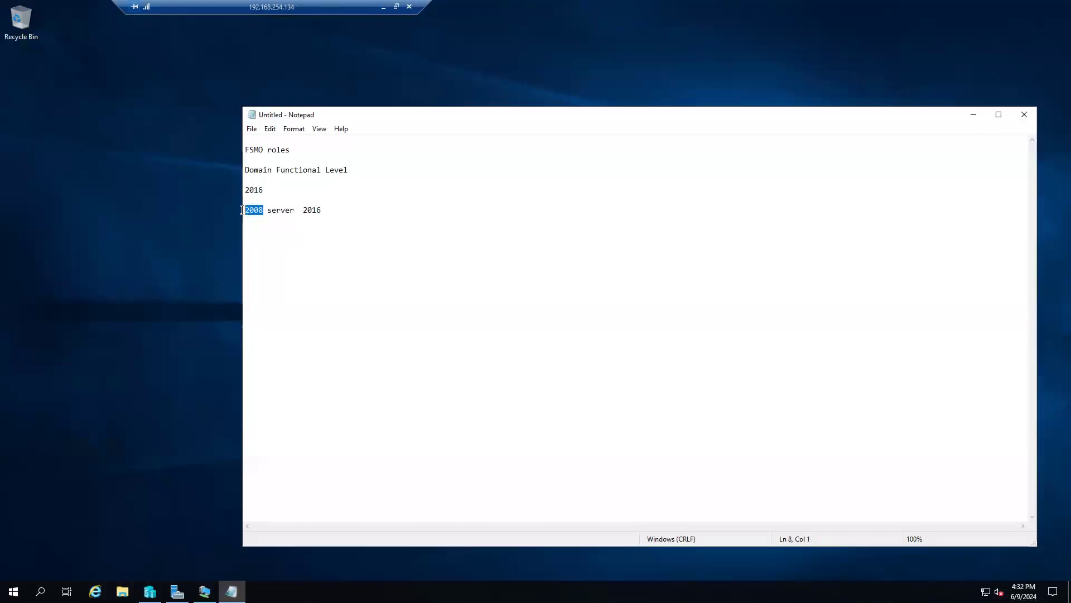
pyautogui.click(302, 211)
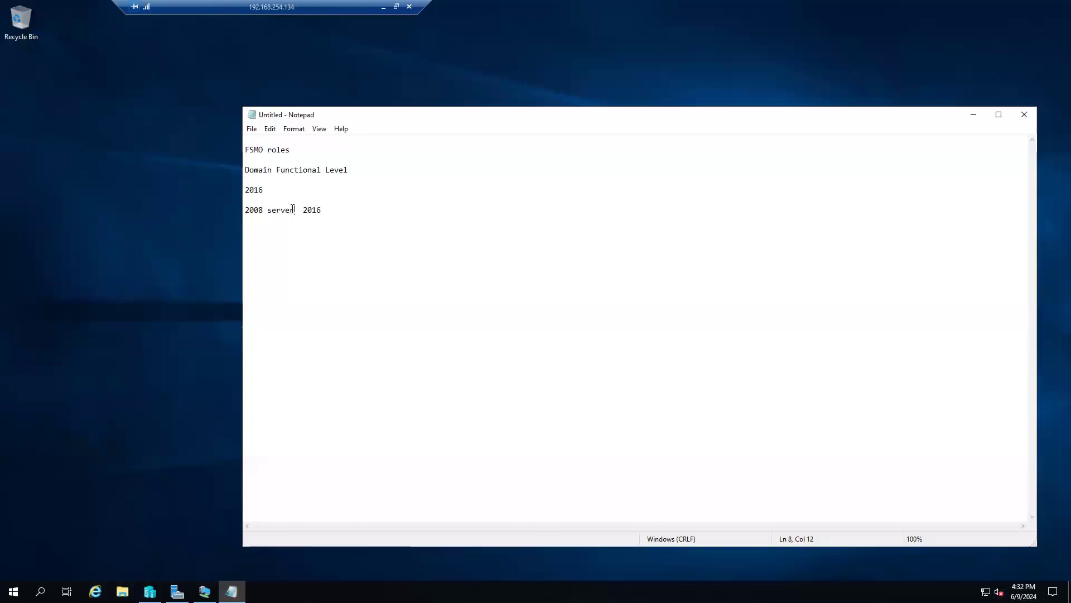
pyautogui.moveTo(294, 211); pyautogui.dragTo(244, 211)
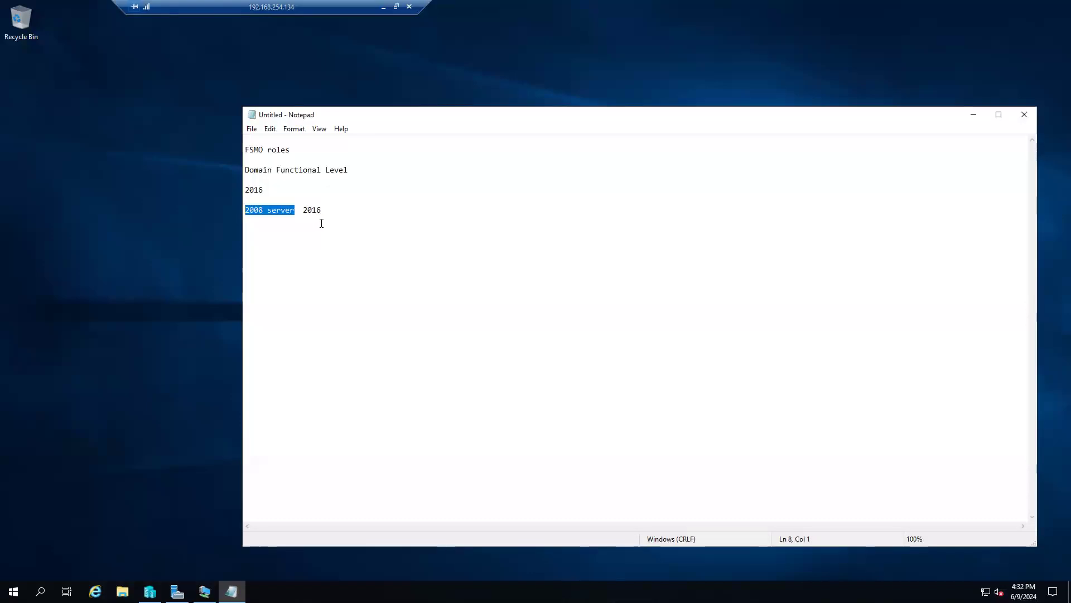
pyautogui.moveTo(329, 209); pyautogui.dragTo(242, 212)
pyautogui.click(340, 169)
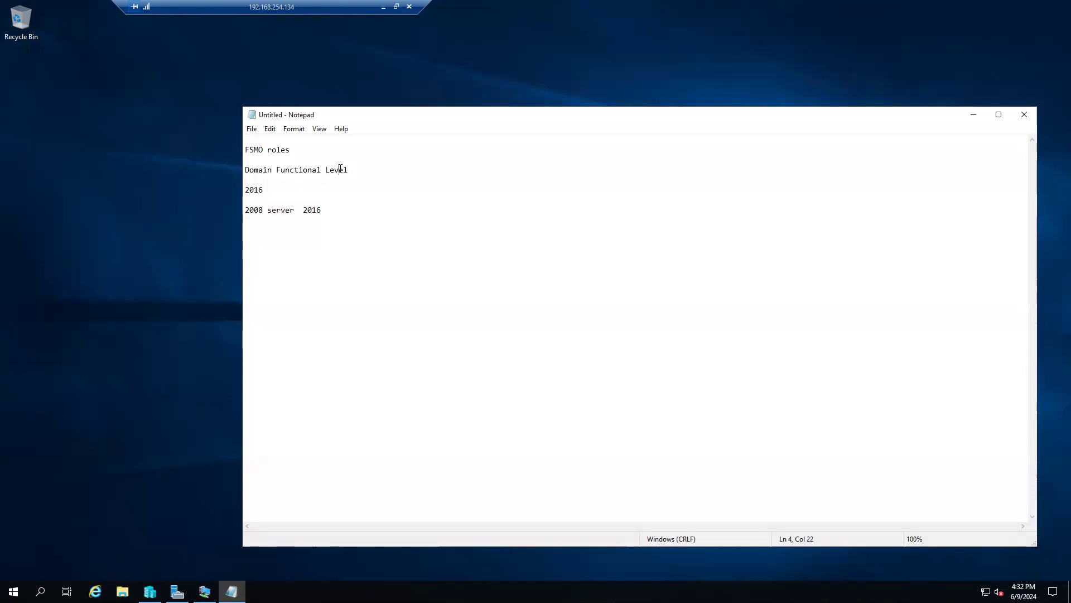
# Step: Change the final line's 2016 to 2012 so it reads '2008 server 2012'
pyautogui.click(326, 216)
pyautogui.moveTo(325, 216); pyautogui.dragTo(234, 215)
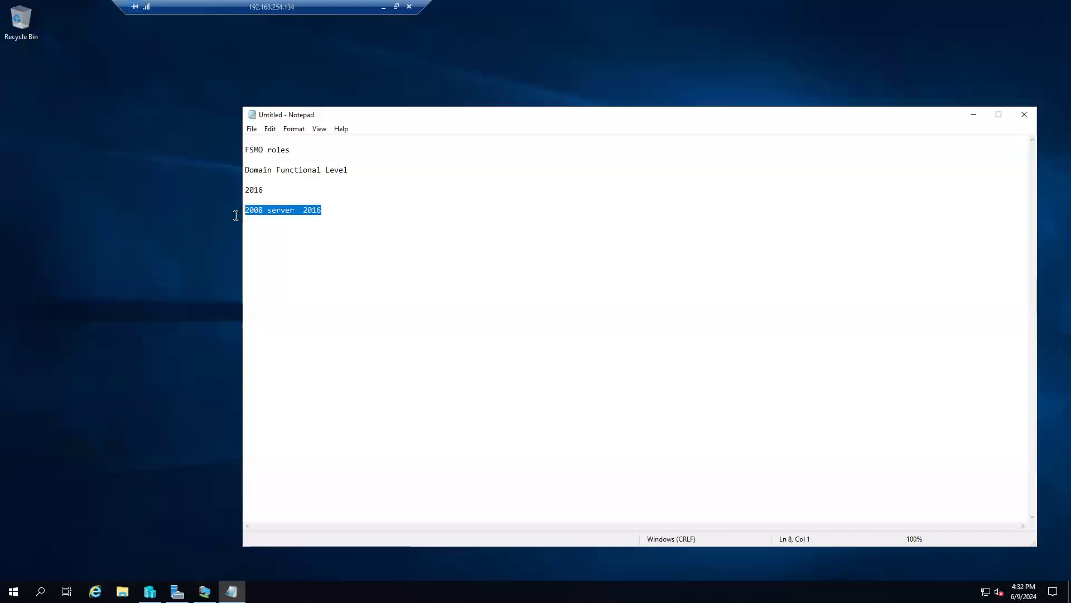
pyautogui.click(267, 212)
pyautogui.click(330, 210)
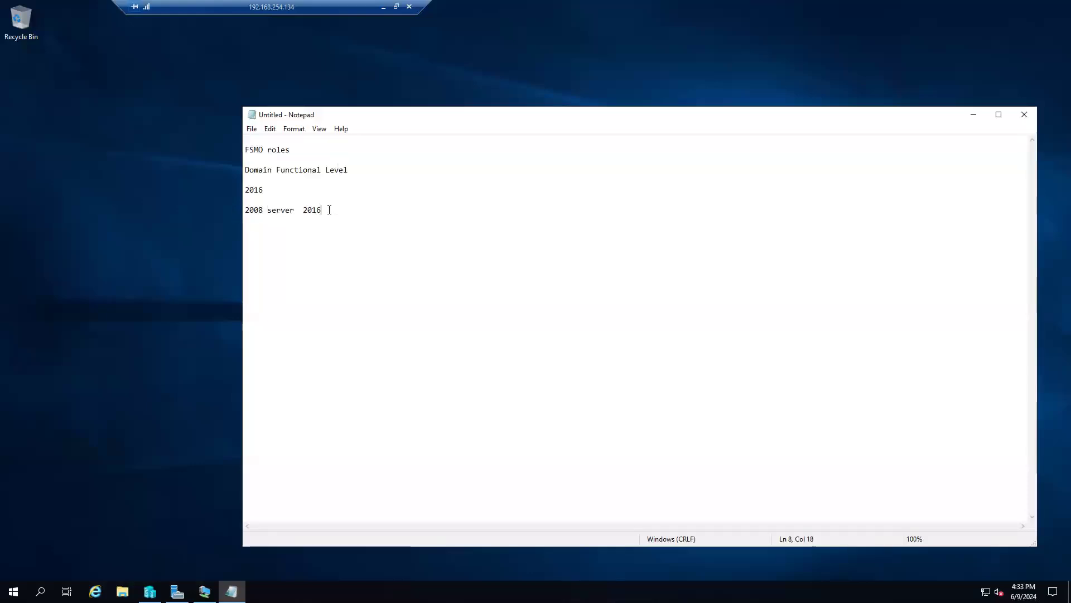
pyautogui.press('BackSpace')
pyautogui.write('2')
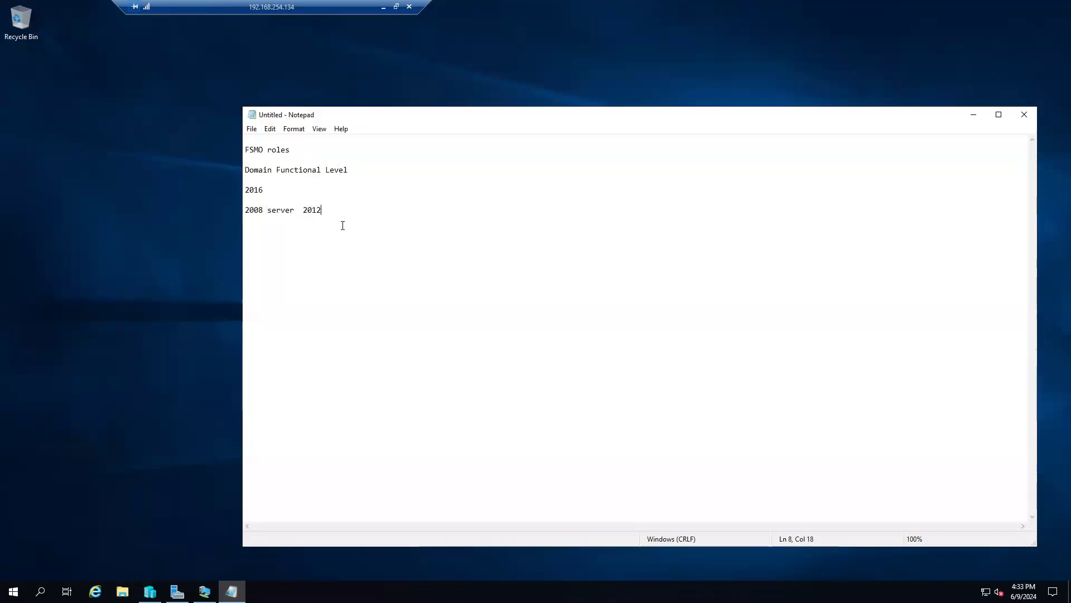
pyautogui.moveTo(326, 210); pyautogui.dragTo(242, 190)
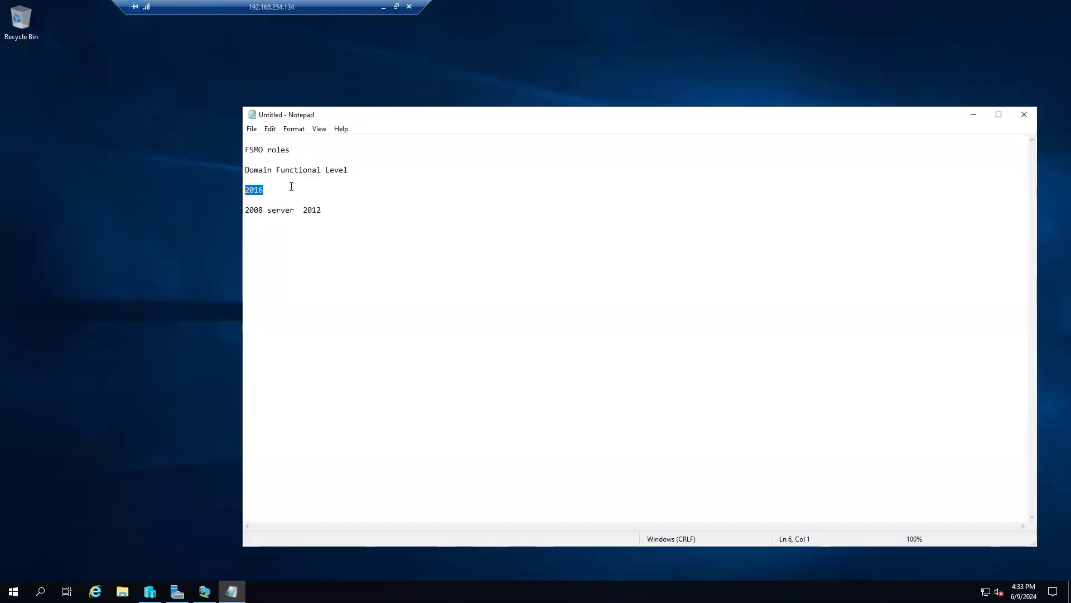
pyautogui.click(326, 211)
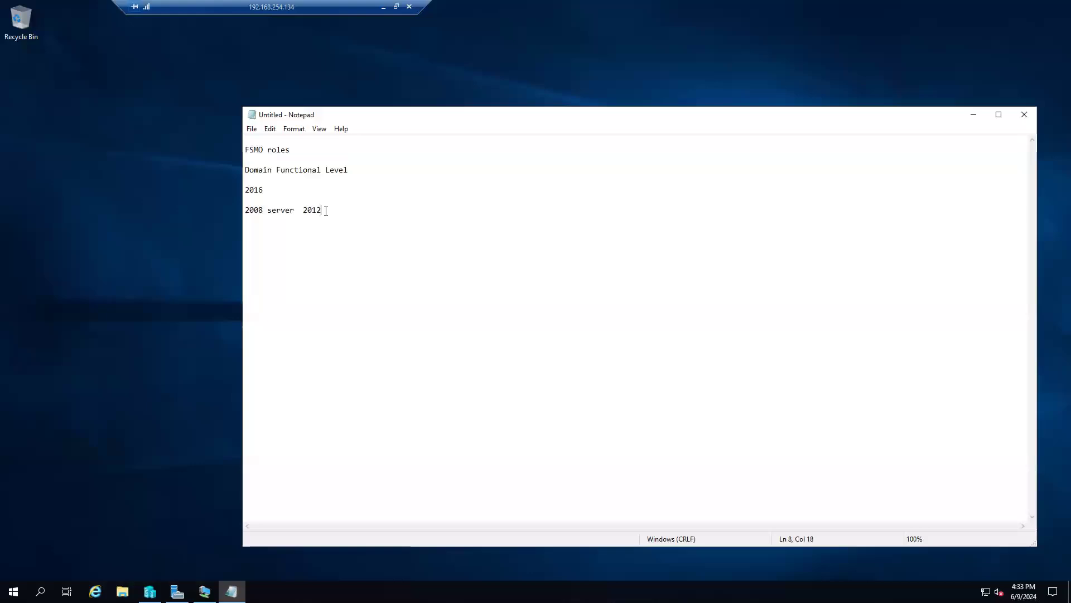
pyautogui.click(177, 592)
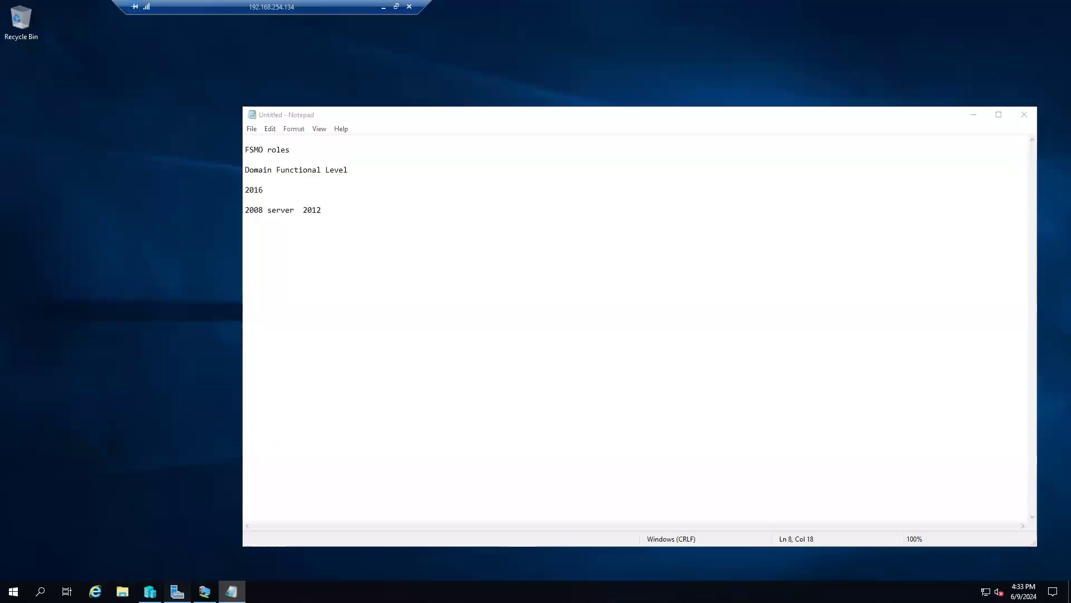
pyautogui.click(149, 592)
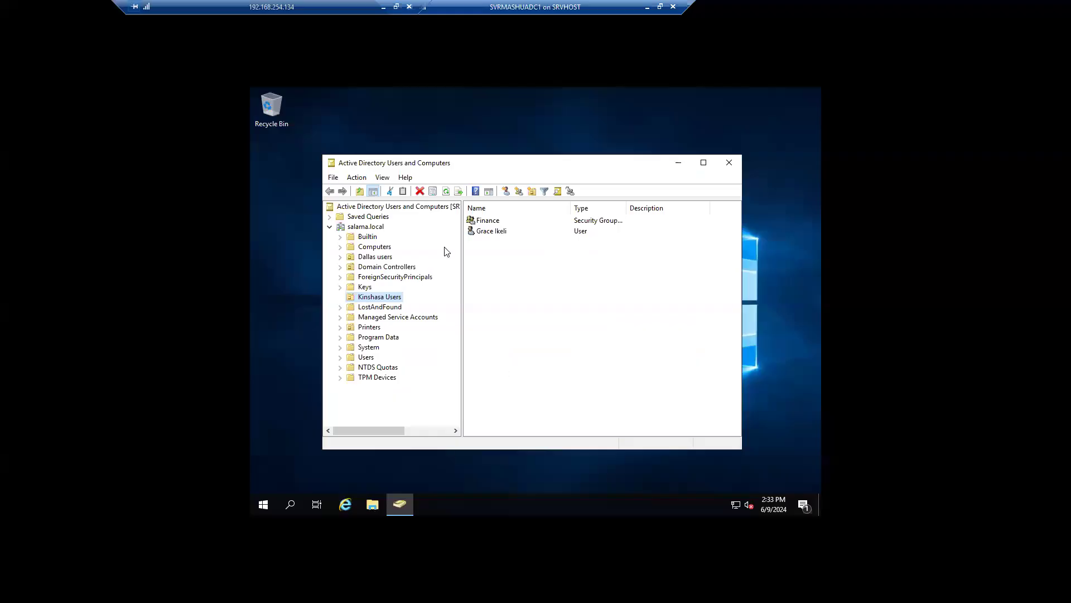
pyautogui.rightClick(368, 227)
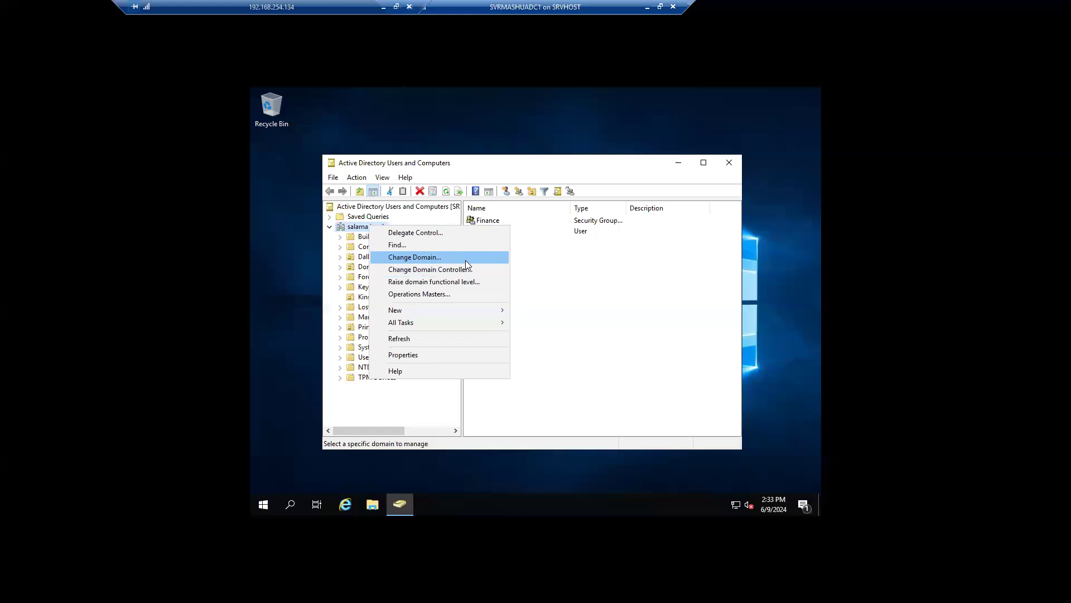
pyautogui.click(487, 281)
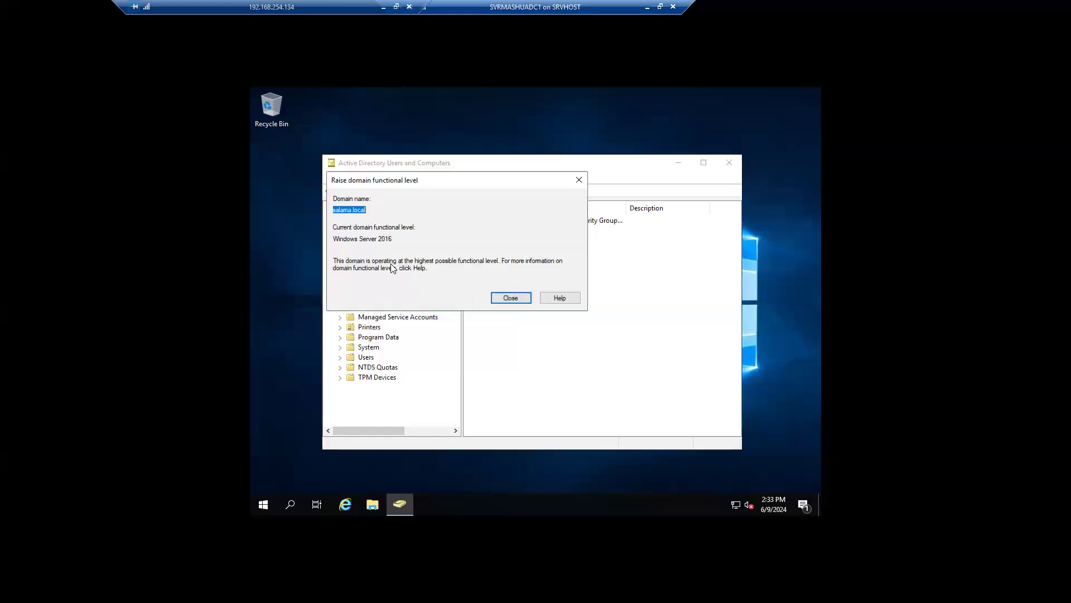
pyautogui.moveTo(393, 239); pyautogui.dragTo(336, 240)
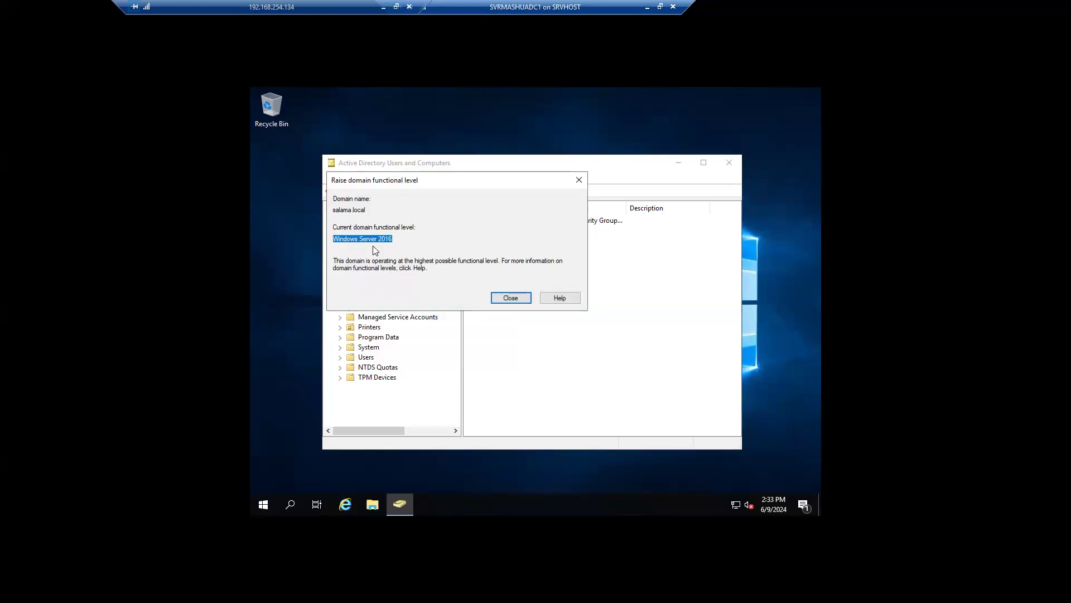
pyautogui.click(413, 240)
pyautogui.moveTo(393, 239); pyautogui.dragTo(356, 240)
pyautogui.moveTo(356, 240); pyautogui.dragTo(329, 240)
pyautogui.moveTo(397, 243); pyautogui.dragTo(332, 240)
pyautogui.moveTo(397, 241); pyautogui.dragTo(341, 238)
pyautogui.moveTo(393, 238); pyautogui.dragTo(321, 240)
pyautogui.moveTo(401, 240); pyautogui.dragTo(324, 245)
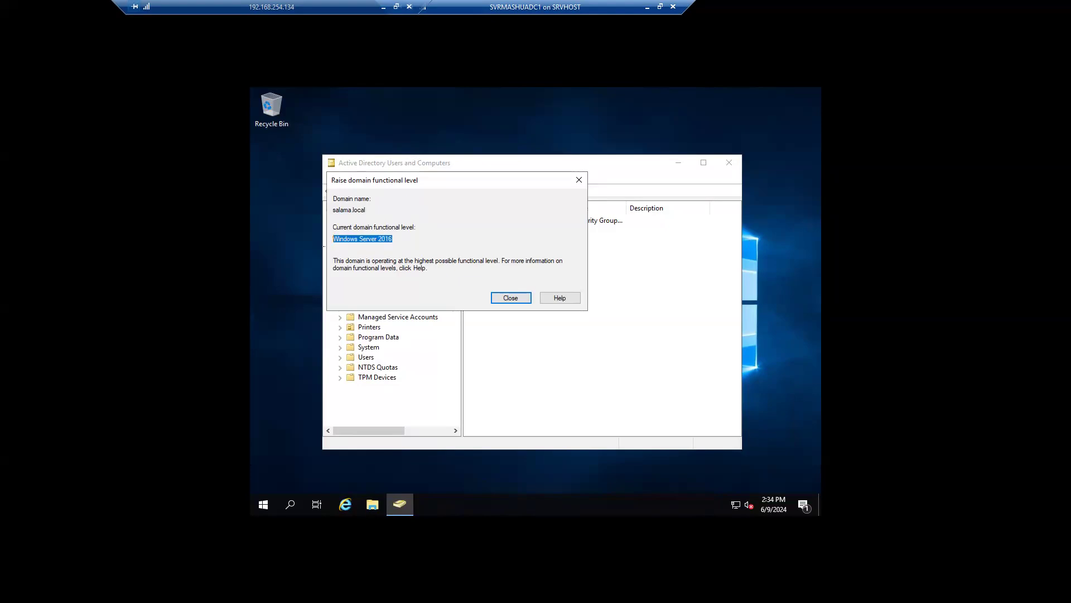
pyautogui.click(573, 180)
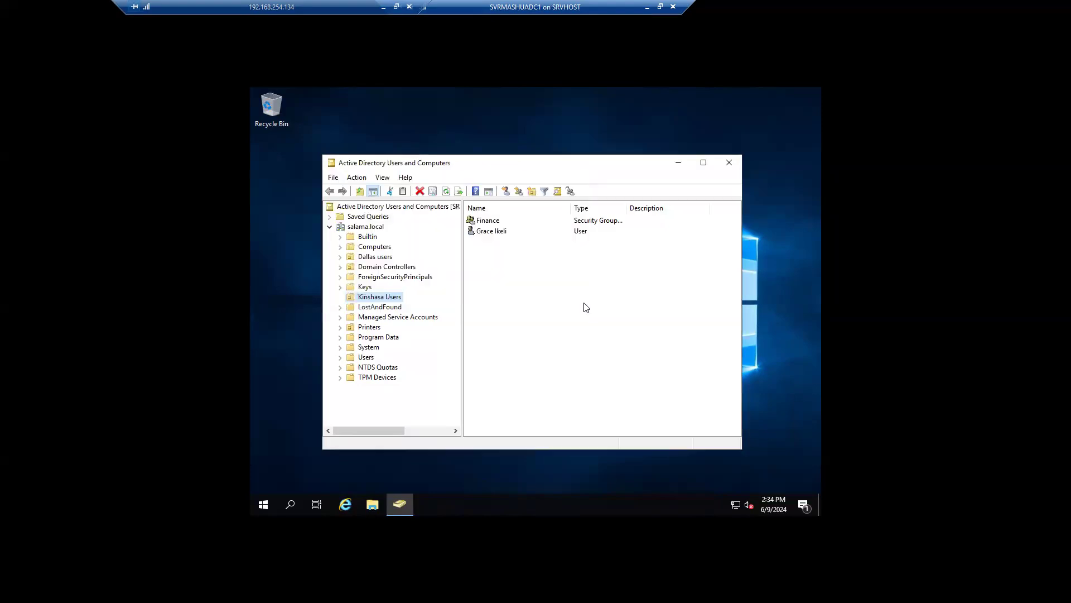
# Step: Review the salama.local actions menu, then minimize the domain controller's connection window
pyautogui.rightClick(376, 227)
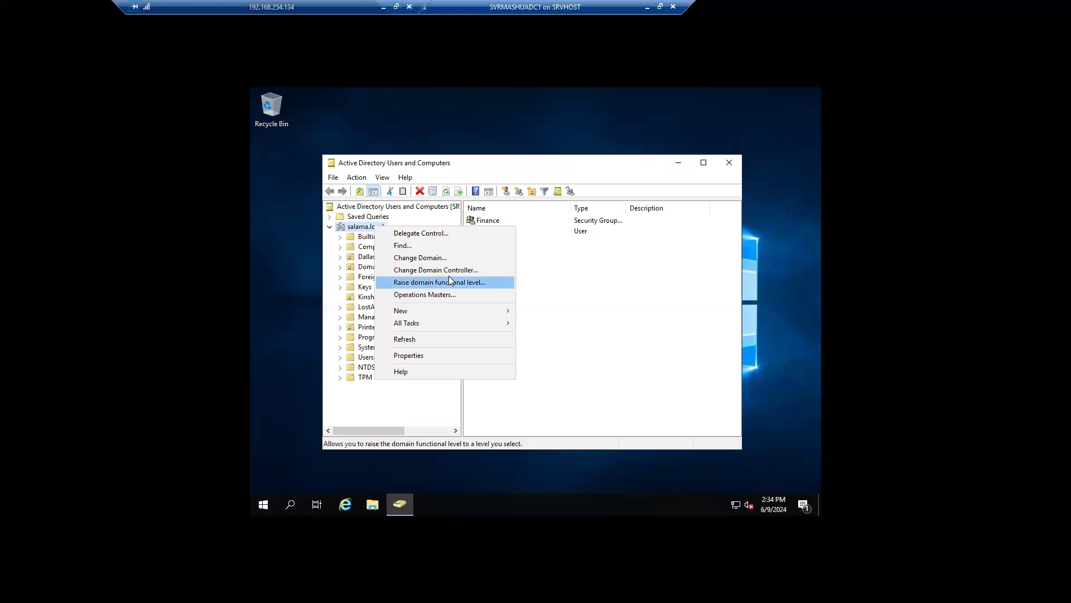
pyautogui.press('Up')
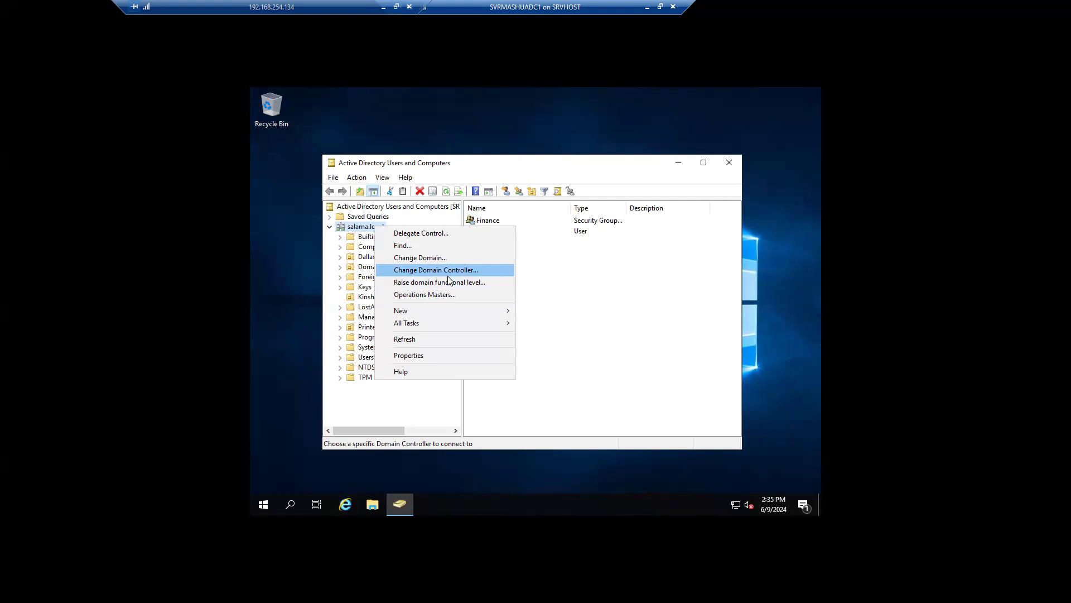
pyautogui.click(647, 7)
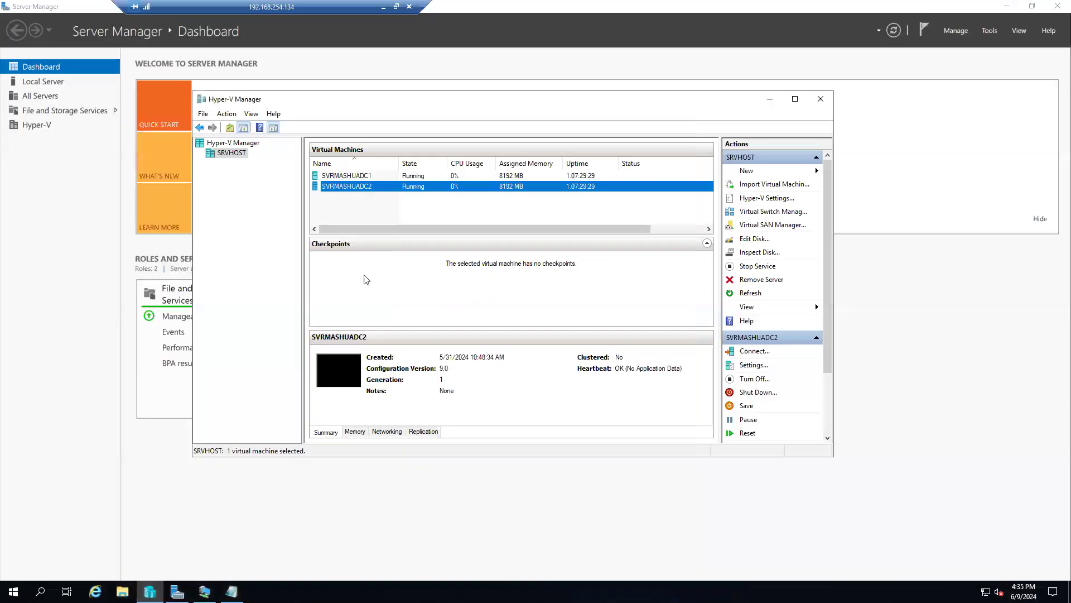
# Step: Delete the functional-level notes and type '1. Schema master' under FSMO roles
pyautogui.click(232, 591)
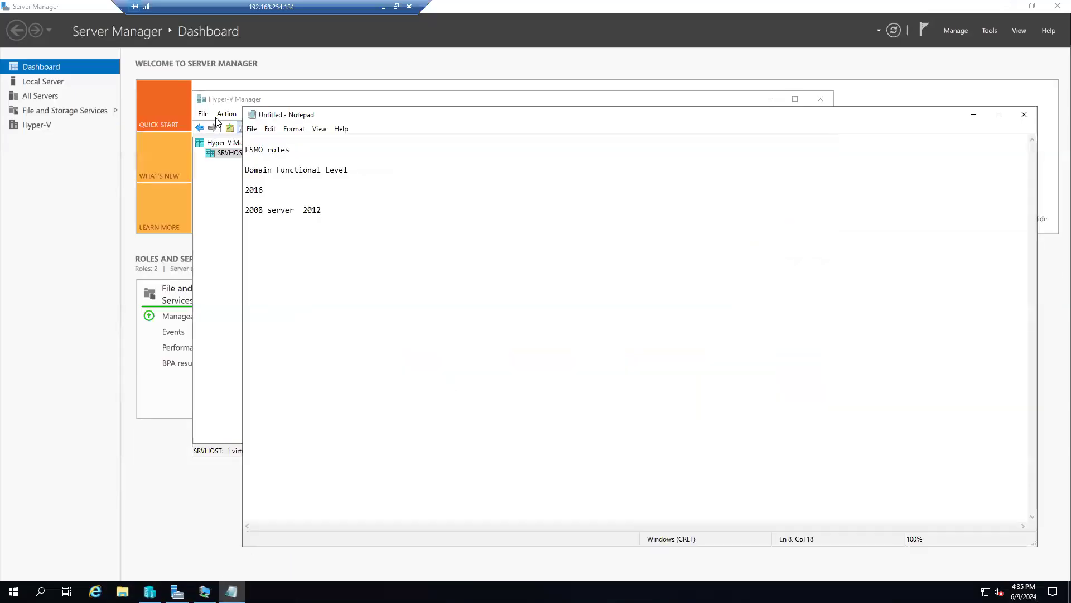
pyautogui.moveTo(354, 210); pyautogui.dragTo(247, 174)
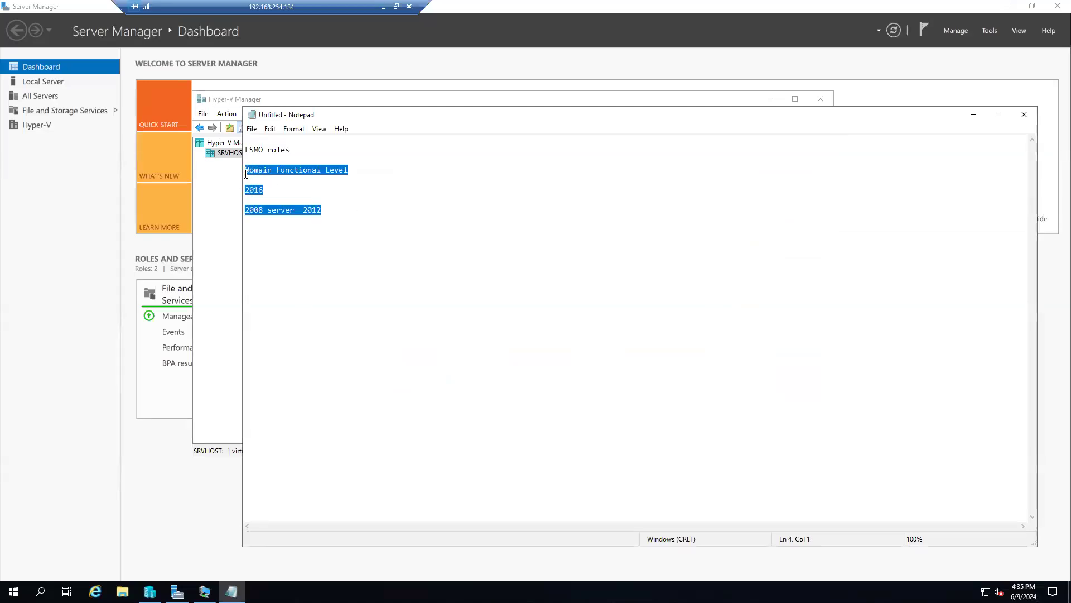
pyautogui.press('Delete')
pyautogui.write('1. Schem')
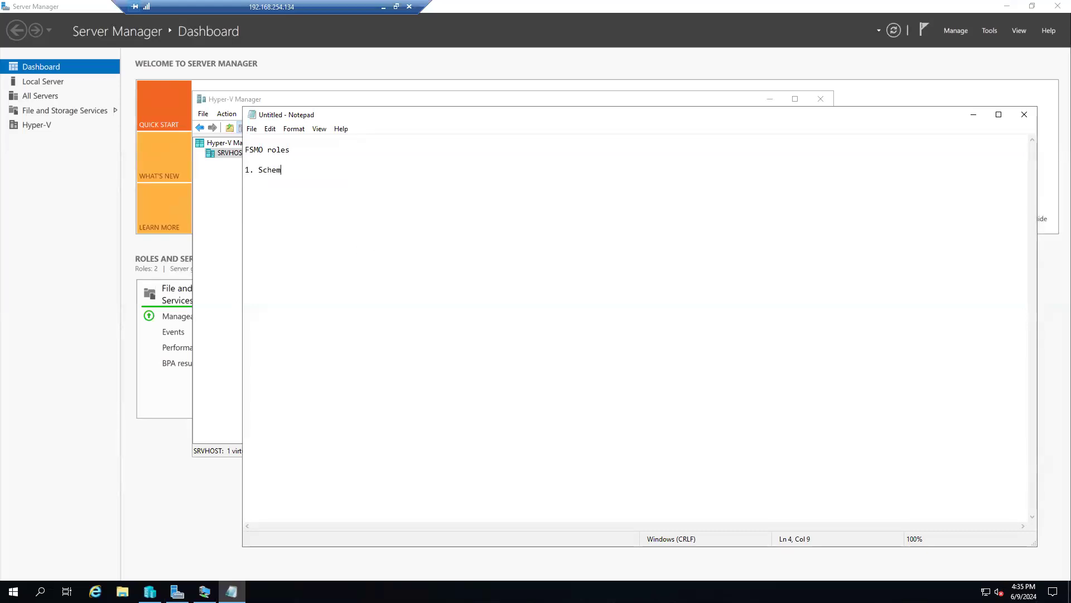
pyautogui.write('a master')
pyautogui.press('Return')
pyautogui.press('Return')
pyautogui.press('Return')
# Step: Add '2. Domain naming master', '3. RID master' and '4. PDC Emulator' to the list
pyautogui.write('2.  Dona')
pyautogui.press('BackSpace')
pyautogui.press('BackSpace')
pyautogui.write('main naming master')
pyautogui.press('Return')
pyautogui.press('Return')
pyautogui.press('Return')
pyautogui.write('3.')
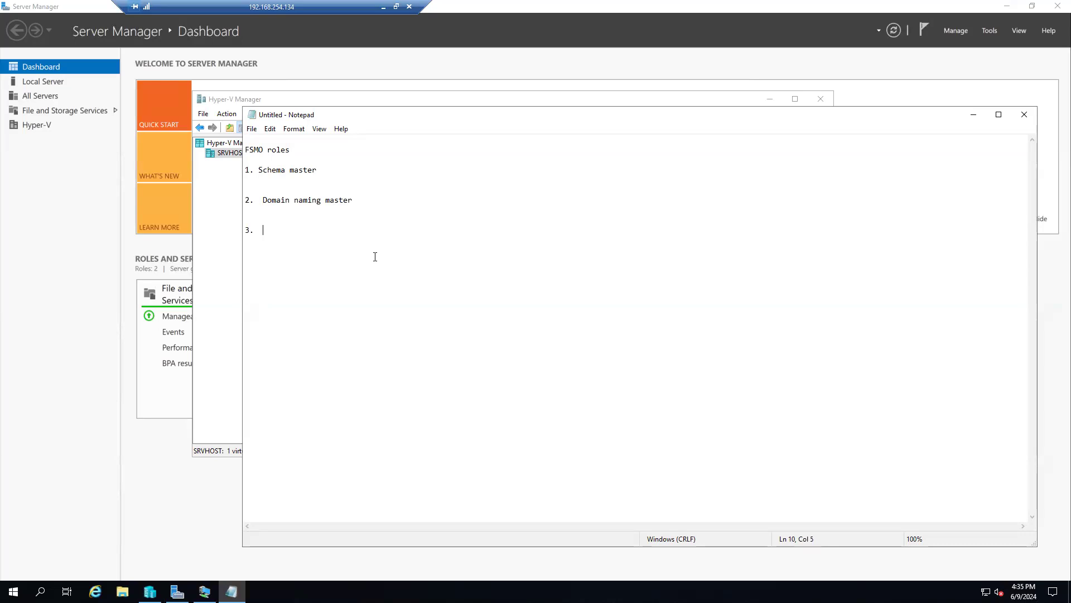
pyautogui.write('  RID master')
pyautogui.press('Return')
pyautogui.press('Return')
pyautogui.press('Return')
pyautogui.write('4.')
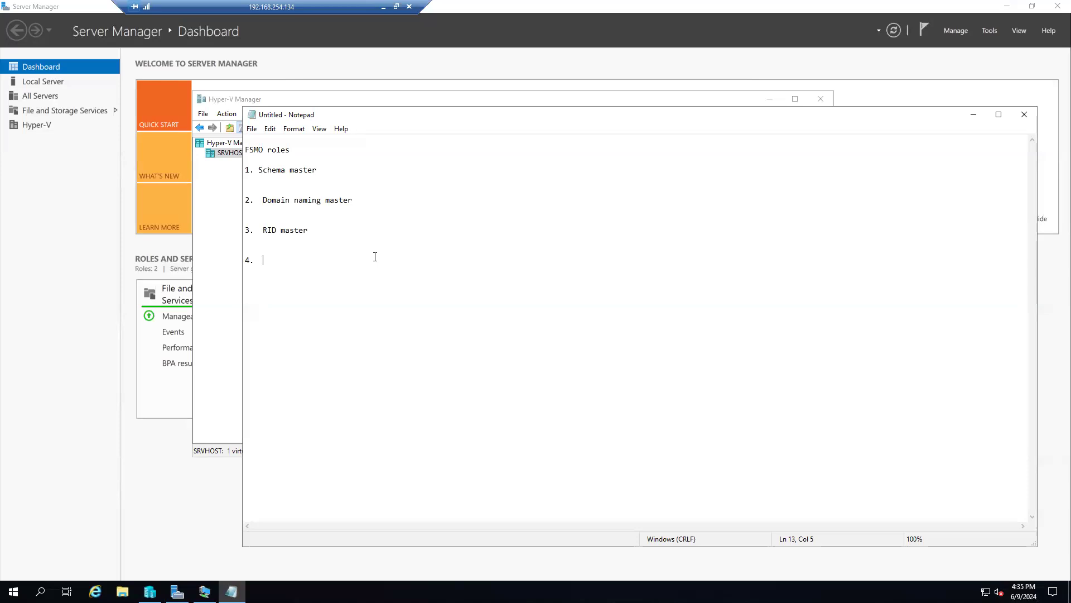
pyautogui.write('PDC Ema')
pyautogui.press('BackSpace')
pyautogui.write('ulator')
# Step: Add '5. Infrastructure master' as the final role
pyautogui.press('Return')
pyautogui.write('5. Infrastructure')
pyautogui.press('BackSpace')
pyautogui.press('BackSpace')
pyautogui.press('BackSpace')
pyautogui.press('BackSpace')
pyautogui.write('ure  matr')
pyautogui.press('BackSpace')
pyautogui.press('BackSpace')
pyautogui.write('ster')
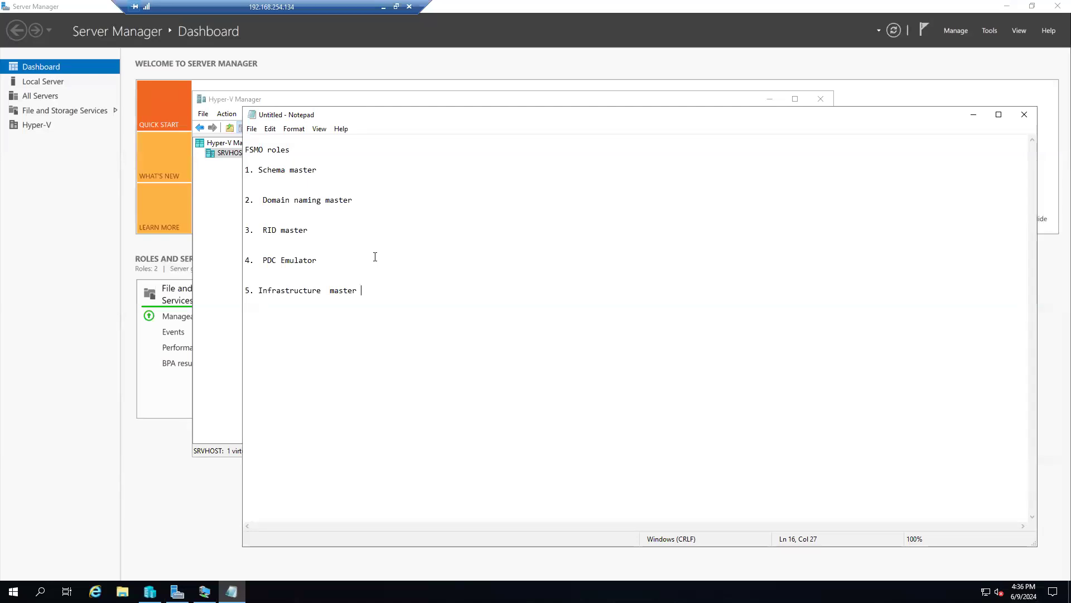
pyautogui.moveTo(317, 260); pyautogui.dragTo(258, 260)
pyautogui.click(337, 258)
# Step: Append '(domain principal)' to PDC Emulator, then highlight Schema master and Domain naming master
pyautogui.write('(domain principal)')
pyautogui.moveTo(276, 260); pyautogui.dragTo(267, 260)
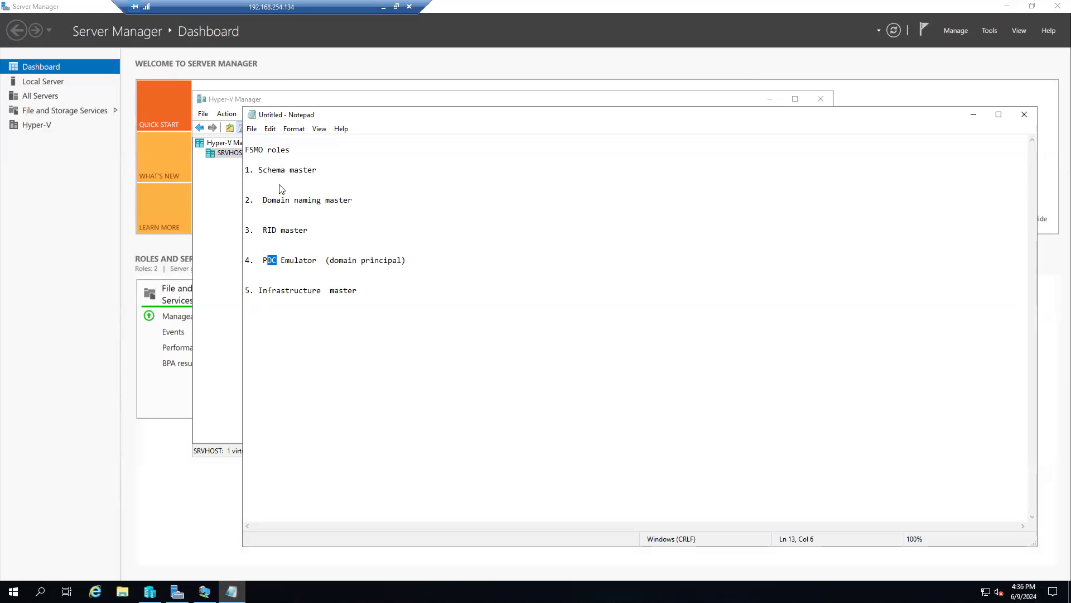
pyautogui.click(324, 173)
pyautogui.hotkey('ctrl', 'shift', 'Left')
pyautogui.hotkey('ctrl', 'shift', 'Left')
pyautogui.hotkey('ctrl', 'shift', 'Left')
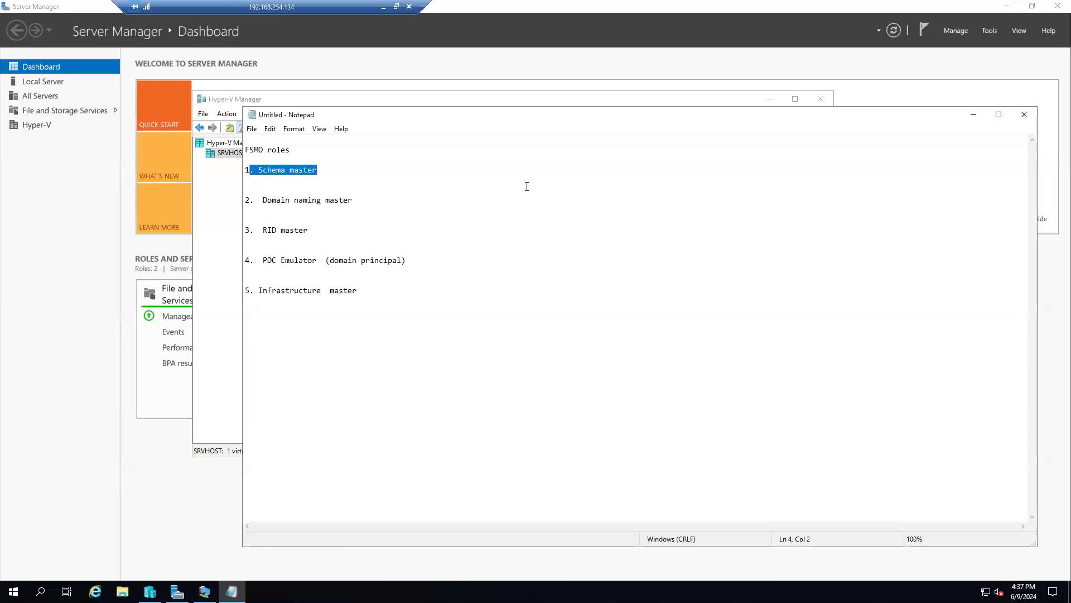
pyautogui.click(322, 173)
pyautogui.moveTo(322, 173); pyautogui.dragTo(245, 174)
pyautogui.moveTo(353, 201); pyautogui.dragTo(263, 202)
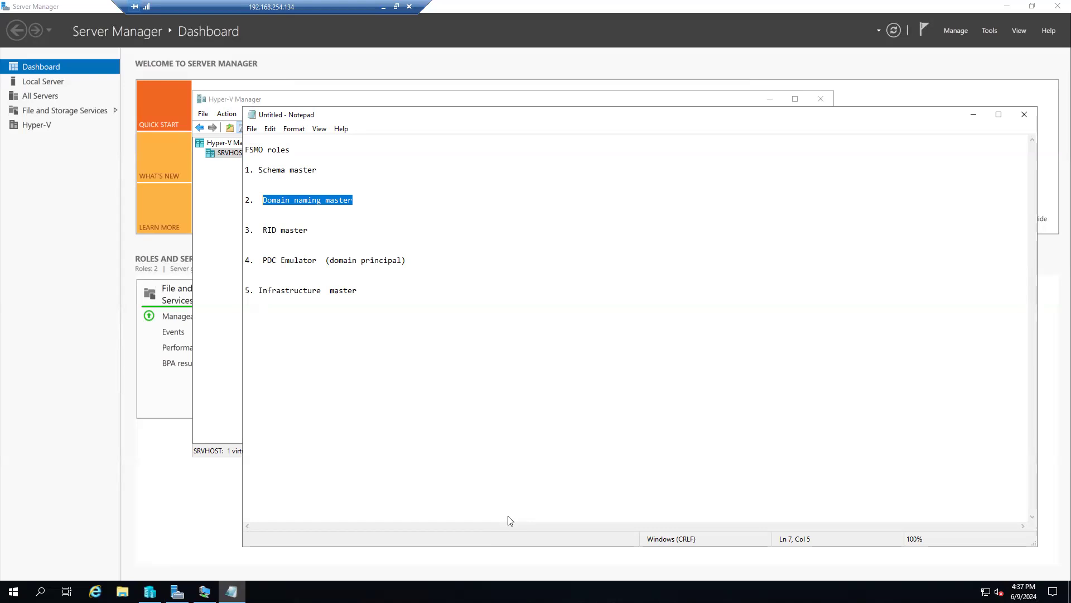
pyautogui.click(351, 219)
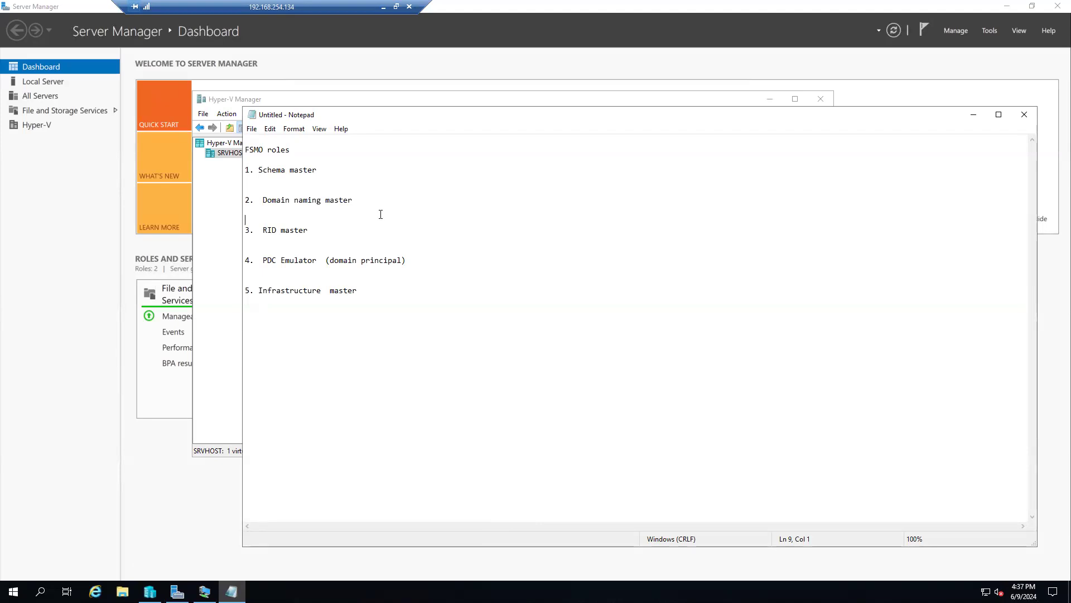
pyautogui.click(498, 317)
# Step: Below the roles list, type a domain line 'salama.net mashua.com'
pyautogui.press('Return')
pyautogui.press('Return')
pyautogui.press('Return')
pyautogui.write('salama.net       mashua.com')
pyautogui.hotkey('shift', 'Home')
pyautogui.click(312, 331)
pyautogui.moveTo(294, 331); pyautogui.dragTo(321, 332)
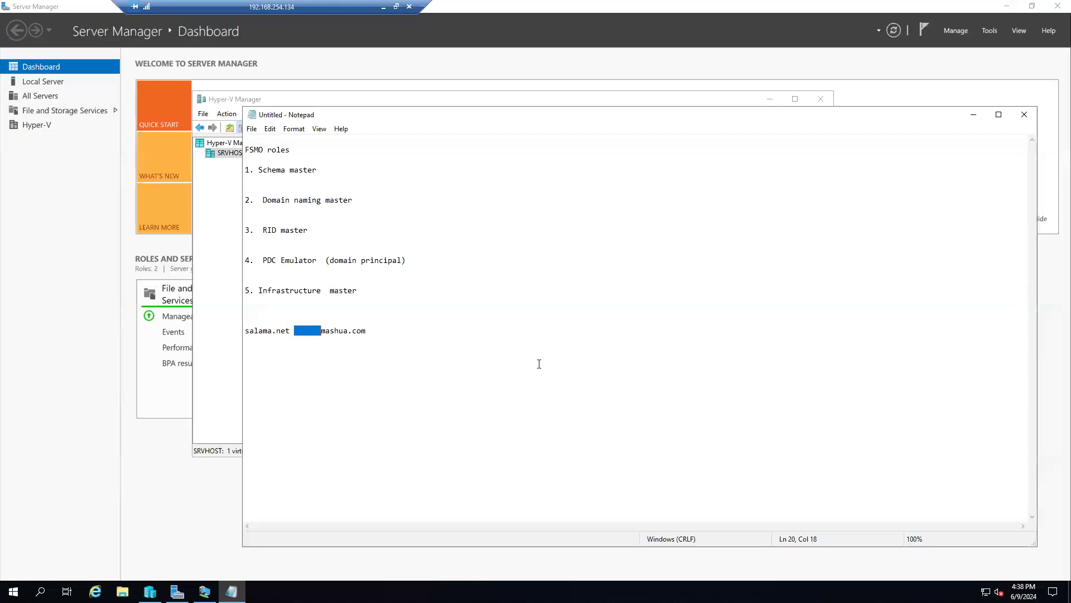
# Step: Add 'dallas.mashua.com' on a new line beneath mashua.com
pyautogui.click(313, 333)
pyautogui.moveTo(375, 330); pyautogui.dragTo(268, 330)
pyautogui.click(386, 339)
pyautogui.keyDown('shift'); pyautogui.click(270, 307); pyautogui.keyUp('shift')
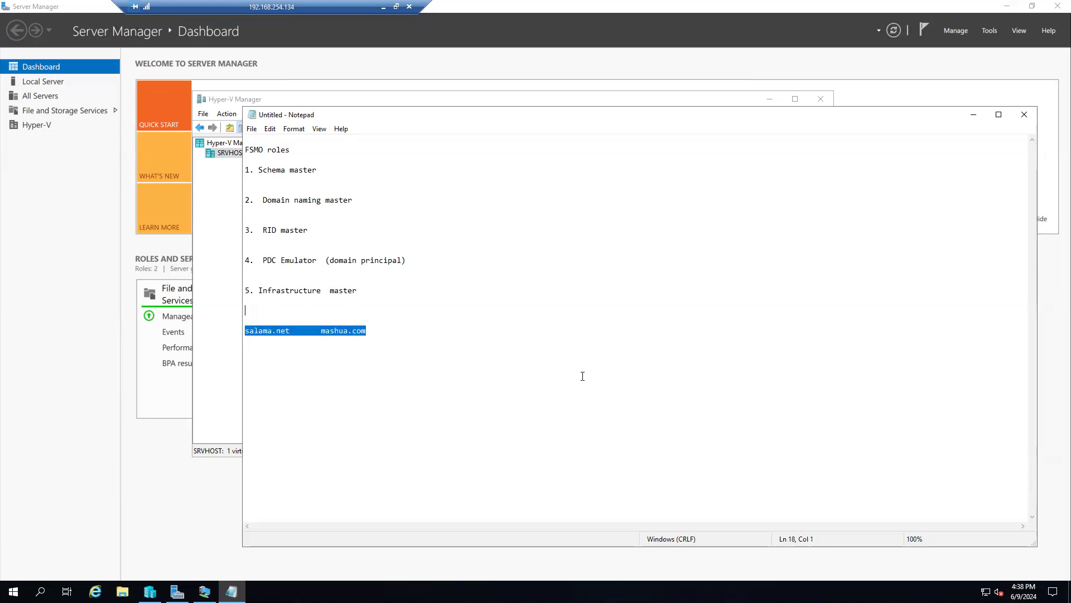
pyautogui.click(385, 380)
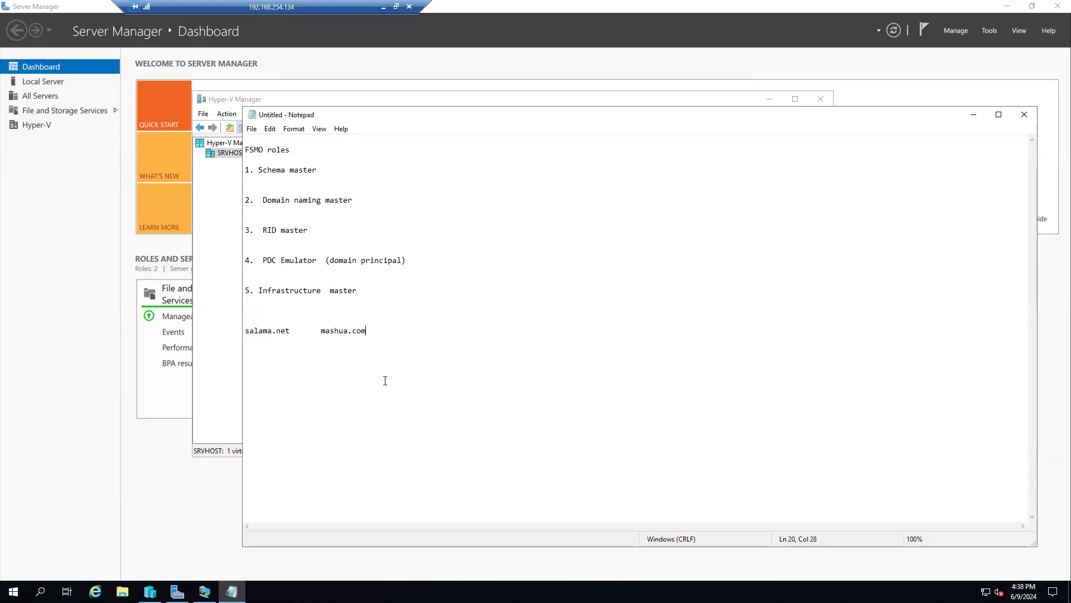
pyautogui.press('Return')
pyautogui.write('dallas.mashua.com')
# Step: Highlight mashua.com, dallas.mashua.com and salama.net, ending with both domain lines selected
pyautogui.moveTo(424, 344); pyautogui.dragTo(323, 331)
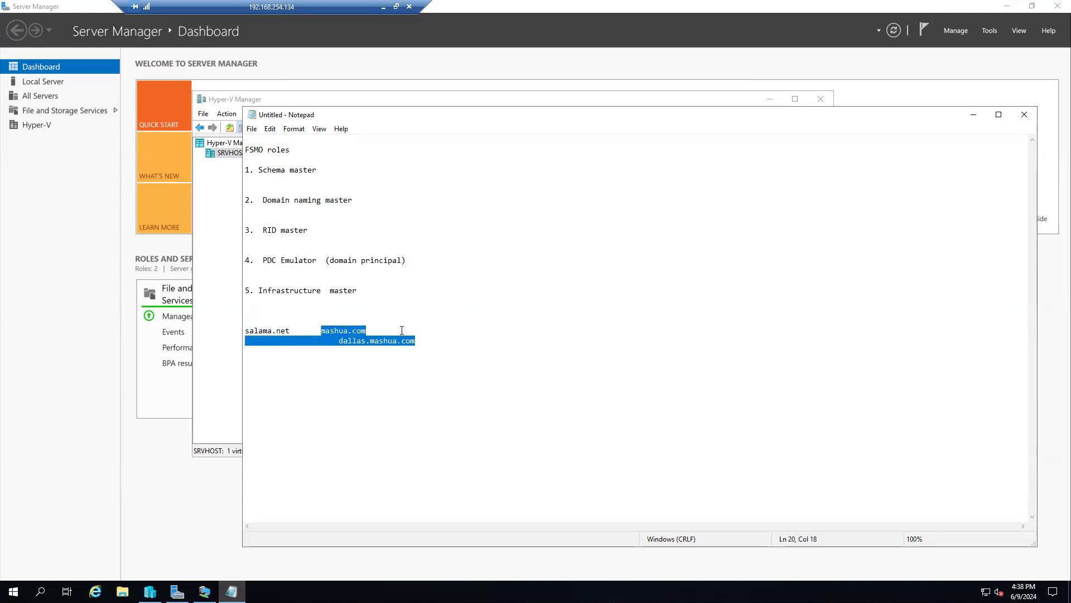
pyautogui.click(347, 340)
pyautogui.moveTo(321, 333); pyautogui.dragTo(394, 360)
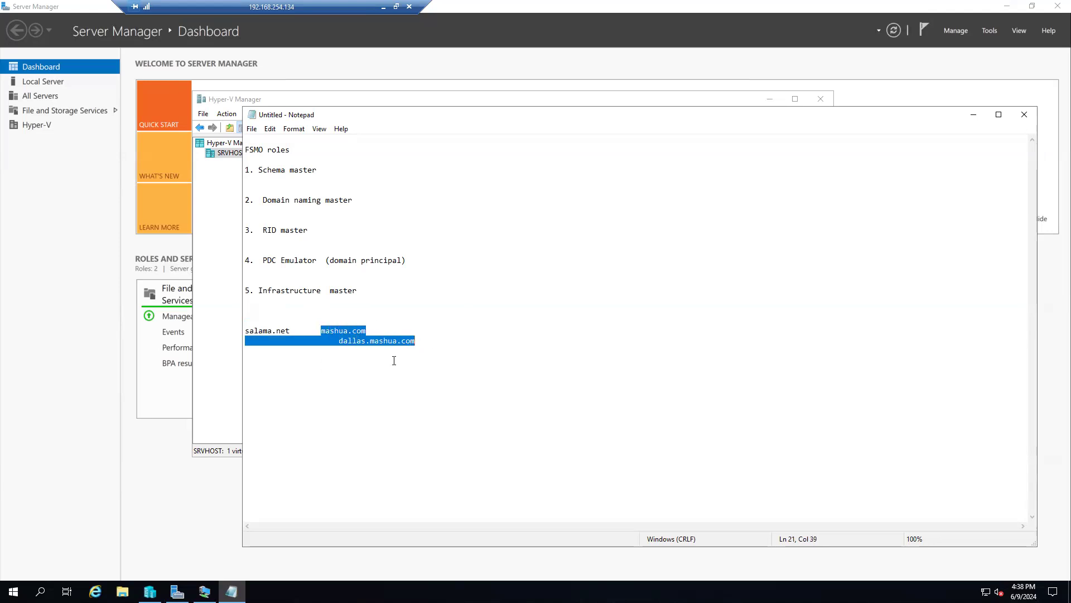
pyautogui.click(358, 347)
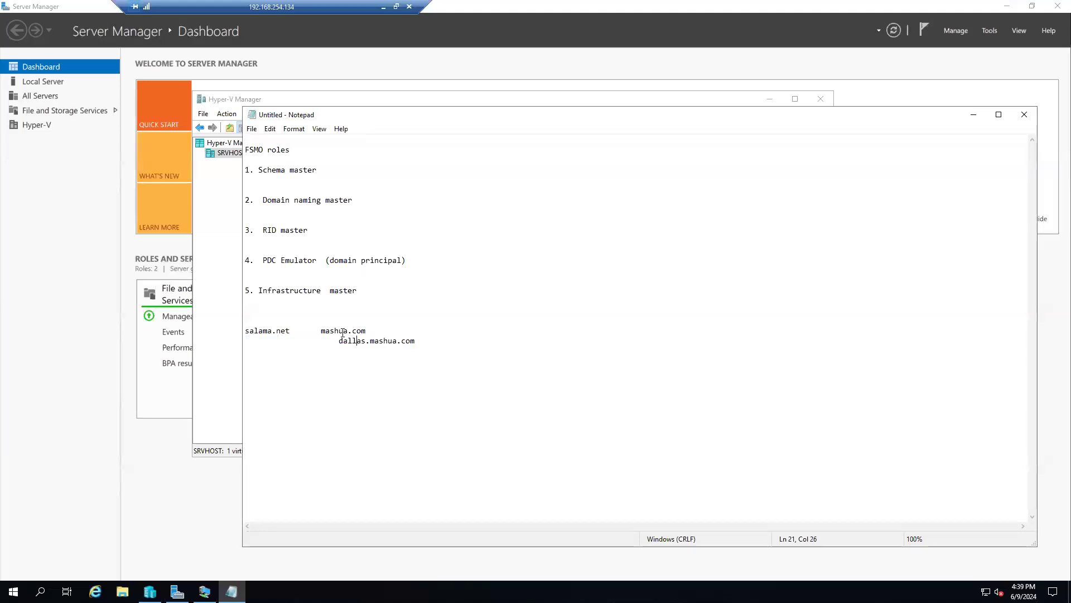
pyautogui.moveTo(418, 342); pyautogui.dragTo(321, 330)
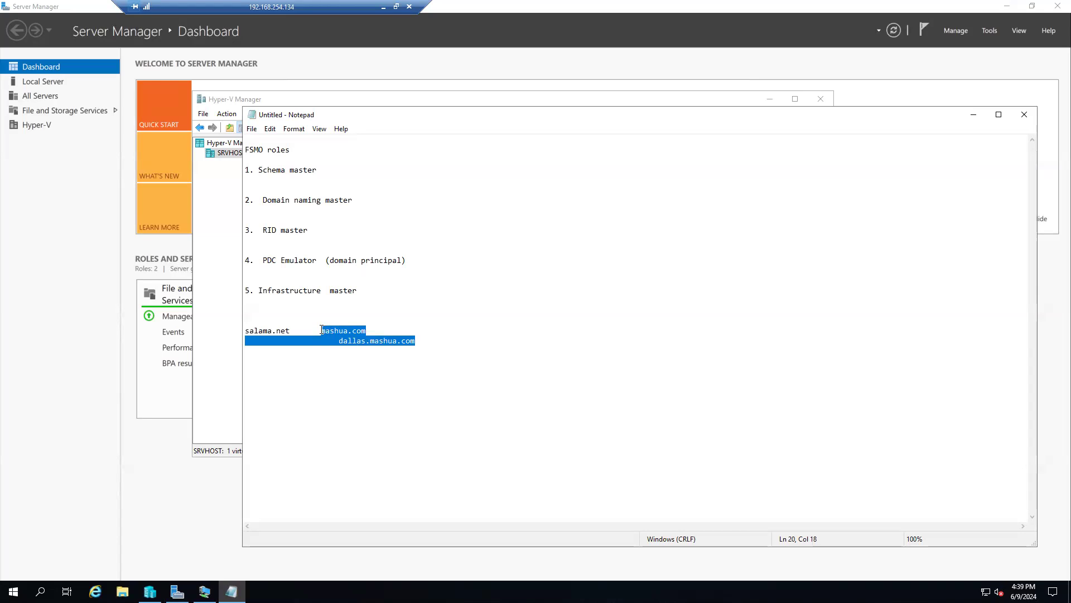
pyautogui.click(412, 352)
pyautogui.moveTo(417, 341); pyautogui.dragTo(342, 329)
pyautogui.moveTo(299, 330); pyautogui.dragTo(248, 330)
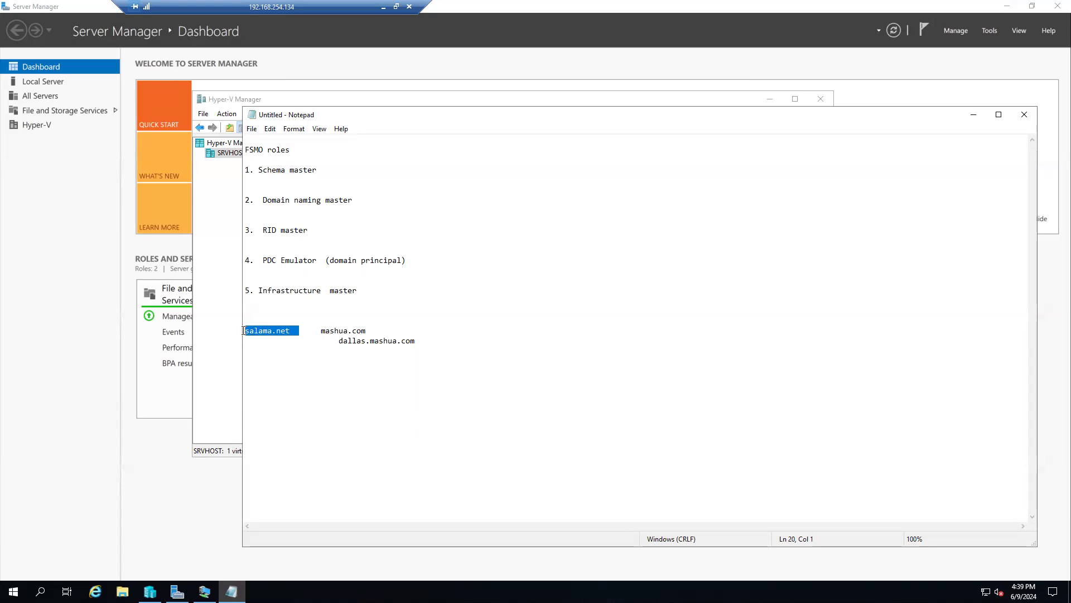
pyautogui.moveTo(442, 349); pyautogui.dragTo(246, 330)
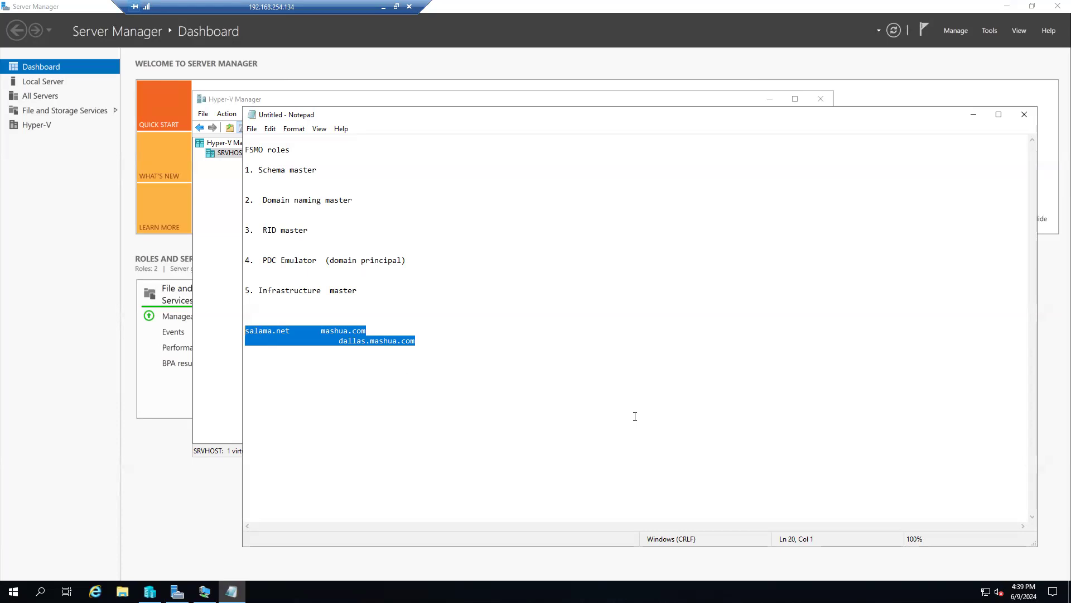
# Step: Delete both domain lines and type a sample domain using 'com.', '.cd.' and 'adidja'
pyautogui.press('Delete')
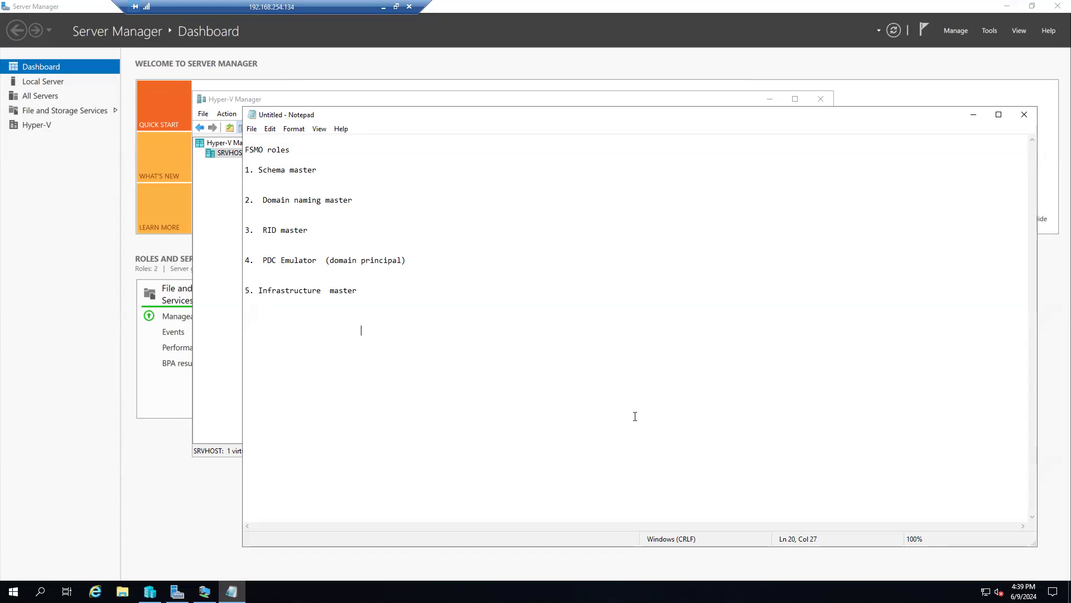
pyautogui.write('.')
pyautogui.write('com.   .cd.')
pyautogui.moveTo(417, 330); pyautogui.dragTo(409, 331)
pyautogui.click(397, 330)
pyautogui.write('adidja.cd.')
# Step: Select the sample domain text and erase it
pyautogui.doubleClick(434, 331)
pyautogui.moveTo(437, 331); pyautogui.dragTo(406, 332)
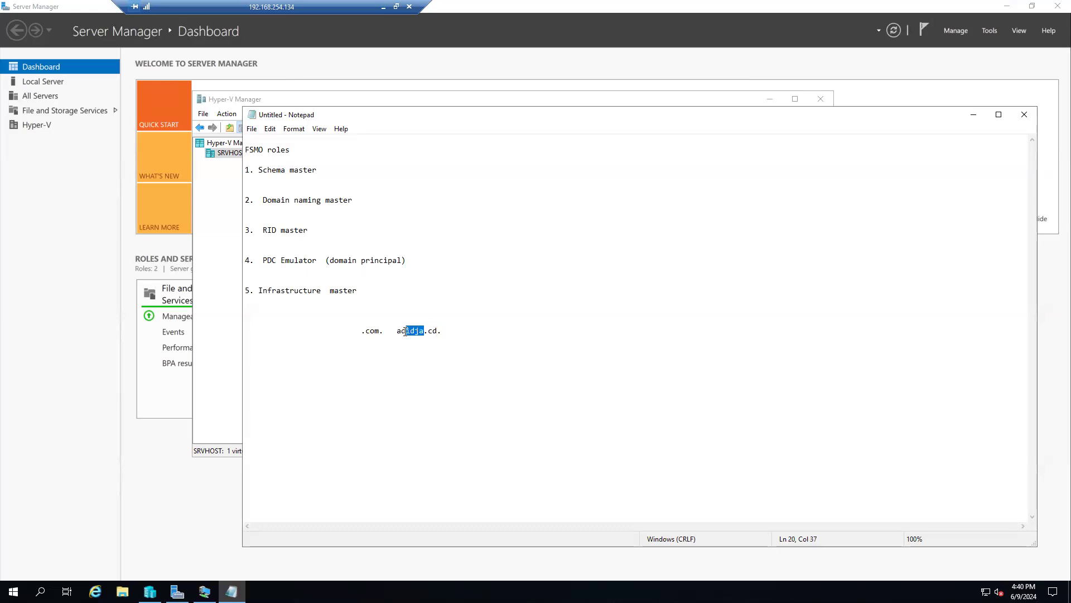
pyautogui.doubleClick(434, 331)
pyautogui.click(452, 342)
pyautogui.moveTo(452, 342); pyautogui.dragTo(392, 347)
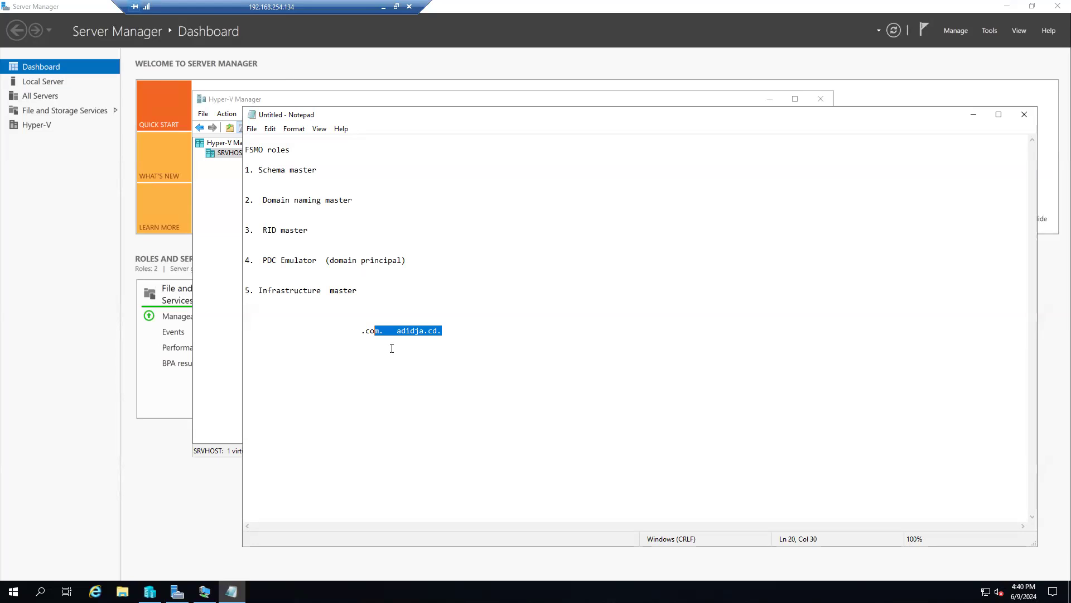
pyautogui.press('BackSpace')
pyautogui.press('BackSpace')
pyautogui.press('BackSpace')
pyautogui.press('BackSpace')
# Step: Add a 'SID' note on the line below RID master
pyautogui.click(361, 201)
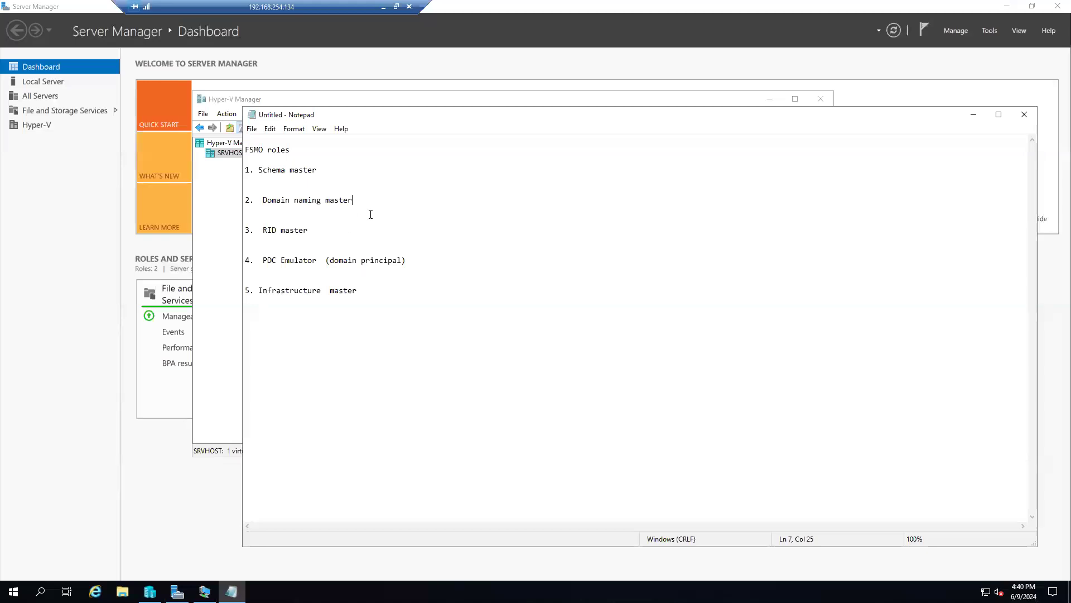
pyautogui.click(347, 249)
pyautogui.click(309, 239)
pyautogui.write('SID')
# Step: Add a '- password' note below PDC Emulator and start a new line
pyautogui.click(304, 273)
pyautogui.write('- password')
pyautogui.press('Return')
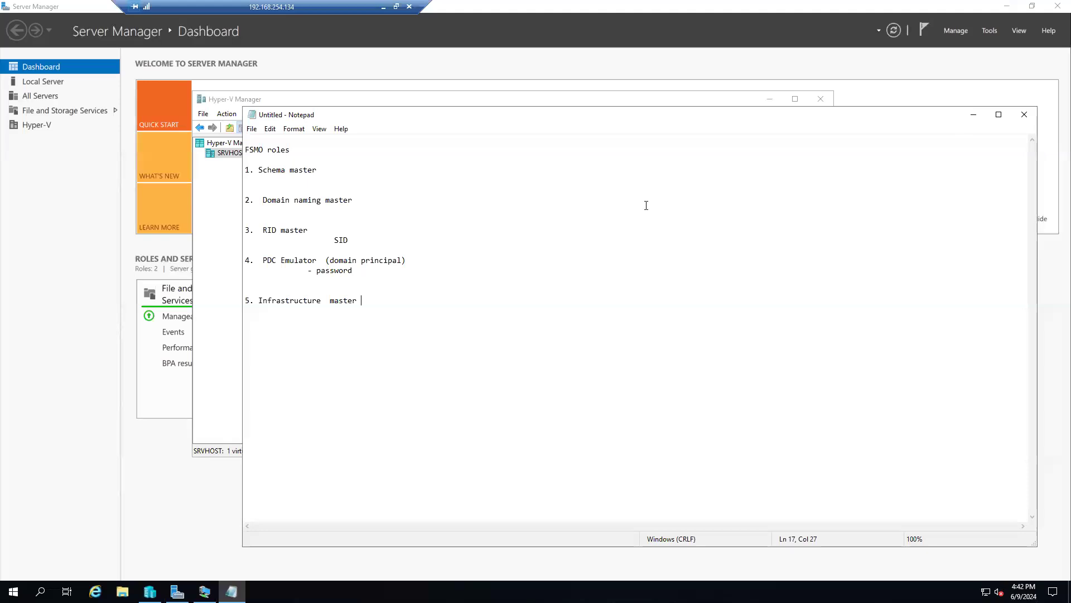
# Step: Add a '- synchronization' line under PDC Emulator, above its '- password' note, then select the PDC Emulator name
pyautogui.hotkey('ctrl', 'shift', 'Home')
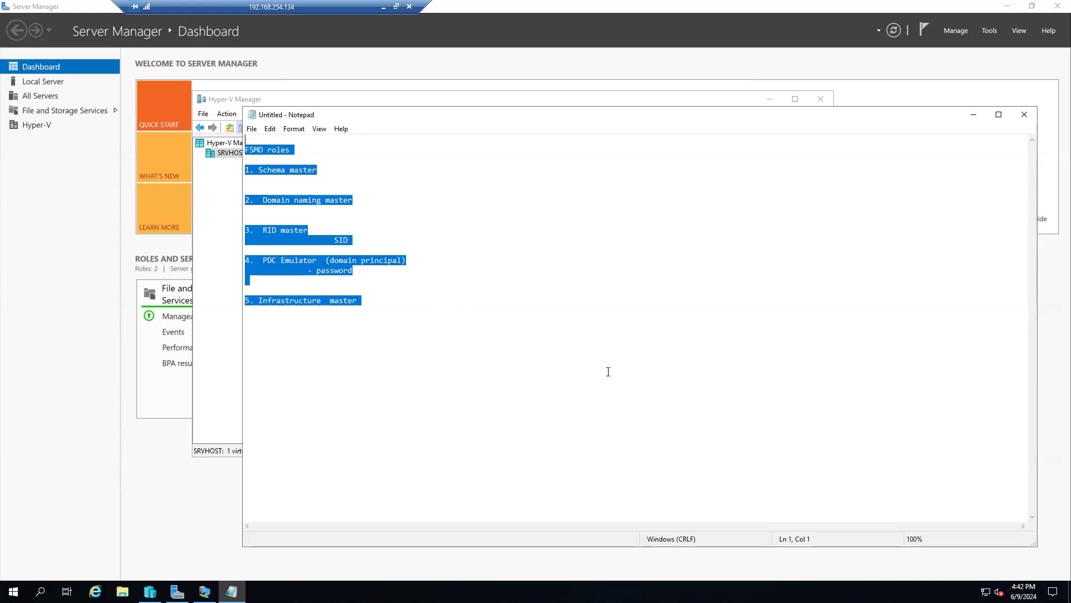
pyautogui.click(406, 306)
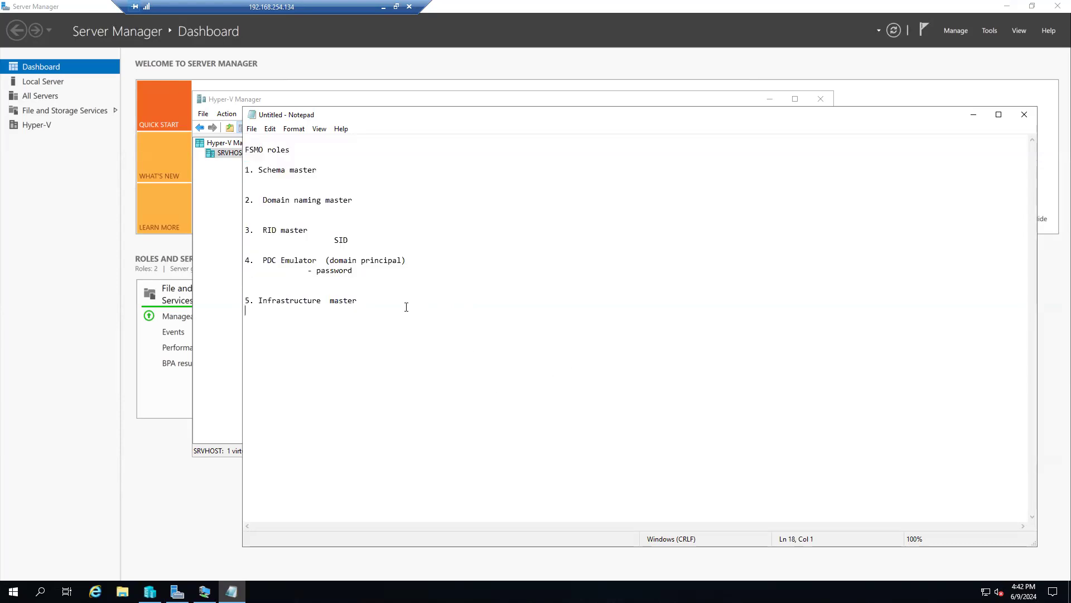
pyautogui.click(392, 271)
pyautogui.press('Return')
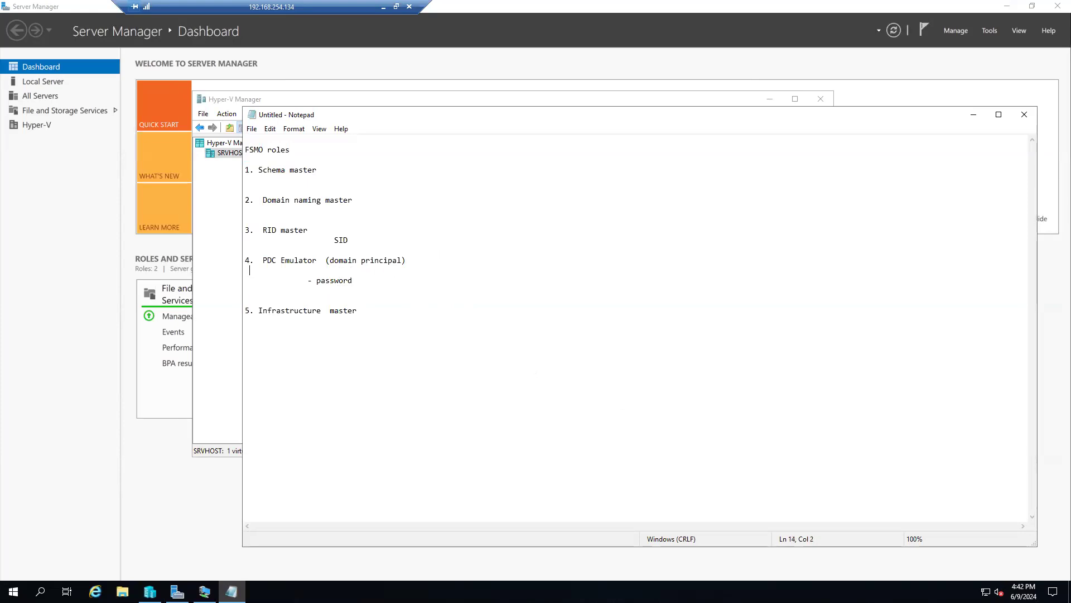
pyautogui.write('-  ')
pyautogui.write('symc')
pyautogui.press('BackSpace')
pyautogui.press('BackSpace')
pyautogui.write('nchros')
pyautogui.write('ination')
pyautogui.moveTo(322, 260); pyautogui.dragTo(263, 254)
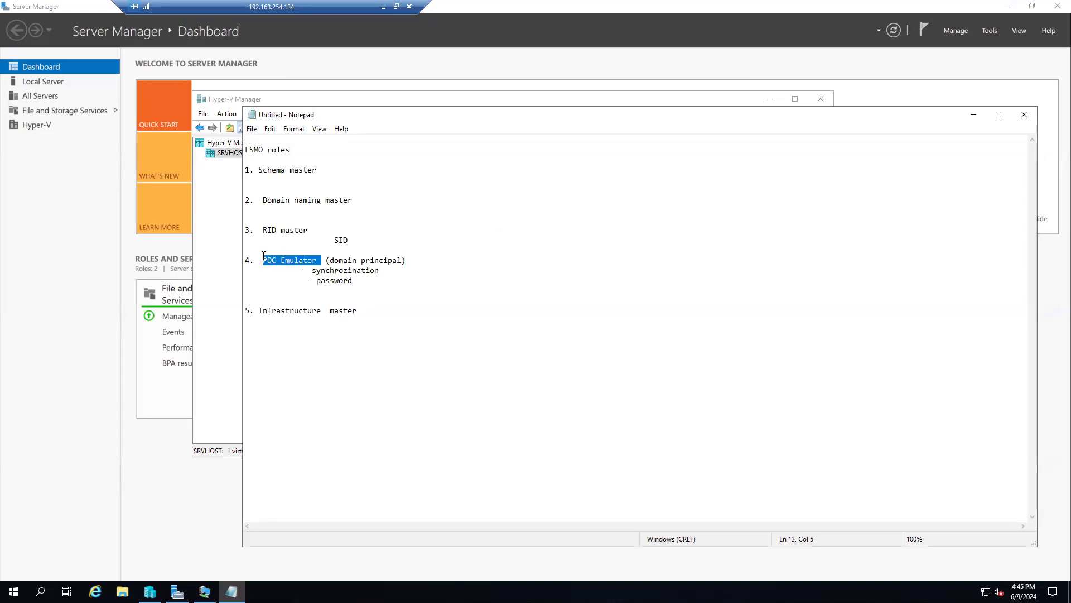
# Step: Highlight the five FSMO role items in the notes, then minimize Notepad to reveal Hyper-V Manager
pyautogui.moveTo(374, 312); pyautogui.dragTo(250, 150)
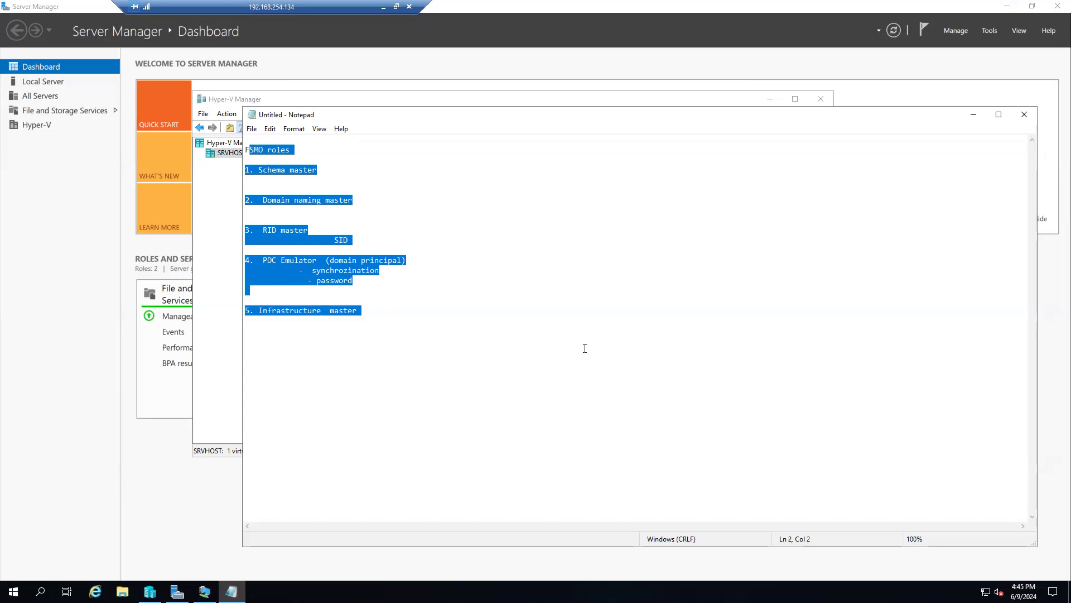
pyautogui.moveTo(462, 359); pyautogui.dragTo(232, 105)
pyautogui.click(531, 396)
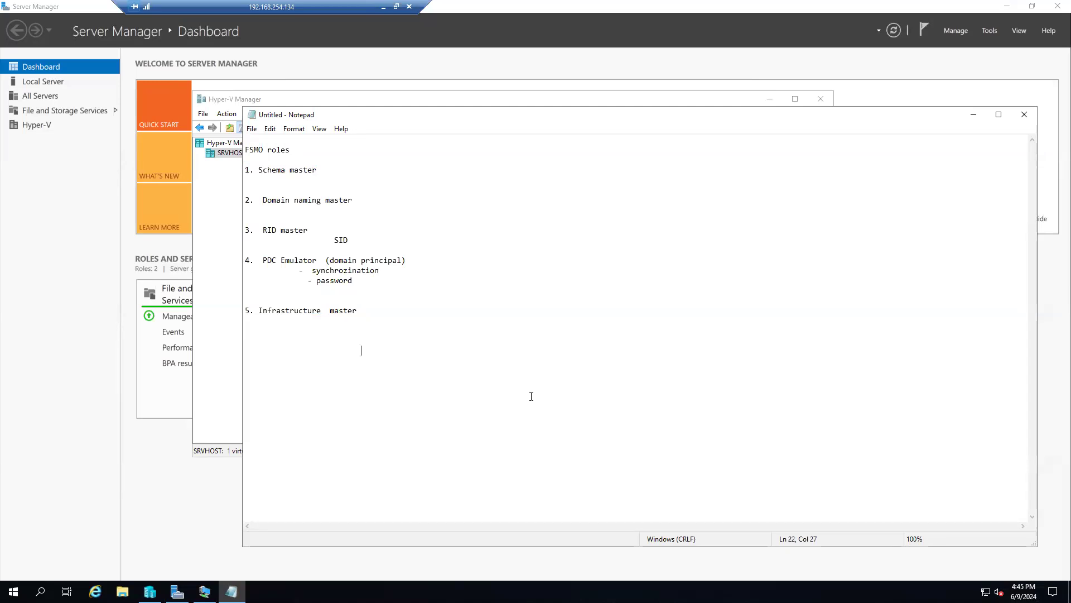
pyautogui.moveTo(368, 199); pyautogui.dragTo(233, 164)
pyautogui.moveTo(372, 324); pyautogui.dragTo(245, 230)
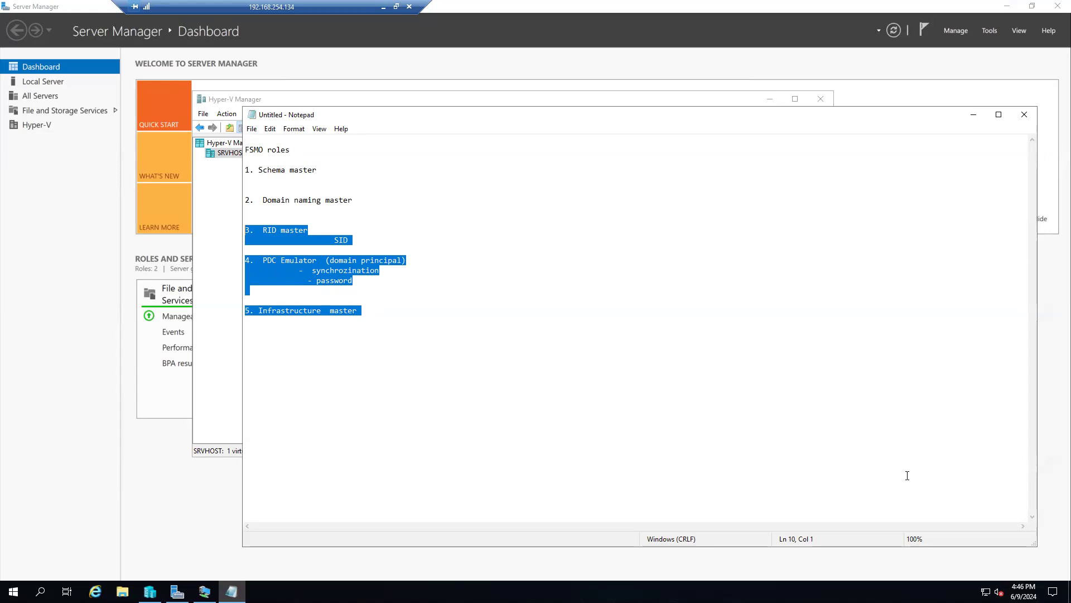
pyautogui.click(384, 313)
pyautogui.moveTo(383, 314); pyautogui.dragTo(245, 161)
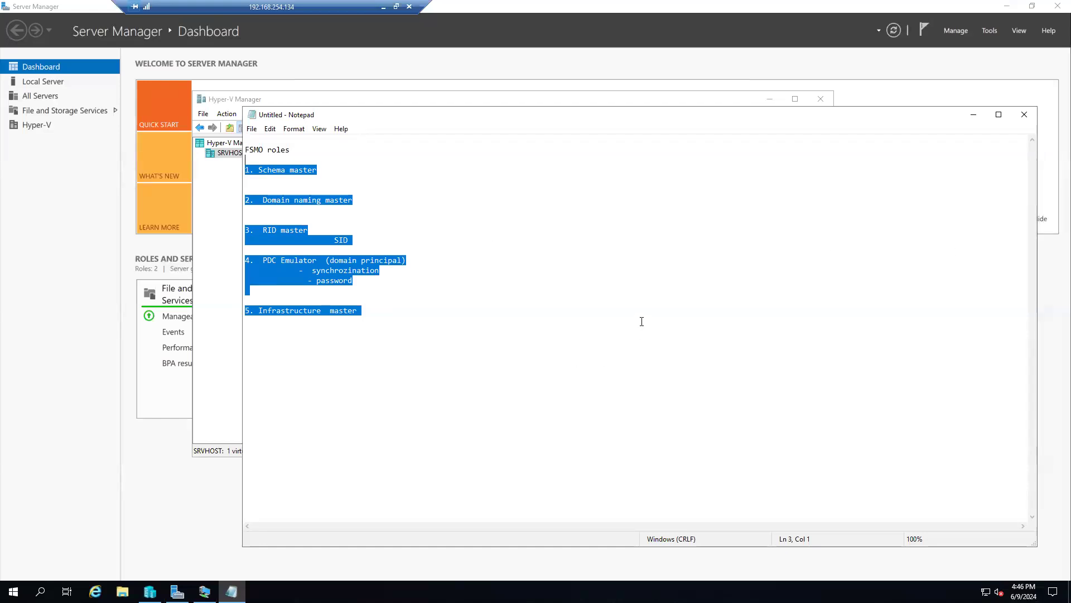
pyautogui.click(974, 115)
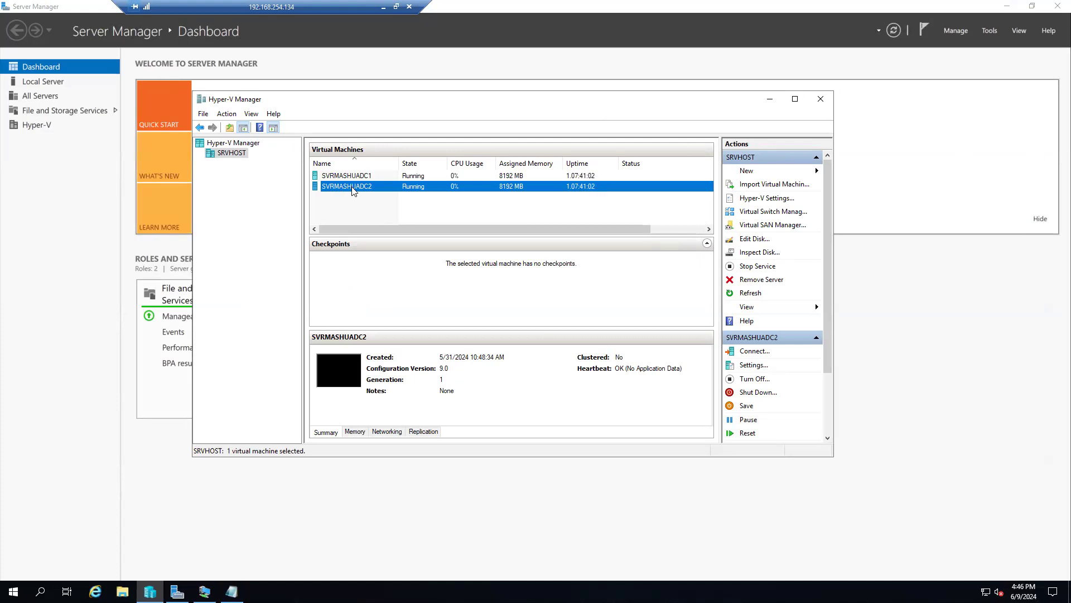
# Step: Connect to SVRMASHUADC1 full screen and sign in with the account password
pyautogui.click(368, 177)
pyautogui.click(366, 187)
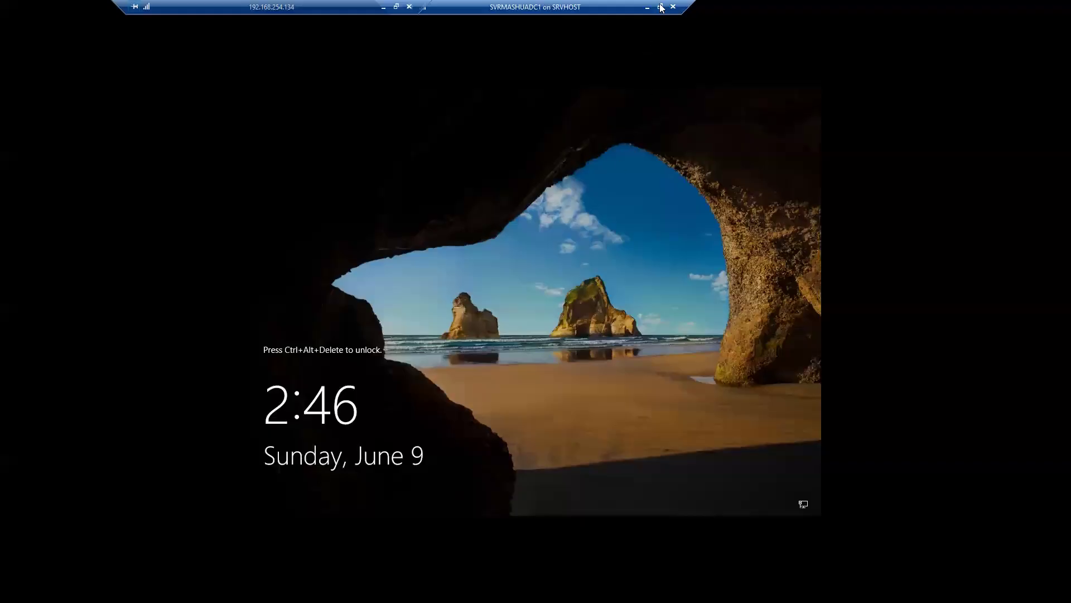
pyautogui.click(661, 6)
pyautogui.click(133, 166)
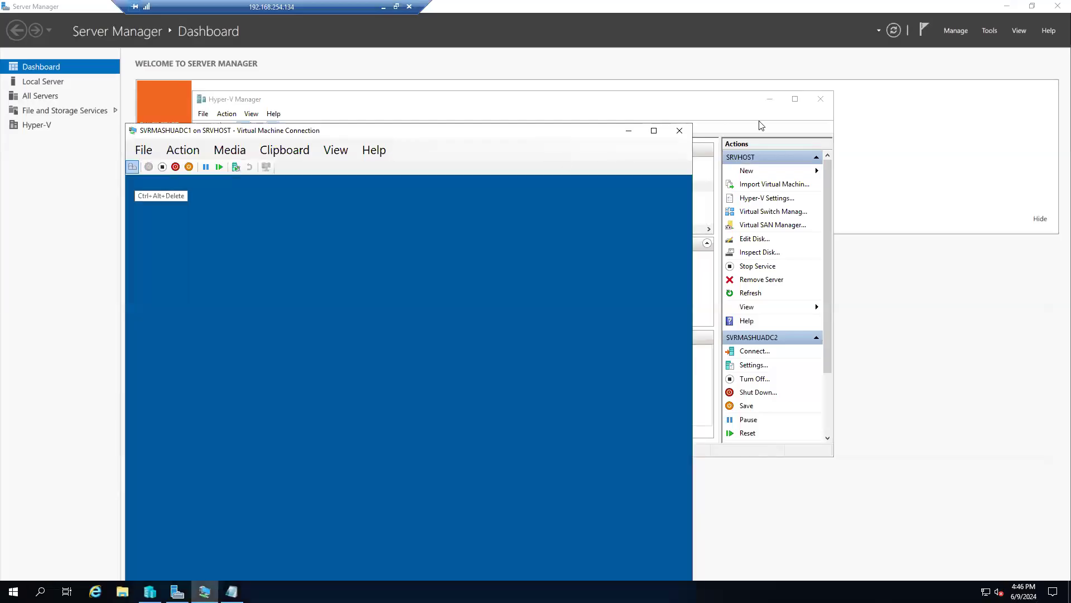
pyautogui.click(654, 130)
pyautogui.click(501, 350)
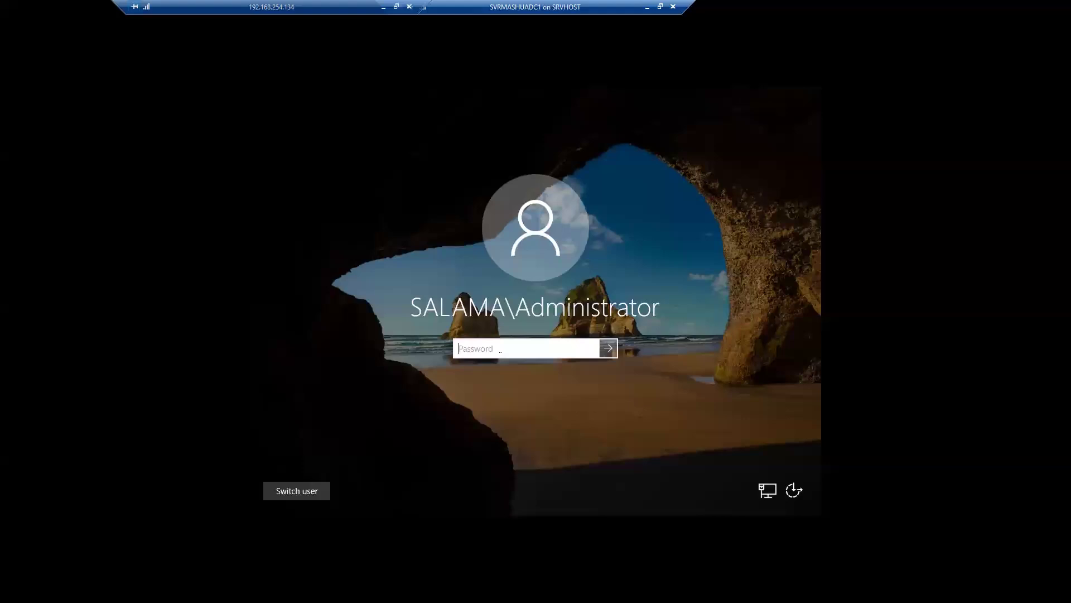
pyautogui.write('••••••••••')
pyautogui.press('Return')
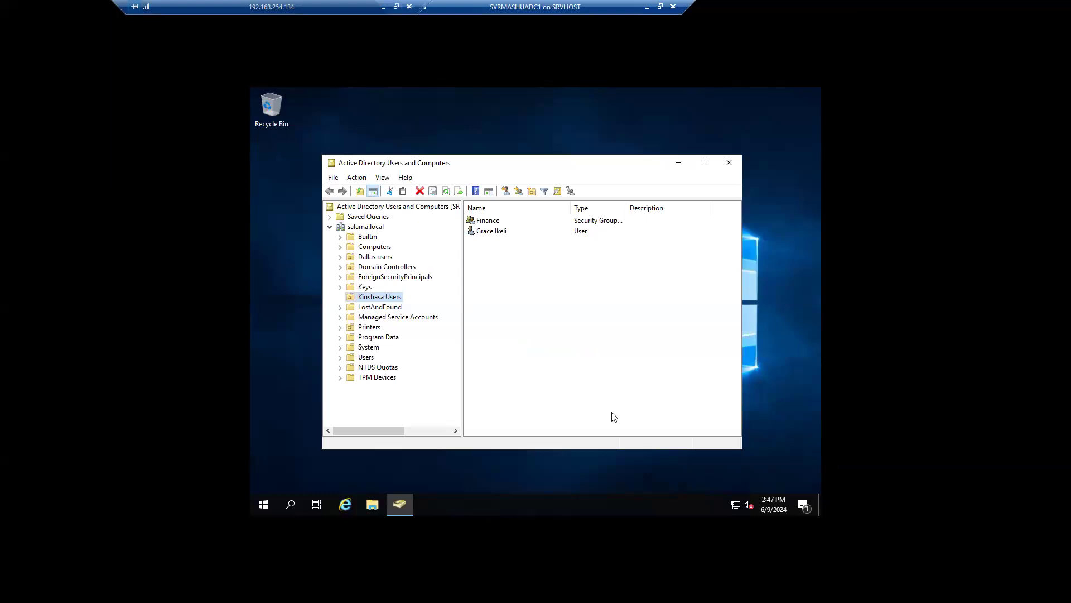
# Step: Open Command Prompt as administrator and set its console font size to 18
pyautogui.click(290, 505)
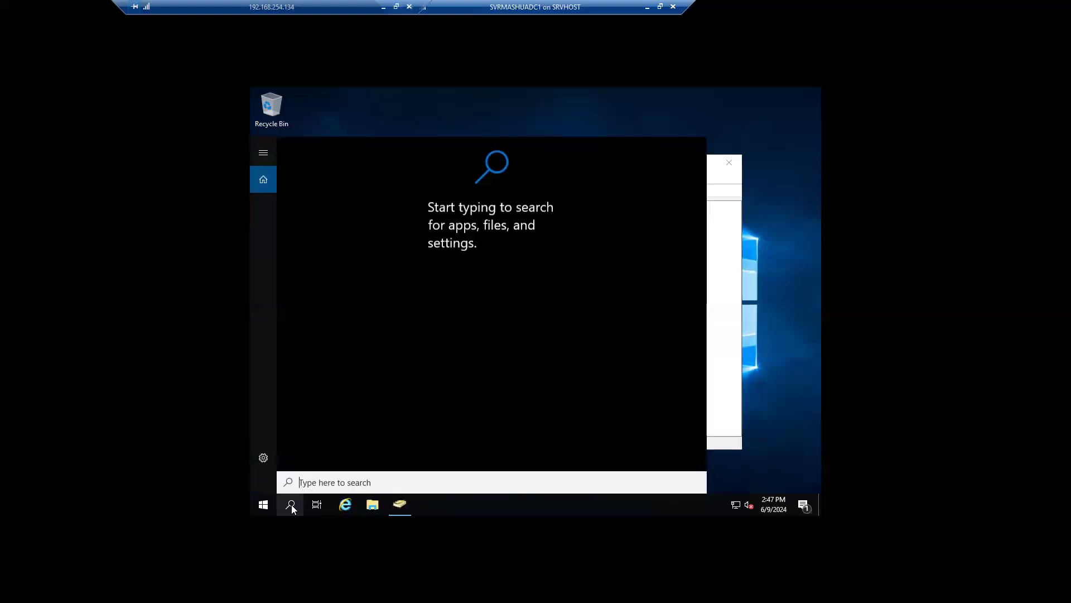
pyautogui.write('cmd')
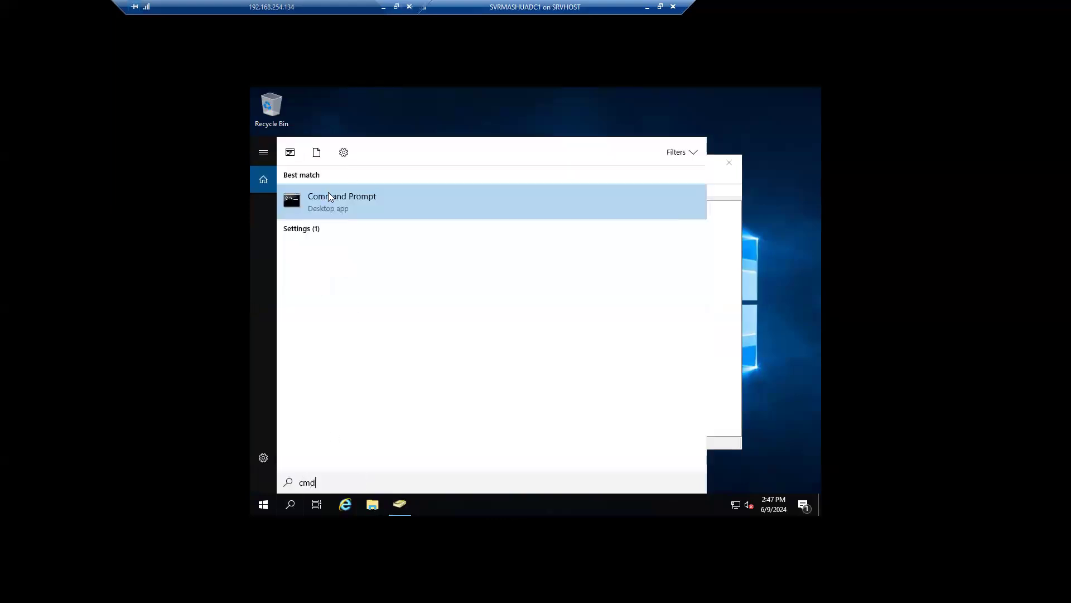
pyautogui.rightClick(328, 200)
pyautogui.click(372, 214)
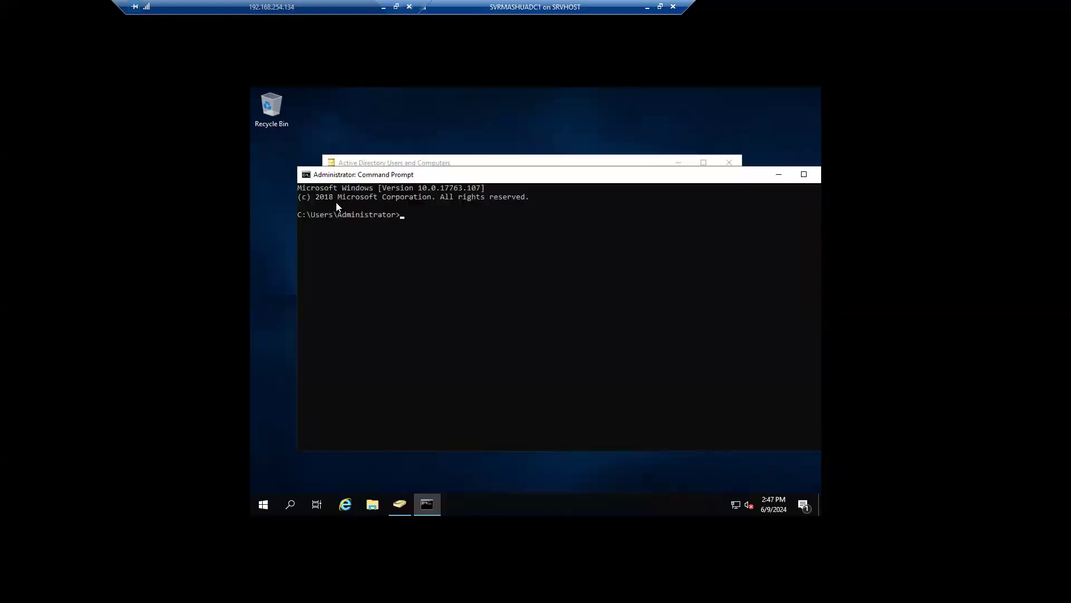
pyautogui.click(306, 175)
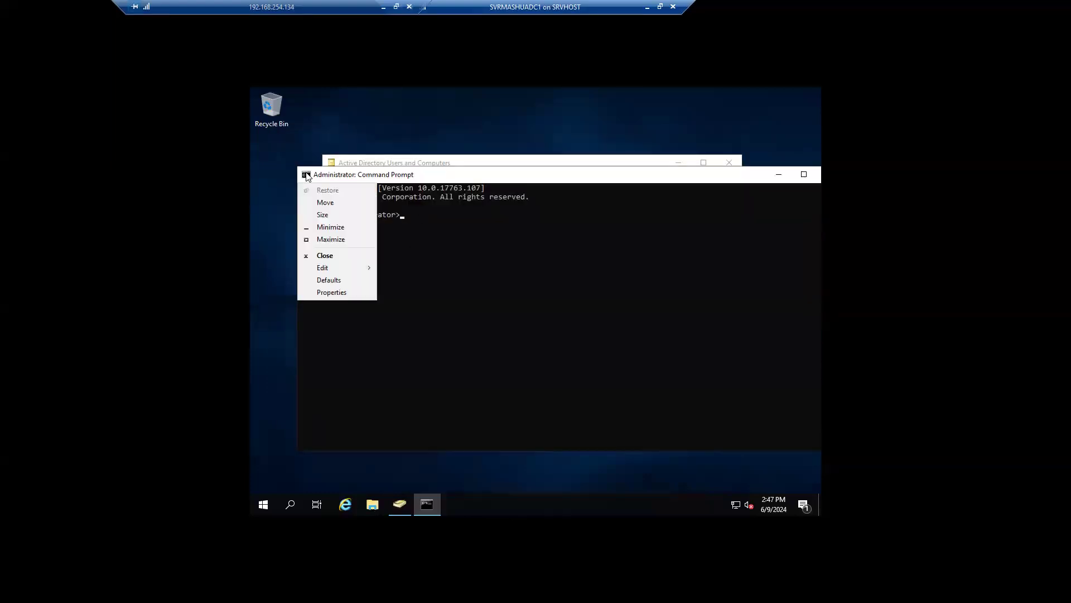
pyautogui.click(338, 292)
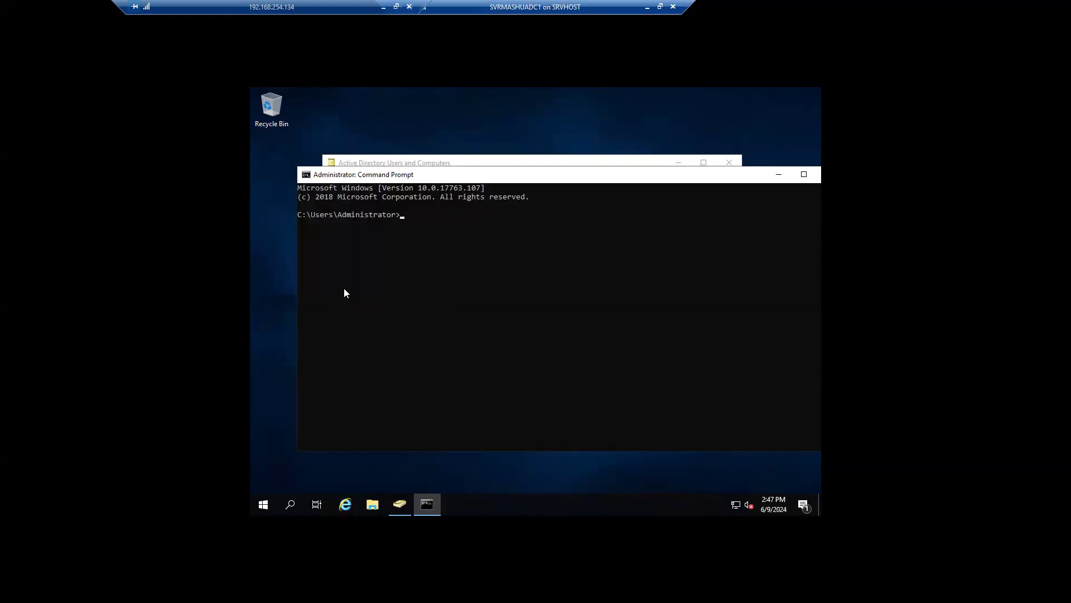
pyautogui.click(351, 202)
pyautogui.click(328, 248)
pyautogui.click(453, 438)
# Step: Run netdom query fsmo on DC1 to list the five role holders
pyautogui.click(433, 227)
pyautogui.write('judgfjhkgdfjd')
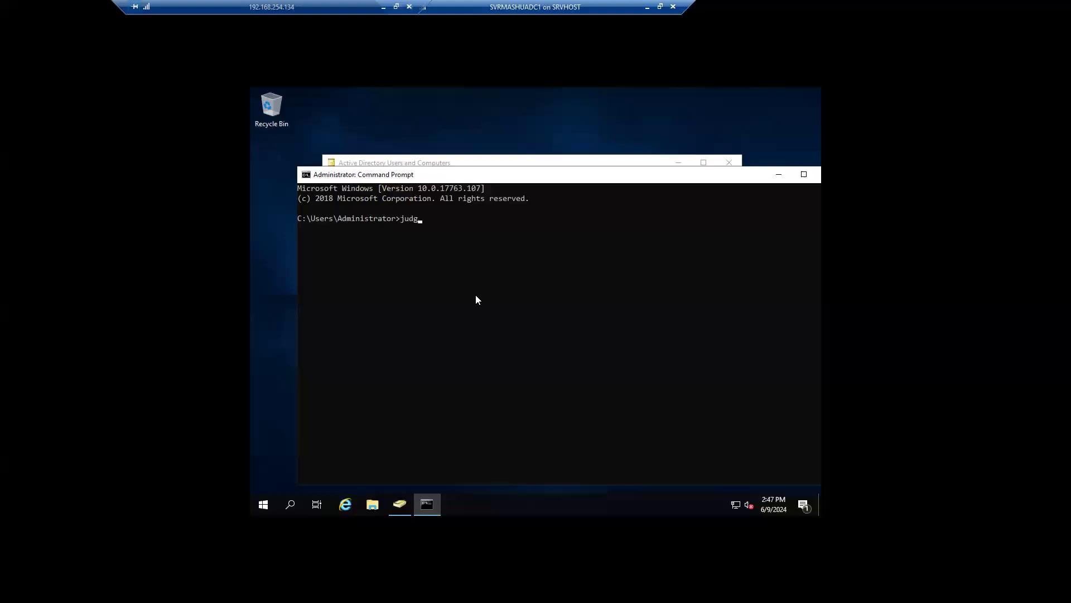
pyautogui.press('BackSpace')
pyautogui.press('BackSpace')
pyautogui.press('BackSpace')
pyautogui.press('BackSpace')
pyautogui.press('BackSpace')
pyautogui.press('BackSpace')
pyautogui.press('BackSpace')
pyautogui.press('BackSpace')
pyautogui.press('BackSpace')
pyautogui.press('BackSpace')
pyautogui.press('BackSpace')
pyautogui.press('BackSpace')
pyautogui.press('BackSpace')
pyautogui.write('netdom query fsmo')
pyautogui.press('Return')
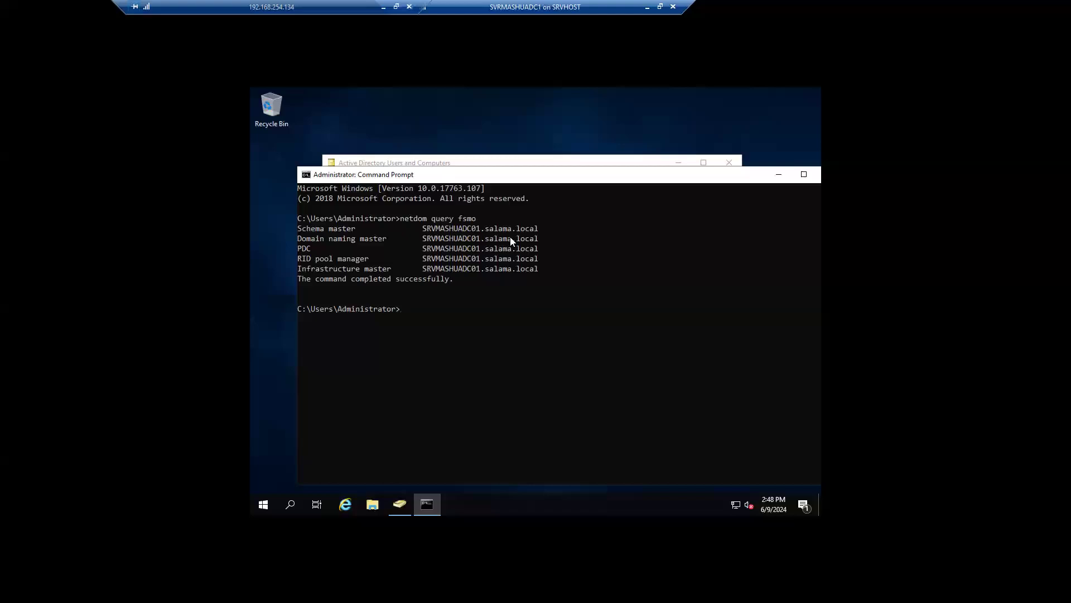
# Step: Highlight the five SRVMASHUADC01 role holder rows, then close the DC1 virtual machine connection
pyautogui.click(312, 226)
pyautogui.moveTo(568, 227); pyautogui.dragTo(275, 221)
pyautogui.click(276, 222)
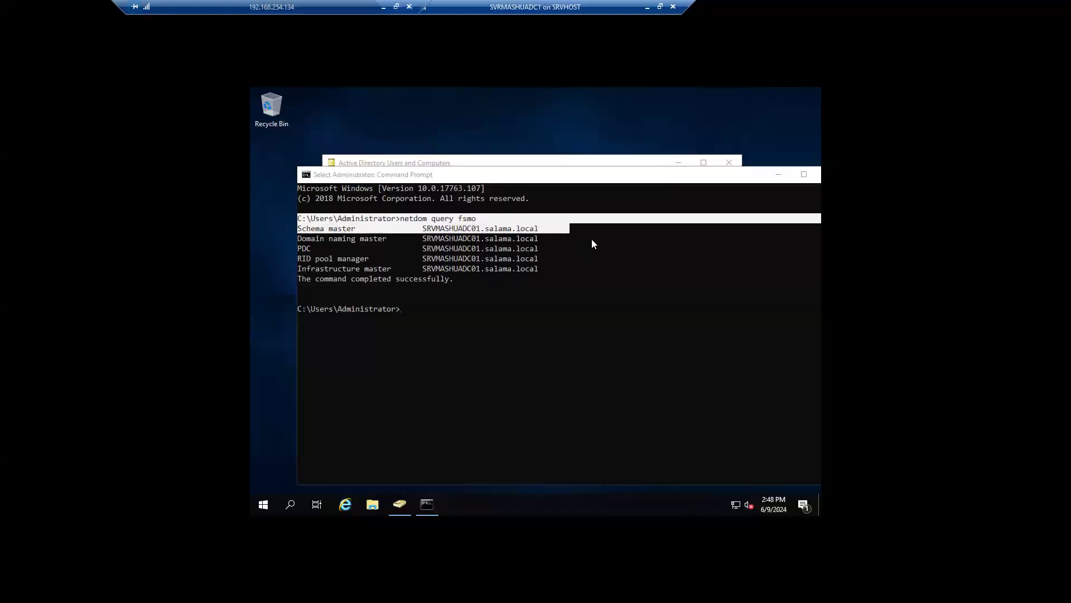
pyautogui.moveTo(547, 239); pyautogui.dragTo(306, 243)
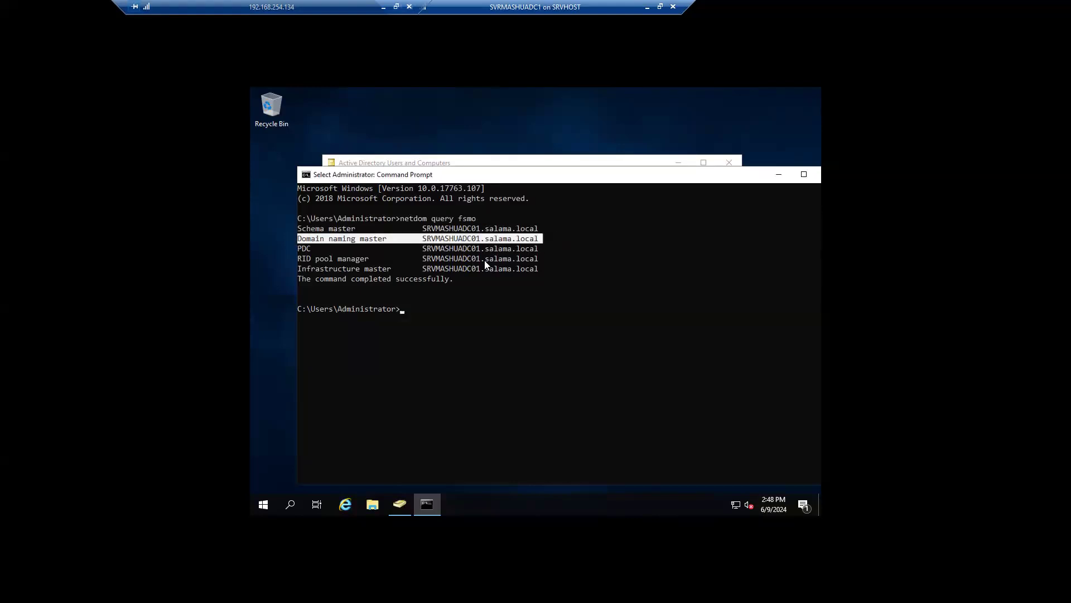
pyautogui.moveTo(544, 249); pyautogui.dragTo(292, 245)
pyautogui.moveTo(555, 260); pyautogui.dragTo(296, 248)
pyautogui.click(558, 278)
pyautogui.moveTo(547, 273); pyautogui.dragTo(283, 232)
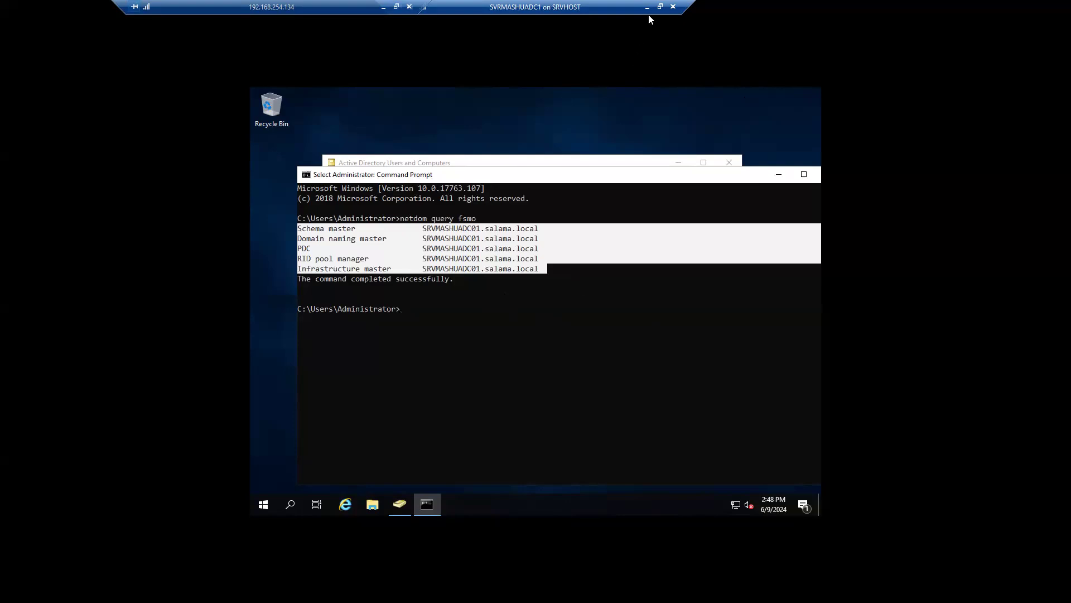
pyautogui.click(674, 7)
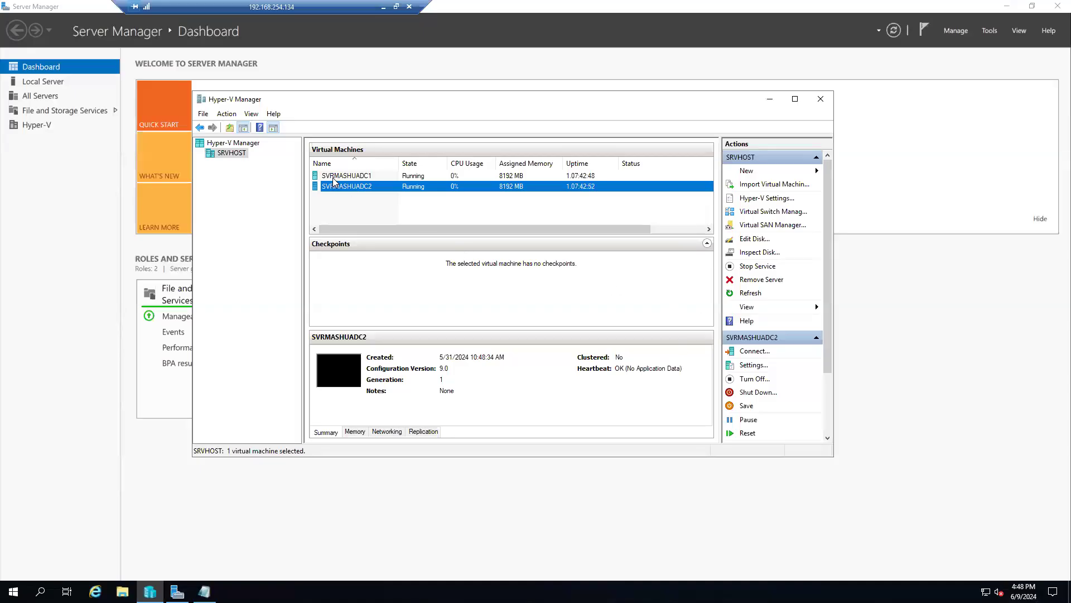
# Step: Connect to SVRMASHUADC2 full screen, sign in with the administrator password, and close Server Manager
pyautogui.doubleClick(368, 188)
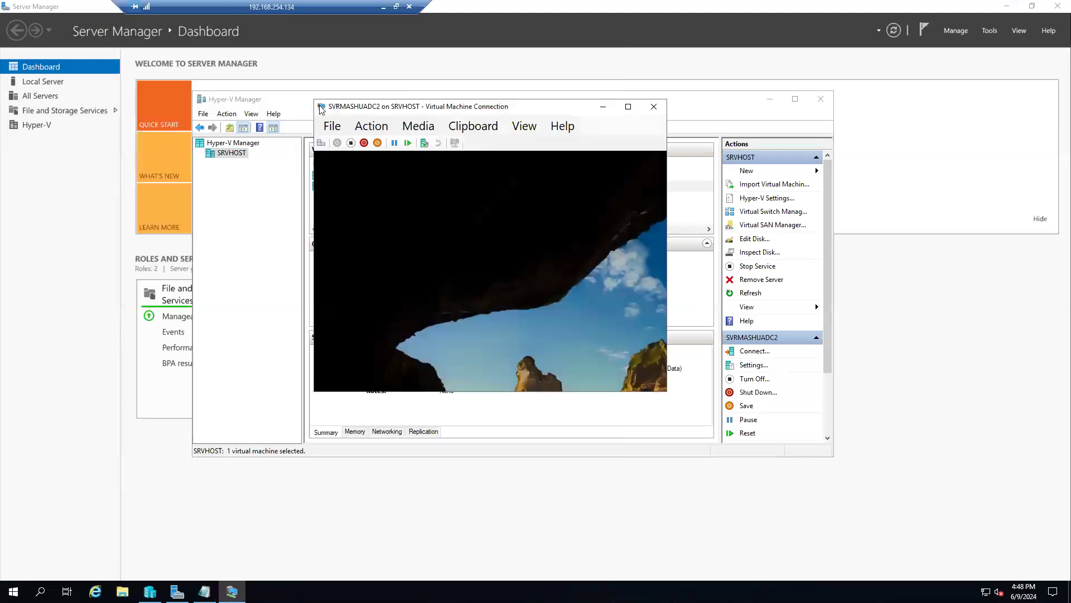
pyautogui.click(325, 142)
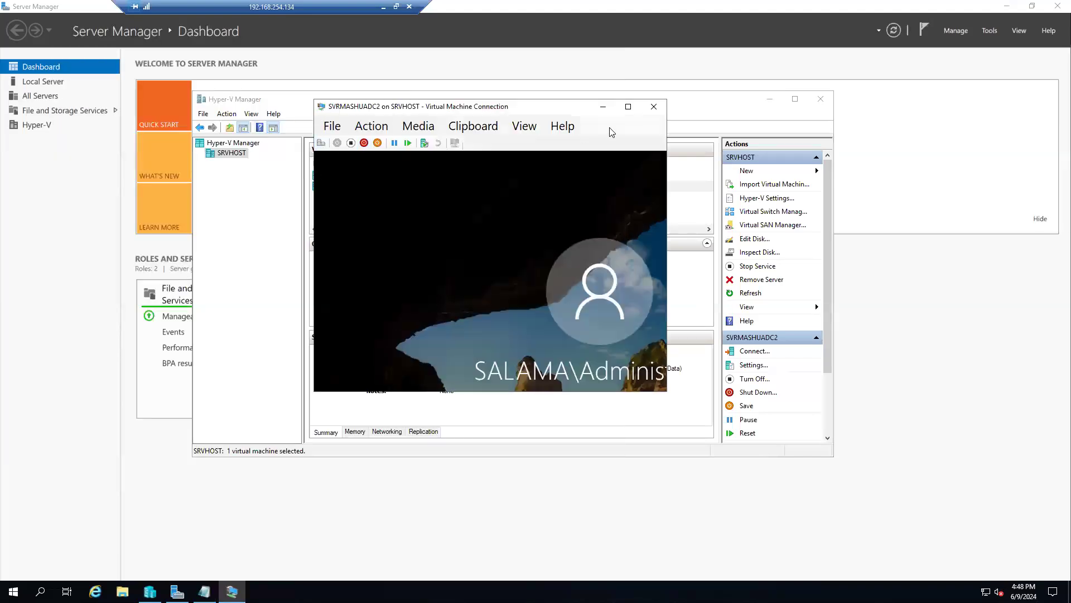
pyautogui.click(628, 106)
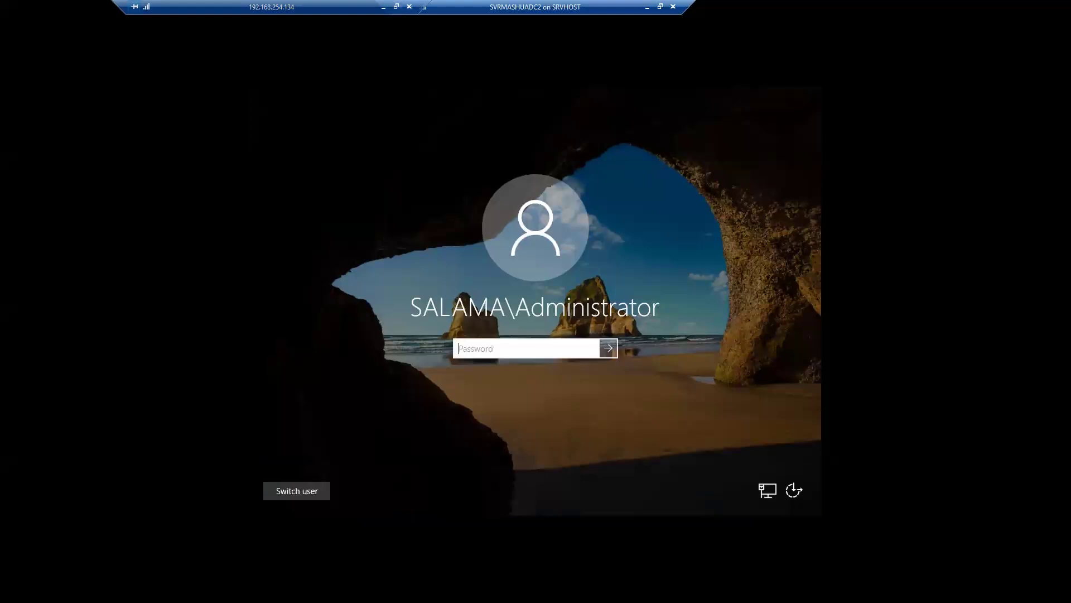
pyautogui.write('••••••••••')
pyautogui.press('Return')
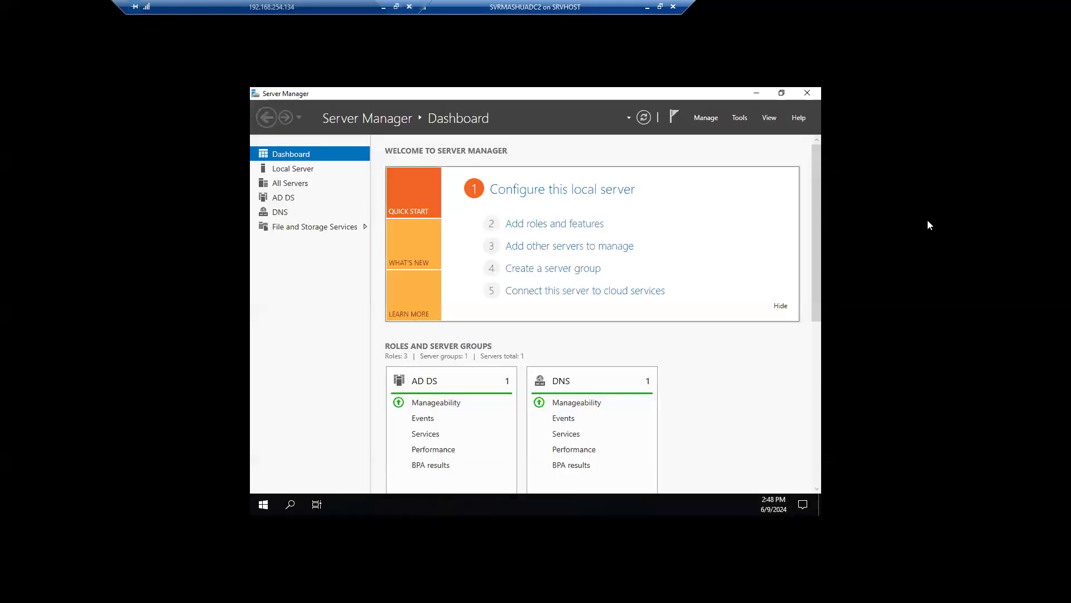
pyautogui.click(808, 93)
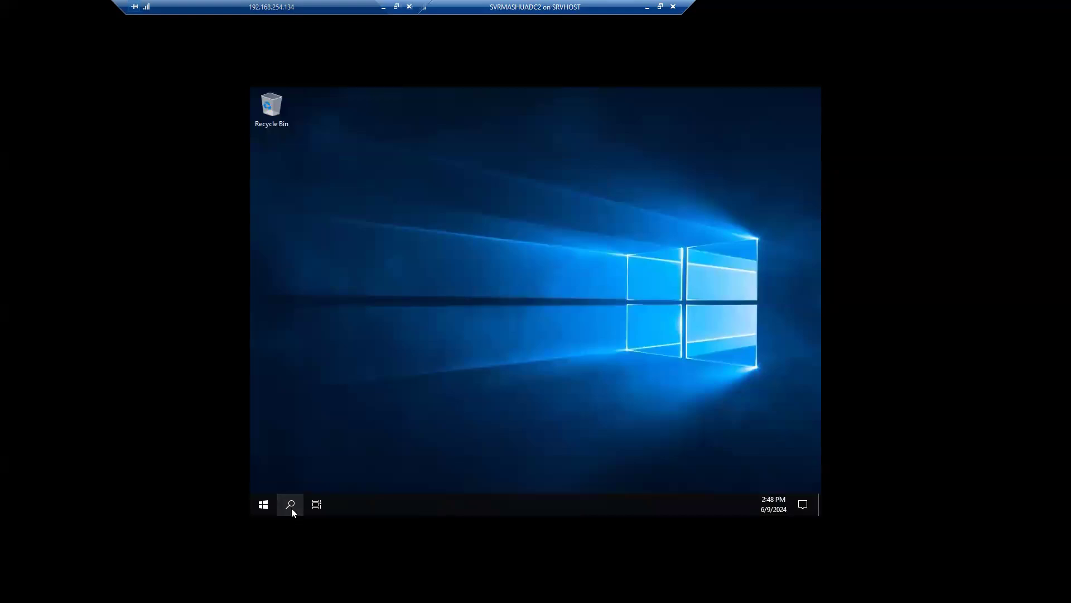
# Step: Search for cmd and launch Command Prompt as administrator on DC2
pyautogui.click(291, 507)
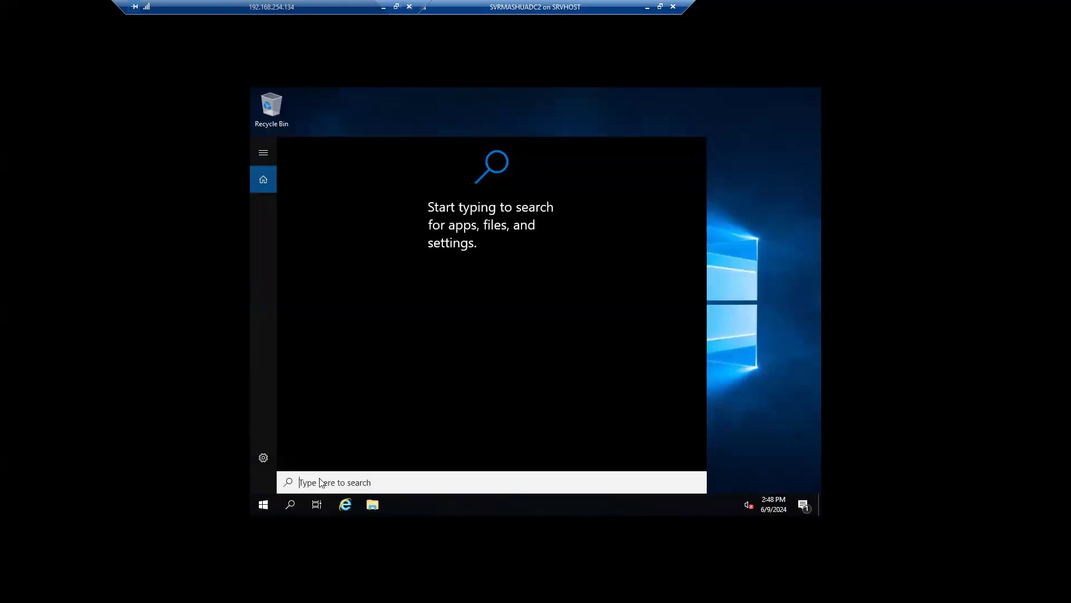
pyautogui.write('cmdcmd')
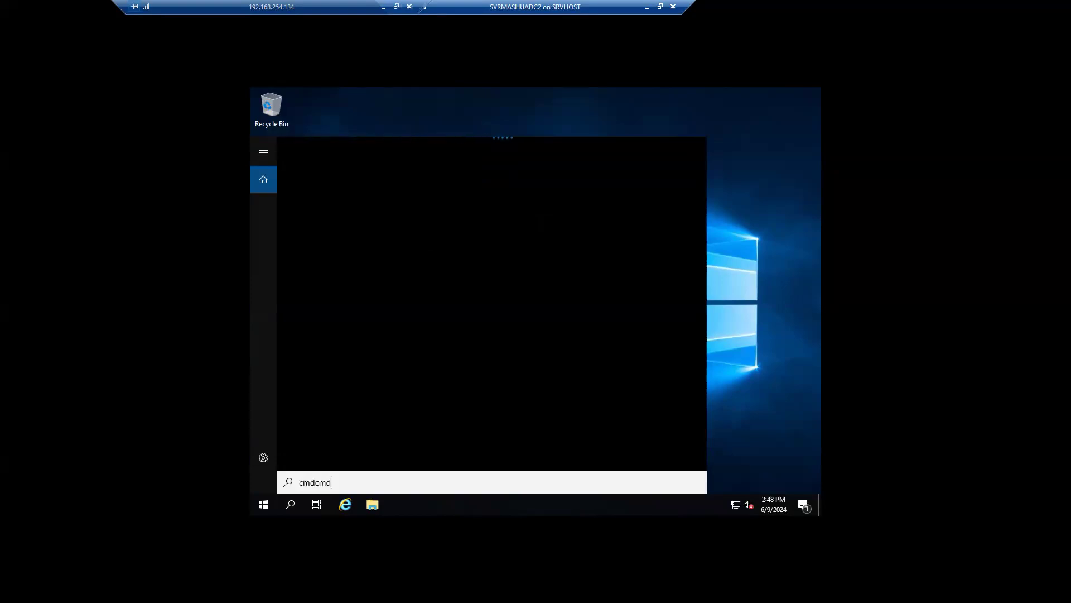
pyautogui.press('BackSpace')
pyautogui.press('BackSpace')
pyautogui.press('BackSpace')
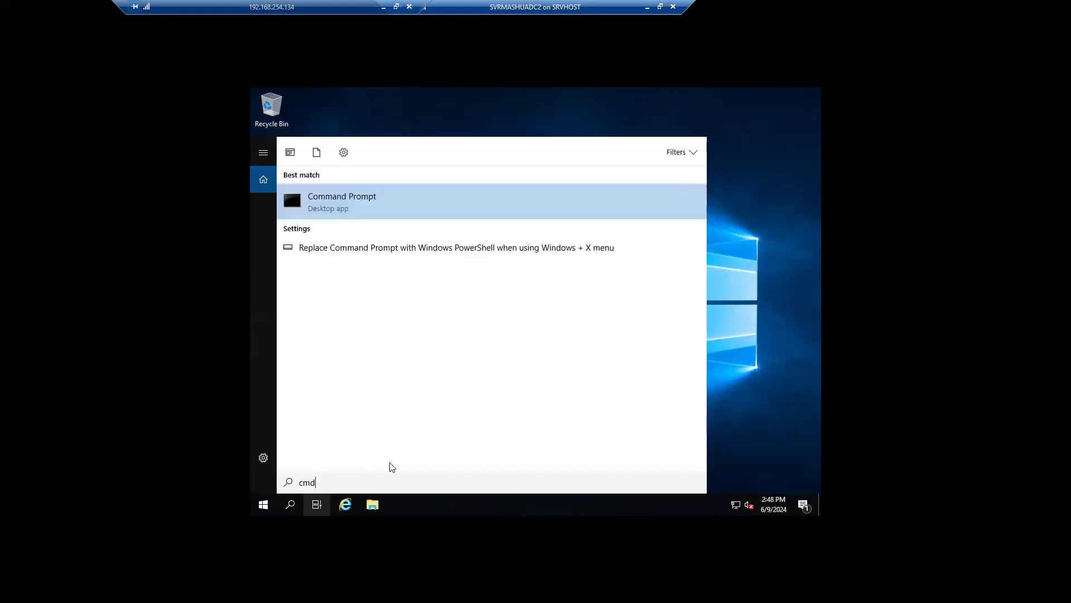
pyautogui.rightClick(336, 199)
pyautogui.click(365, 212)
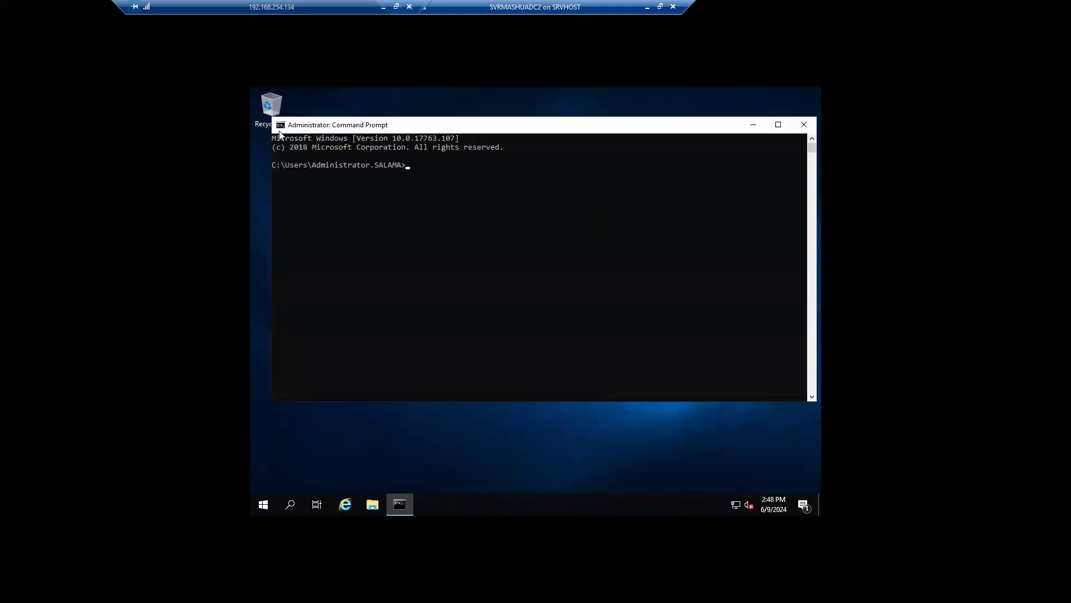
# Step: Set the console font size to 18 in the Command Prompt properties
pyautogui.click(280, 126)
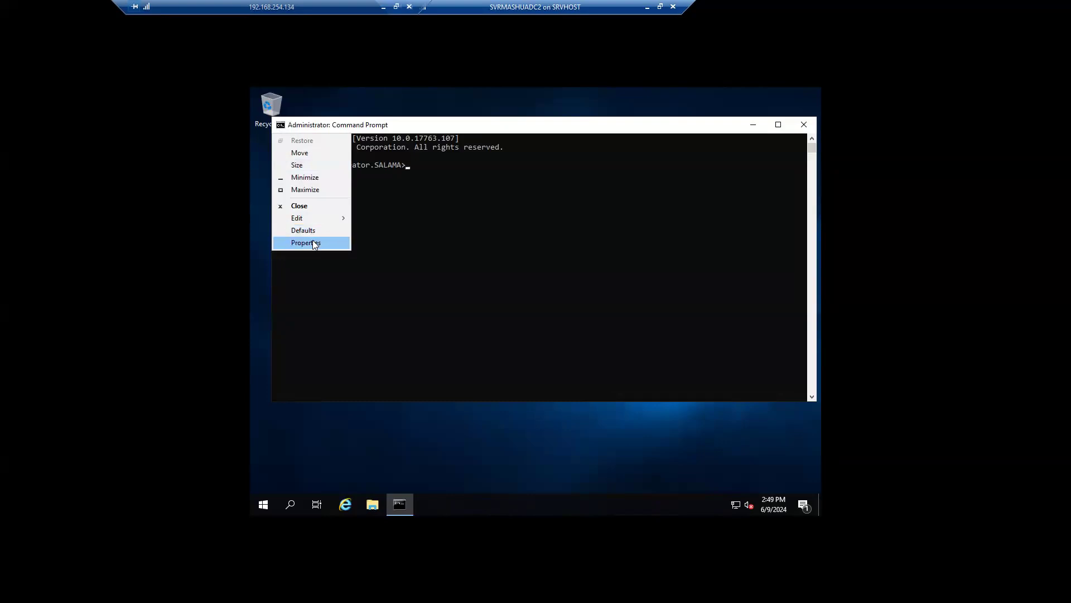
pyautogui.click(316, 242)
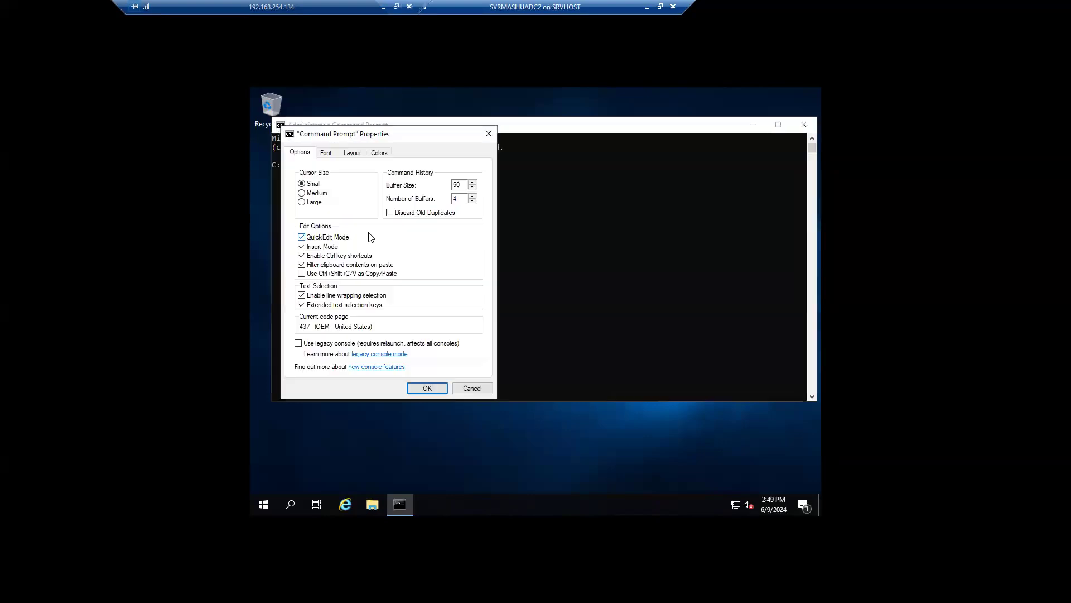
pyautogui.click(328, 153)
pyautogui.click(306, 200)
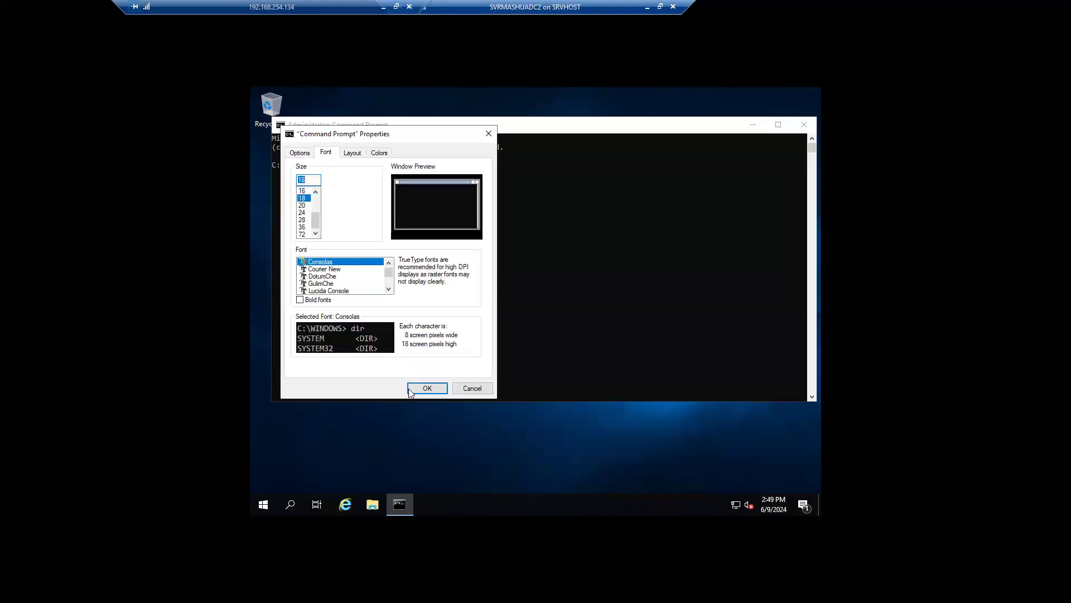
pyautogui.click(427, 386)
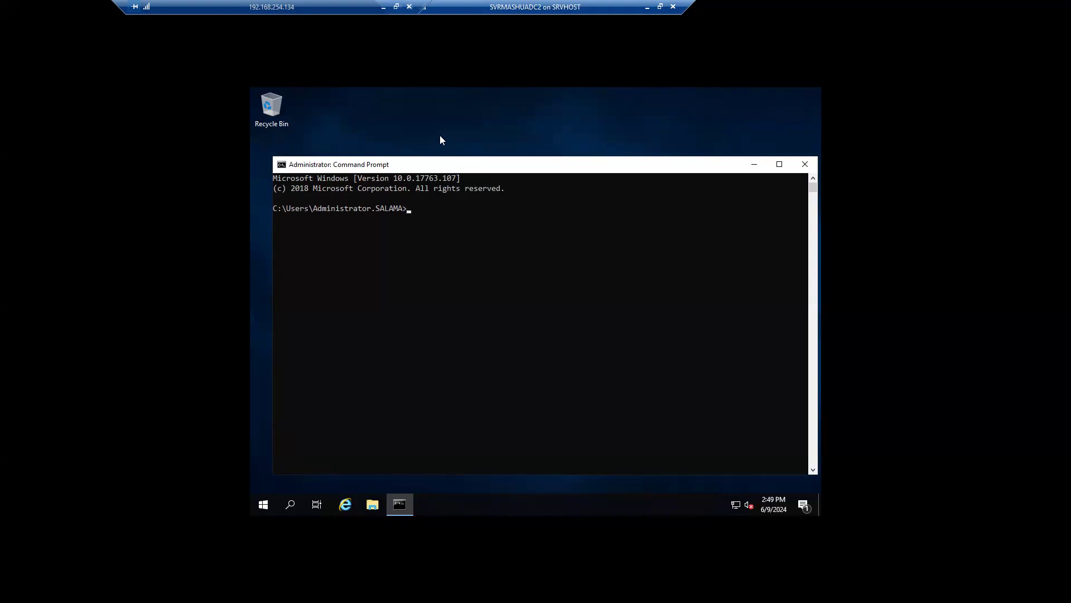
pyautogui.click(429, 230)
# Step: Run hostname and highlight the returned name SRVMASHUADC02
pyautogui.write('hsstname')
pyautogui.press('Return')
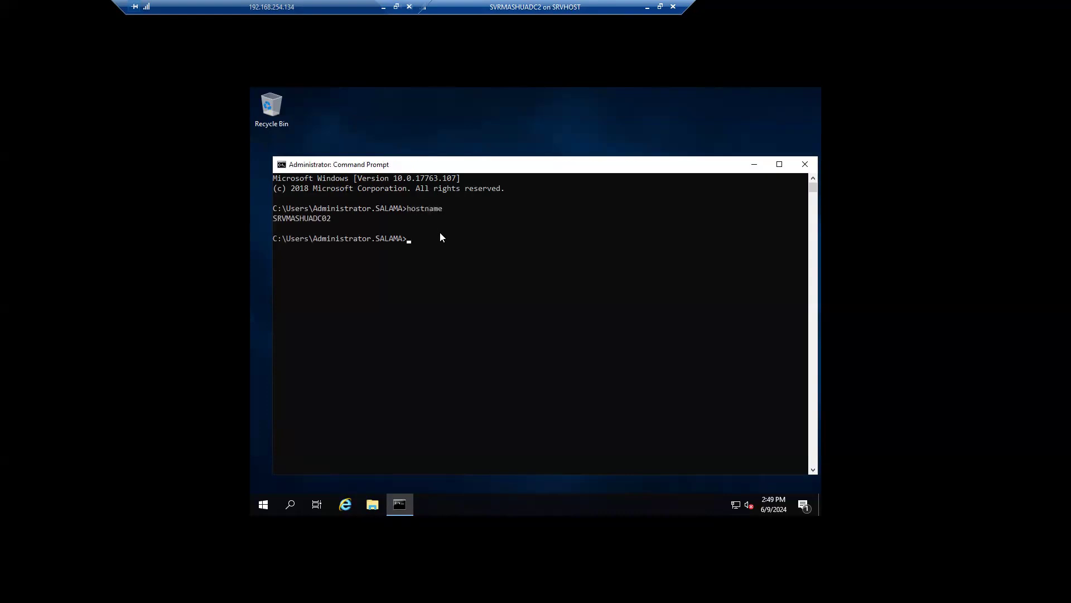
pyautogui.moveTo(334, 218); pyautogui.dragTo(273, 220)
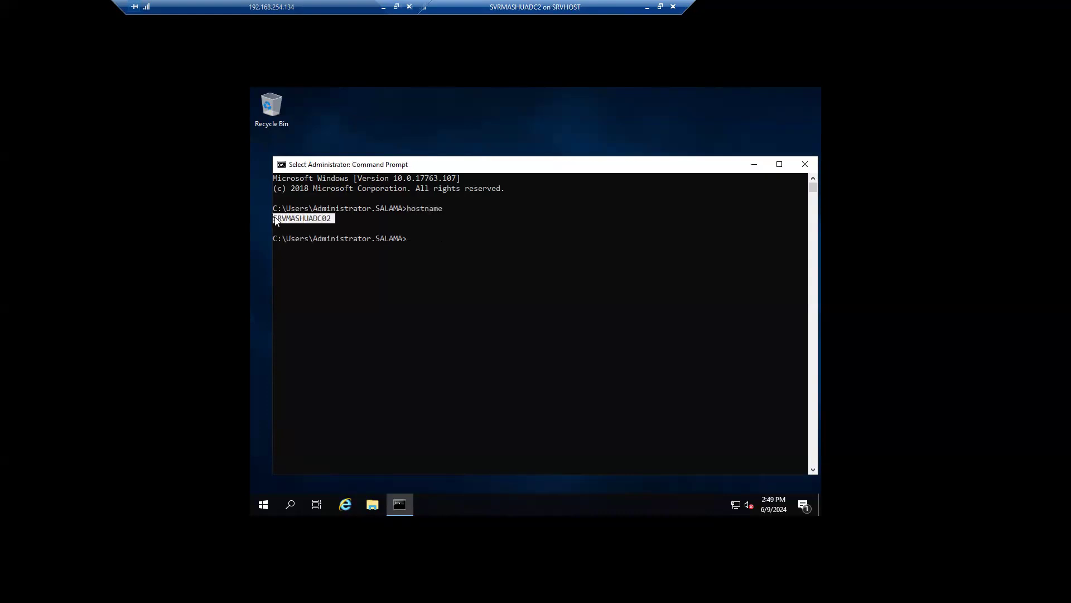
# Step: Run netdom query fsmo, review all five roles on SRVMASHUADC01.salama.local, then clear the console with cls
pyautogui.click(447, 242)
pyautogui.write('netdo')
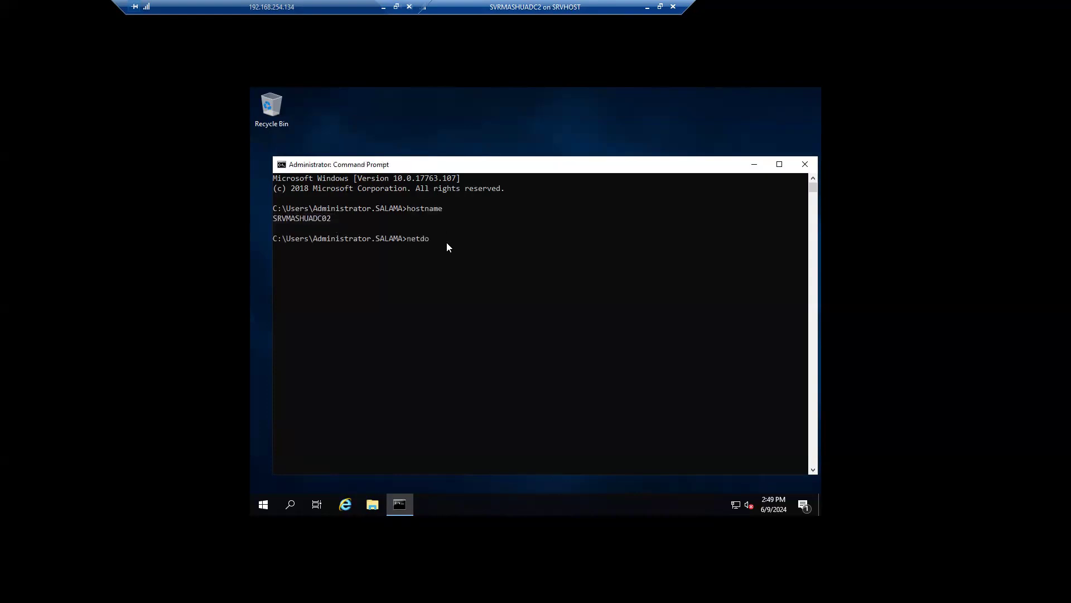
pyautogui.write('m query fsmo')
pyautogui.press('Return')
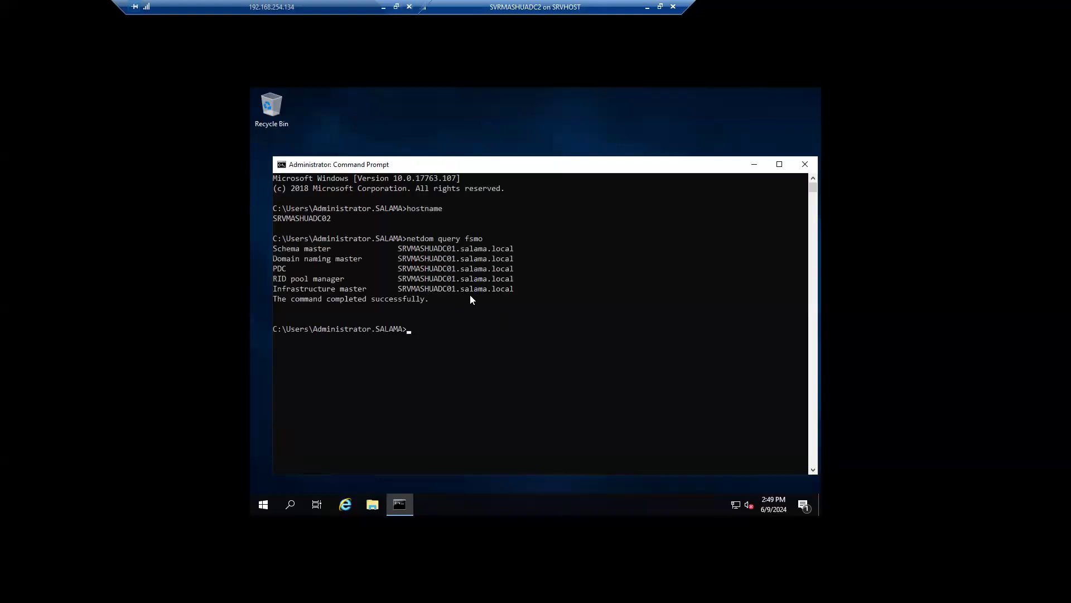
pyautogui.moveTo(526, 288); pyautogui.dragTo(273, 239)
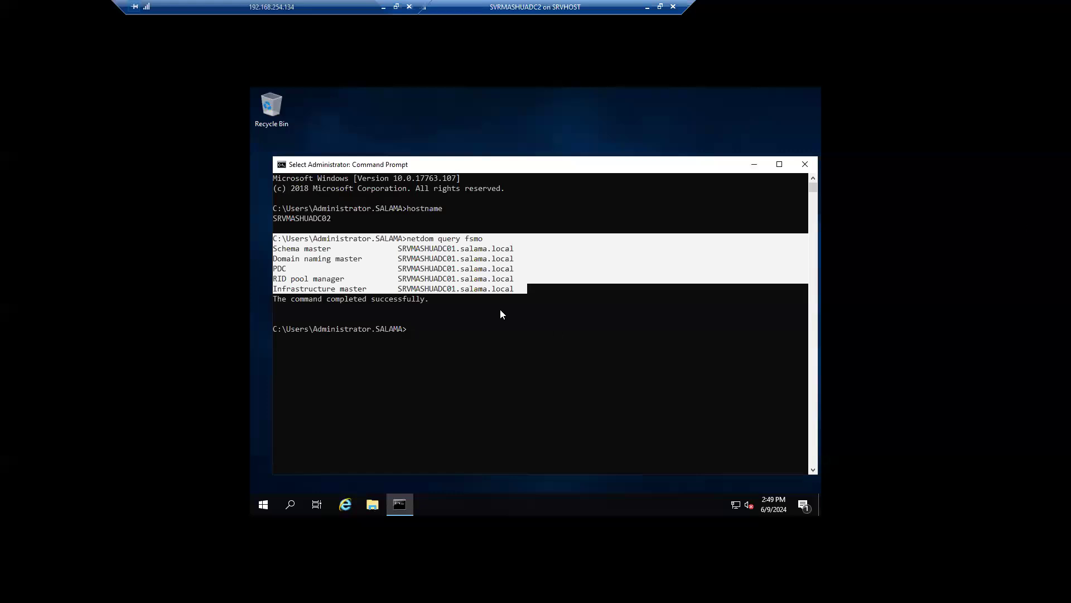
pyautogui.click(459, 320)
pyautogui.press('Escape')
pyautogui.write('cls')
pyautogui.press('Return')
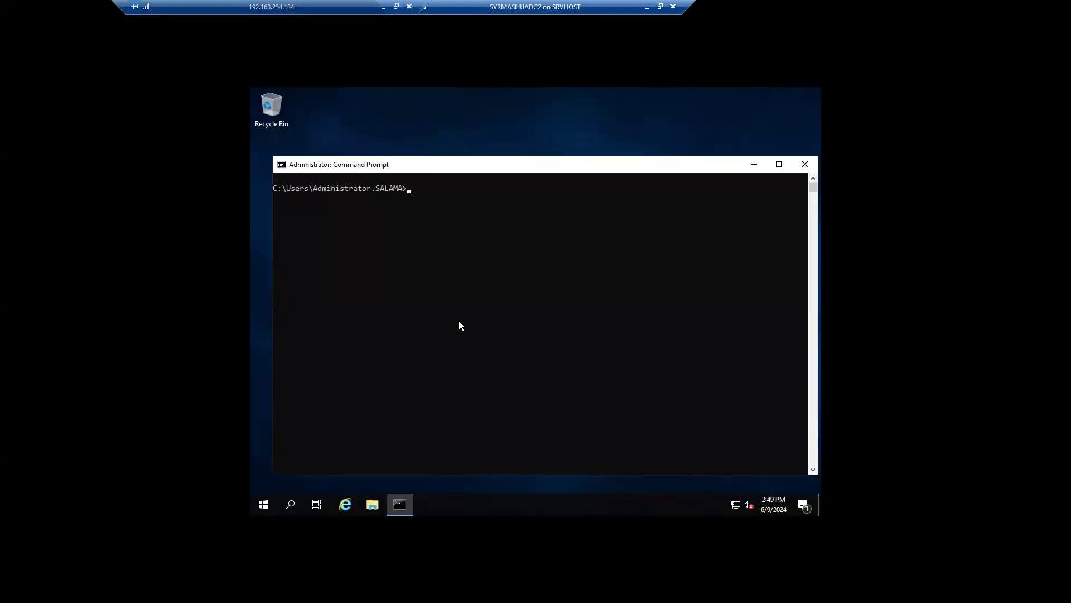
# Step: Run repadmin /showrepl, highlight each partition's successful replication from SRVMASHUADC01, then clear with cls
pyautogui.write('repadmin /showrepl')
pyautogui.press('Return')
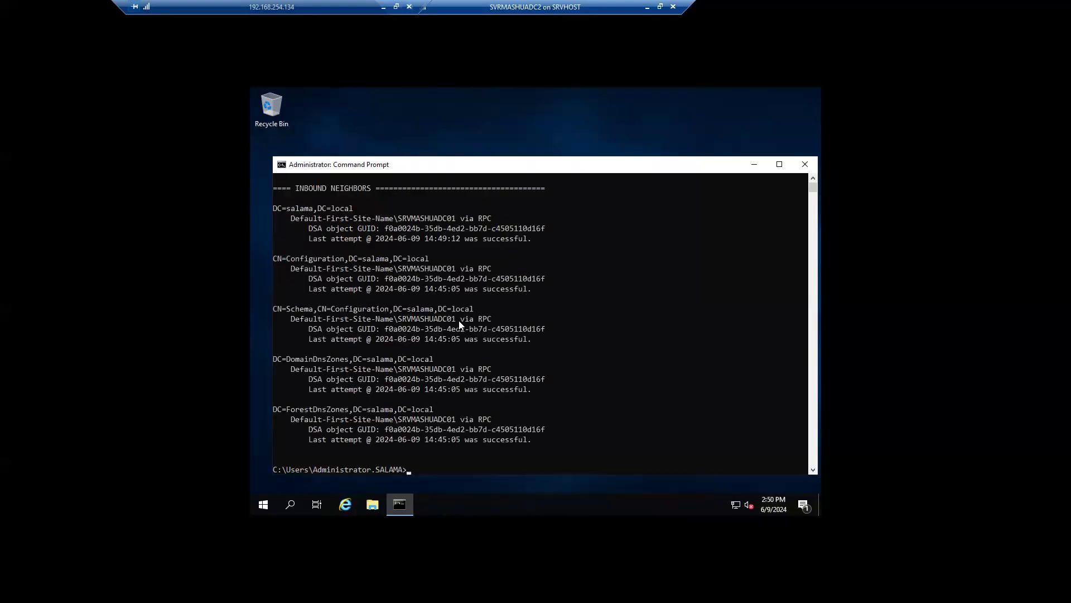
pyautogui.click(556, 239)
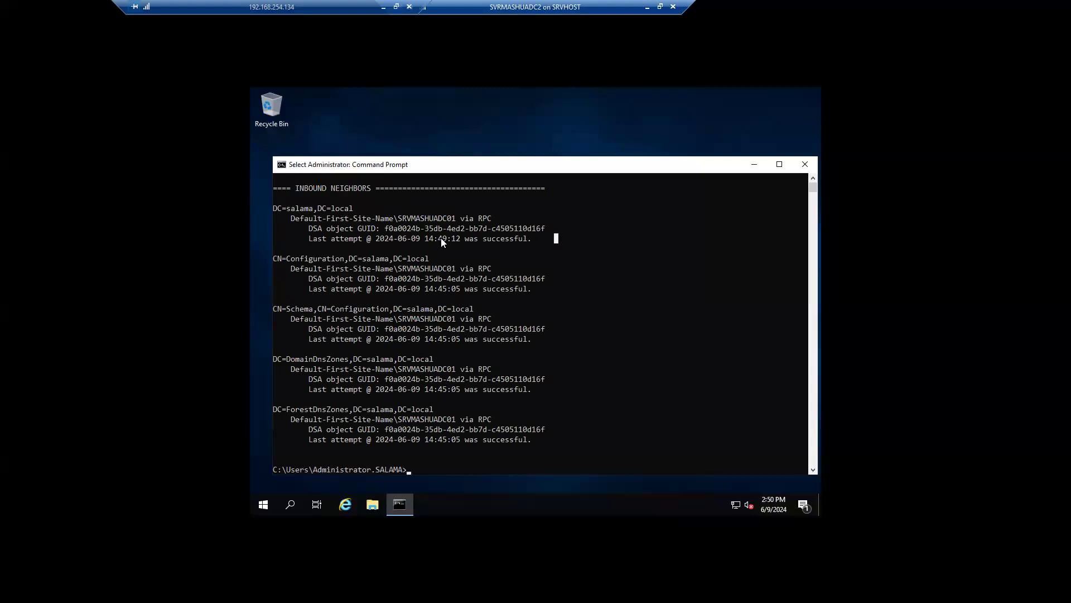
pyautogui.moveTo(440, 238); pyautogui.dragTo(398, 239)
pyautogui.moveTo(538, 340); pyautogui.dragTo(397, 339)
pyautogui.moveTo(534, 387); pyautogui.dragTo(465, 389)
pyautogui.moveTo(446, 429); pyautogui.dragTo(531, 439)
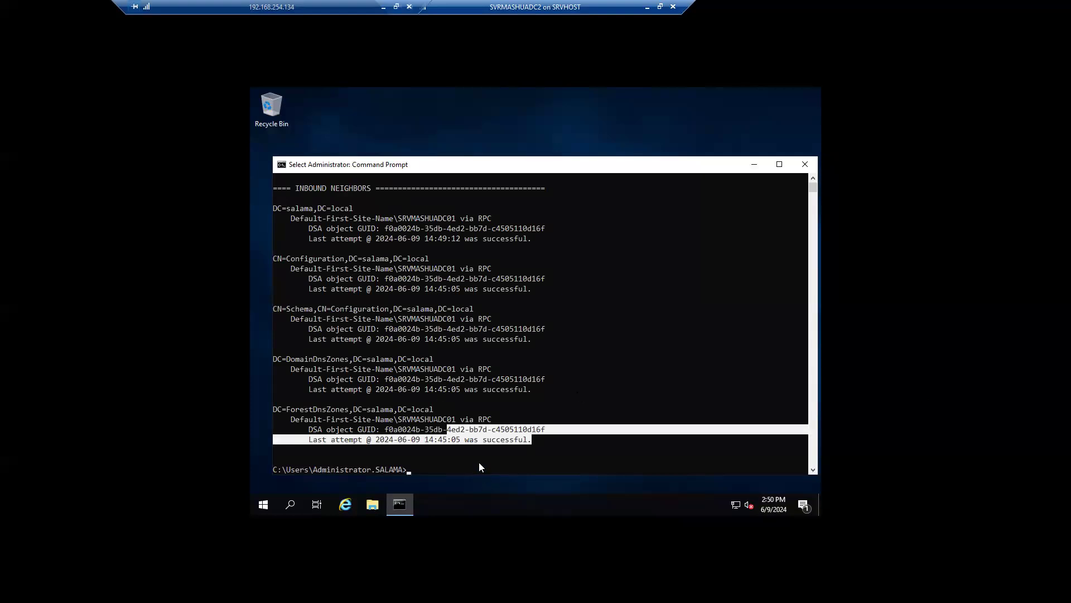
pyautogui.write('cls')
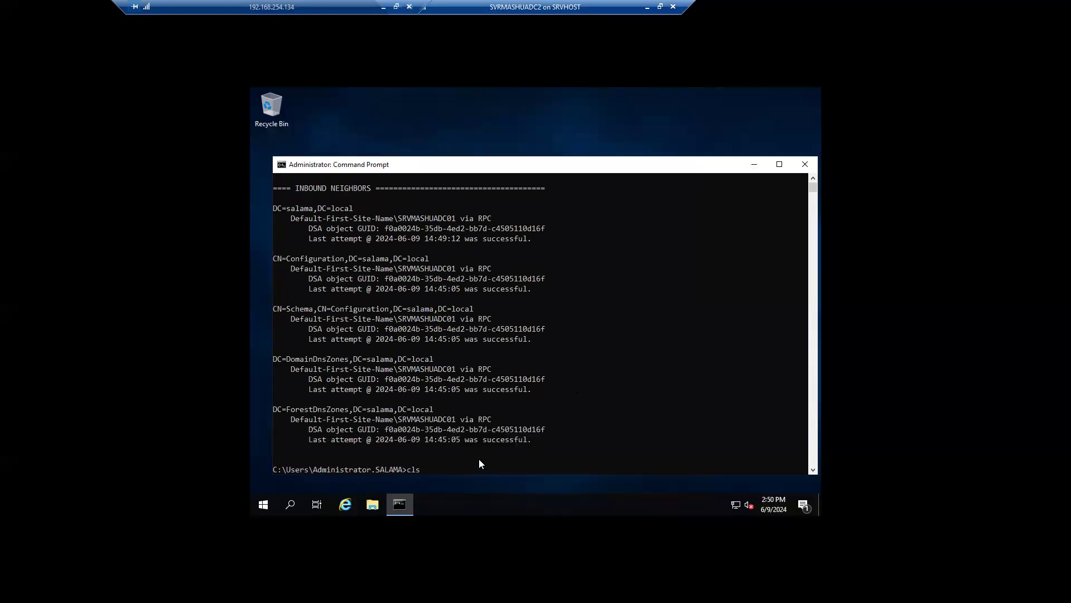
pyautogui.press('Return')
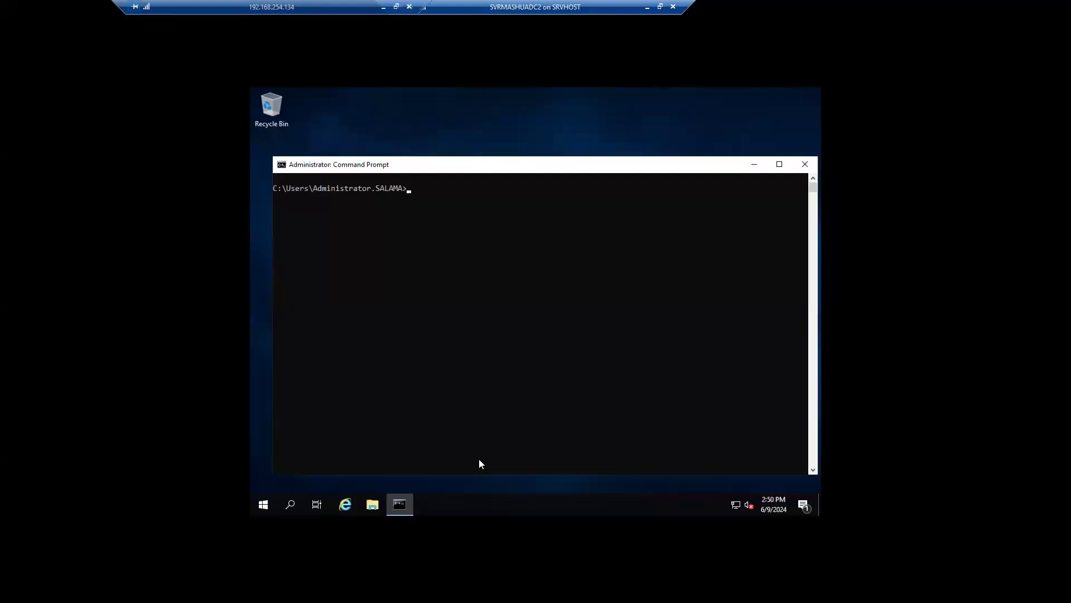
# Step: Run repadmin /replsummary, review 0 of 5 failures for both source and destination DCs, then cls
pyautogui.write('cls')
pyautogui.press('Up')
pyautogui.press('Up')
pyautogui.press('BackSpace')
pyautogui.press('BackSpace')
pyautogui.press('BackSpace')
pyautogui.press('BackSpace')
pyautogui.press('BackSpace')
pyautogui.press('BackSpace')
pyautogui.press('BackSpace')
pyautogui.press('BackSpace')
pyautogui.write('replsummary')
pyautogui.press('Return')
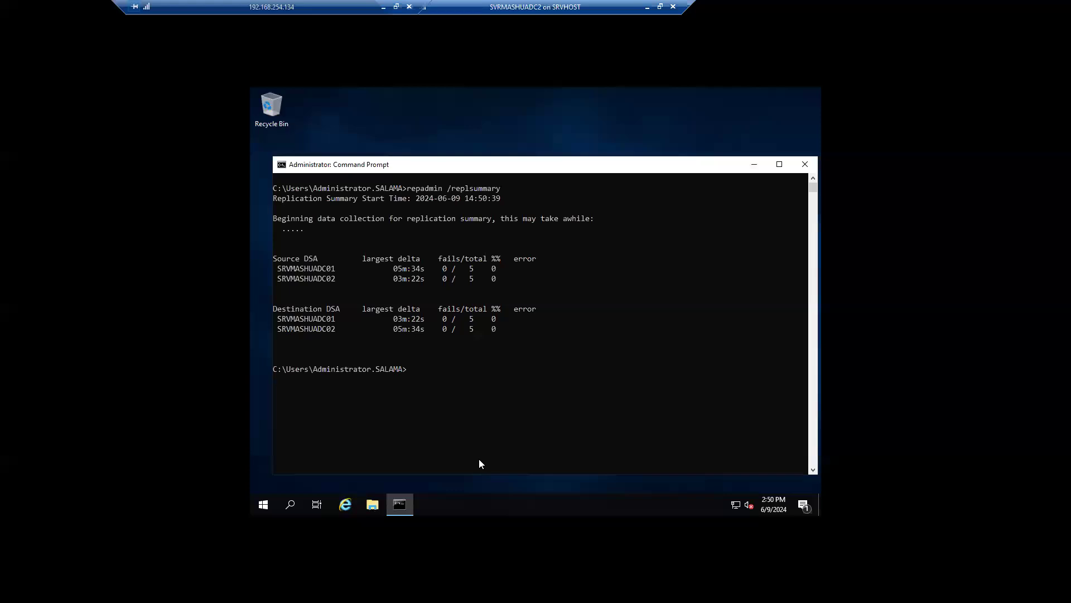
pyautogui.moveTo(513, 268); pyautogui.dragTo(422, 260)
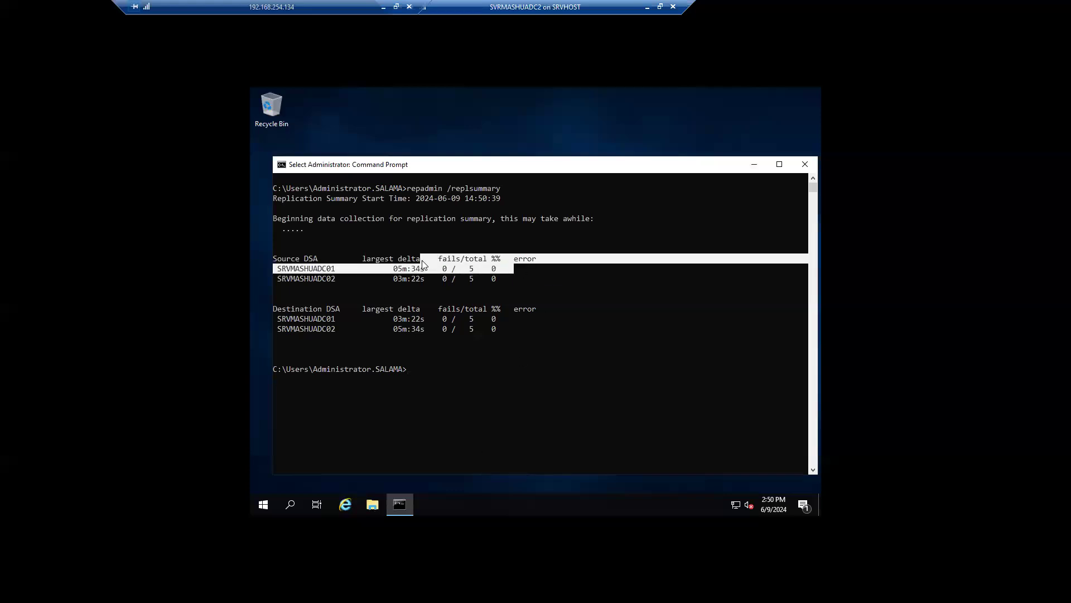
pyautogui.moveTo(514, 337); pyautogui.dragTo(291, 310)
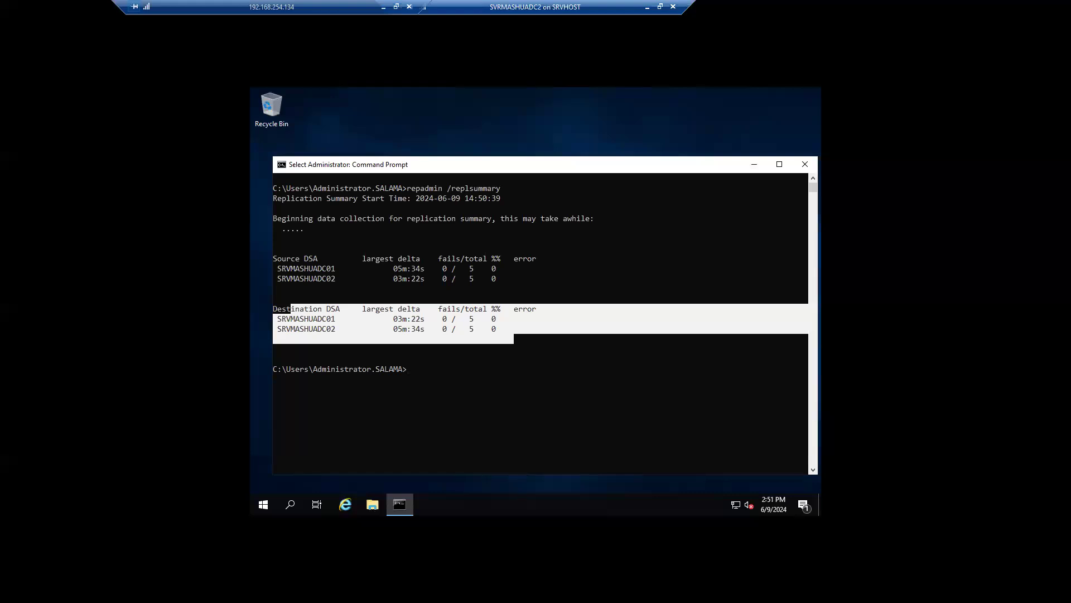
pyautogui.click(520, 379)
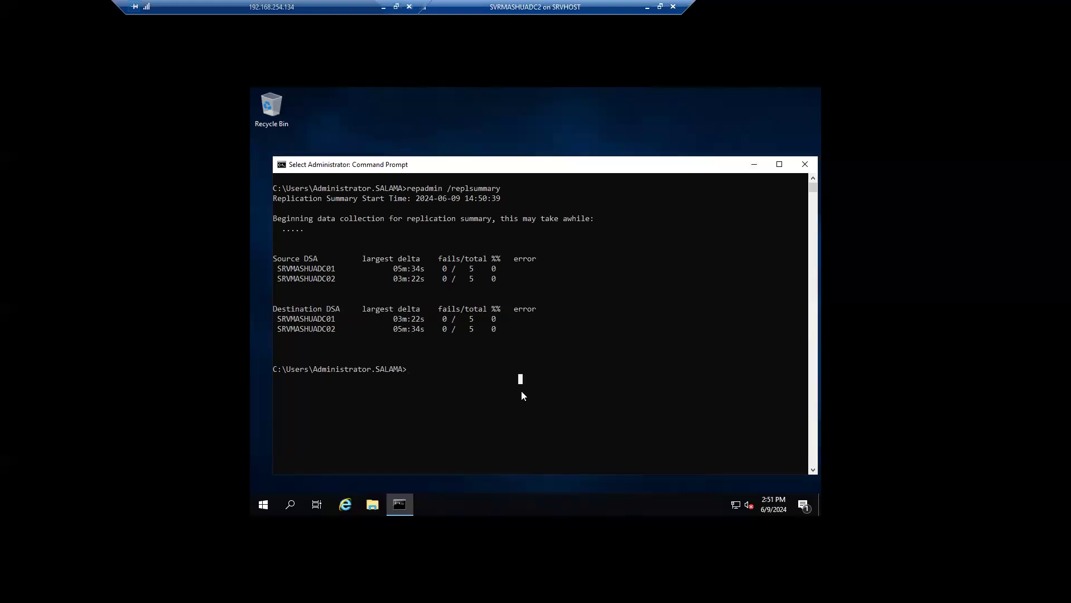
pyautogui.press('Escape')
pyautogui.write('cls')
pyautogui.press('Return')
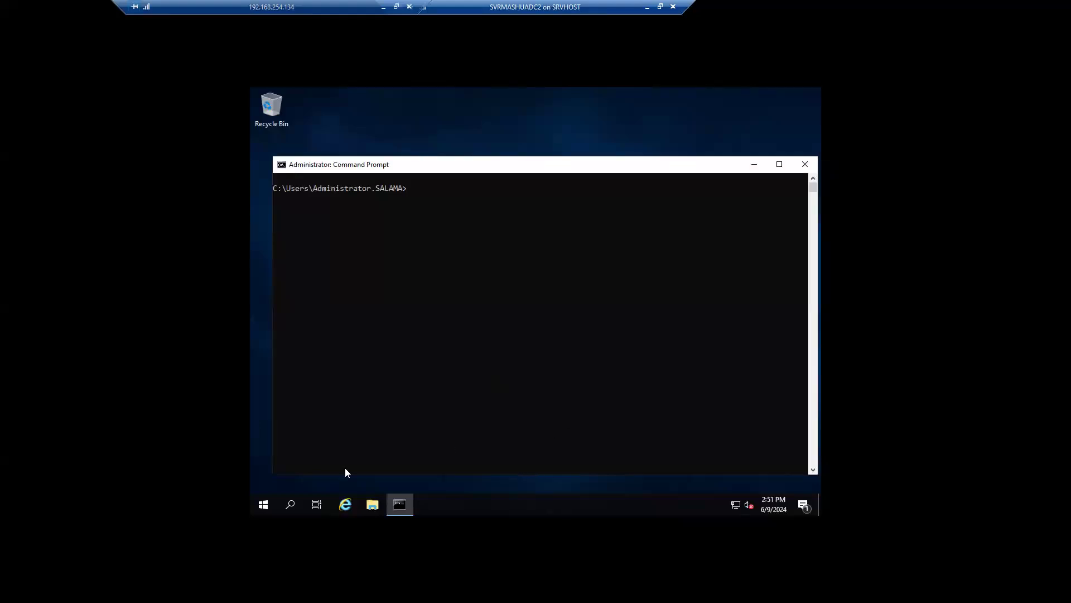
# Step: Launch Active Directory Users and Computers, expand salama.local and bring up its context menu
pyautogui.click(290, 506)
pyautogui.write('user')
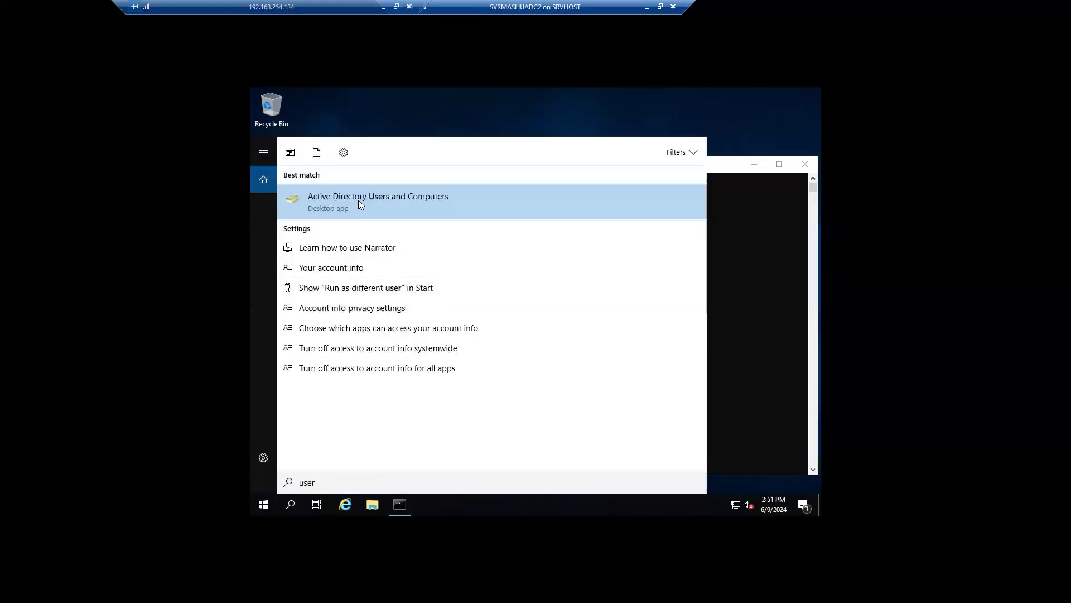
pyautogui.click(360, 203)
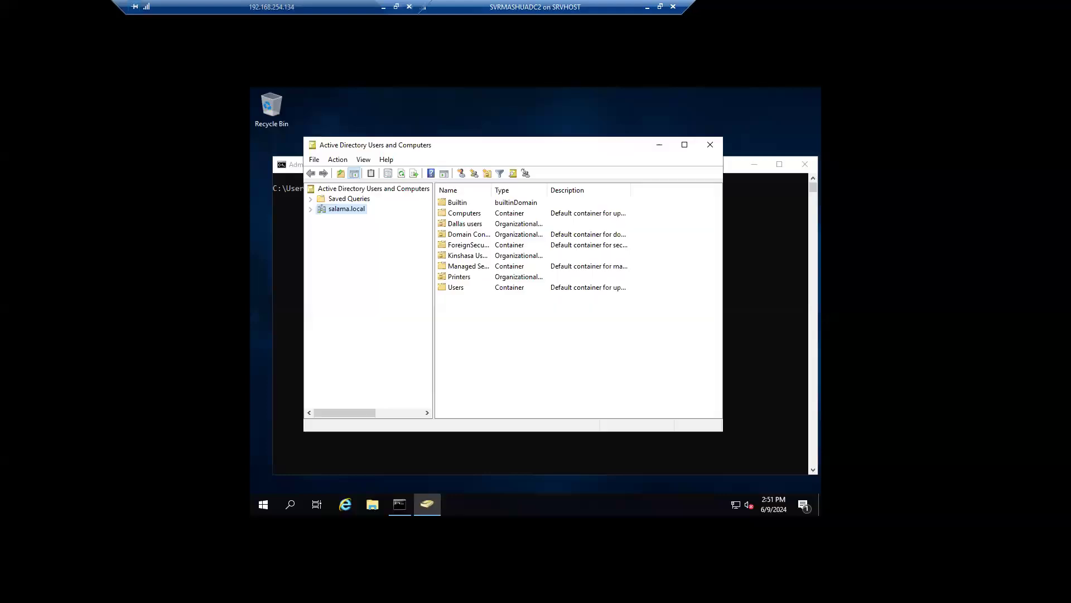
pyautogui.click(310, 209)
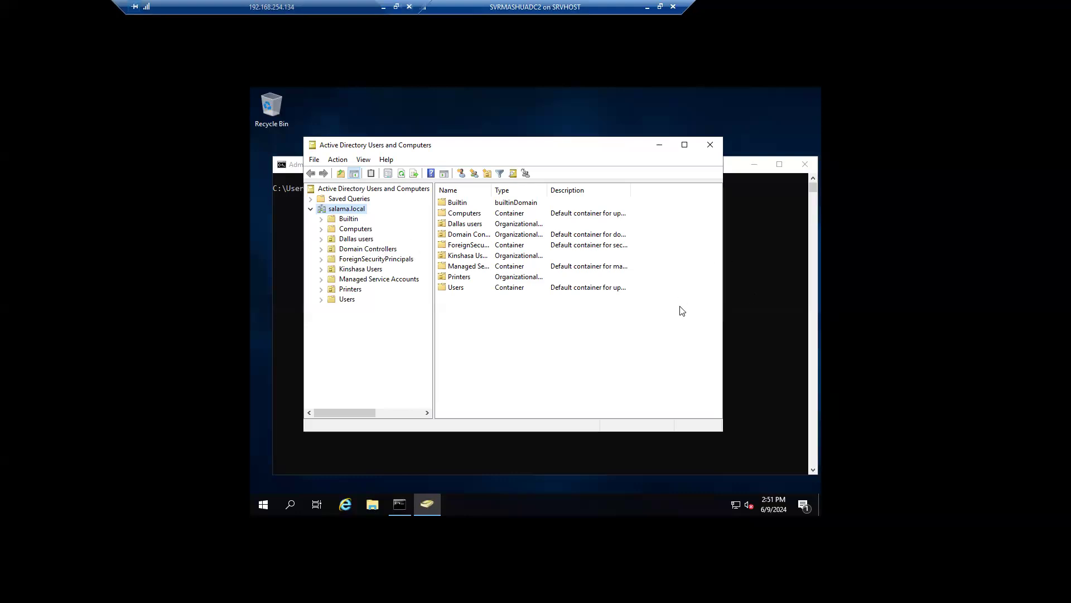
pyautogui.rightClick(348, 210)
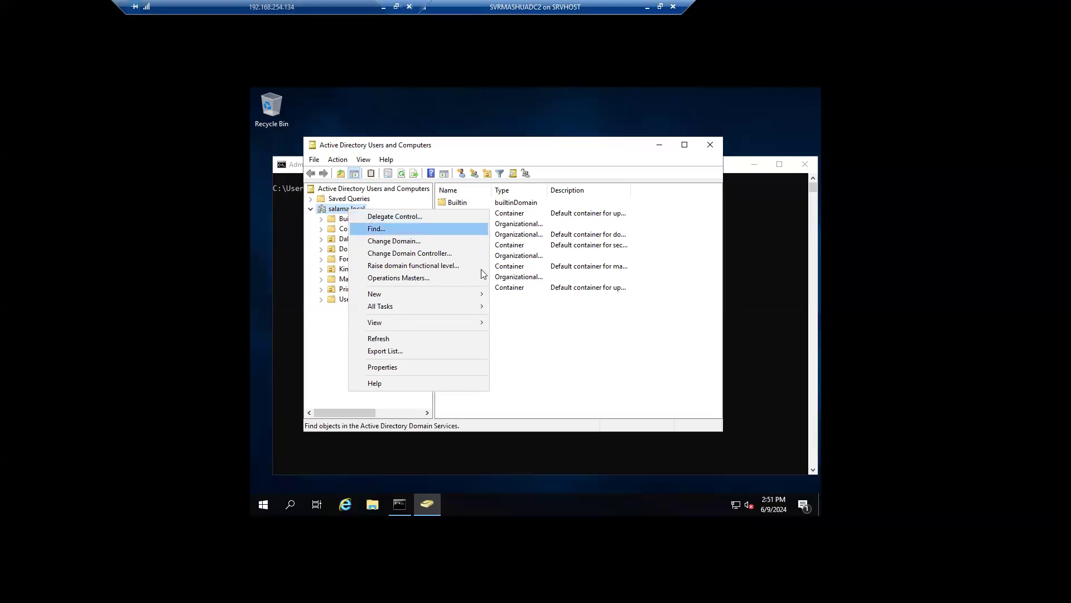
# Step: Transfer the RID master role to SRVMASHUADC02.salama.local in Operations Masters
pyautogui.click(422, 278)
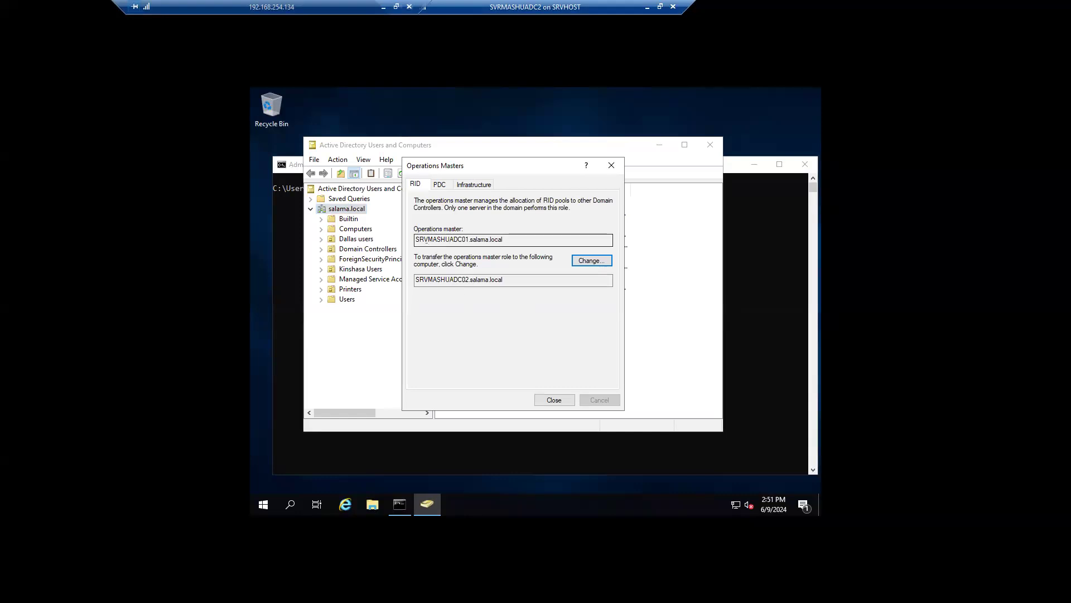
pyautogui.moveTo(415, 240); pyautogui.dragTo(505, 244)
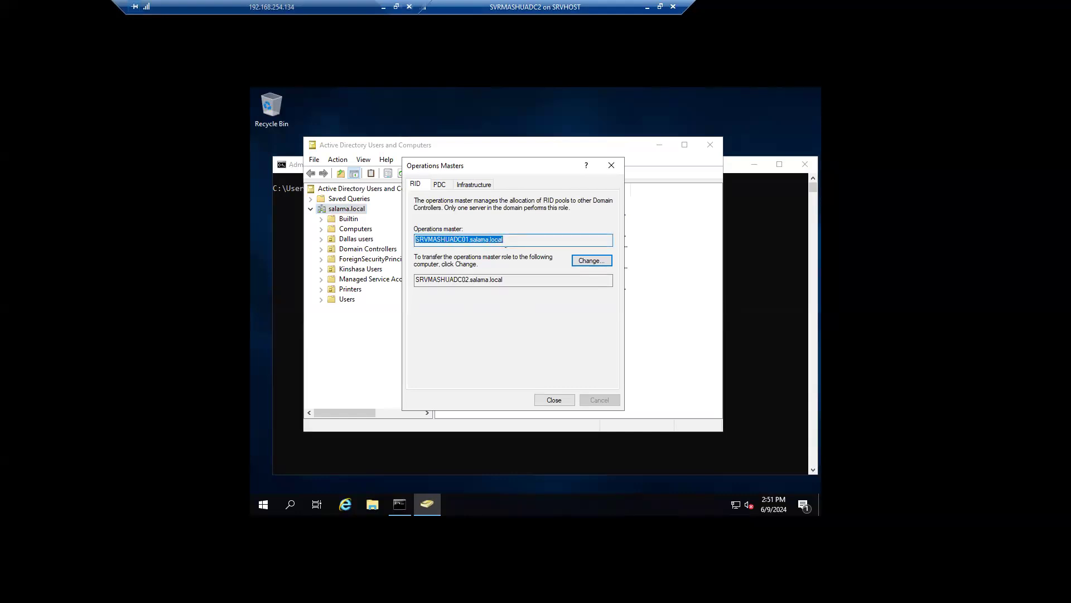
pyautogui.click(510, 242)
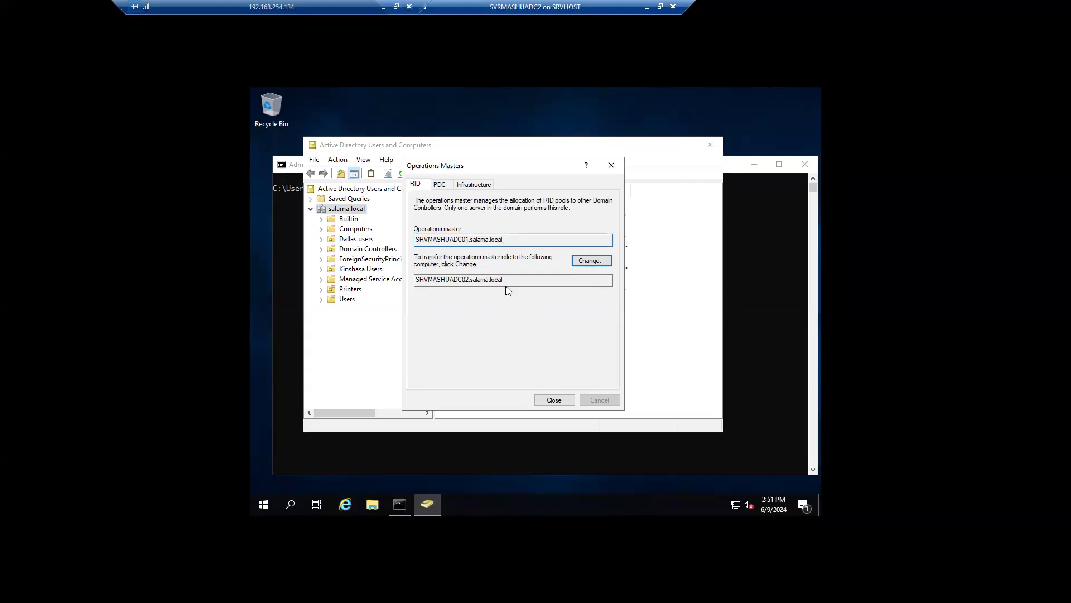
pyautogui.moveTo(505, 279); pyautogui.dragTo(415, 279)
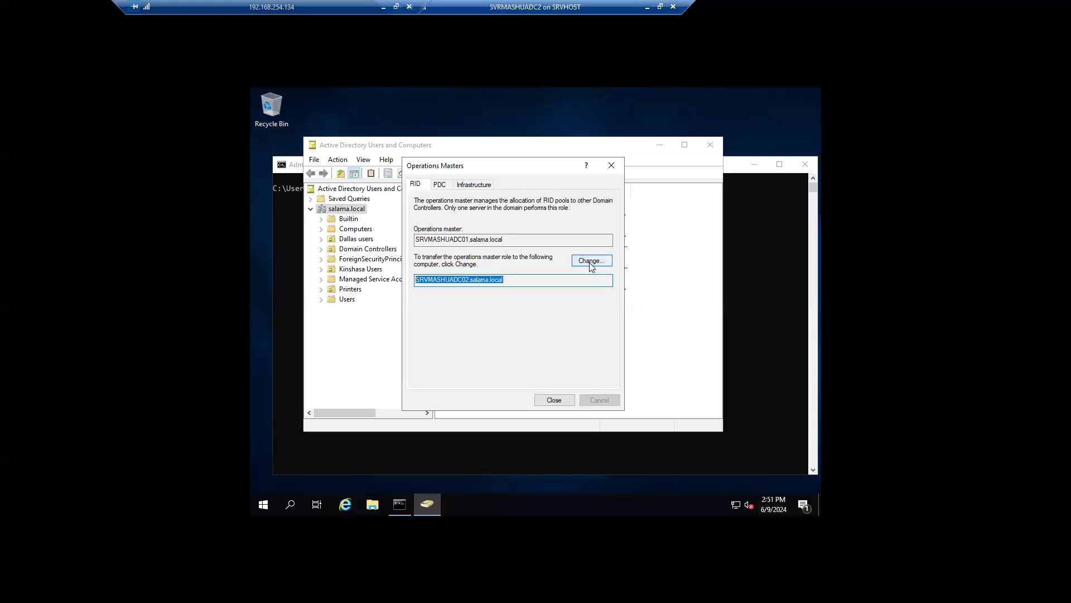
pyautogui.click(591, 262)
pyautogui.click(579, 336)
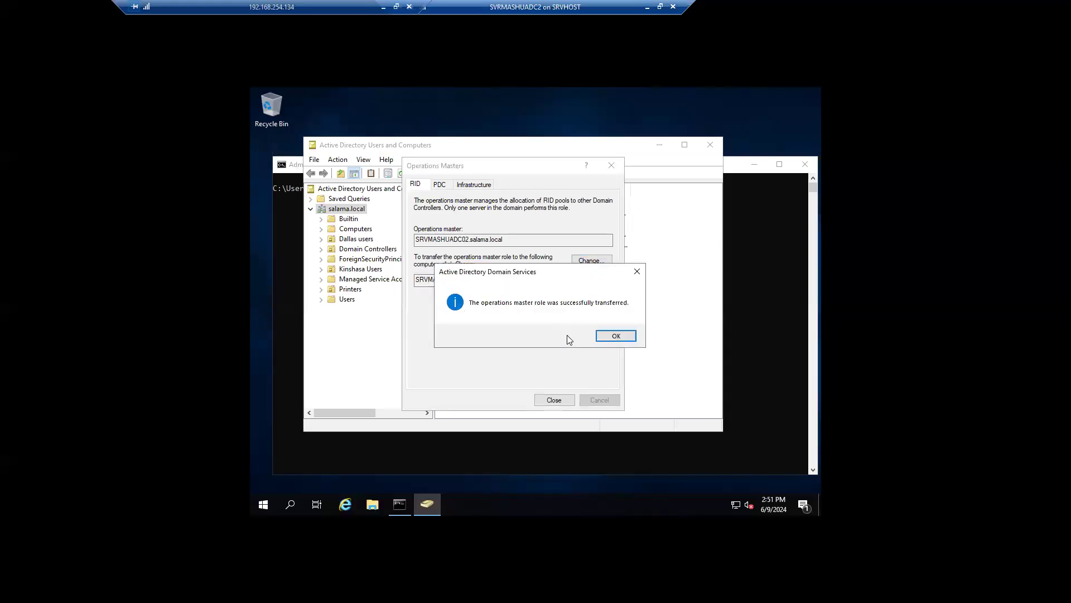
pyautogui.click(615, 337)
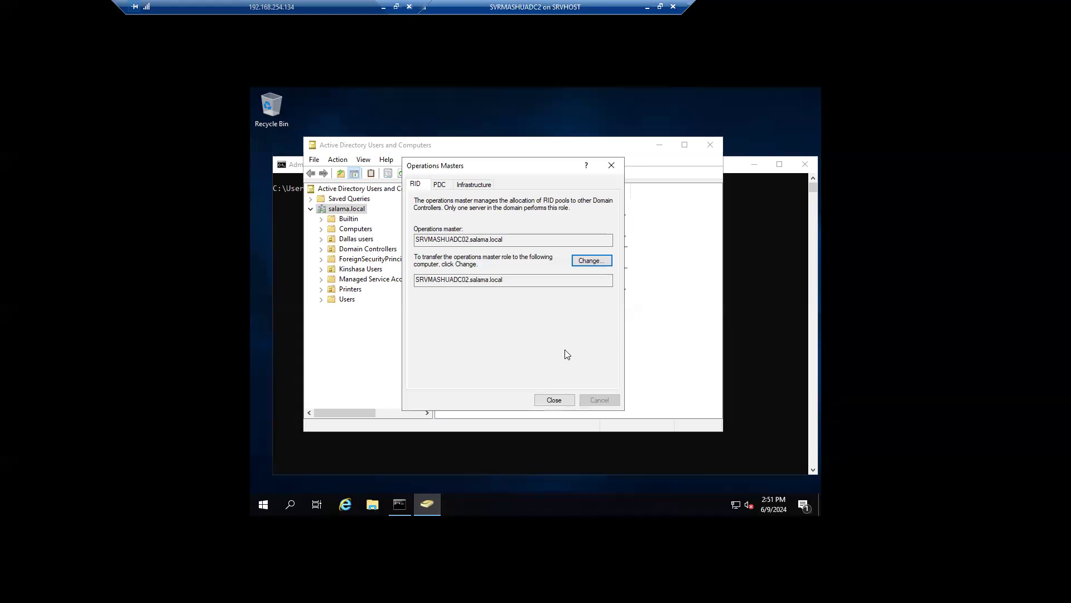
# Step: Transfer the PDC role to SRVMASHUADC02.salama.local
pyautogui.click(440, 186)
pyautogui.moveTo(504, 239); pyautogui.dragTo(415, 240)
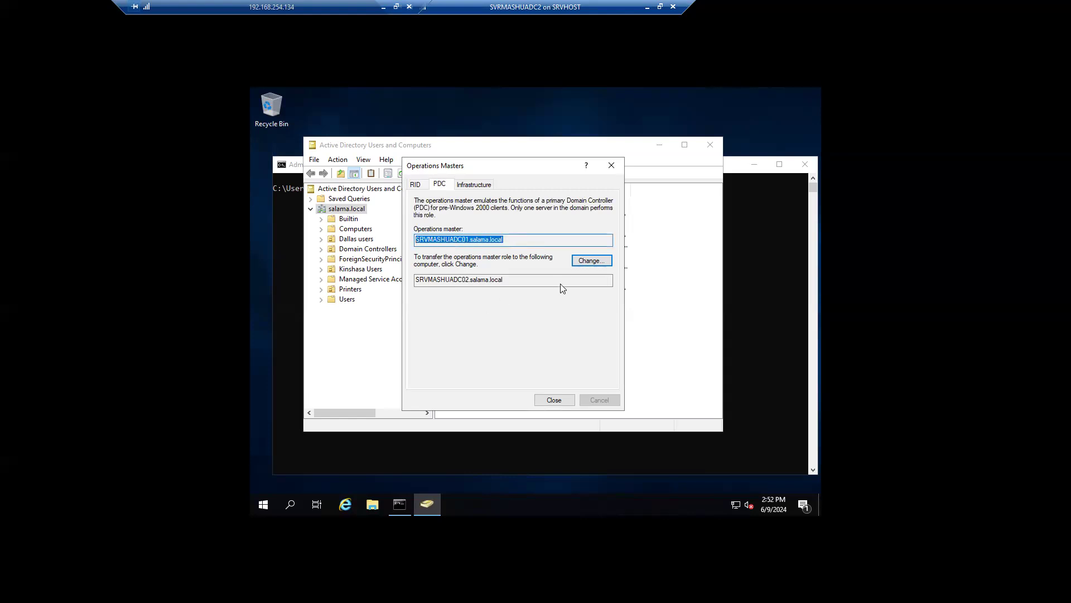
pyautogui.click(589, 264)
pyautogui.click(578, 335)
pyautogui.click(616, 335)
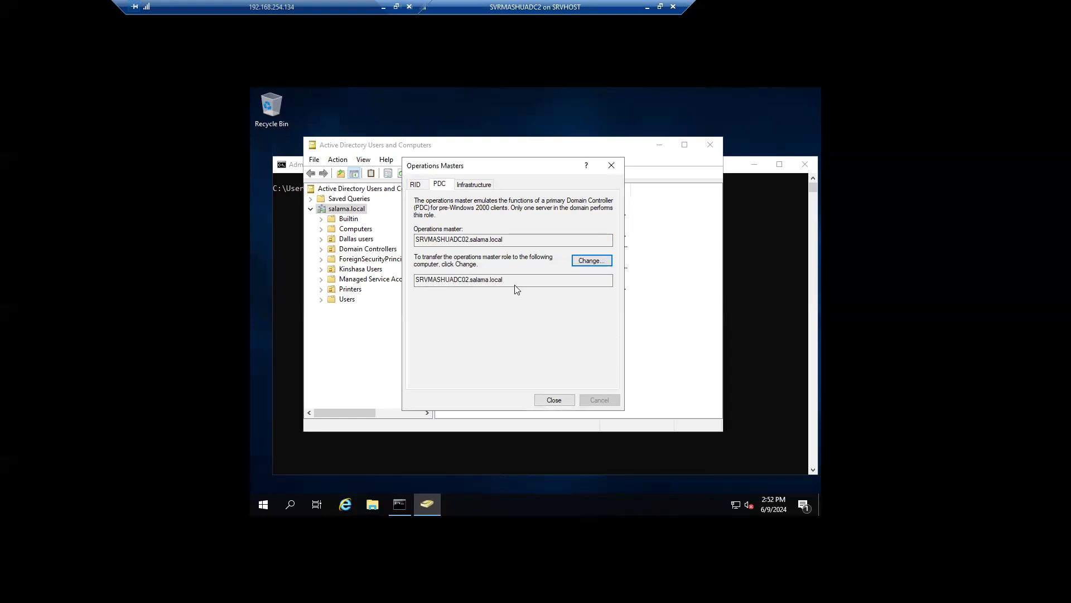
pyautogui.moveTo(470, 280); pyautogui.dragTo(415, 240)
pyautogui.click(504, 239)
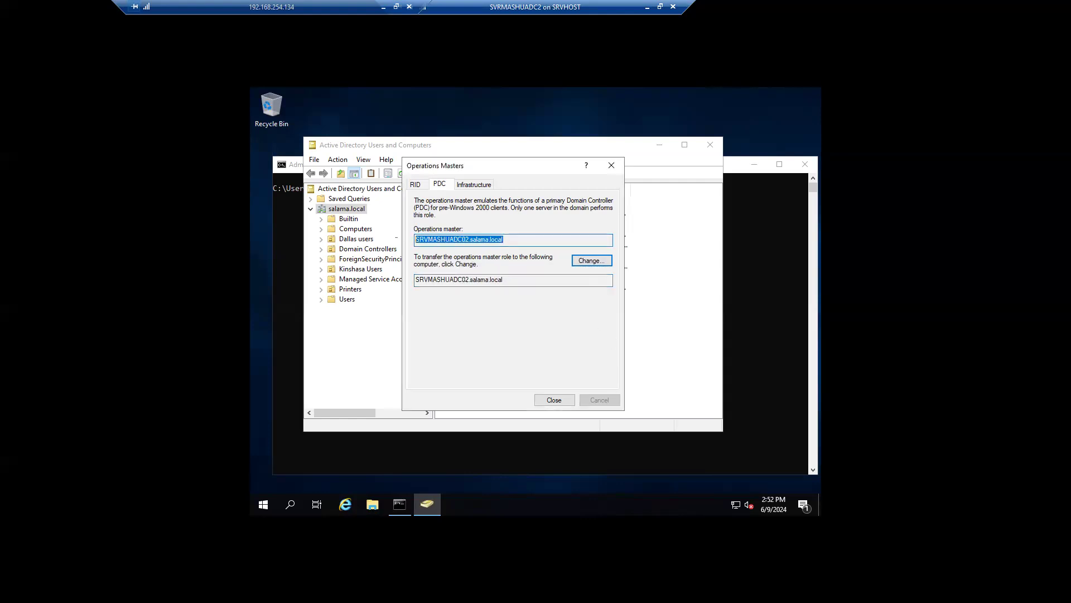
# Step: Transfer the Infrastructure master to SRVMASHUADC02, then close Operations Masters and the console
pyautogui.click(485, 186)
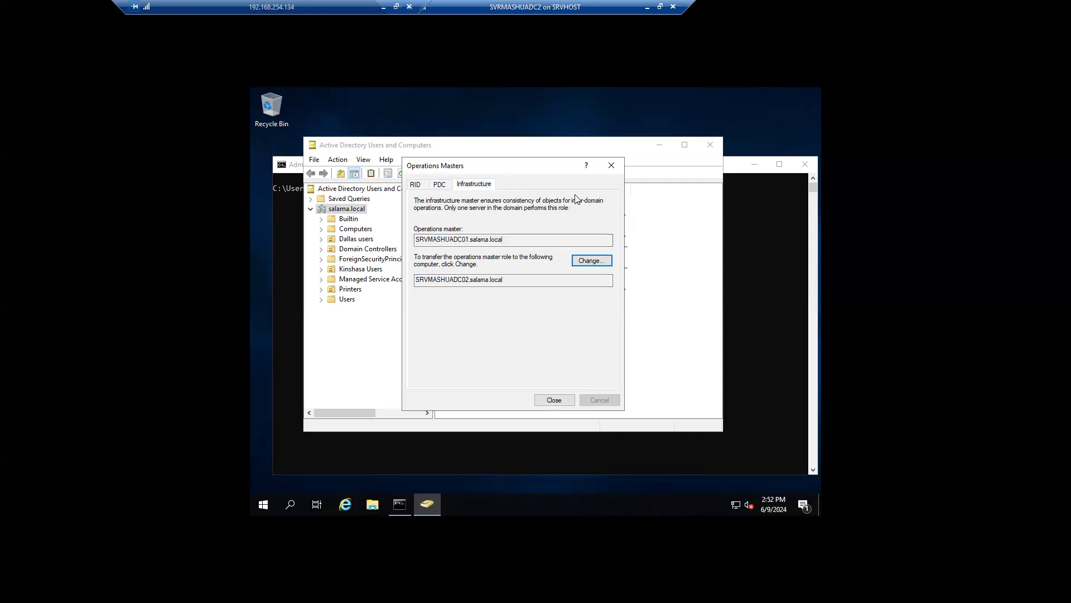
pyautogui.click(587, 262)
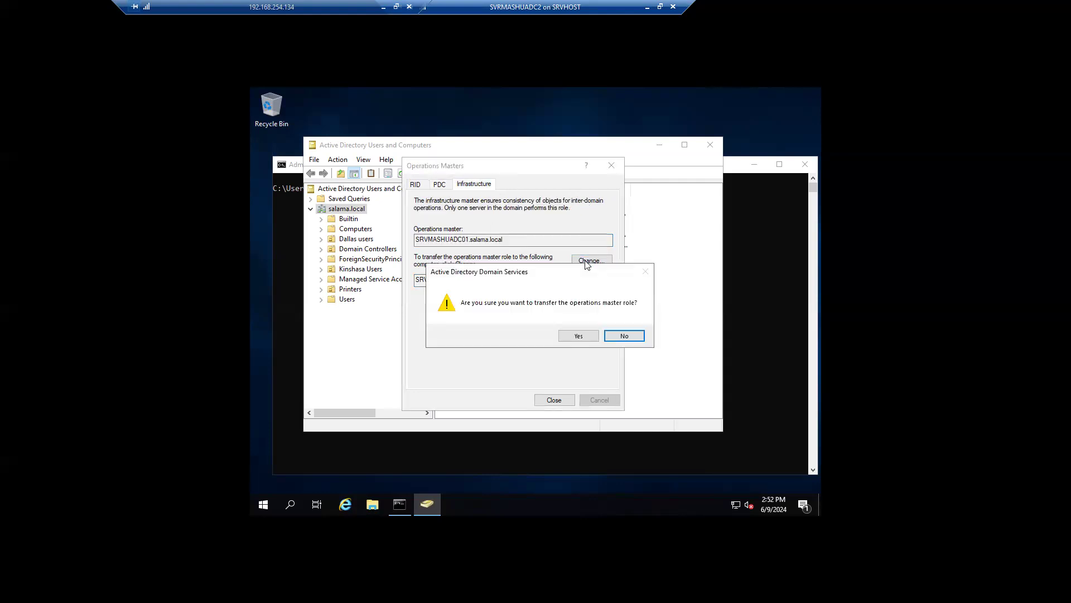
pyautogui.click(584, 335)
pyautogui.click(616, 337)
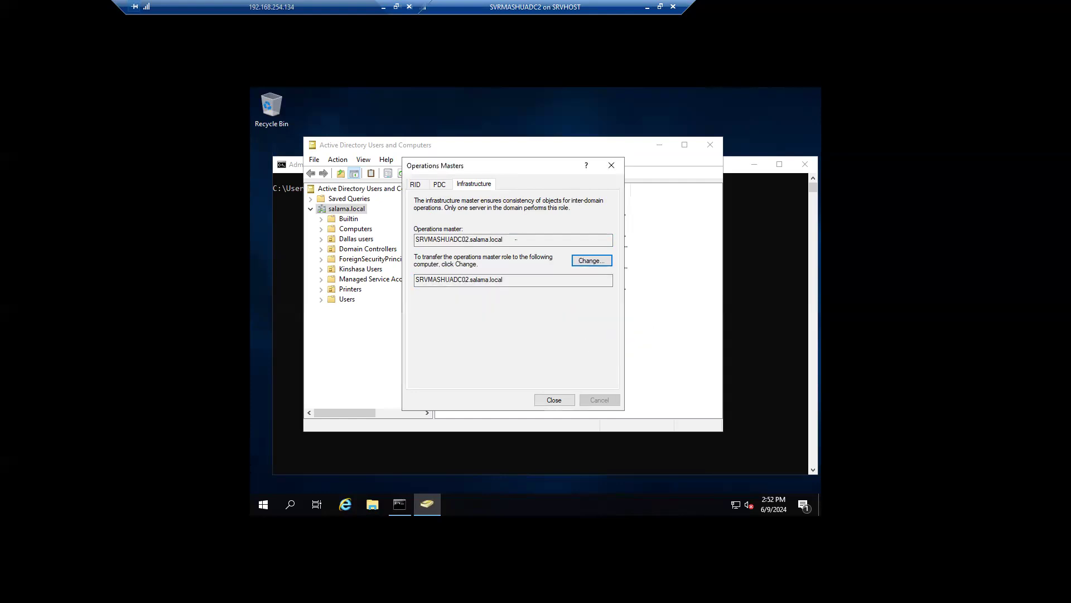
pyautogui.doubleClick(518, 242)
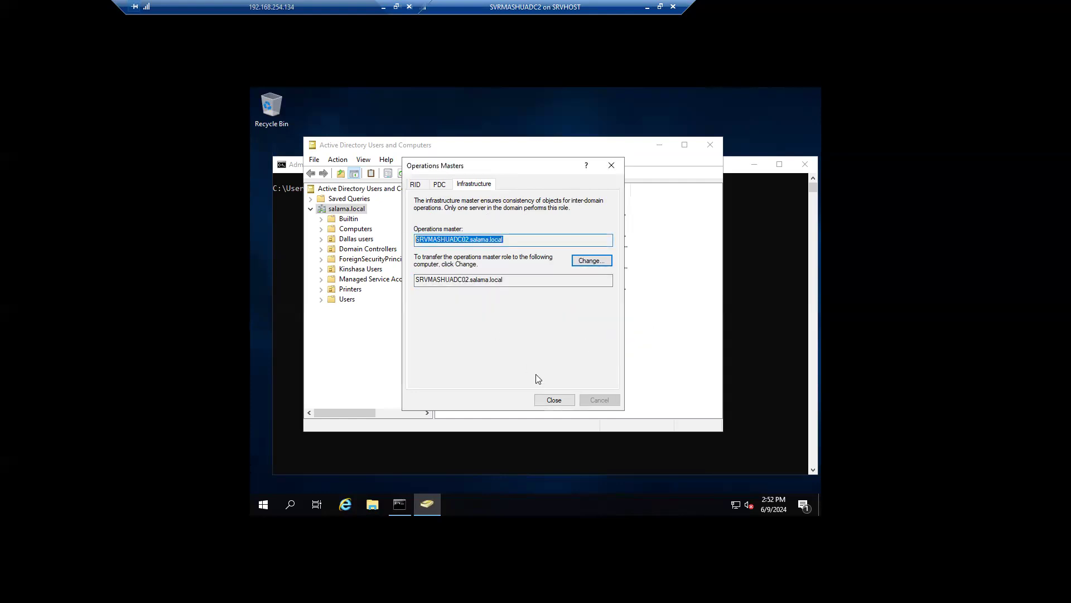
pyautogui.click(554, 399)
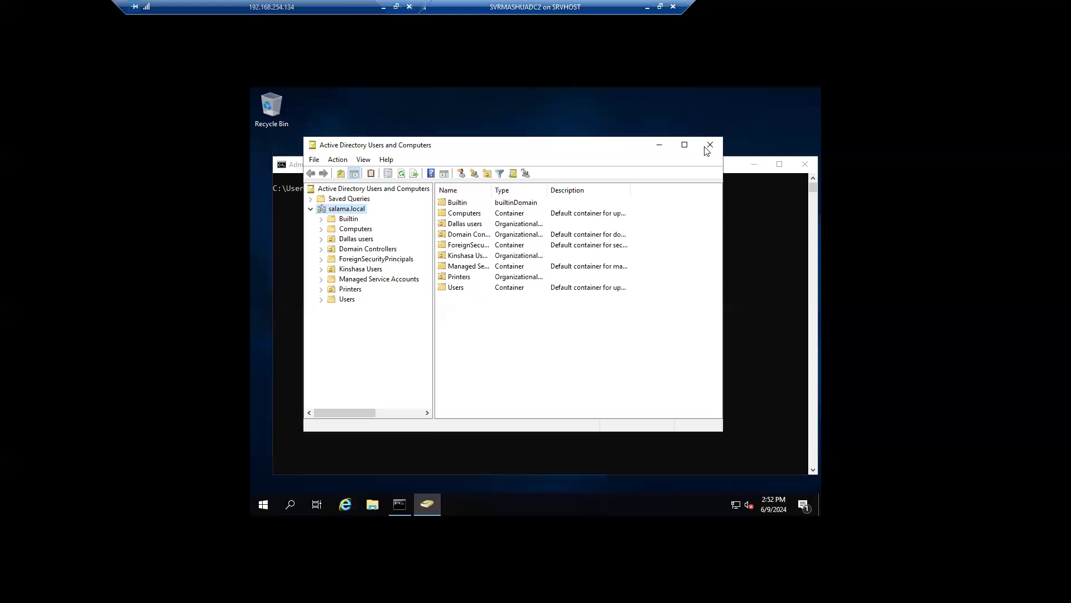
pyautogui.click(709, 145)
# Step: Set the Command Prompt font size to 20 and begin typing the netdom command
pyautogui.click(483, 258)
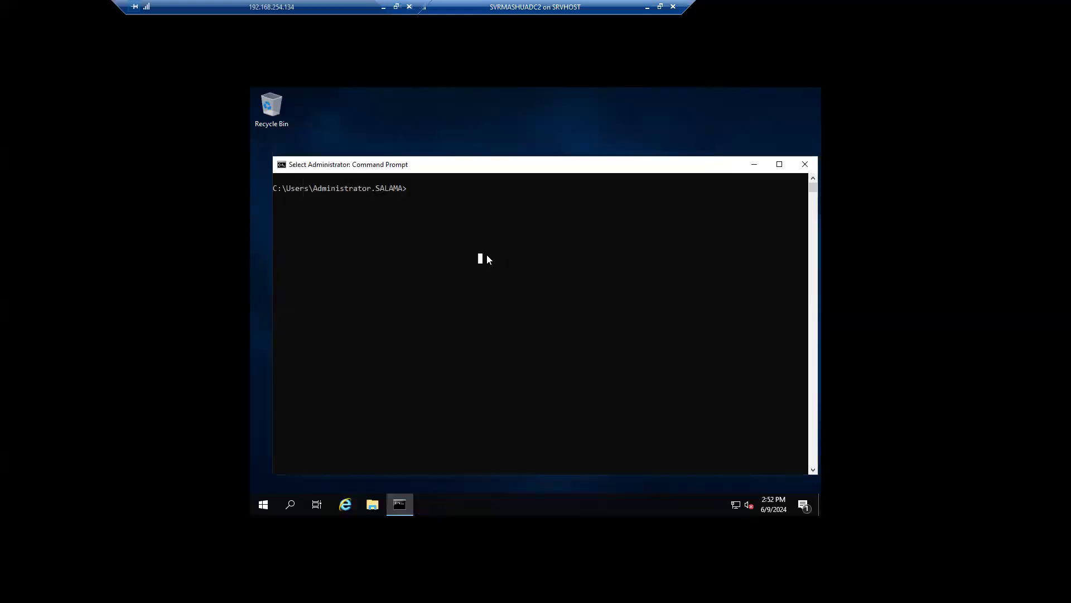
pyautogui.write('net')
pyautogui.click(282, 165)
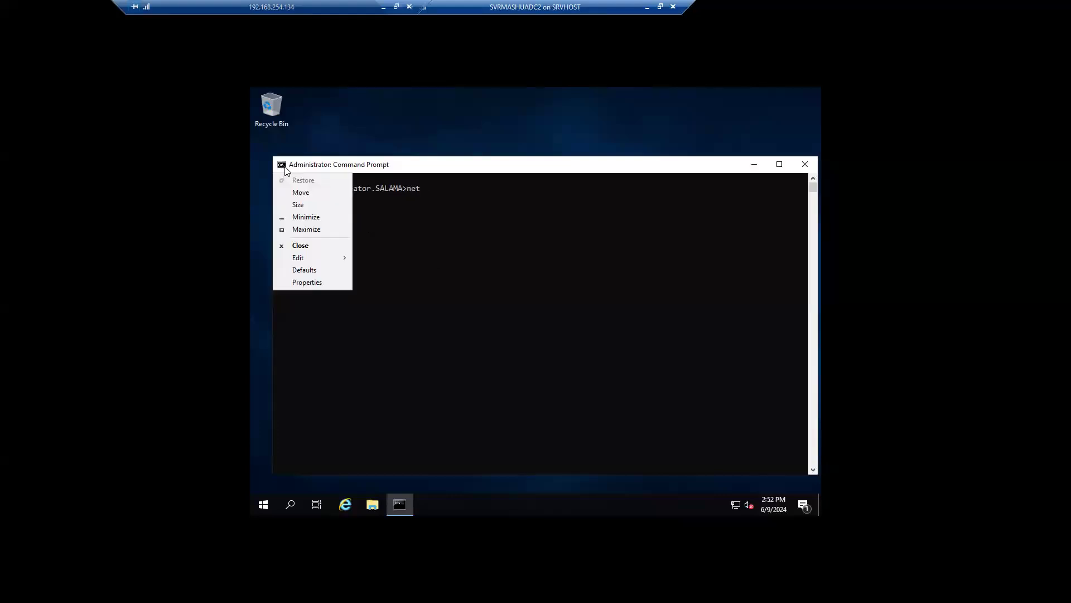
pyautogui.click(322, 280)
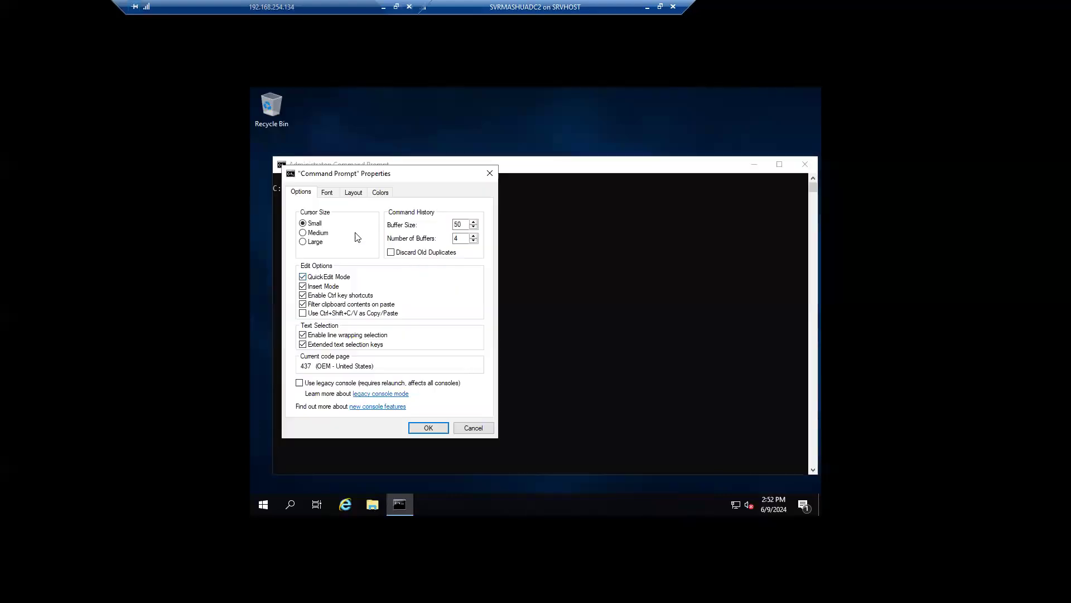
pyautogui.click(331, 193)
pyautogui.click(306, 245)
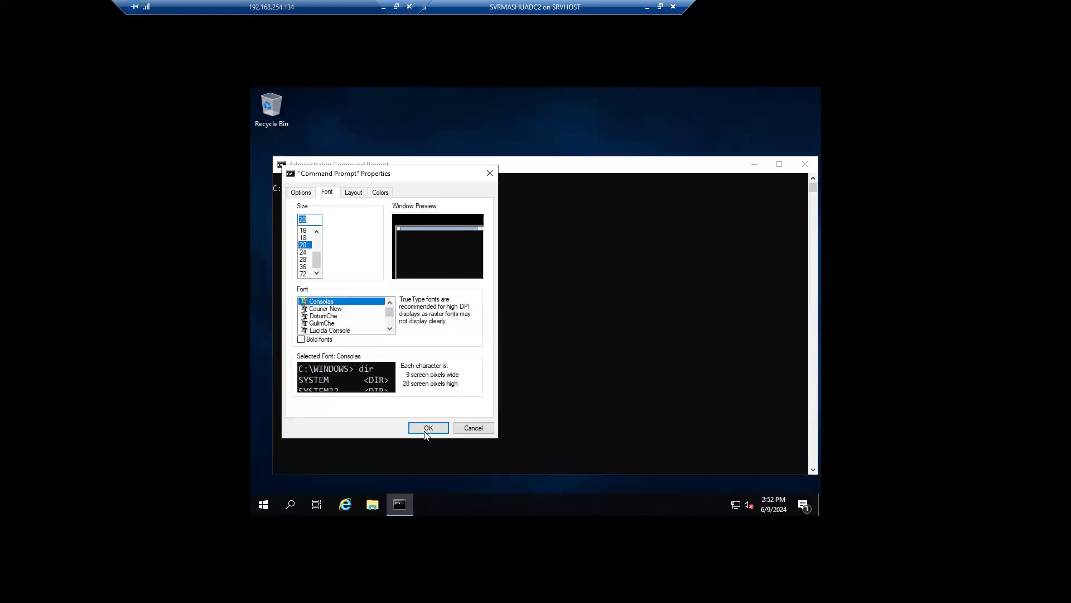
pyautogui.click(428, 428)
pyautogui.write('net')
pyautogui.write('dp')
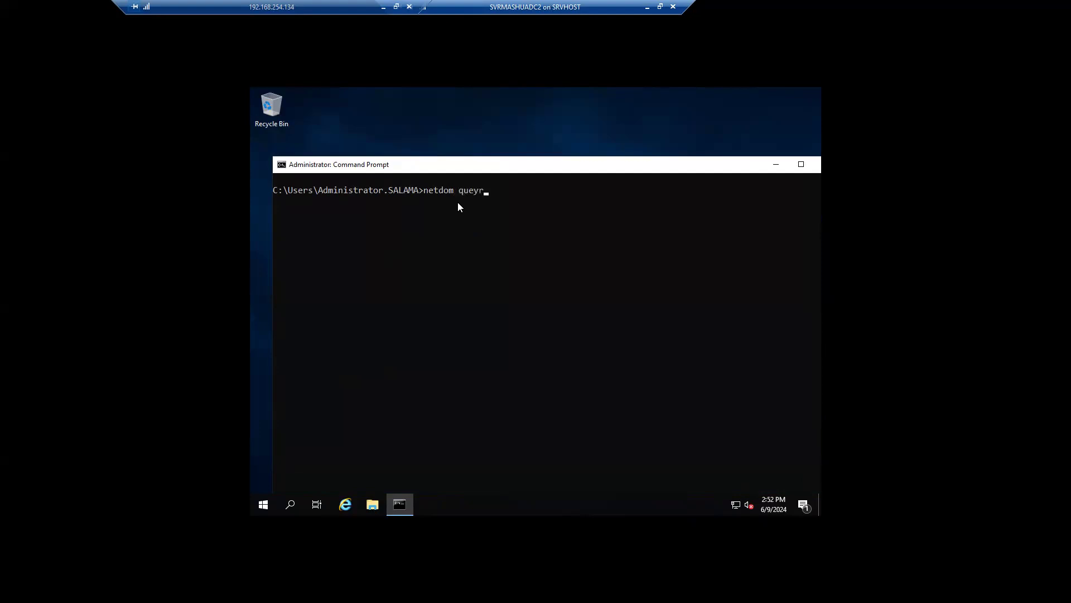
# Step: Run netdom query fsmo: PDC, RID, Infrastructure on SRVMASHUADC02; Schema, Domain naming on SRVMASHUADC01
pyautogui.write('fsmo')
pyautogui.press('Return')
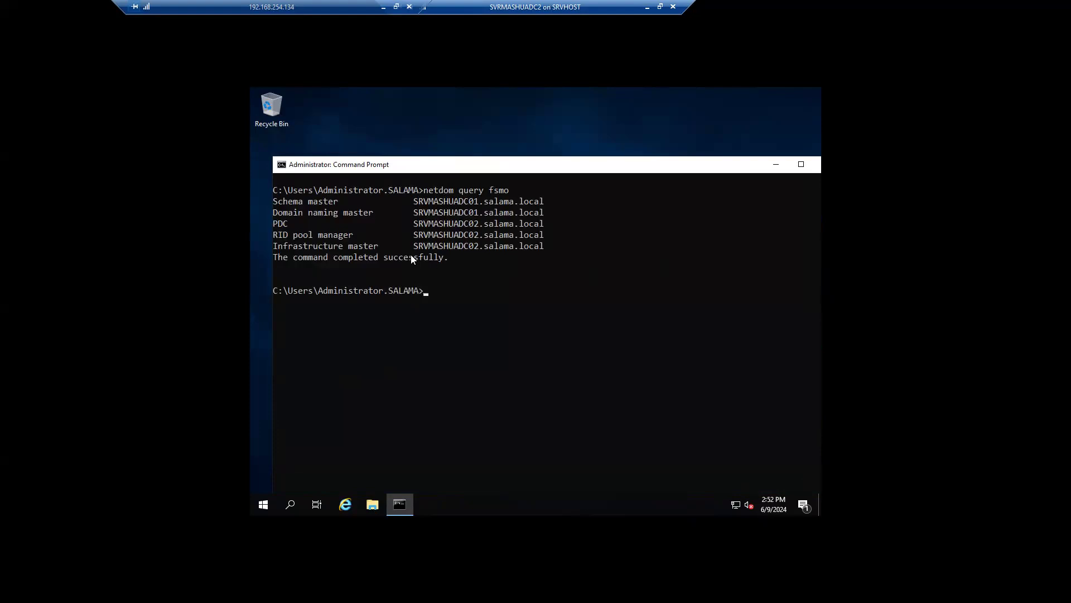
pyautogui.moveTo(310, 204); pyautogui.dragTo(534, 204)
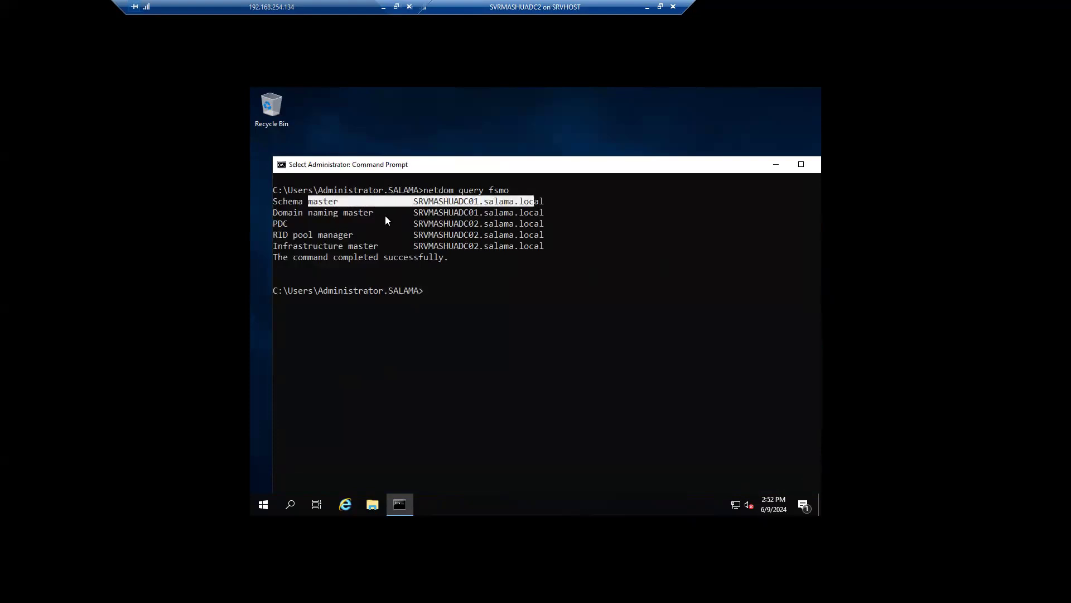
pyautogui.moveTo(313, 213); pyautogui.dragTo(513, 217)
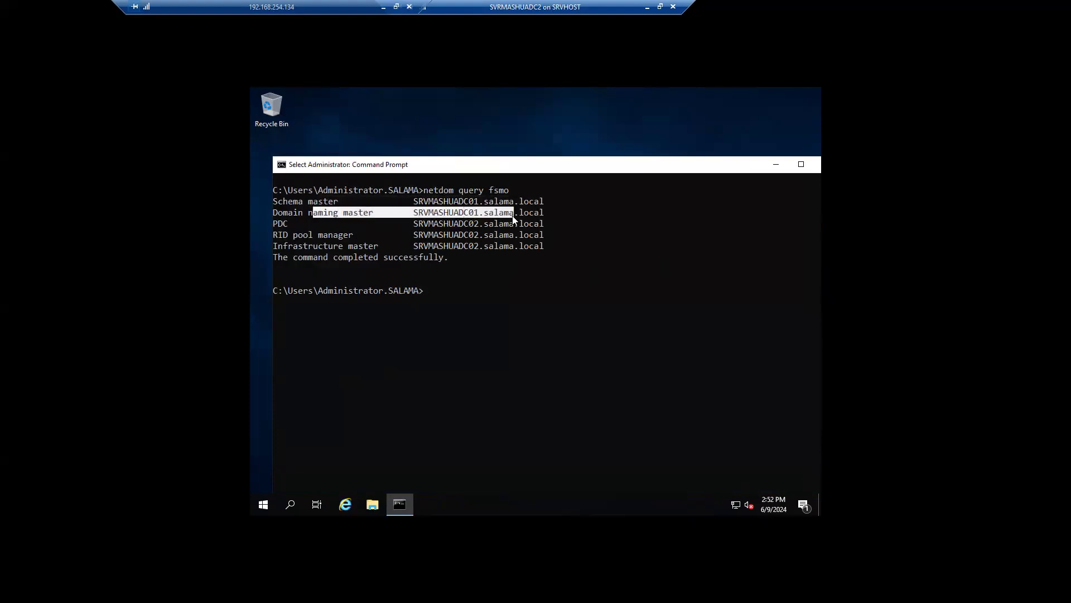
pyautogui.moveTo(287, 222); pyautogui.dragTo(531, 246)
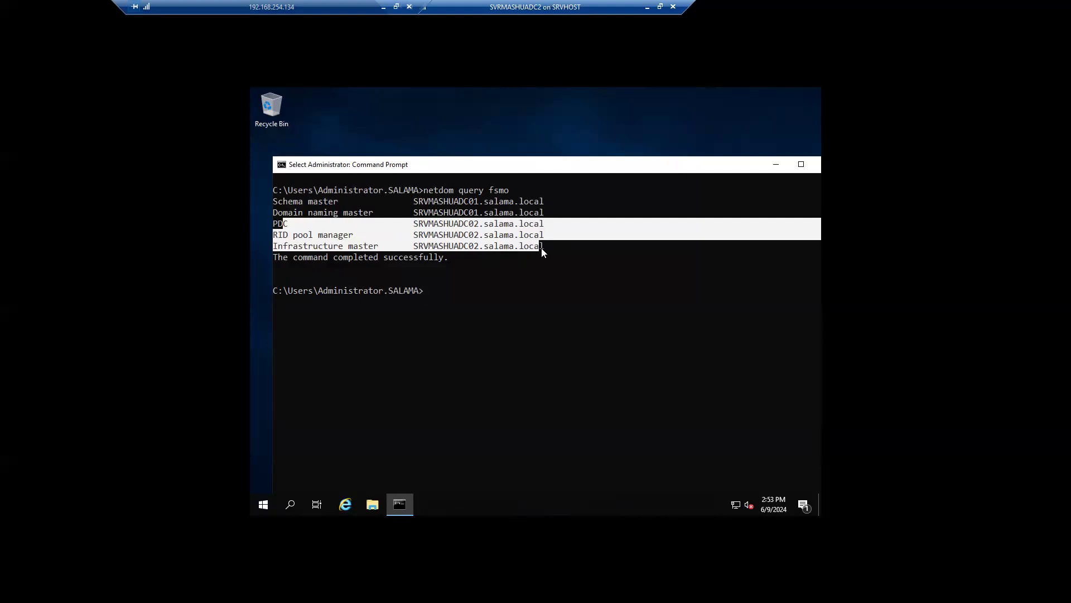
pyautogui.click(545, 280)
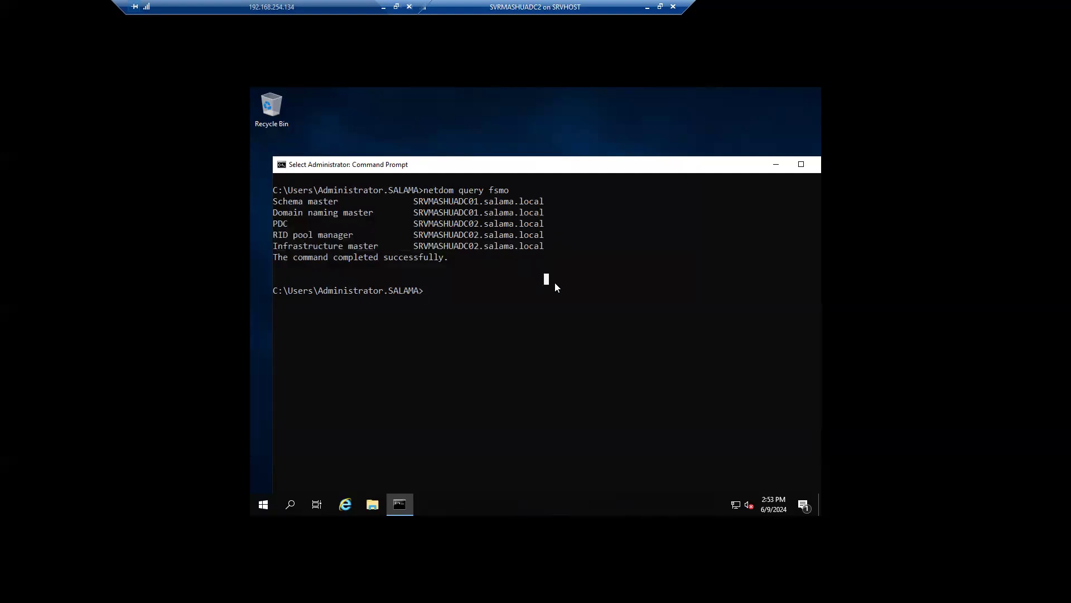
pyautogui.moveTo(315, 213); pyautogui.dragTo(371, 215)
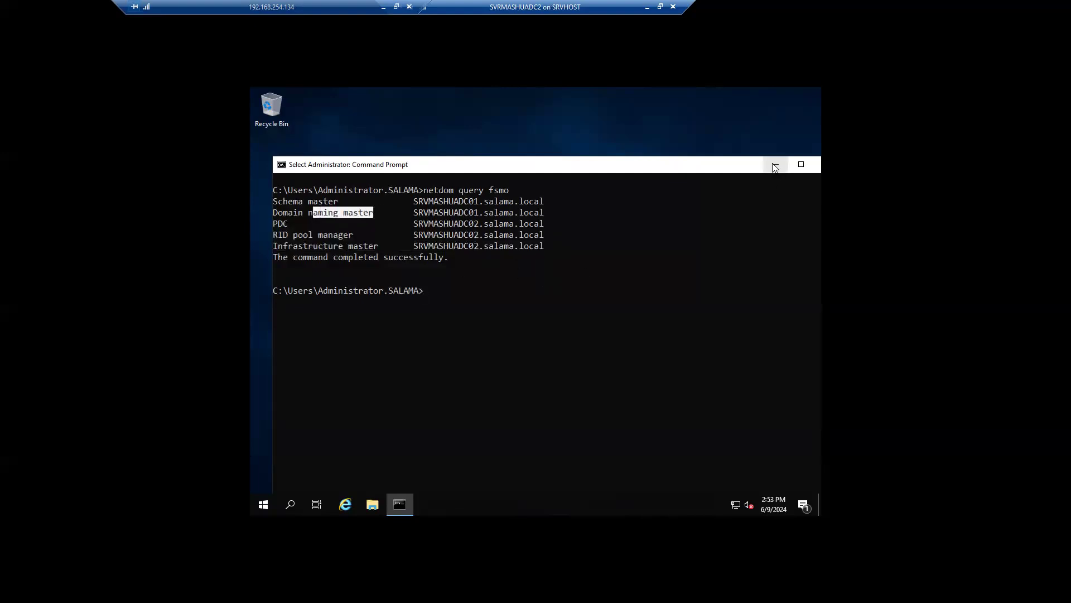
pyautogui.click(775, 164)
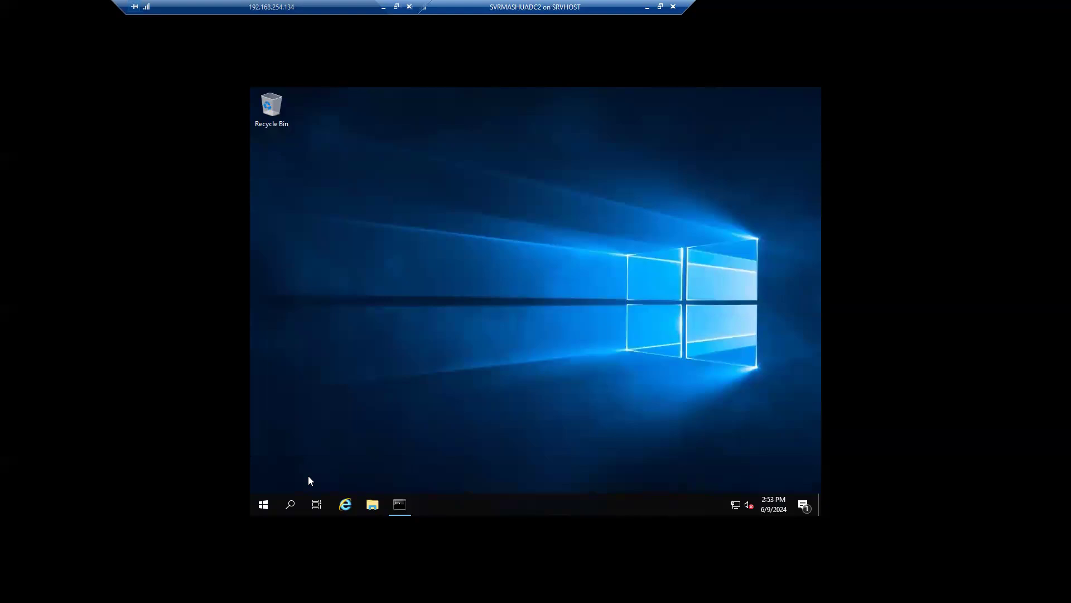
# Step: Launch Active Directory Domains and Trusts and open its Operations Master dialog
pyautogui.click(291, 501)
pyautogui.write('d')
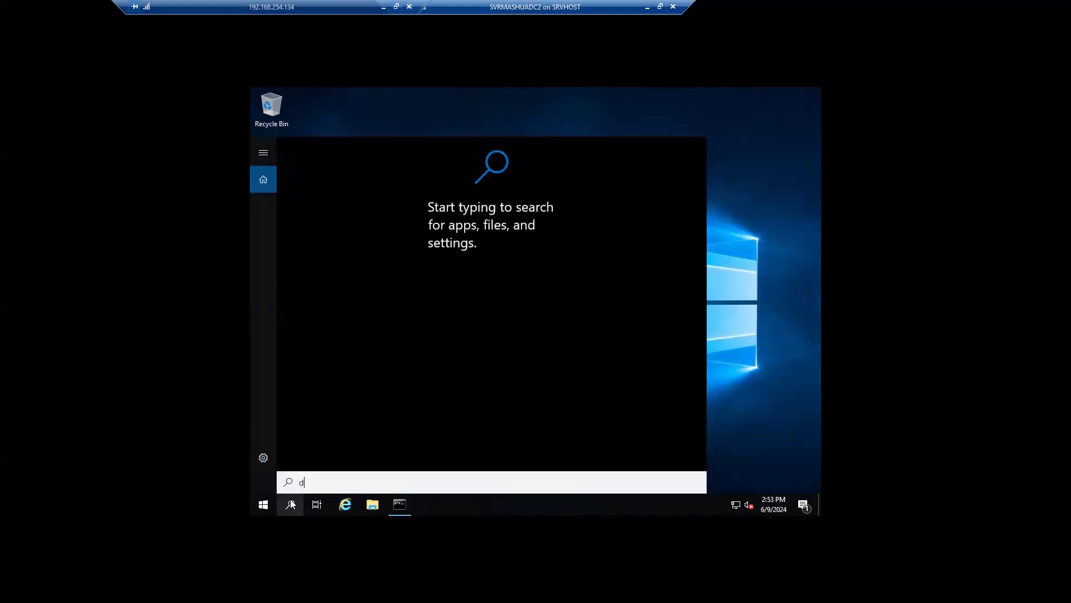
pyautogui.write('omai')
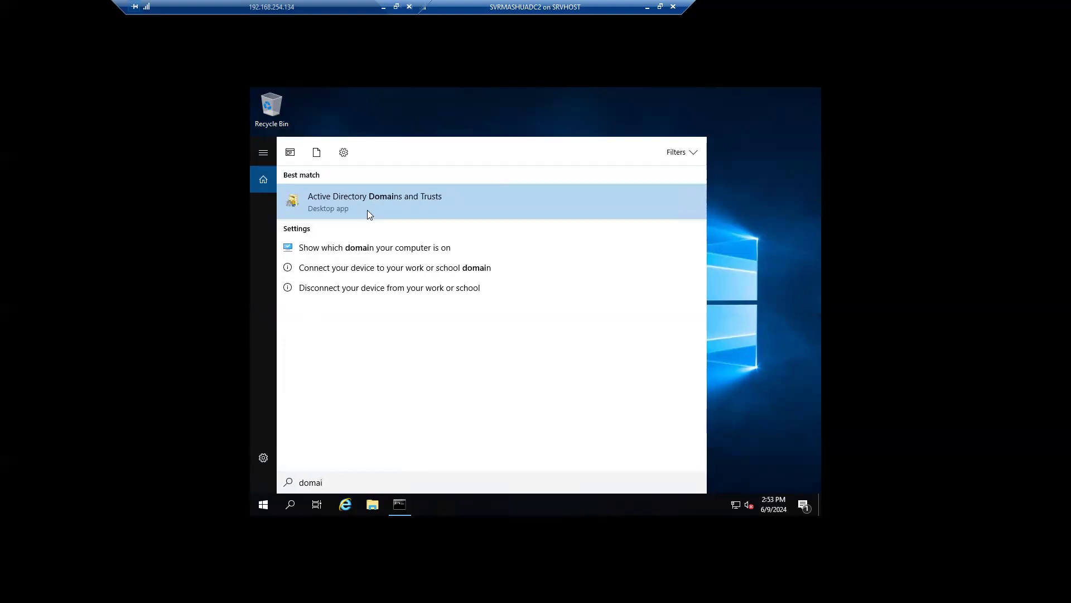
pyautogui.click(367, 210)
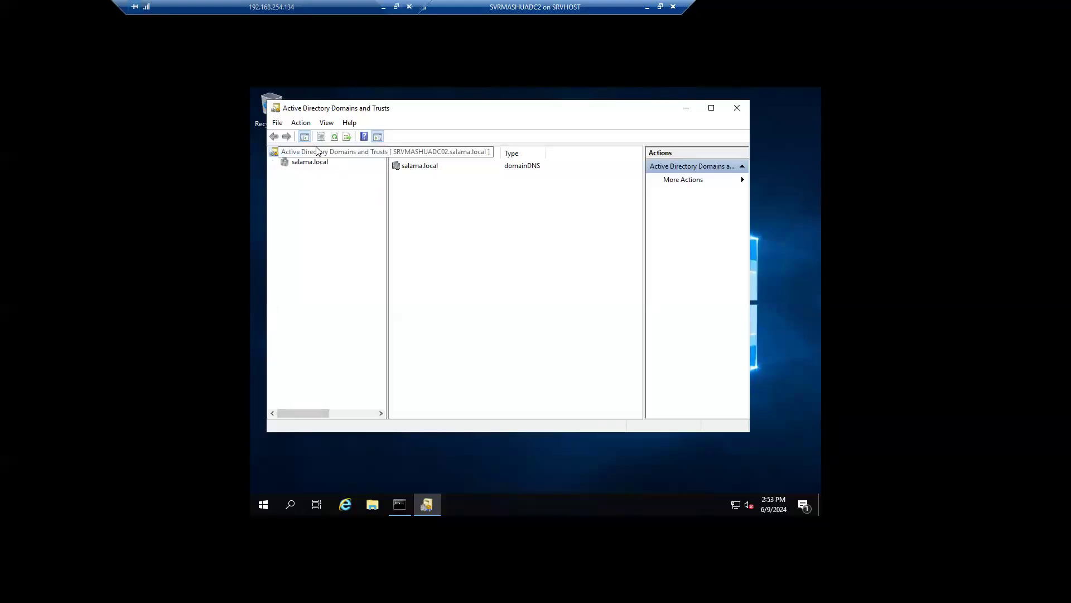
pyautogui.rightClick(313, 152)
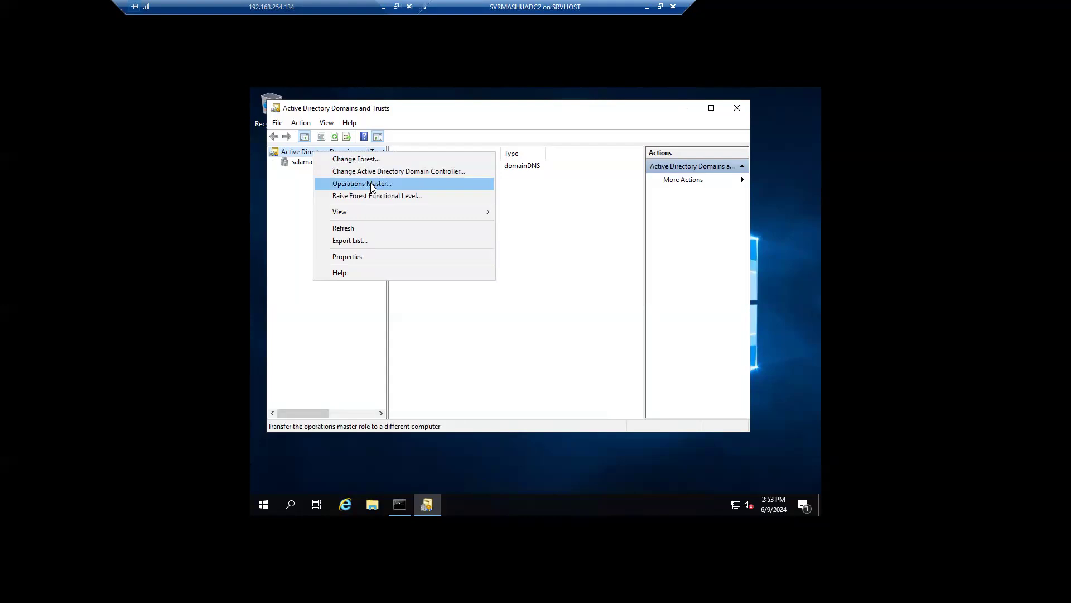
pyautogui.click(372, 187)
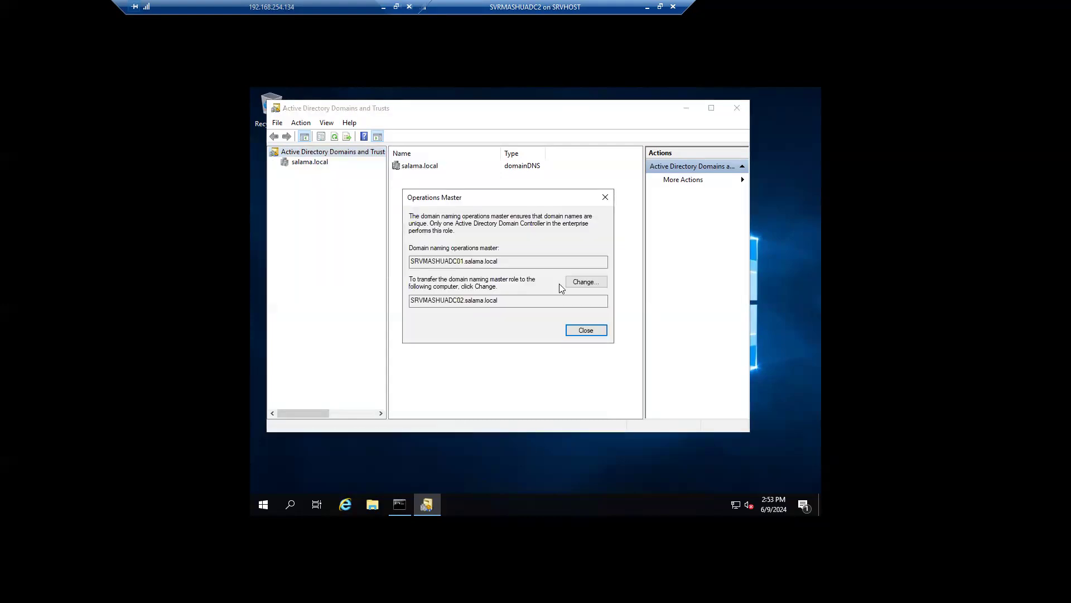
# Step: Transfer the domain naming master to SRVMASHUADC02 and close the console
pyautogui.moveTo(500, 261); pyautogui.dragTo(386, 262)
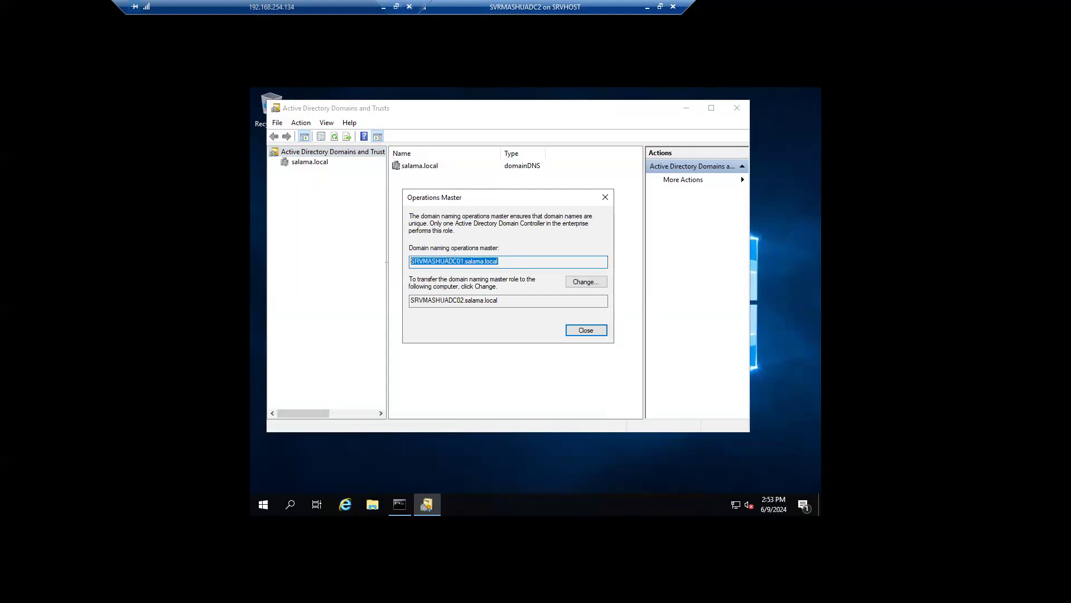
pyautogui.moveTo(499, 300); pyautogui.dragTo(393, 302)
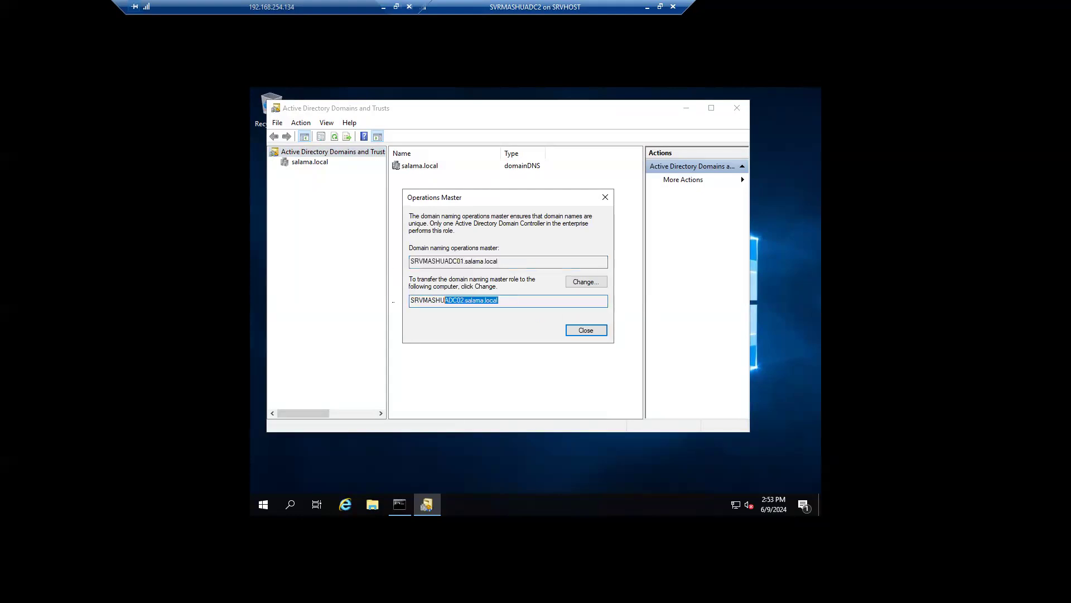
pyautogui.click(589, 281)
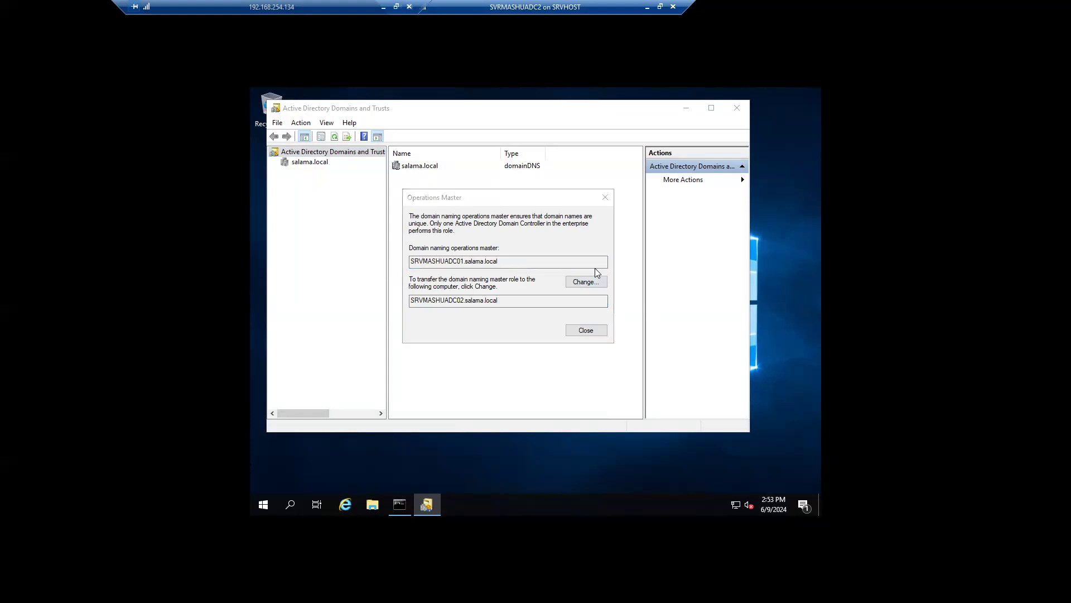
pyautogui.click(573, 336)
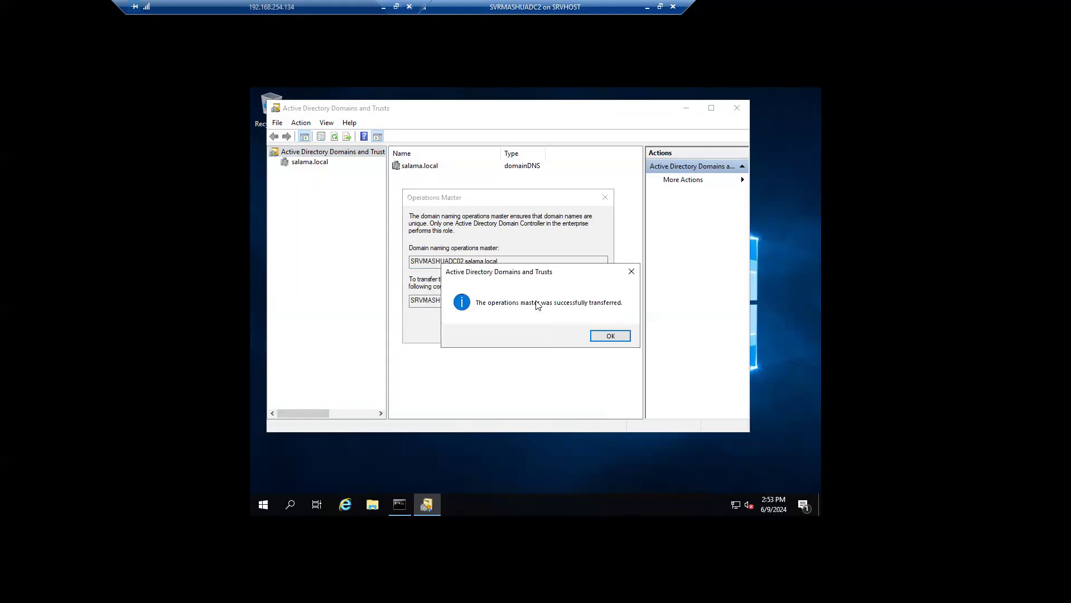
pyautogui.click(608, 336)
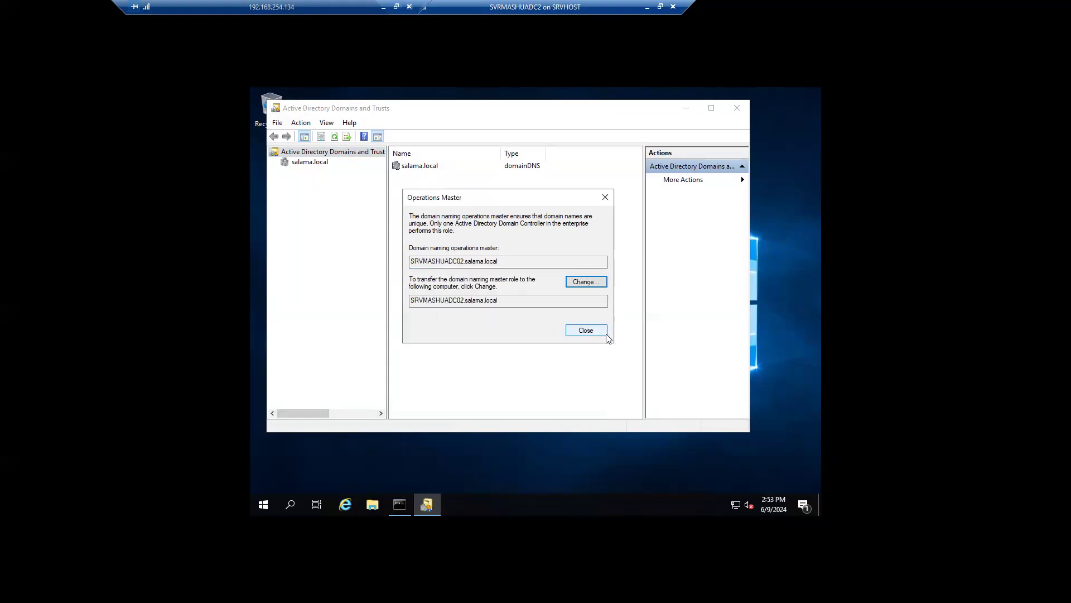
pyautogui.click(586, 330)
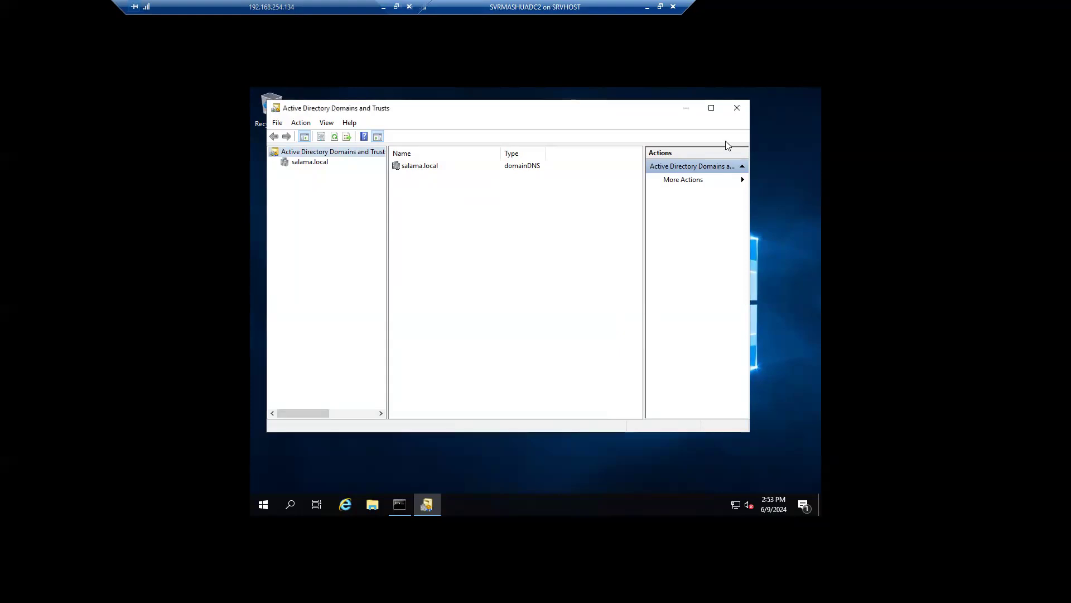
pyautogui.click(737, 108)
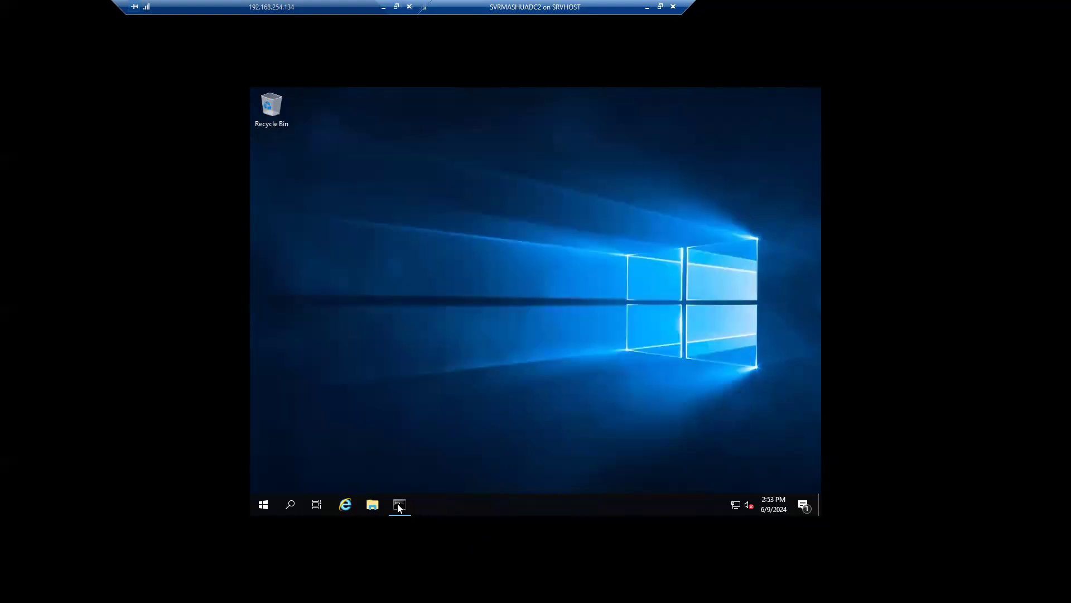
# Step: Rerun netdom query fsmo, showing four roles now held by SRVMASHUADC02
pyautogui.click(400, 504)
pyautogui.click(451, 346)
pyautogui.press('Up')
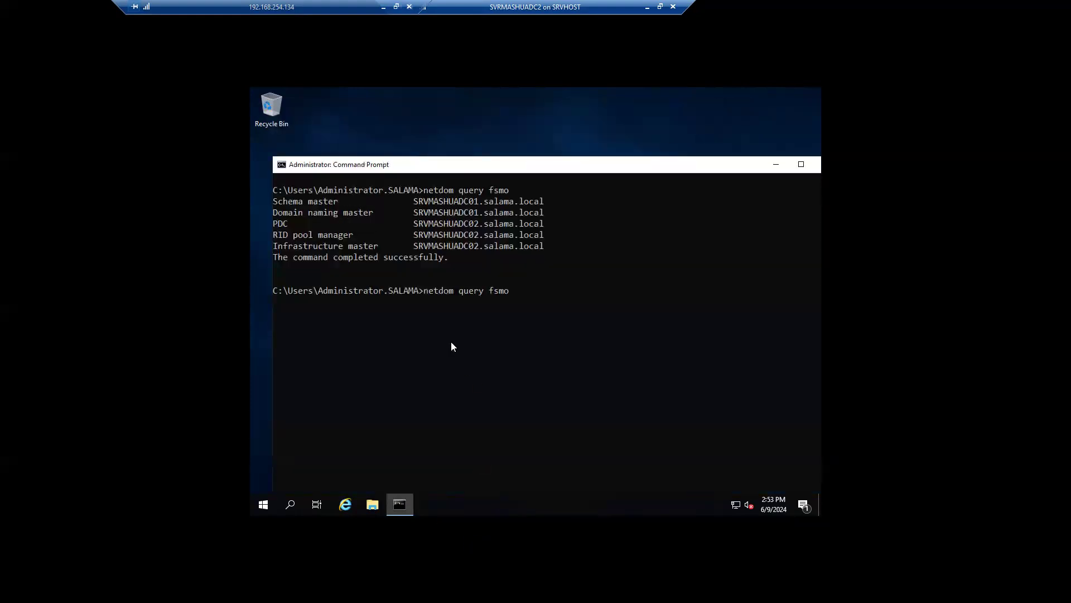
pyautogui.press('Return')
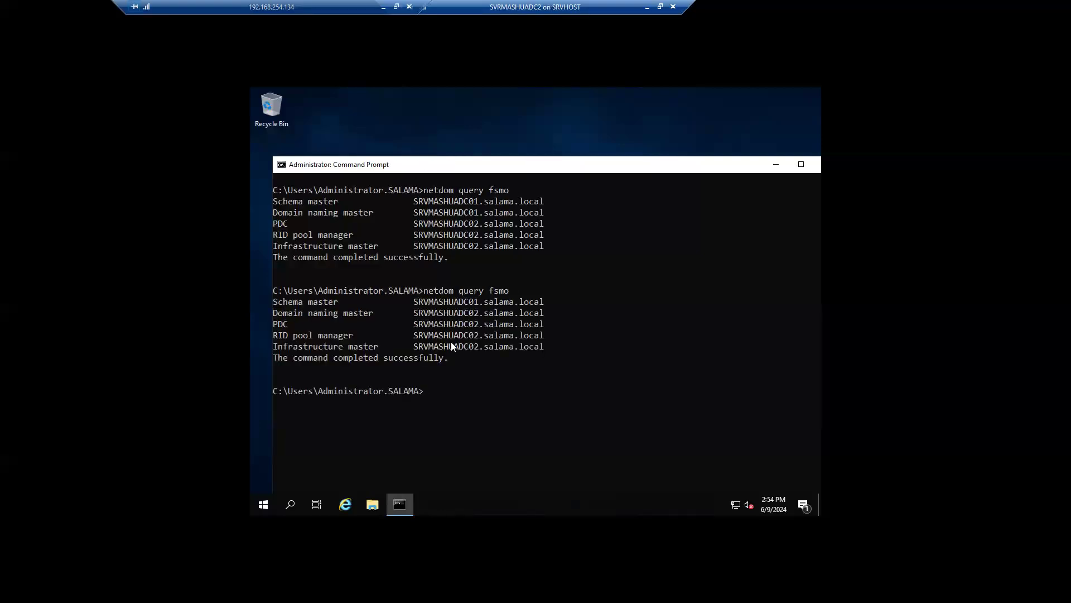
pyautogui.moveTo(550, 346); pyautogui.dragTo(273, 315)
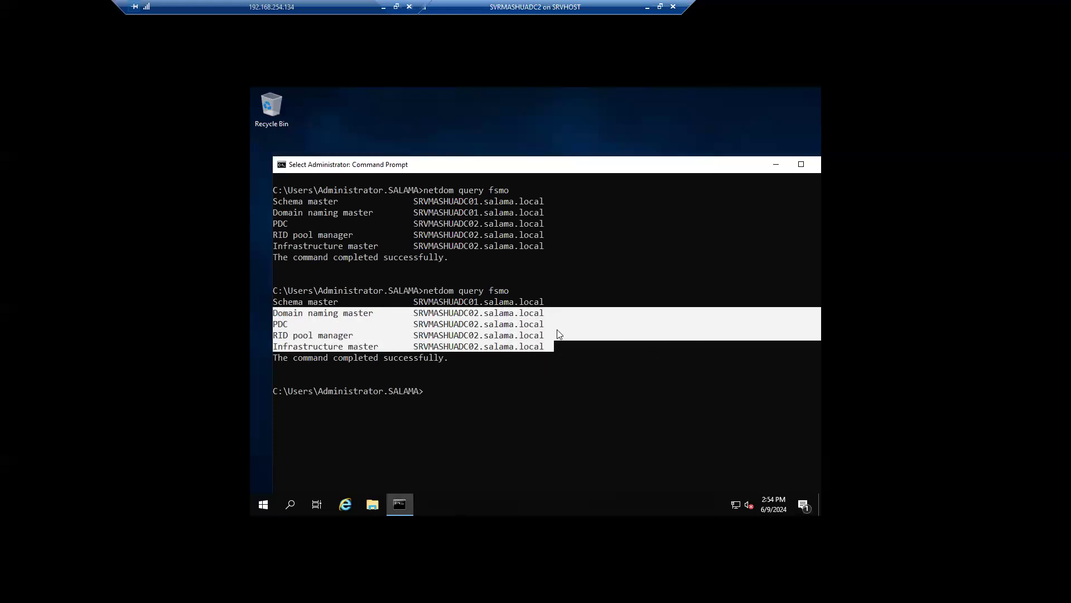
pyautogui.click(562, 303)
# Step: Point out Schema master still on SRVMASHUADC01 and type regsvr32 schmmgmt.dll
pyautogui.moveTo(510, 307); pyautogui.dragTo(382, 307)
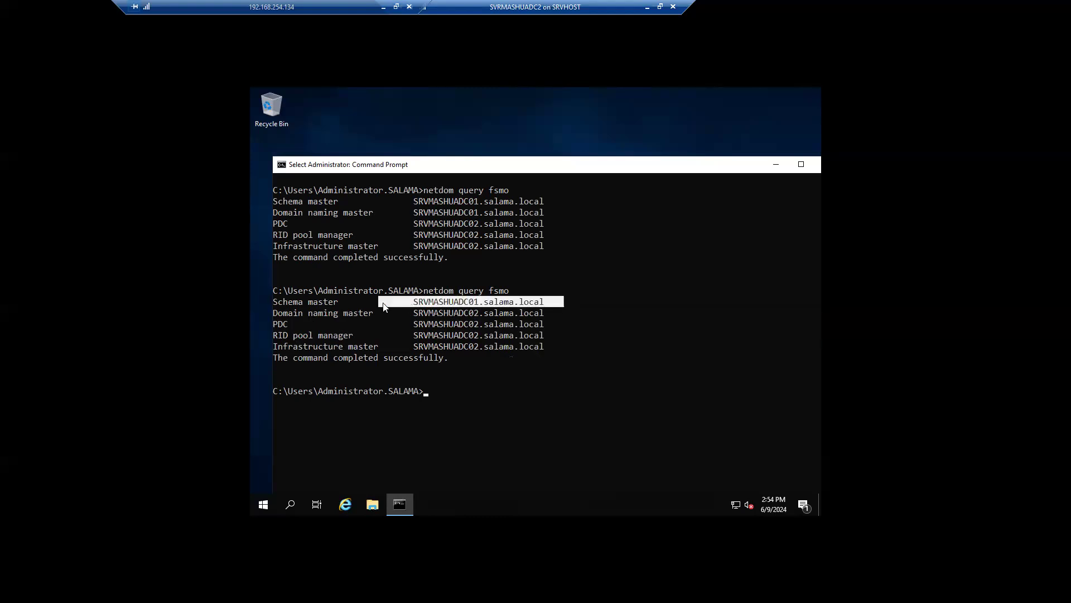
pyautogui.click(350, 301)
pyautogui.moveTo(552, 302); pyautogui.dragTo(276, 304)
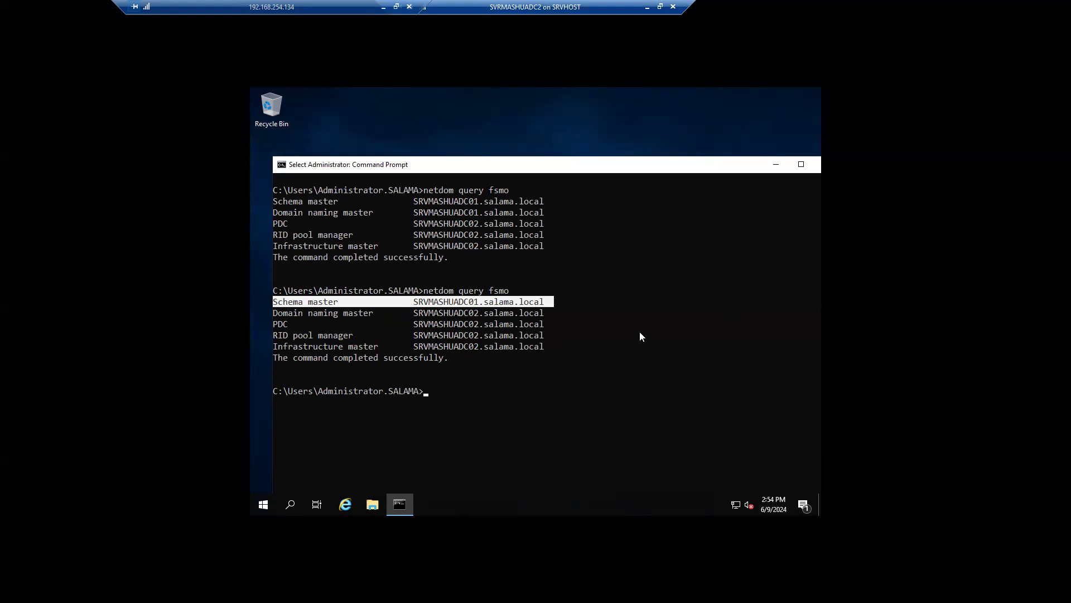
pyautogui.click(437, 400)
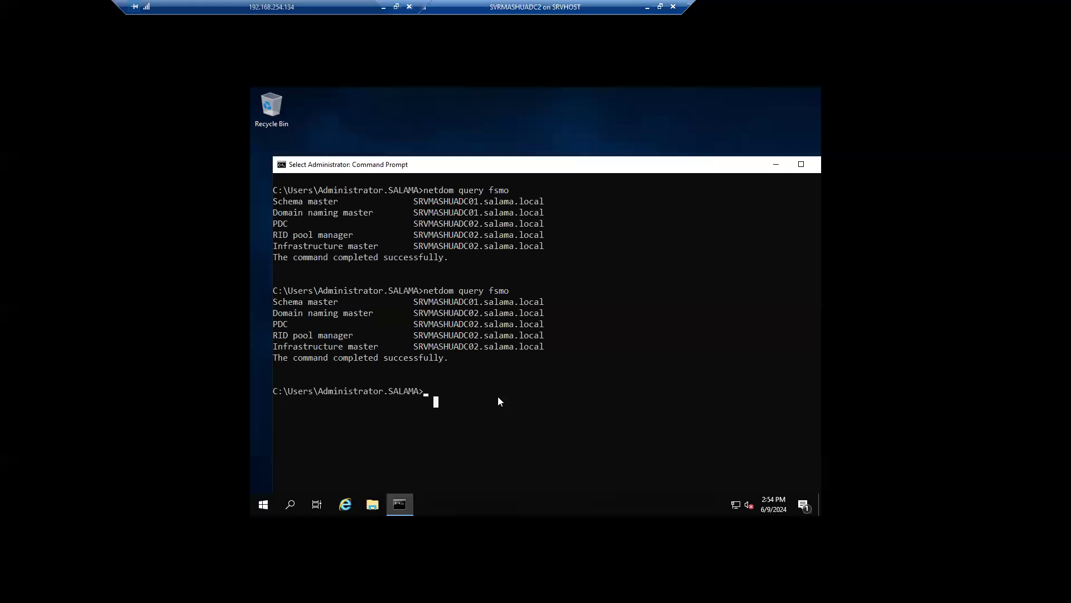
pyautogui.write('regsvr32 schmmgmt.dll')
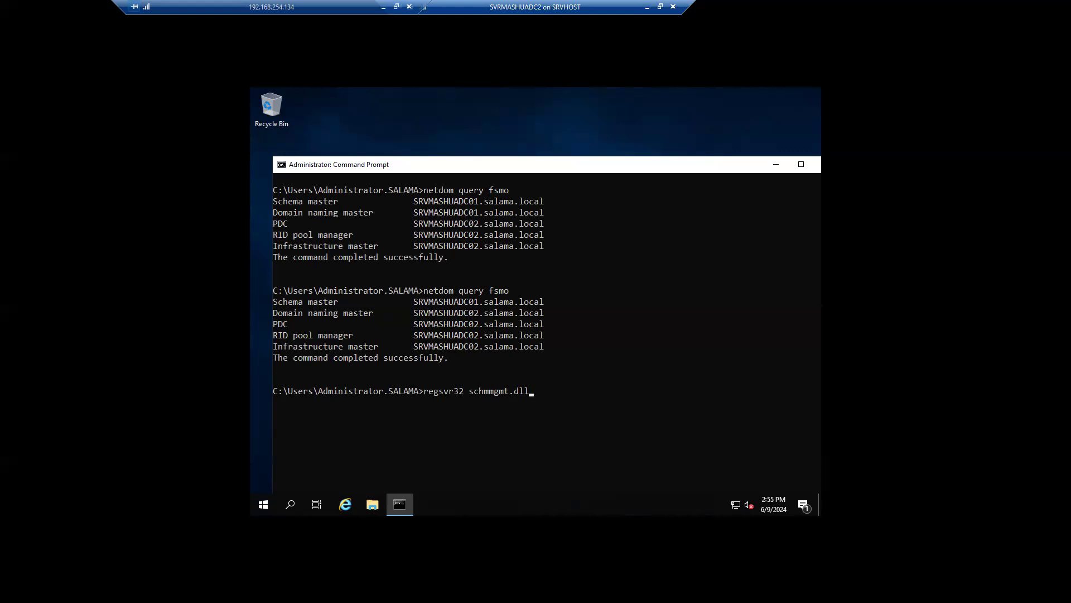
# Step: Run regsvr32 schmmgmt.dll and acknowledge the successful registration
pyautogui.click(556, 404)
pyautogui.press('Return')
pyautogui.click(539, 392)
pyautogui.press('Return')
pyautogui.moveTo(419, 167); pyautogui.dragTo(406, 135)
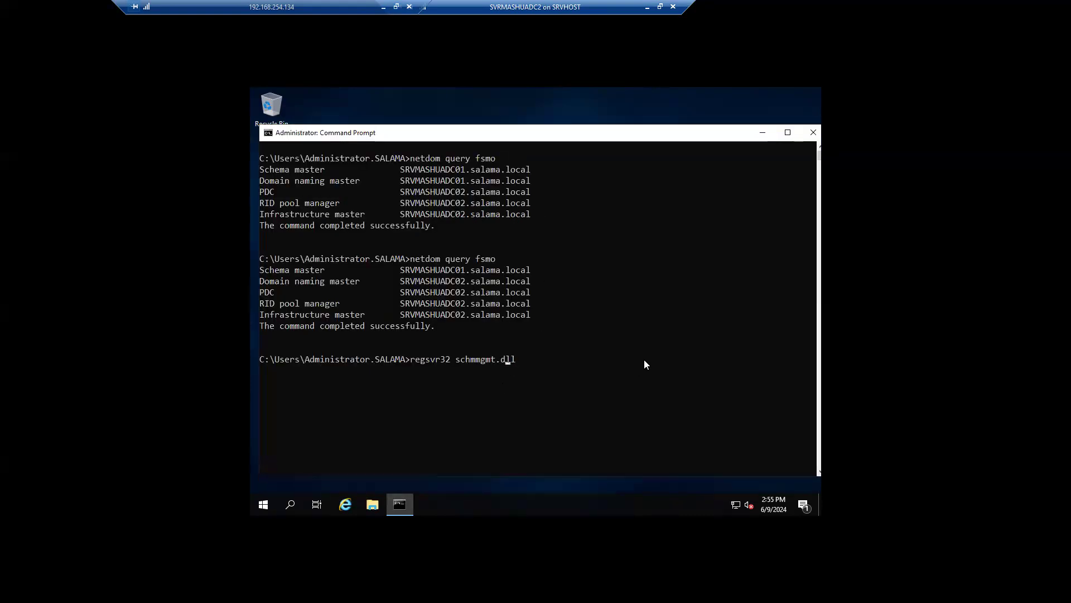
pyautogui.press('Return')
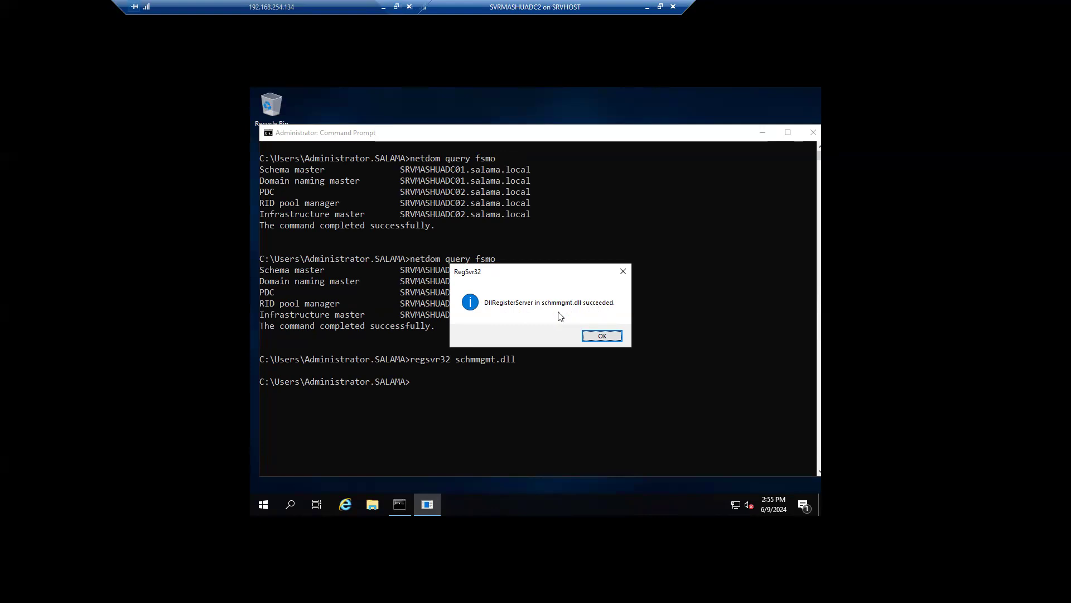
pyautogui.click(602, 336)
# Step: Launch Microsoft Management Console by running mmc from the Command Prompt
pyautogui.click(762, 137)
pyautogui.click(290, 504)
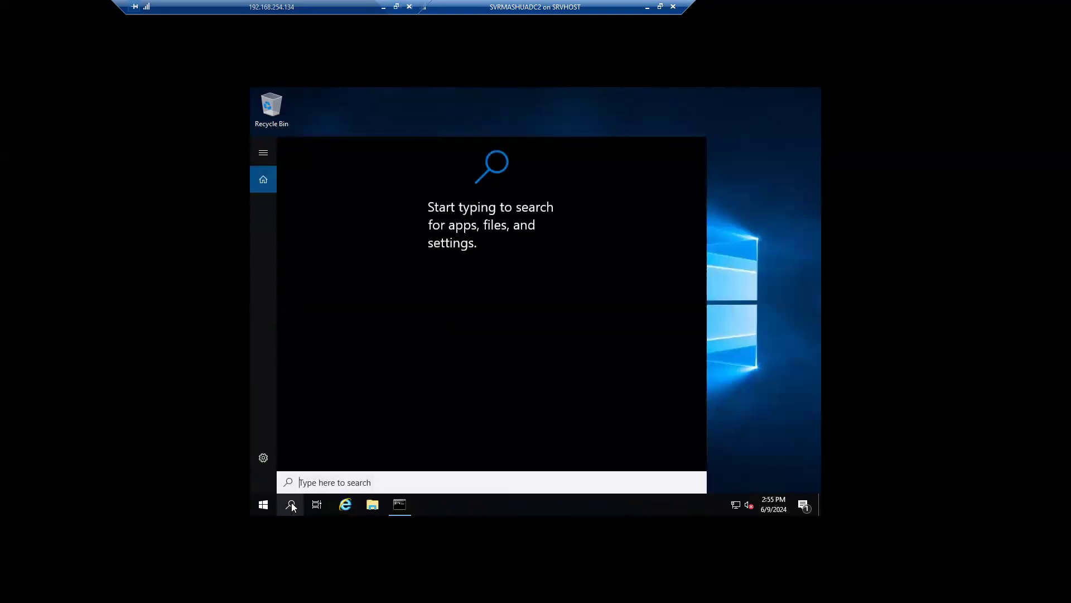
pyautogui.write('mmc')
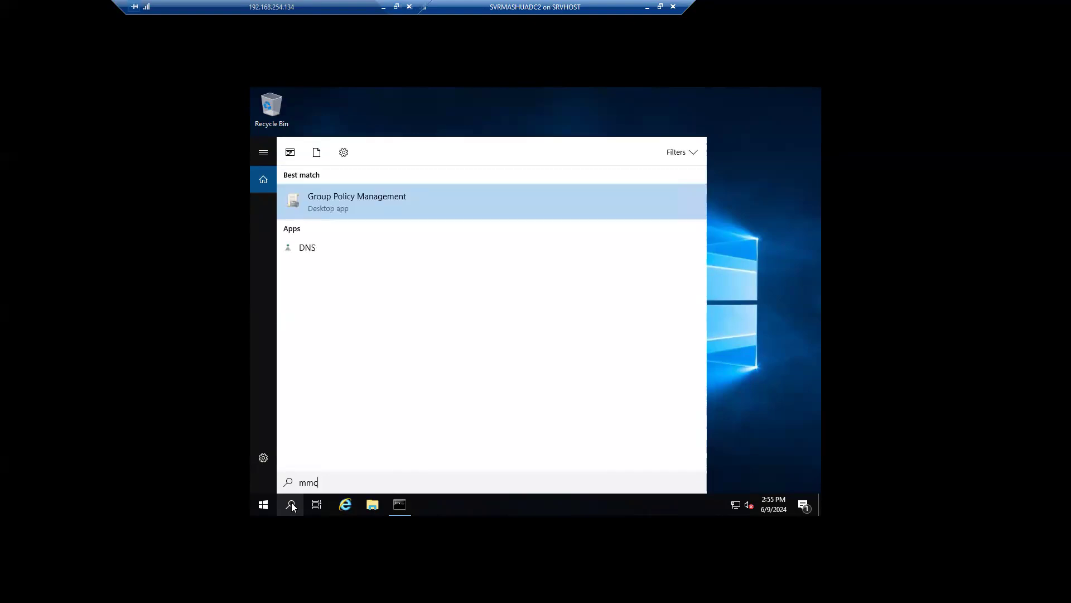
pyautogui.click(398, 505)
pyautogui.click(435, 404)
pyautogui.write('mmc')
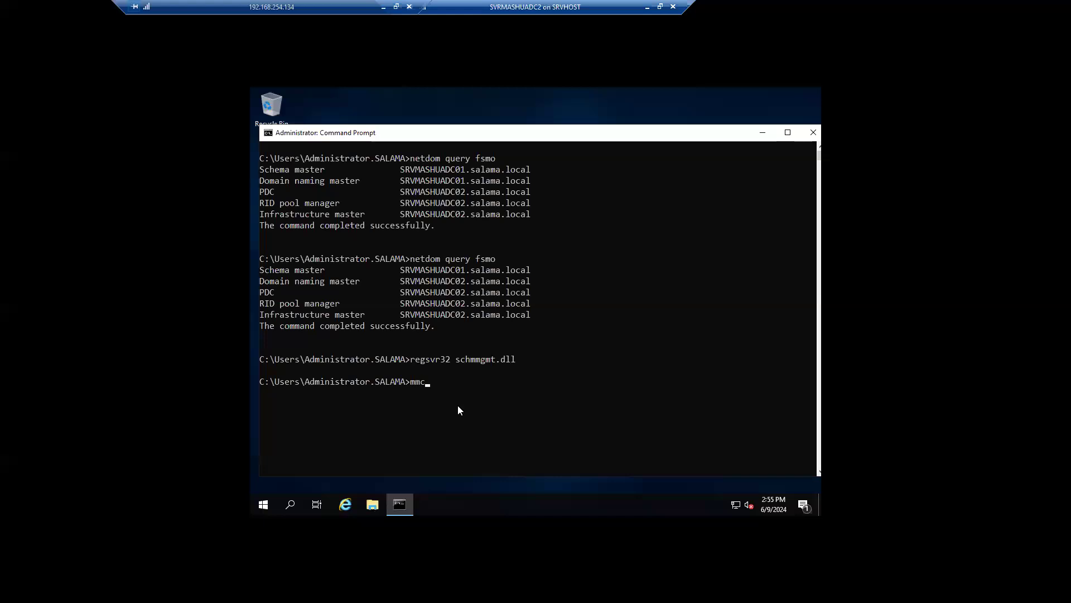
pyautogui.press('Return')
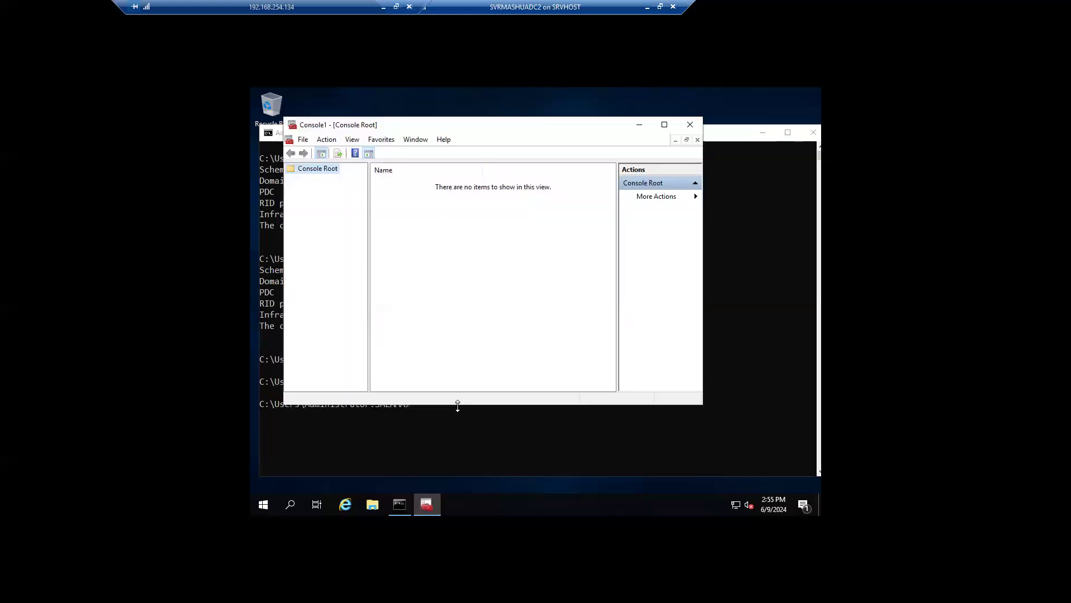
# Step: Start a new empty console from the File menu
pyautogui.click(302, 140)
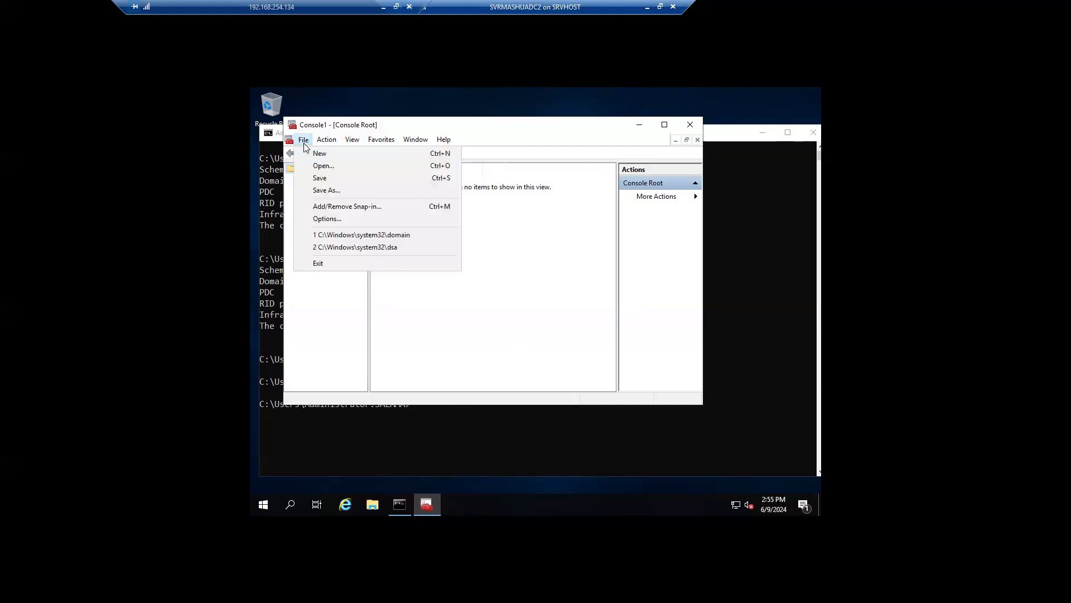
pyautogui.click(323, 166)
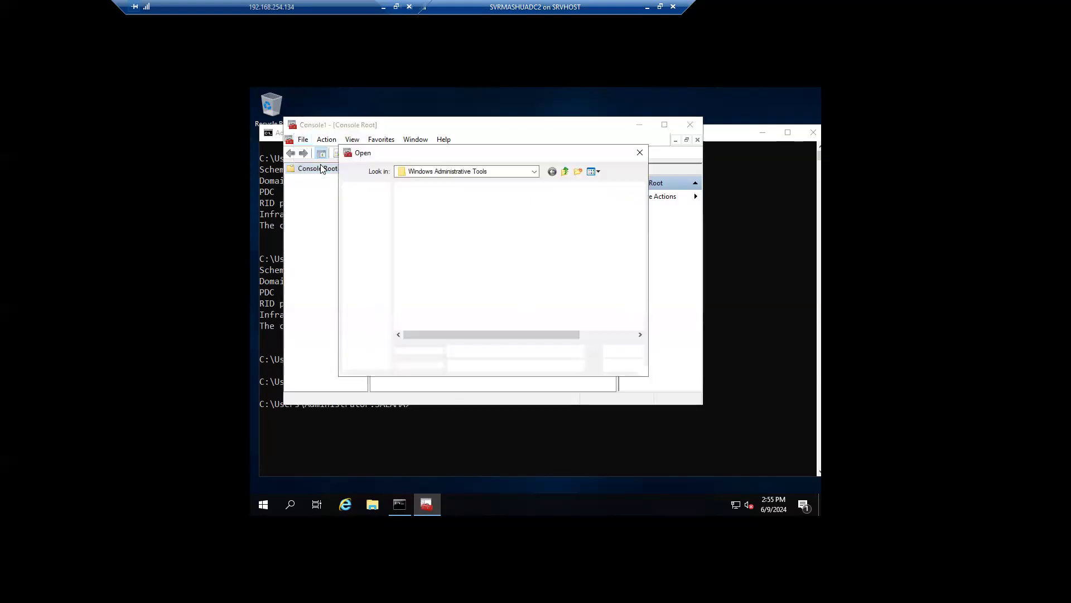
pyautogui.click(639, 153)
pyautogui.click(303, 140)
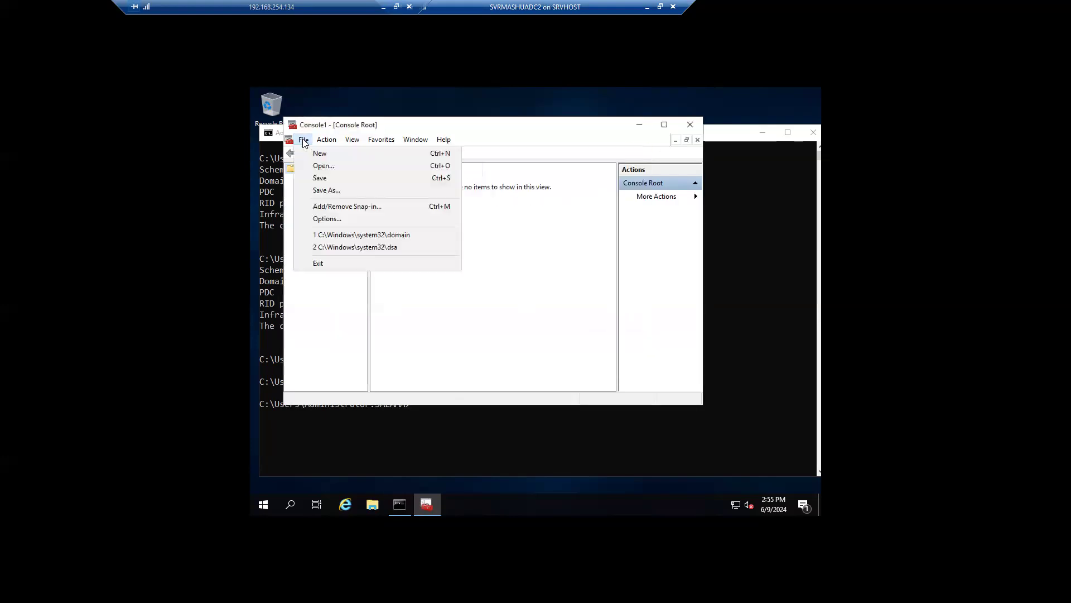
pyautogui.click(310, 153)
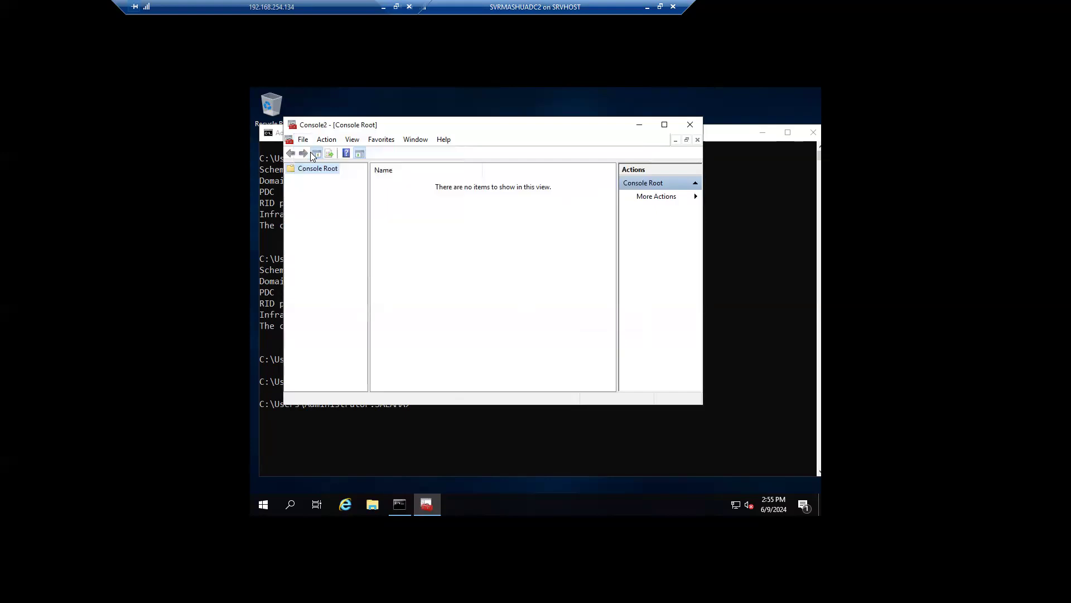
pyautogui.moveTo(541, 128); pyautogui.dragTo(571, 149)
# Step: Add the Active Directory Schema snap-in via Add or Remove Snap-ins
pyautogui.click(357, 160)
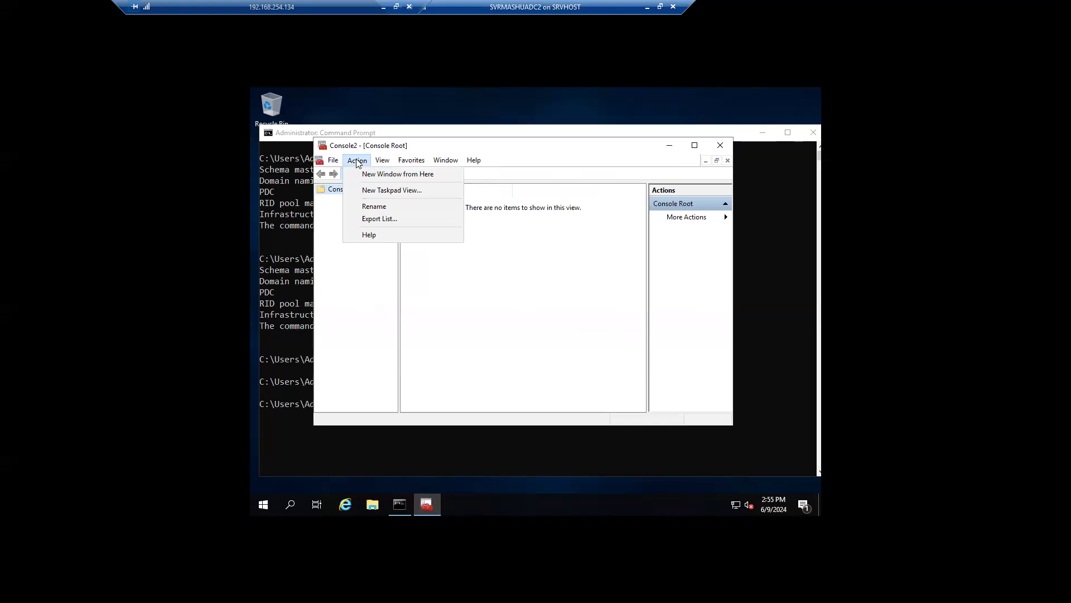
pyautogui.moveTo(336, 161)
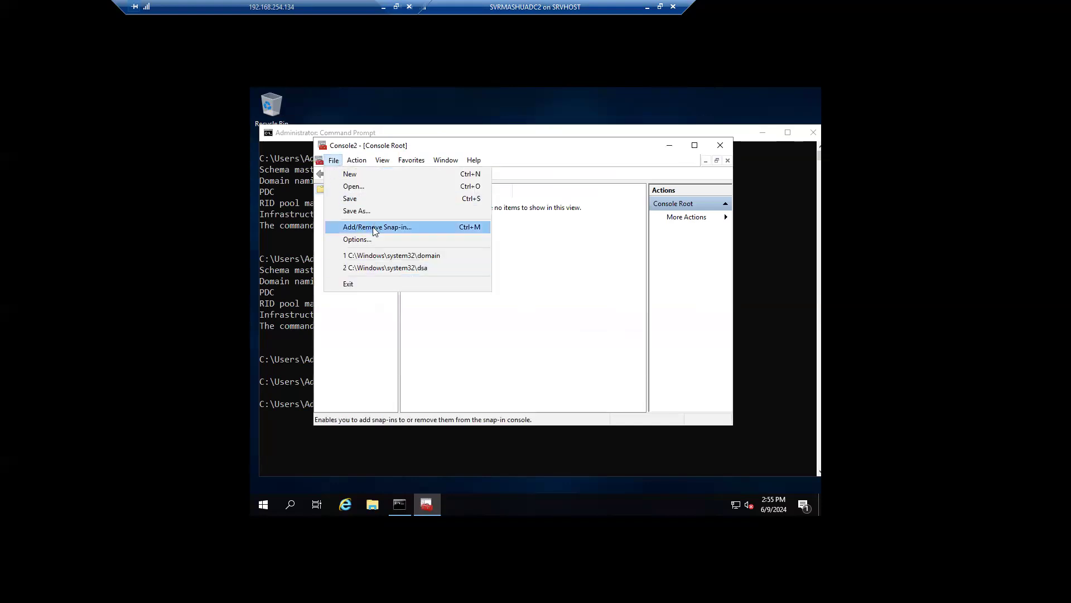
pyautogui.click(418, 229)
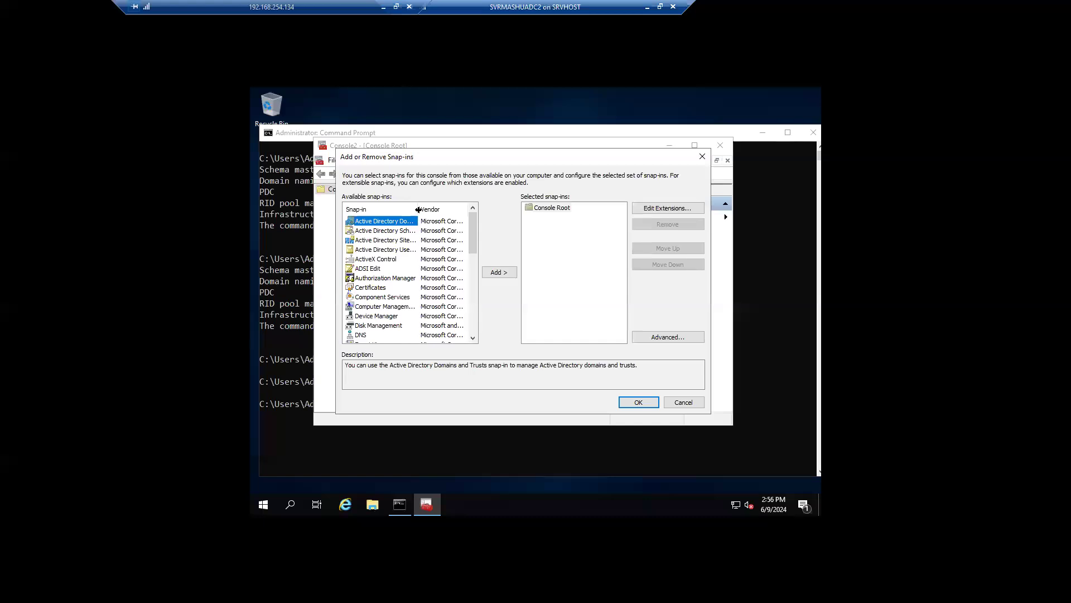
pyautogui.doubleClick(418, 209)
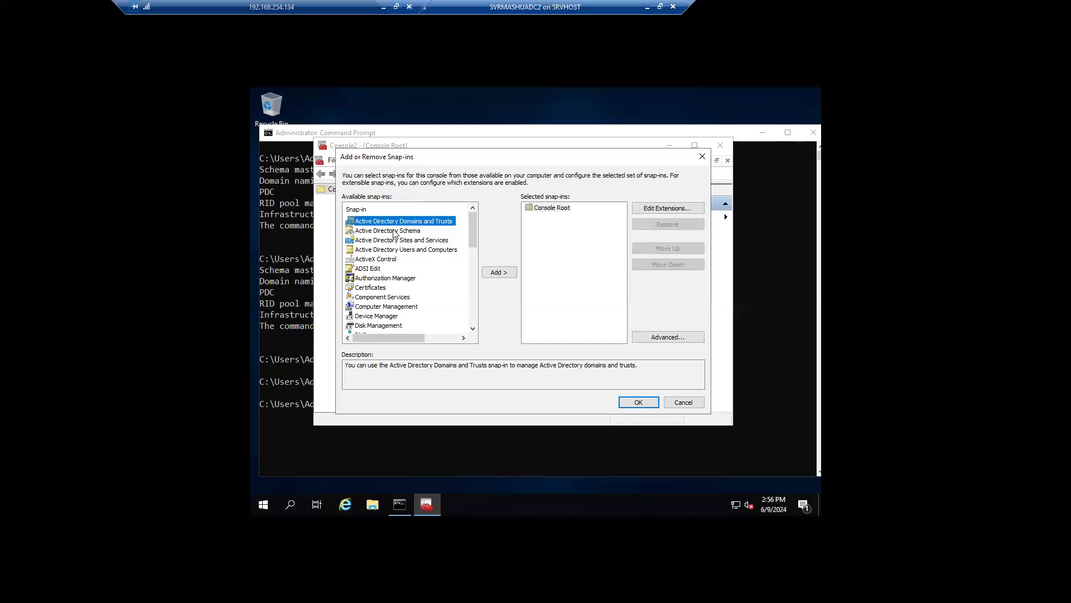
pyautogui.click(411, 232)
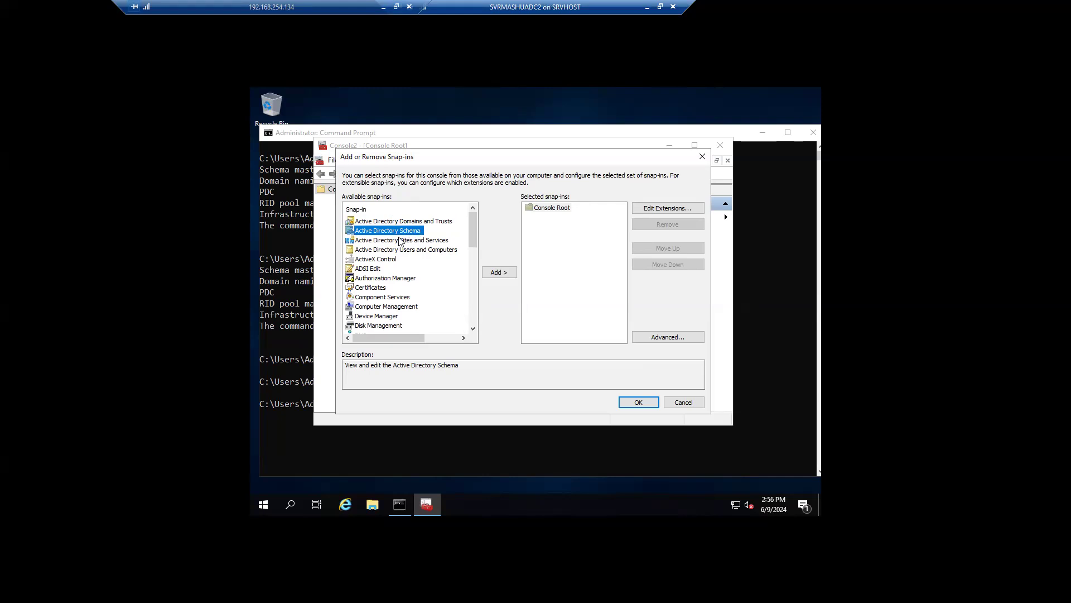
pyautogui.click(501, 273)
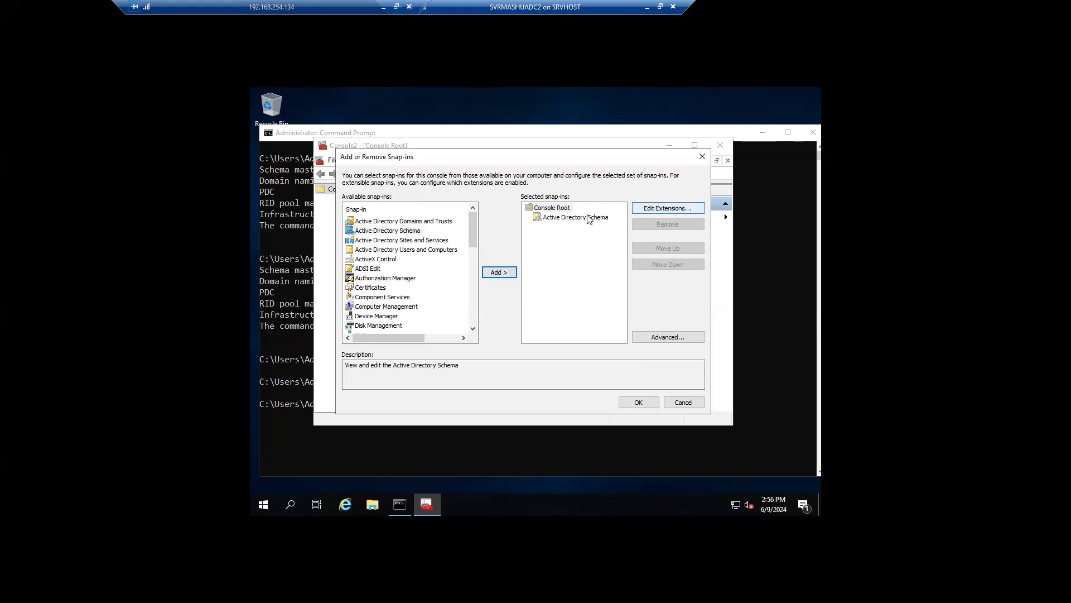
pyautogui.click(639, 402)
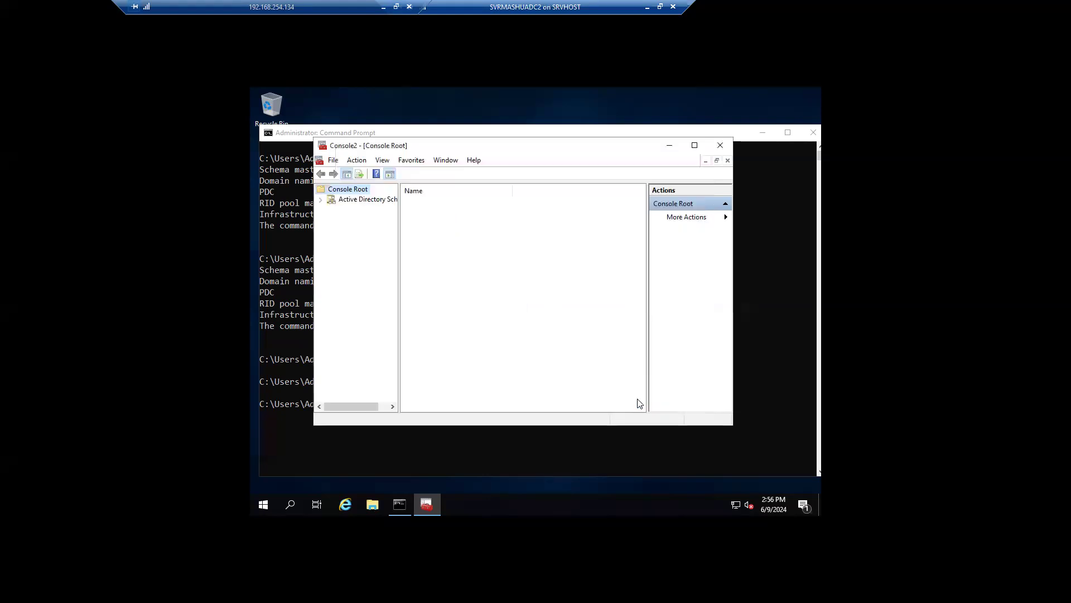
# Step: Check Operations Master lists SRVMASHUADC01.salama.local as current and target schema master
pyautogui.click(321, 200)
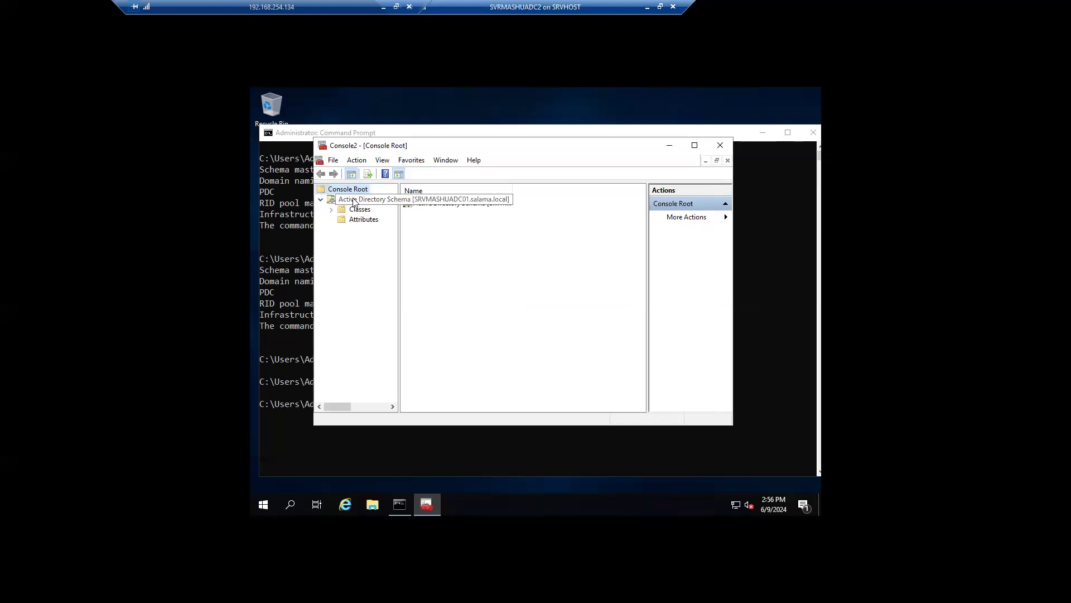
pyautogui.rightClick(354, 202)
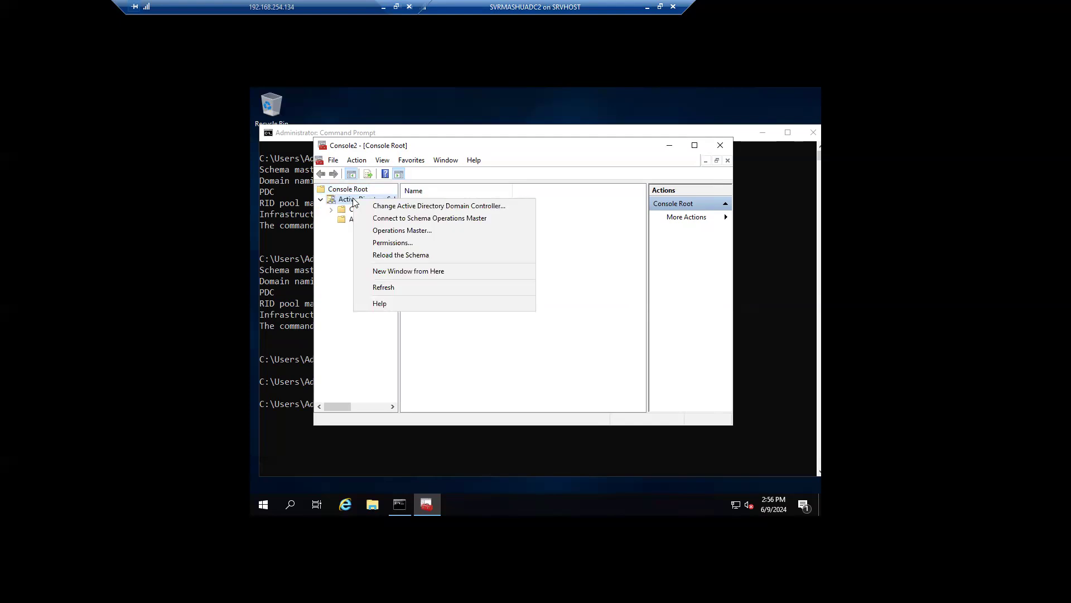
pyautogui.click(426, 230)
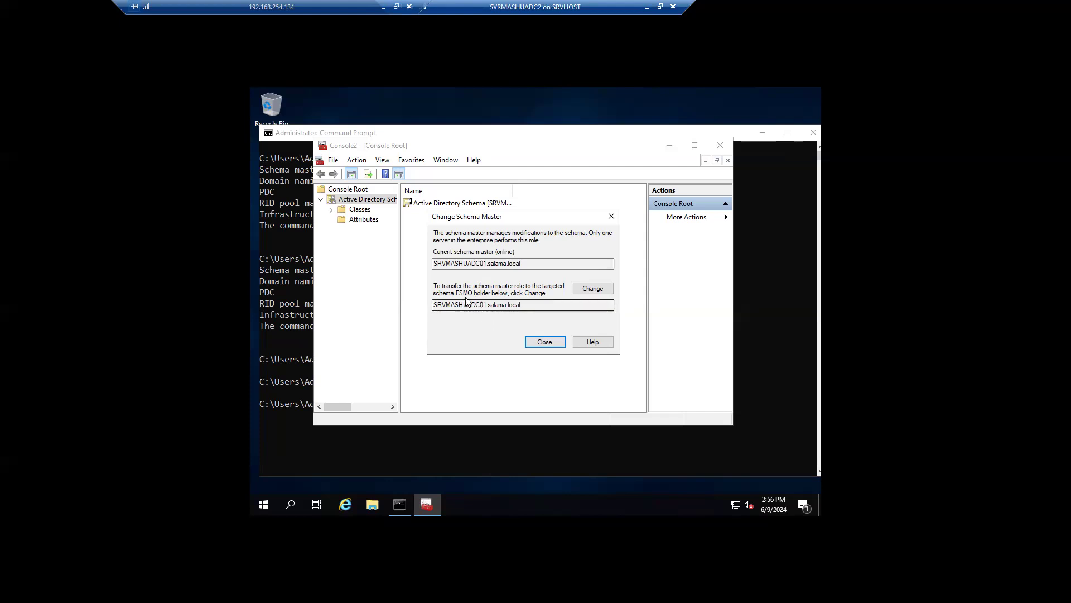
pyautogui.moveTo(525, 306); pyautogui.dragTo(425, 312)
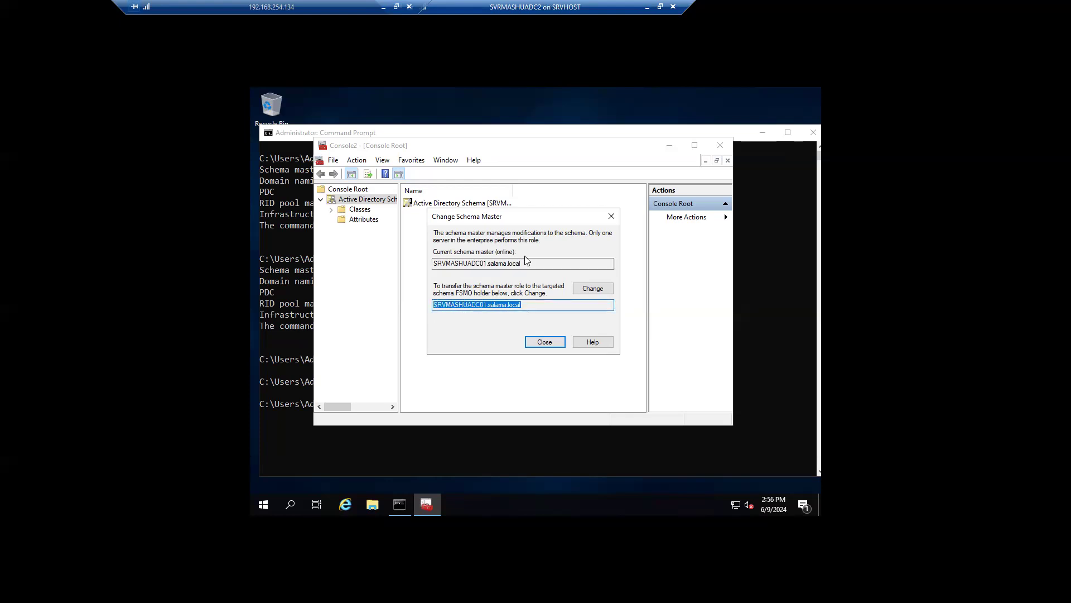
pyautogui.moveTo(521, 263); pyautogui.dragTo(449, 265)
pyautogui.moveTo(524, 306); pyautogui.dragTo(429, 309)
pyautogui.click(612, 217)
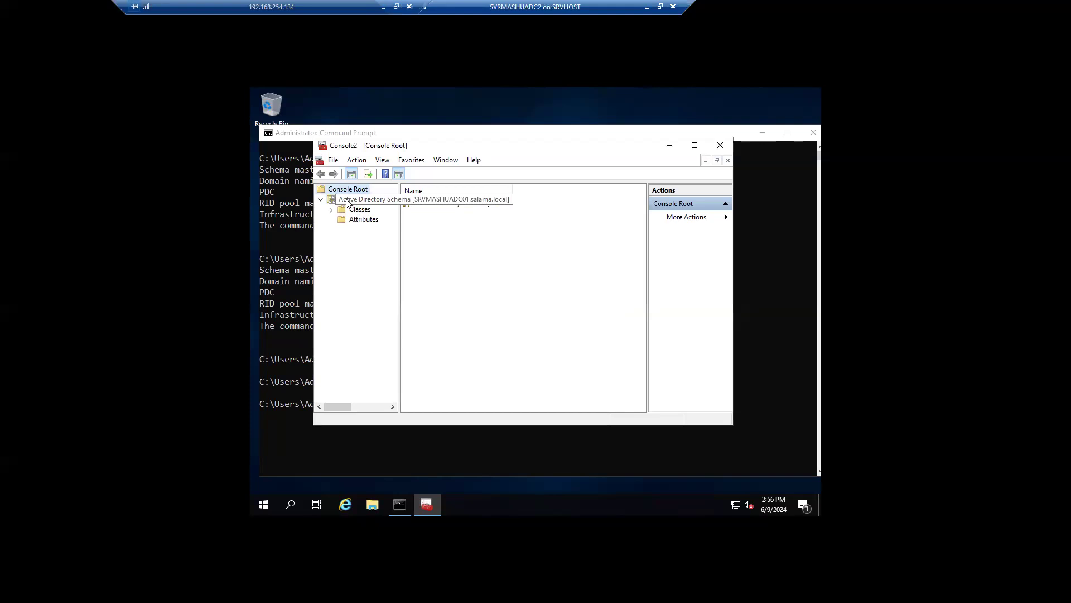
pyautogui.rightClick(346, 200)
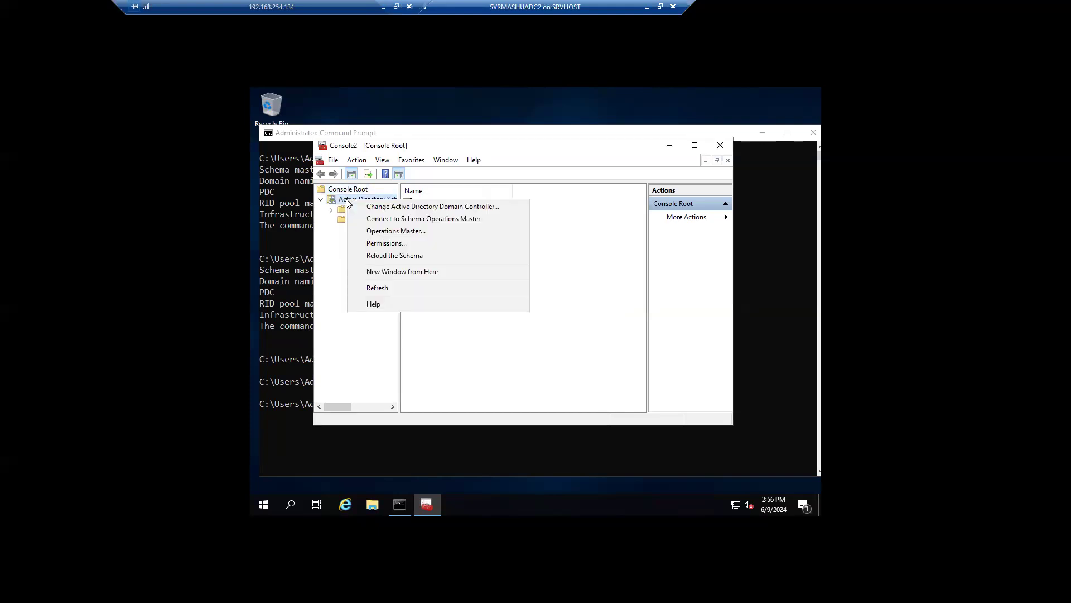
# Step: Connect the schema console to domain controller SRVMASHUADC02
pyautogui.click(421, 208)
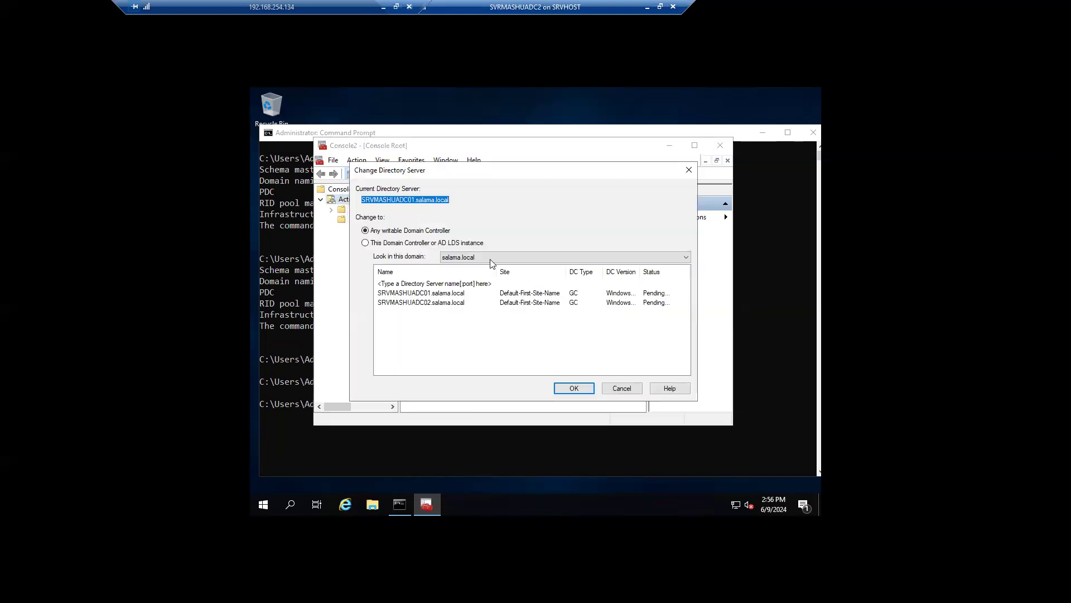
pyautogui.click(425, 304)
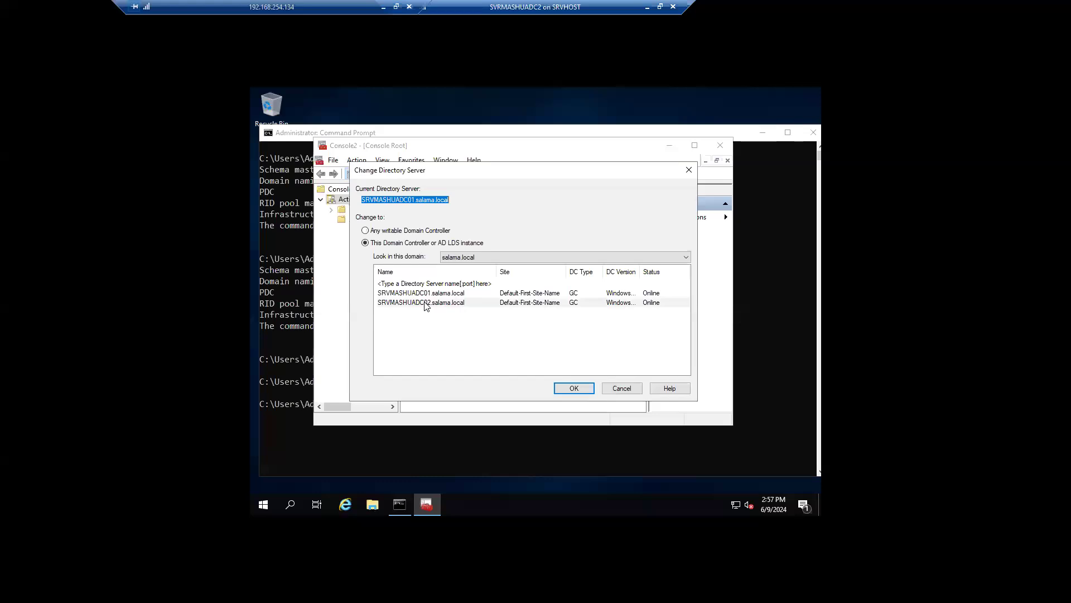
pyautogui.click(425, 304)
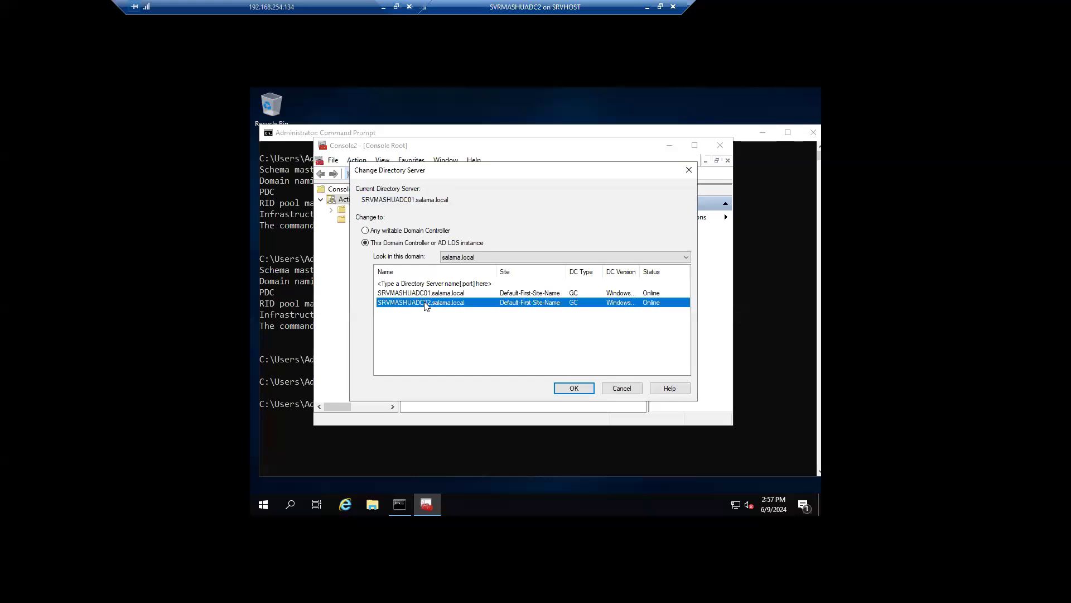
pyautogui.click(574, 389)
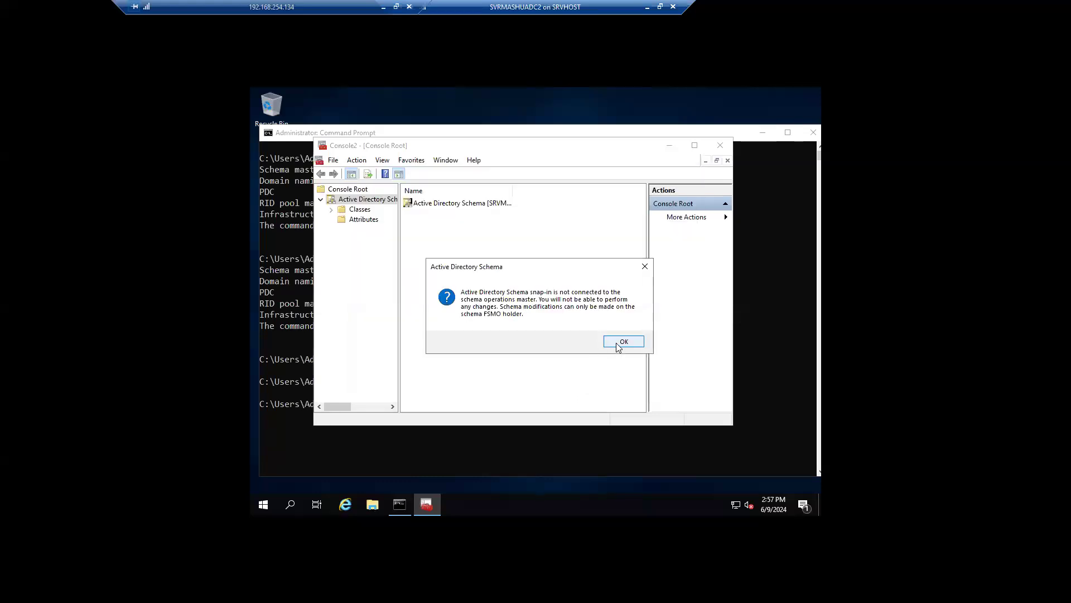
pyautogui.click(616, 342)
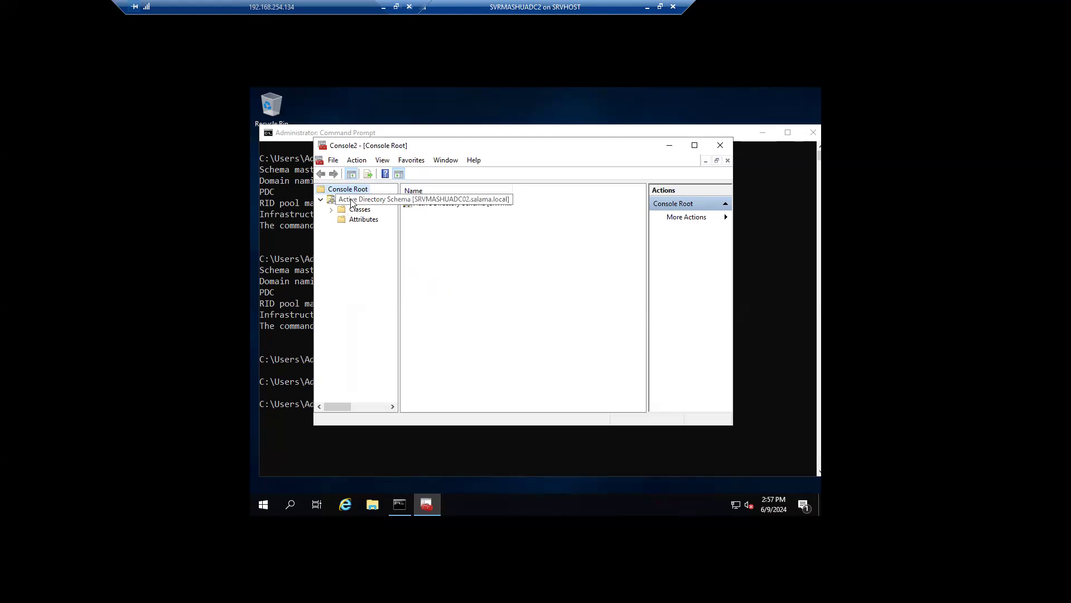
# Step: Transfer the schema master role from SRVMASHUADC01 to SRVMASHUADC02
pyautogui.rightClick(352, 203)
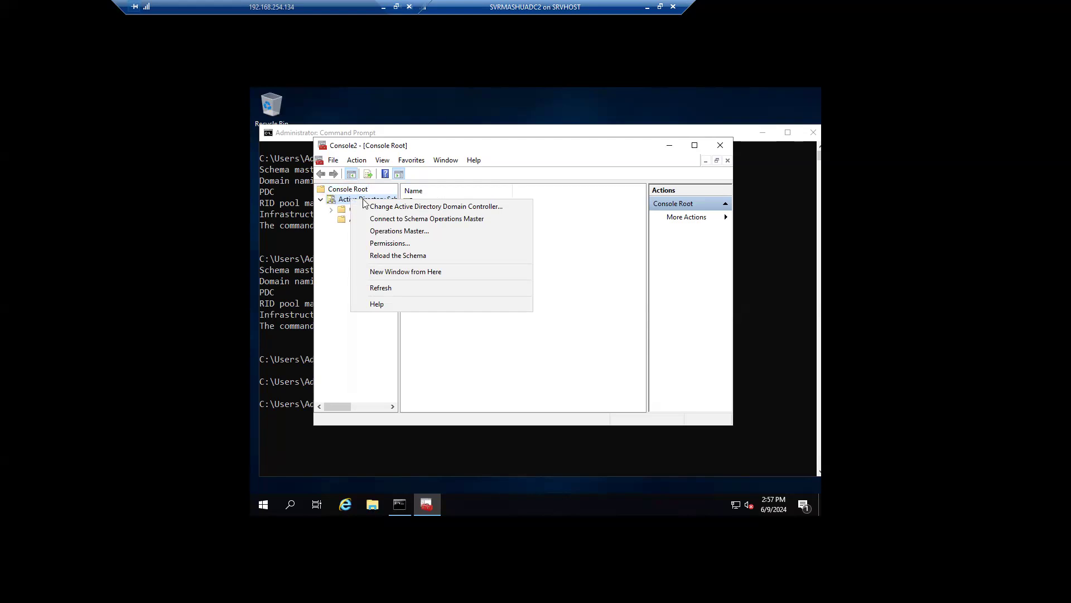
pyautogui.click(412, 231)
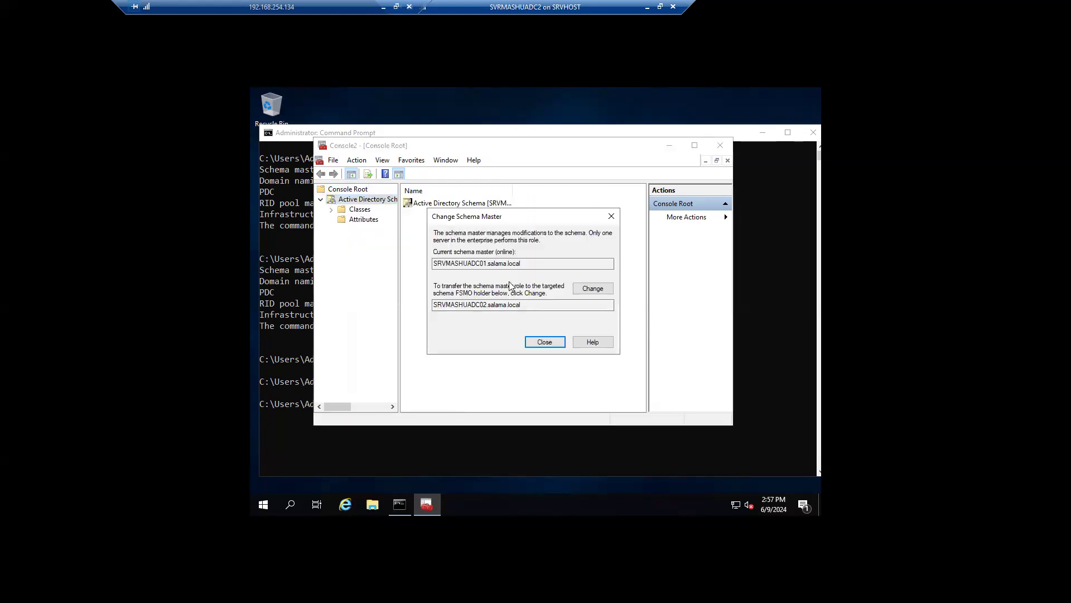
pyautogui.moveTo(483, 263); pyautogui.dragTo(467, 263)
pyautogui.moveTo(489, 304); pyautogui.dragTo(472, 305)
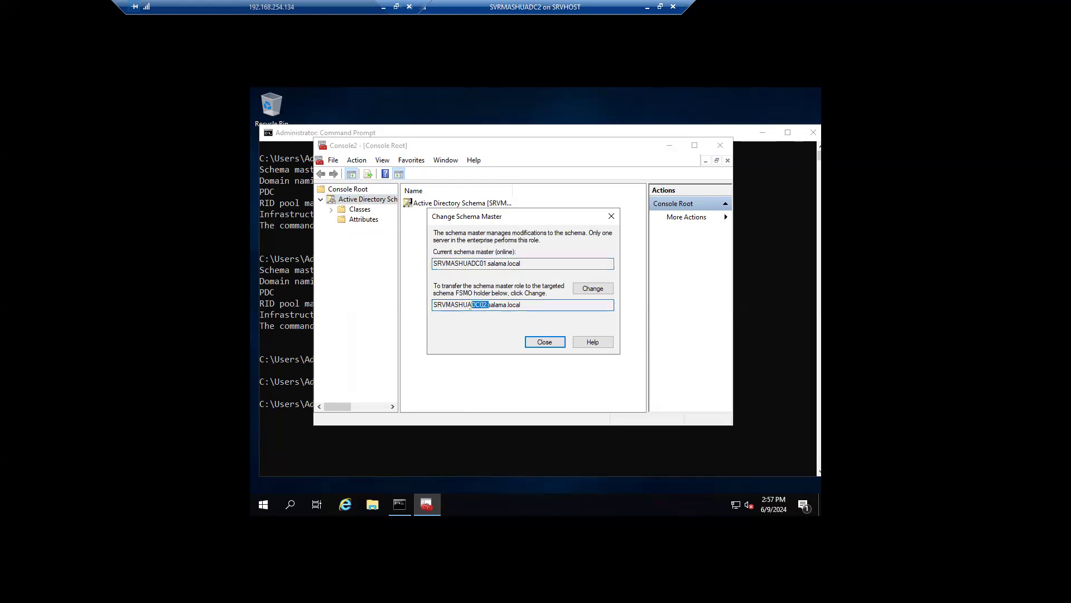
pyautogui.click(593, 288)
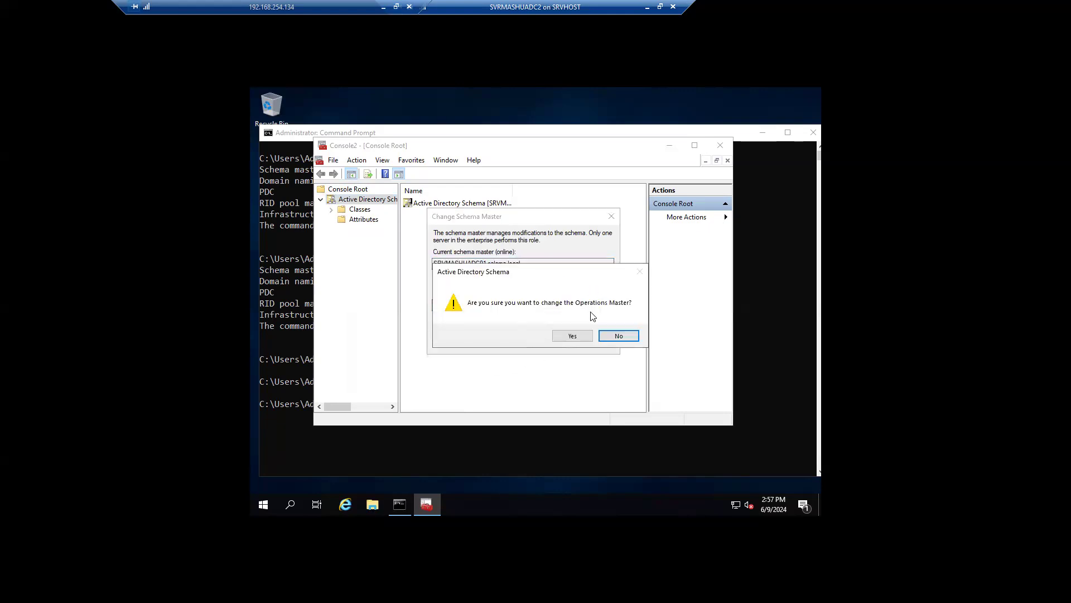
pyautogui.click(573, 337)
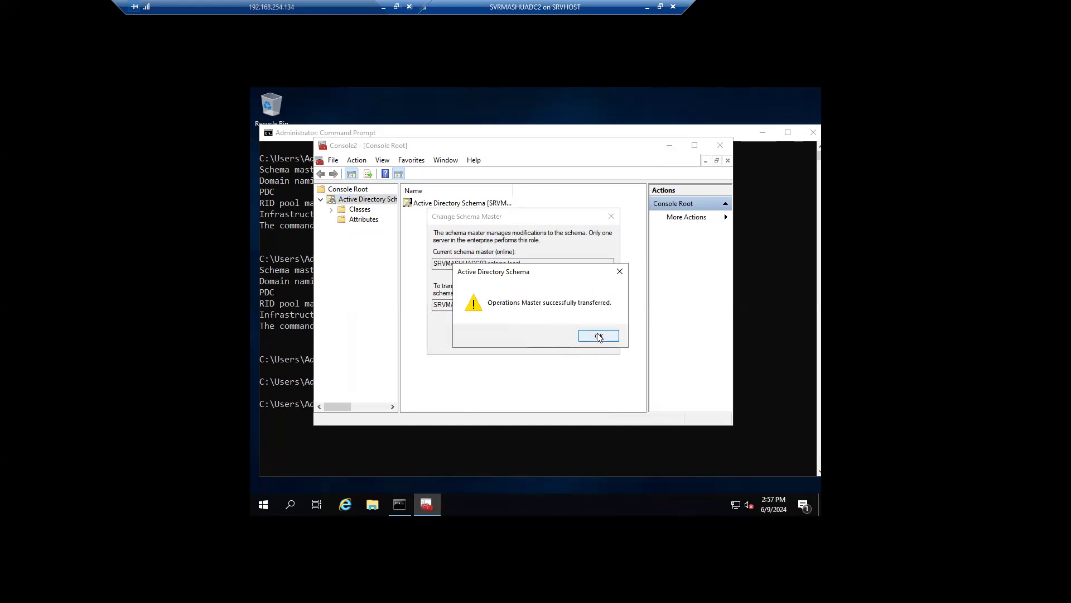
pyautogui.click(600, 336)
pyautogui.click(285, 388)
pyautogui.click(471, 409)
# Step: Clear the Command Prompt window with cls
pyautogui.press('Up')
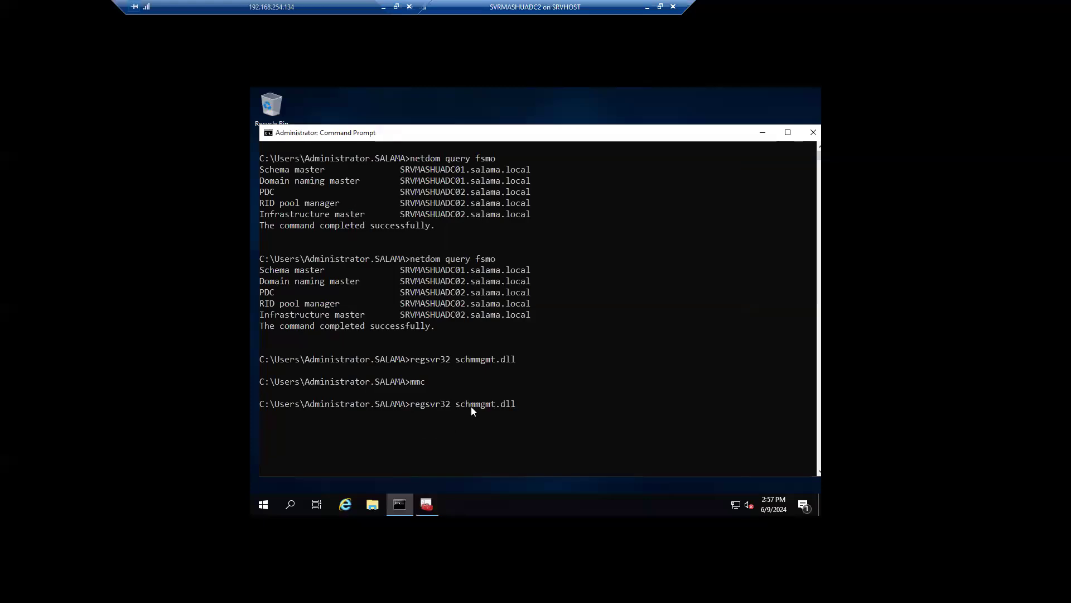
pyautogui.press('BackSpace')
pyautogui.press('BackSpace')
pyautogui.press('BackSpace')
pyautogui.press('BackSpace')
pyautogui.press('BackSpace')
pyautogui.press('BackSpace')
pyautogui.press('BackSpace')
pyautogui.press('BackSpace')
pyautogui.press('BackSpace')
pyautogui.press('BackSpace')
pyautogui.press('BackSpace')
pyautogui.press('BackSpace')
pyautogui.press('BackSpace')
pyautogui.press('BackSpace')
pyautogui.press('BackSpace')
pyautogui.press('BackSpace')
pyautogui.press('BackSpace')
pyautogui.press('BackSpace')
pyautogui.press('BackSpace')
pyautogui.press('BackSpace')
pyautogui.write('cls')
pyautogui.press('Return')
# Step: Rerun netdom query fsmo and highlight all five roles held by SRVMASHUADC02.salama.local
pyautogui.write('mmc')
pyautogui.press('Up')
pyautogui.press('Up')
pyautogui.press('Return')
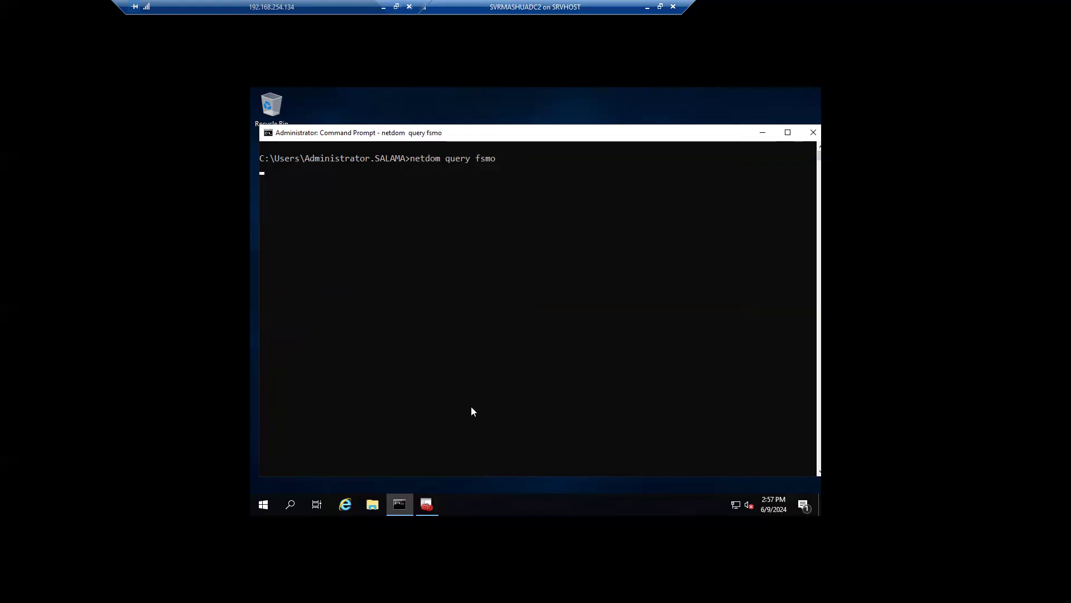
pyautogui.moveTo(539, 217); pyautogui.dragTo(260, 168)
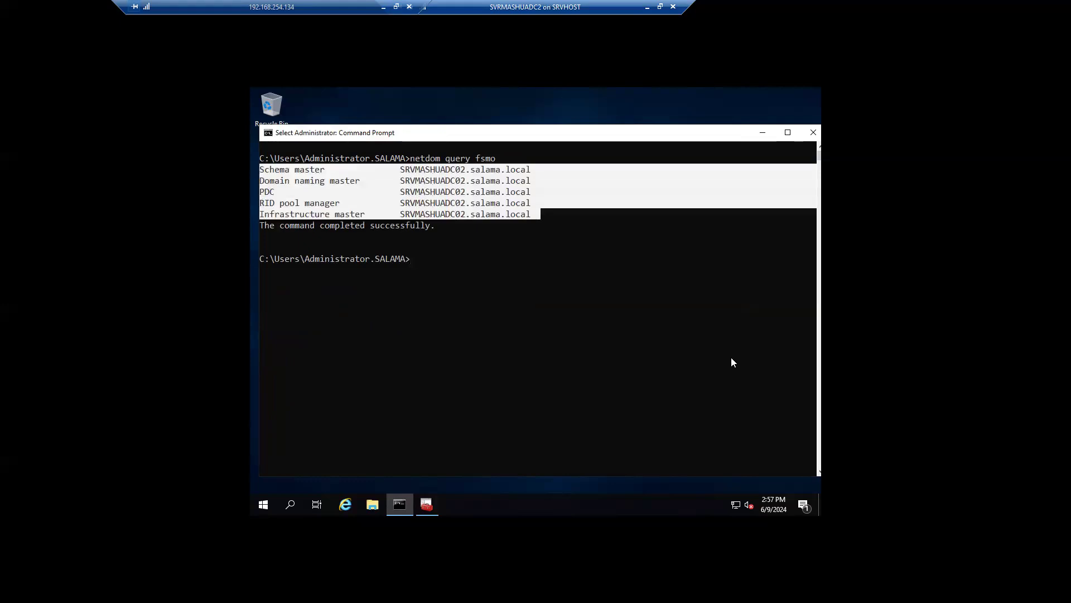